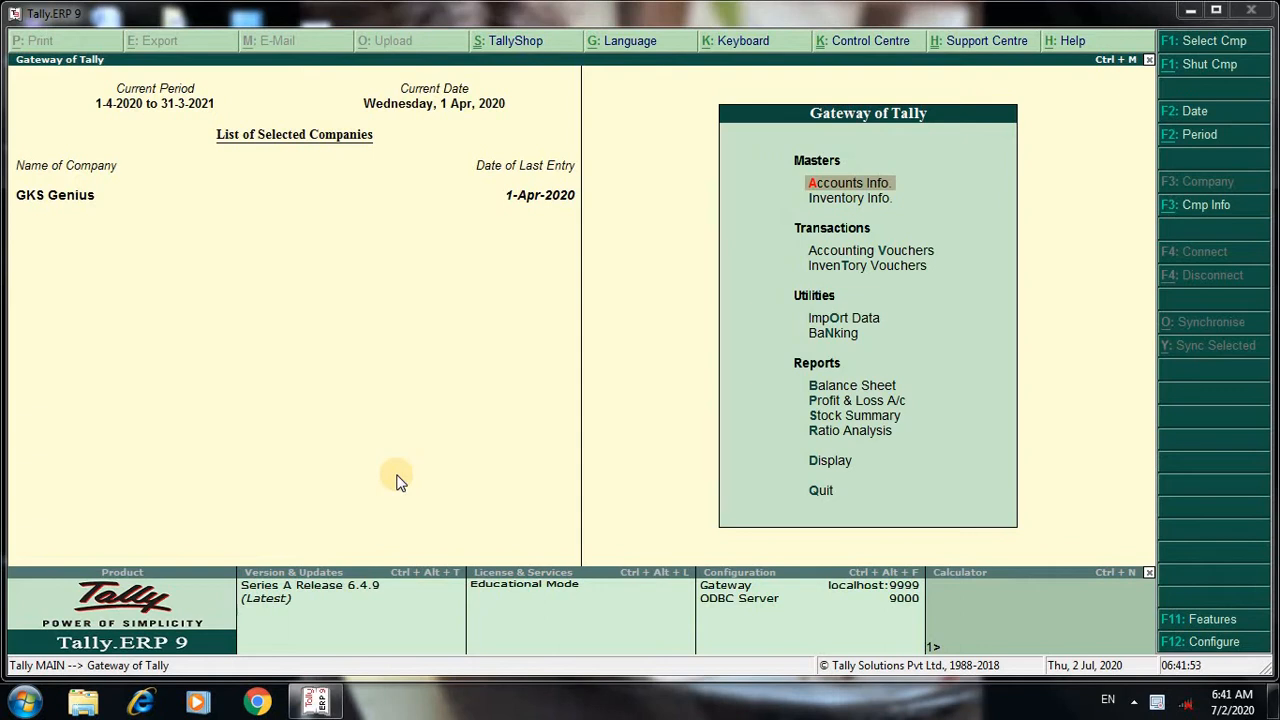
Look through the Contra, Payment, Receipt, Sales, Credit Note, Purchase, Debit Note and Journal screens in Accounting Vouchers and return to the Gateway
left_click(880, 262)
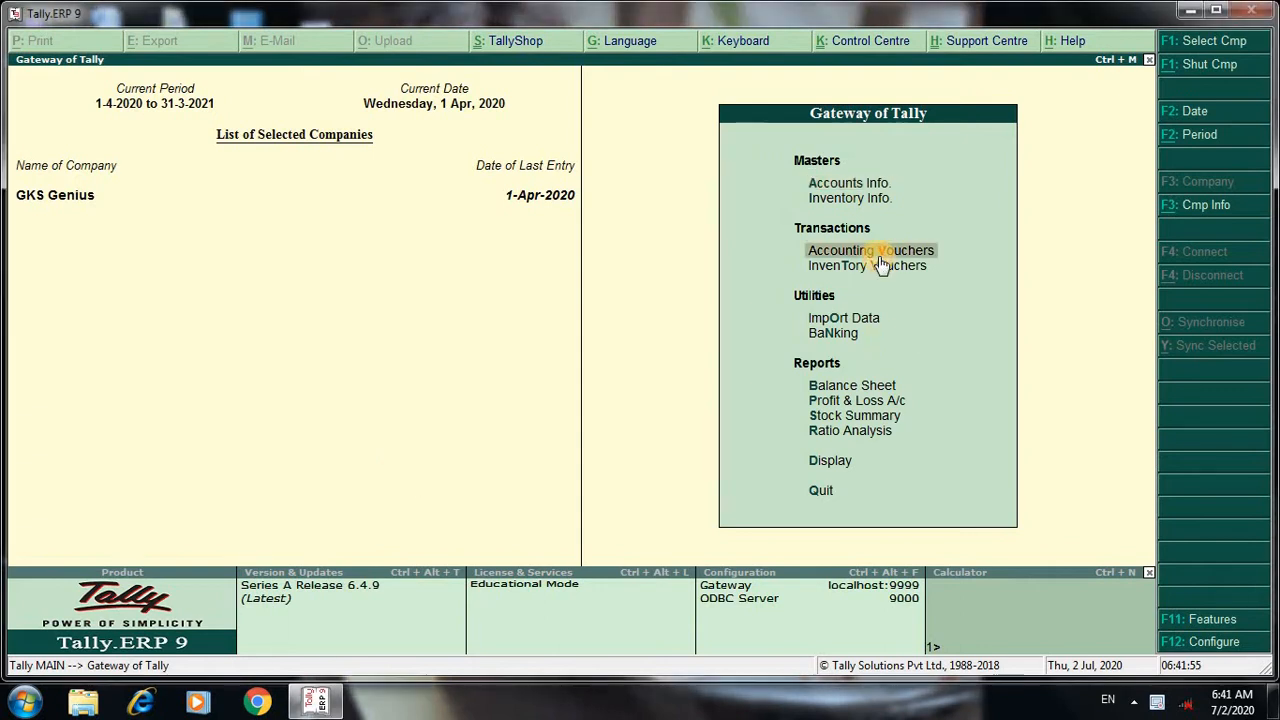
left_click(878, 256)
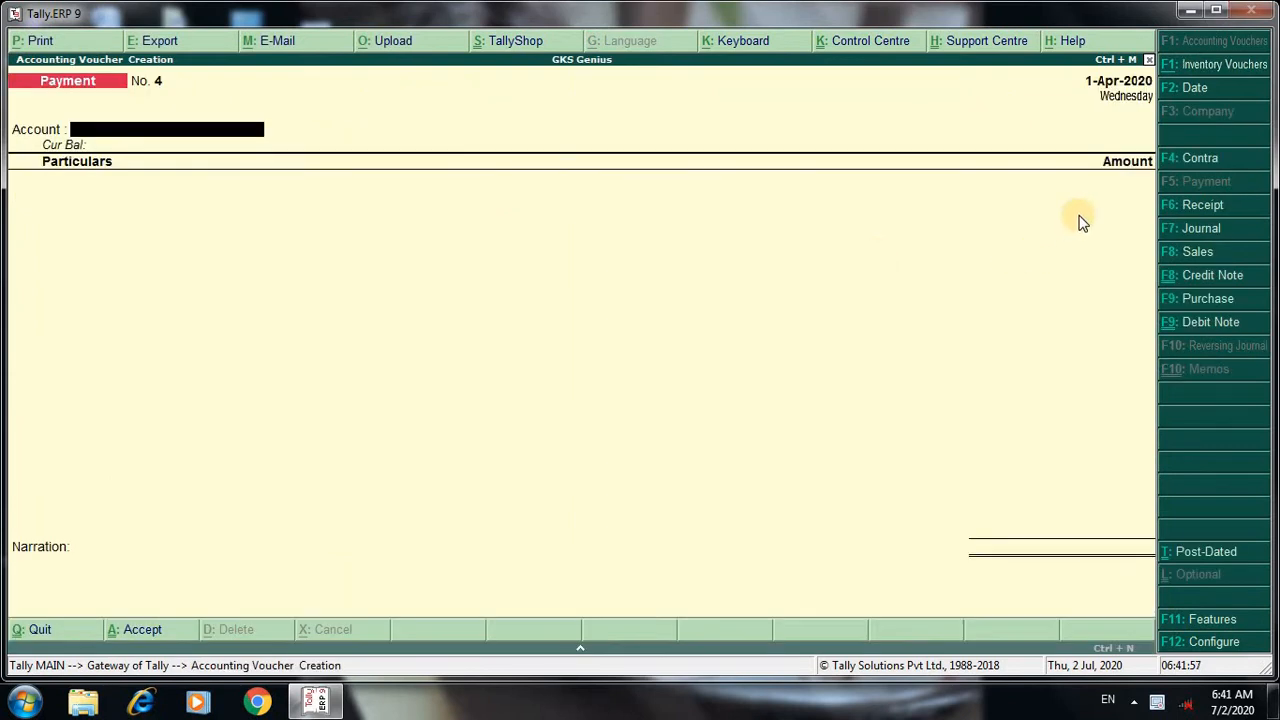
left_click(1210, 158)
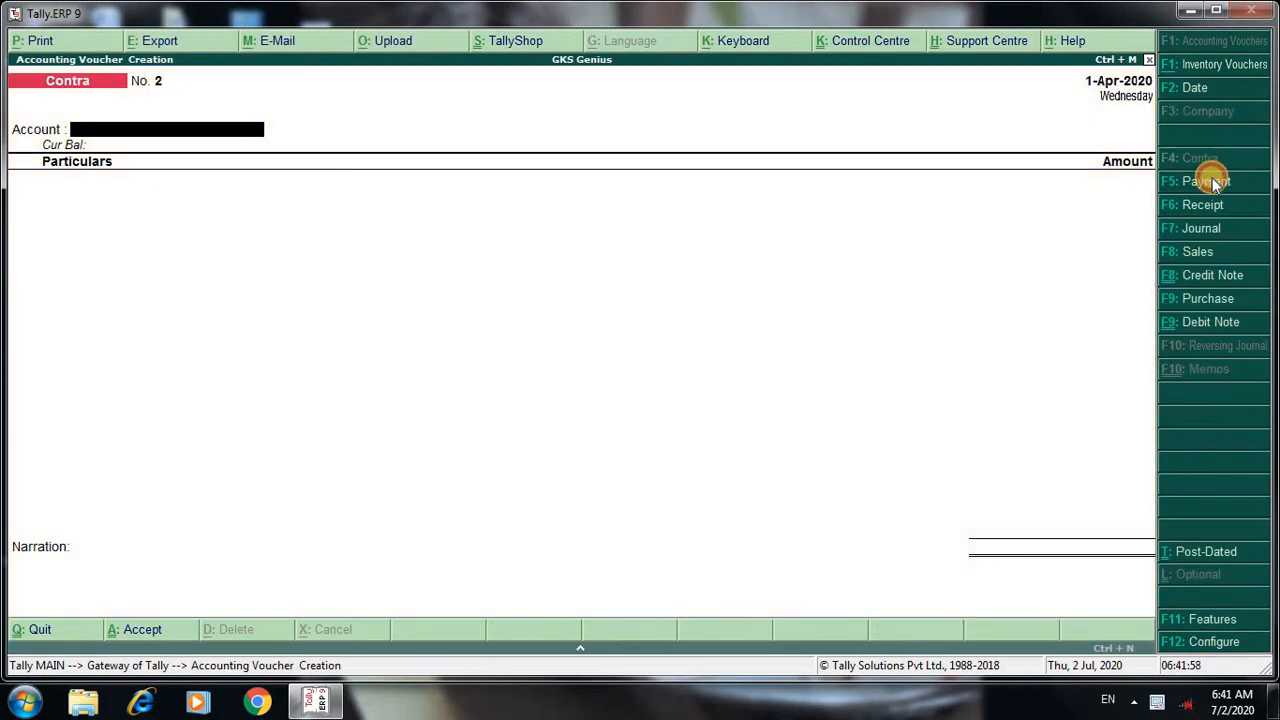
left_click(1208, 180)
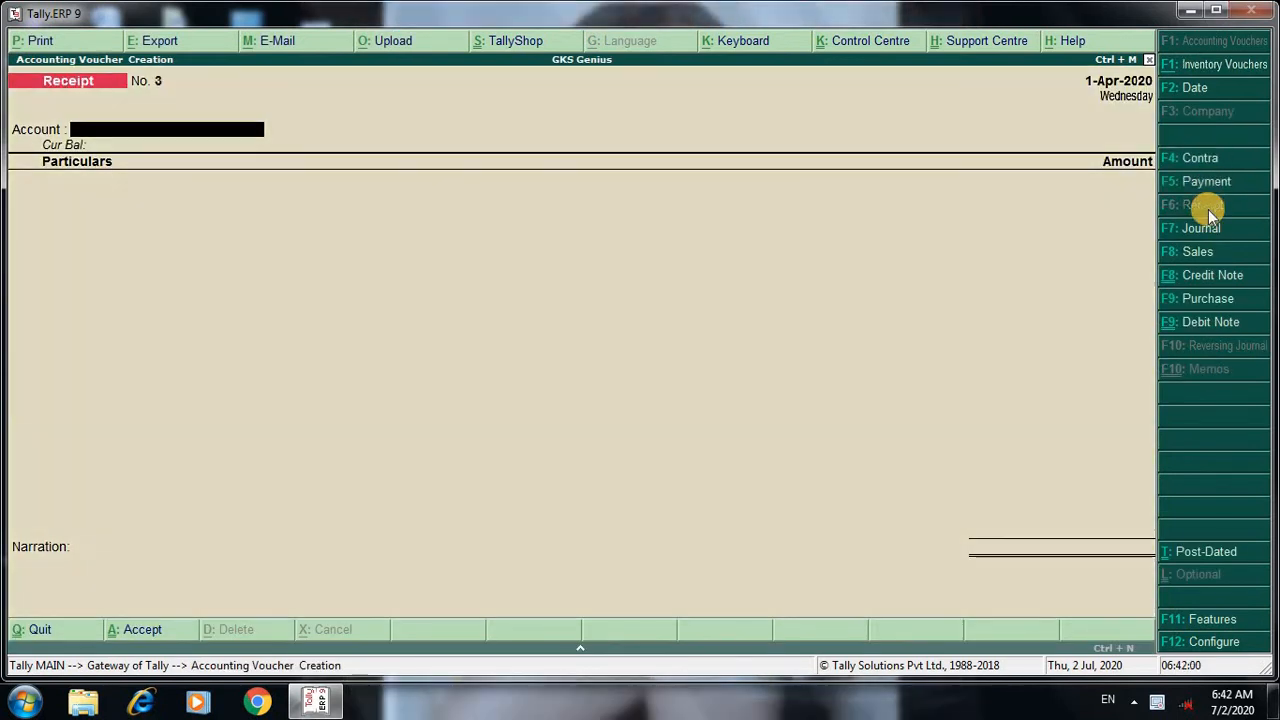
left_click(1205, 206)
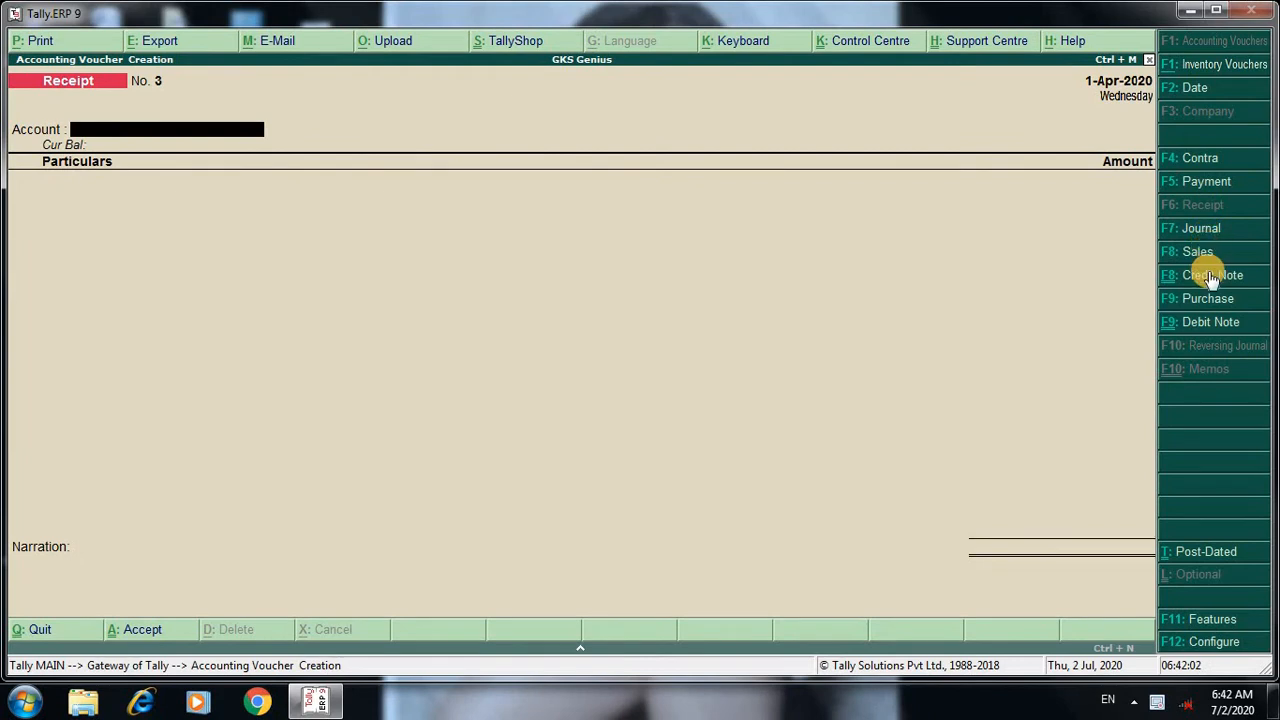
left_click(1208, 254)
left_click(1215, 275)
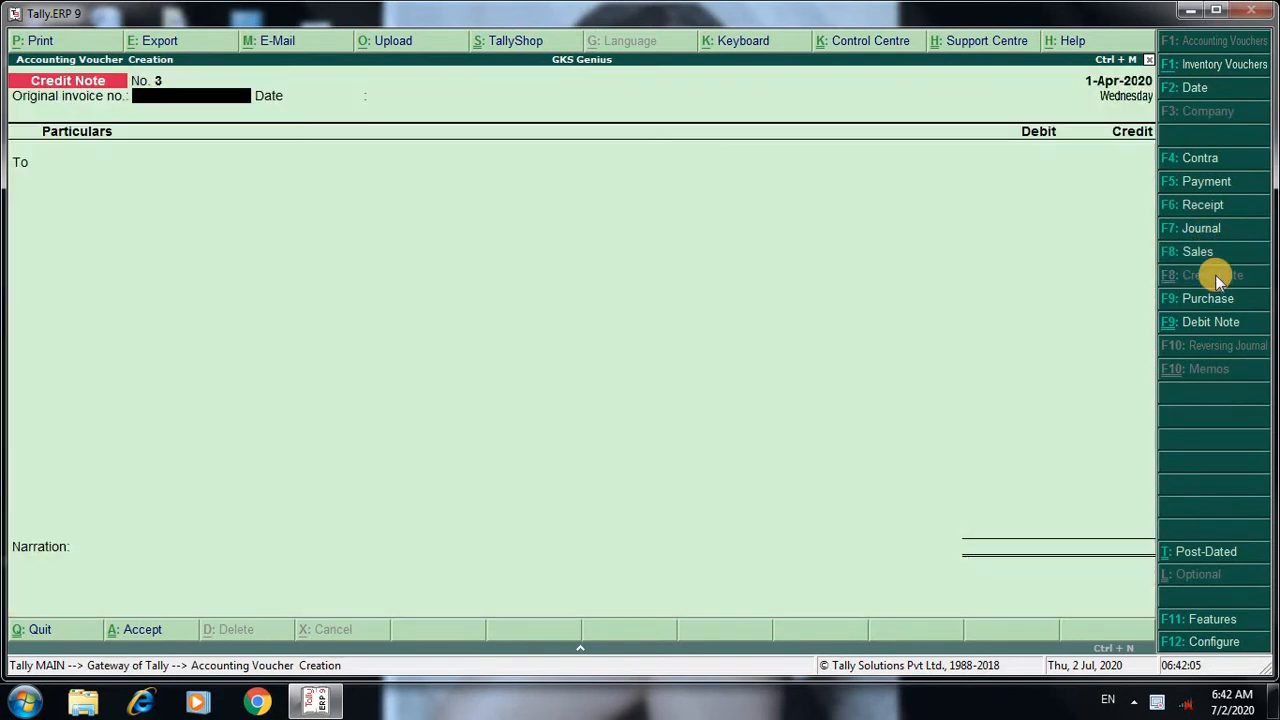
left_click(1212, 299)
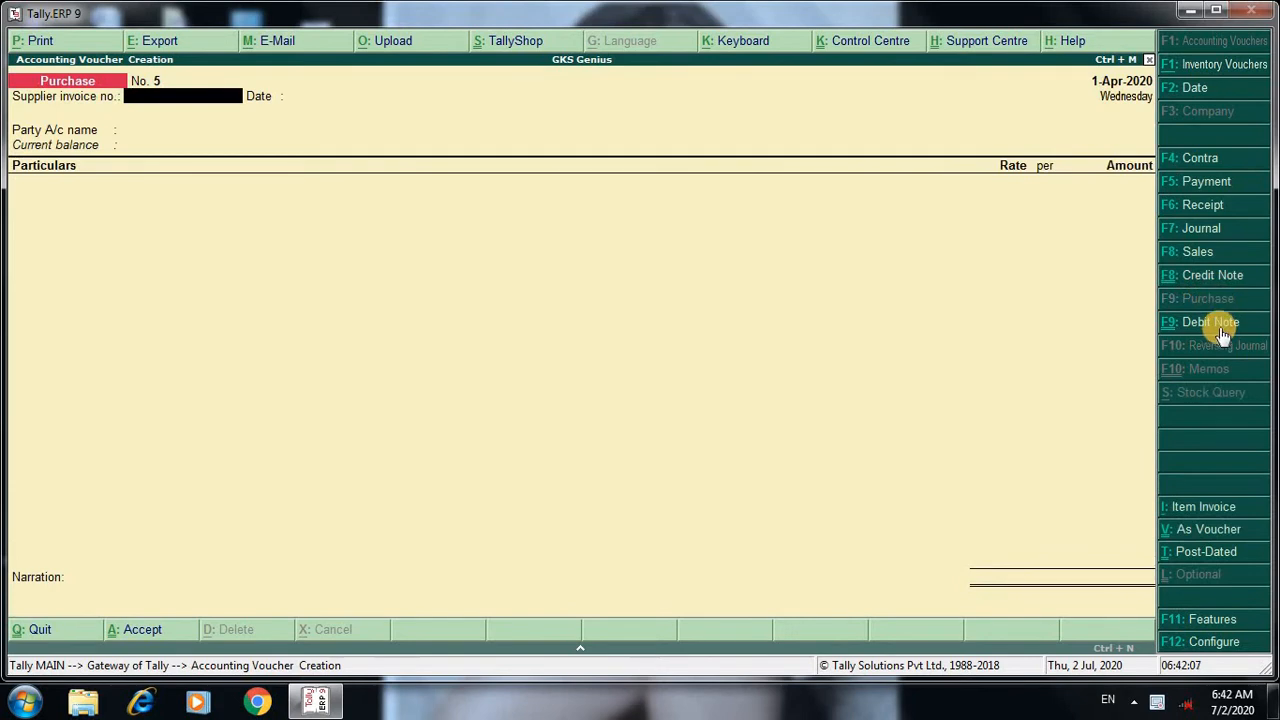
left_click(1218, 323)
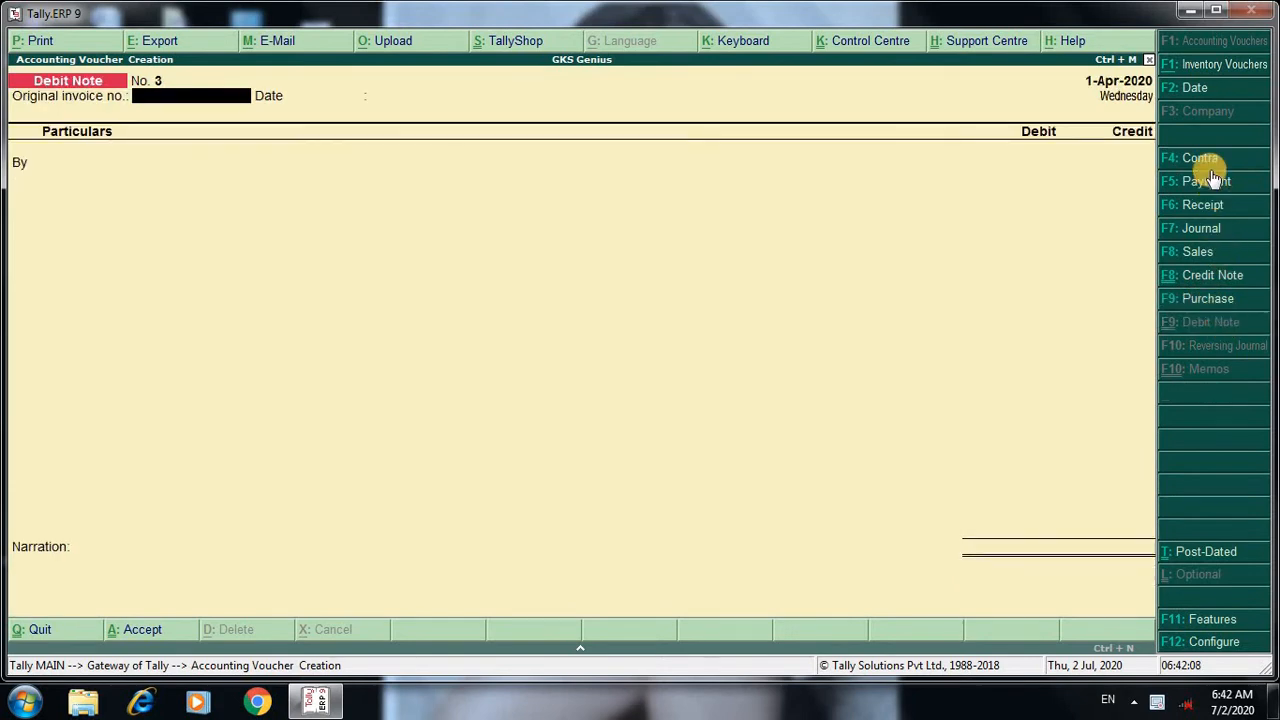
left_click(1230, 234)
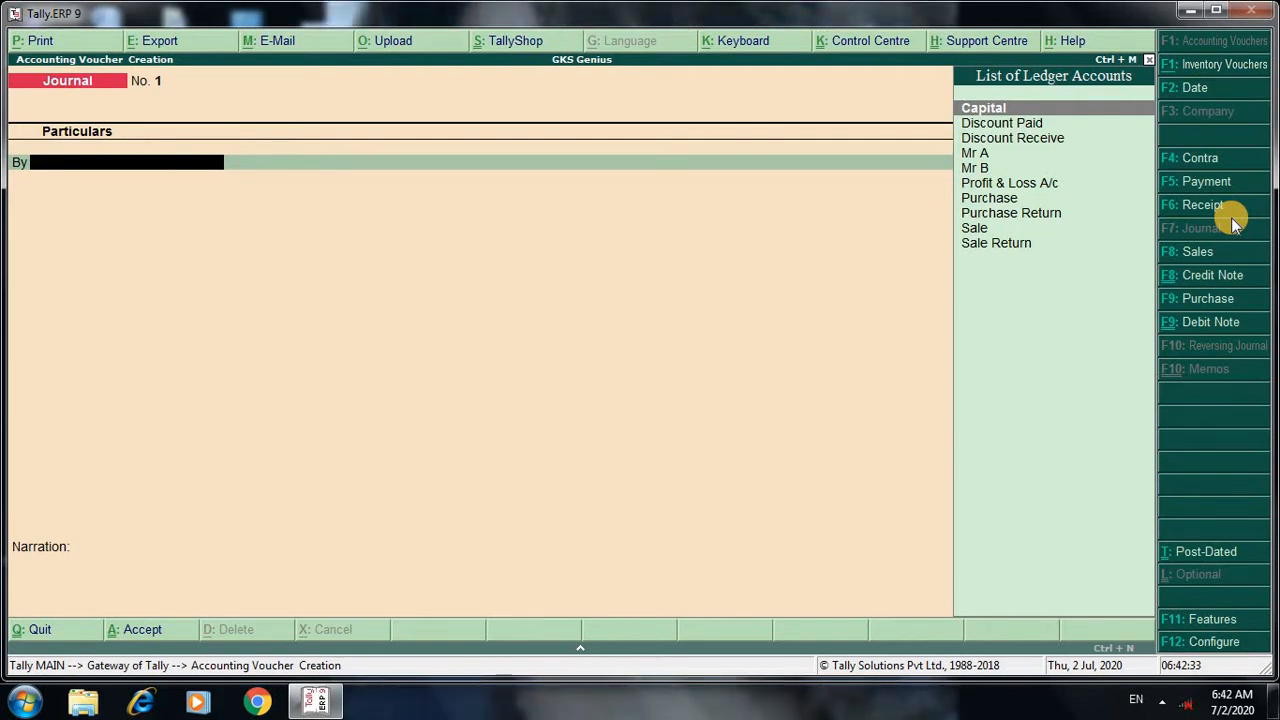
key("Escape")
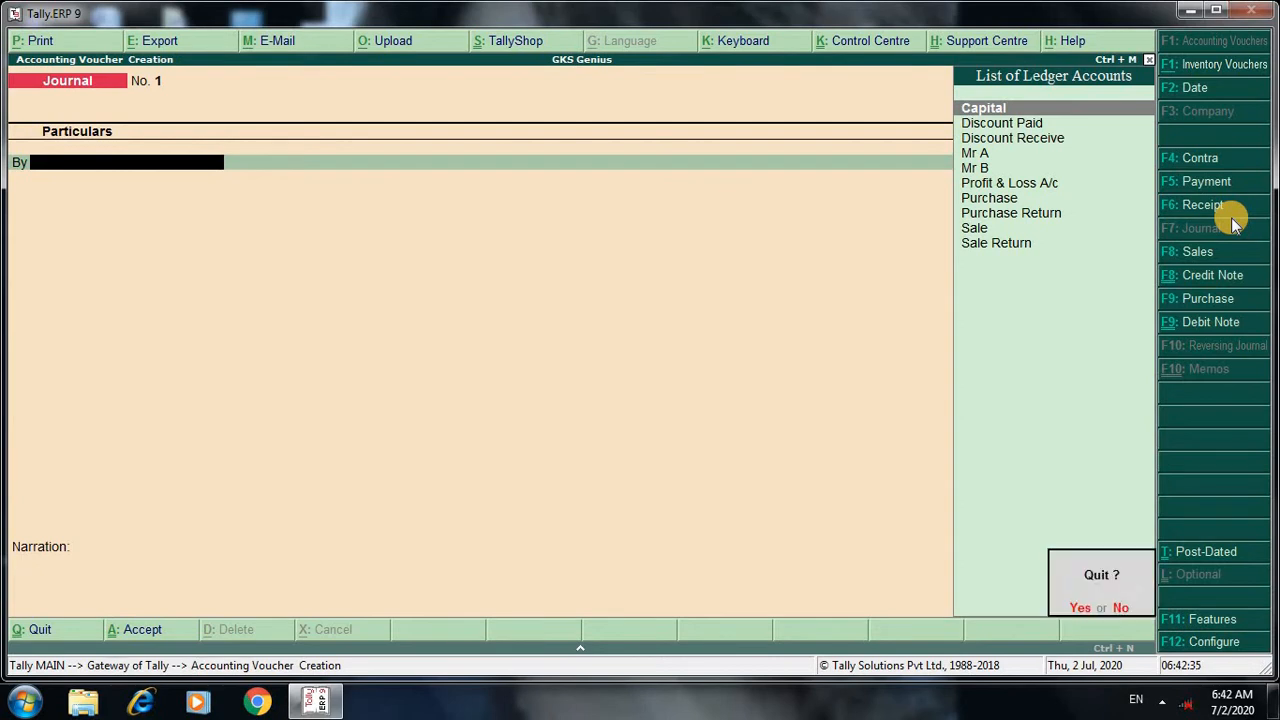
key("Return")
key("Escape")
key("Escape")
key("Escape")
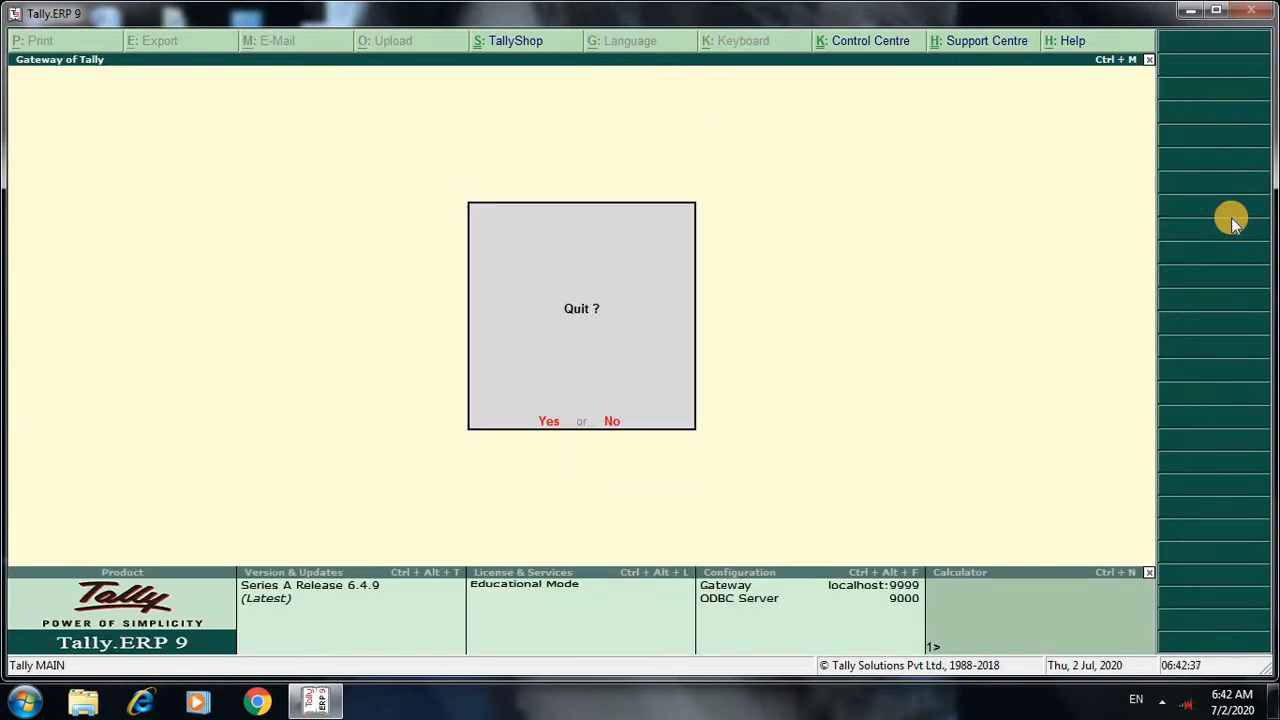
key("Escape")
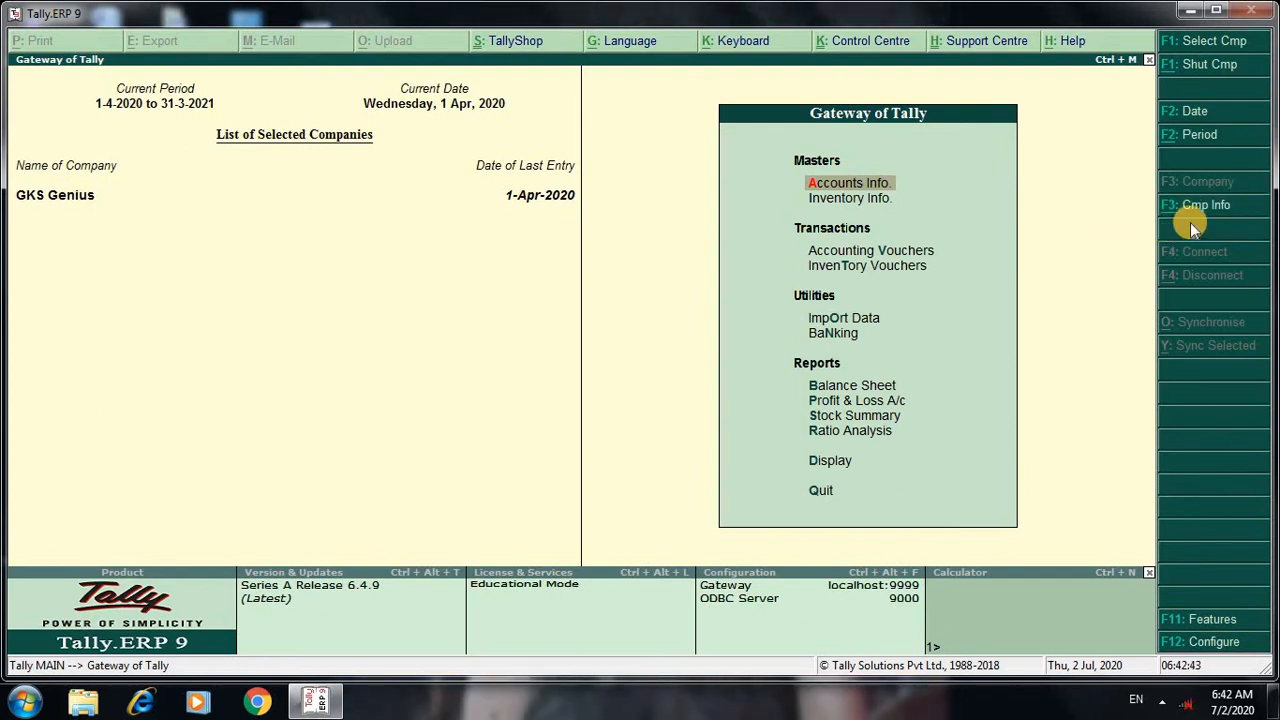
Start creating a new company named GKS Genius2, keeping the same mailing name and leaving the address blank
left_click(1190, 222)
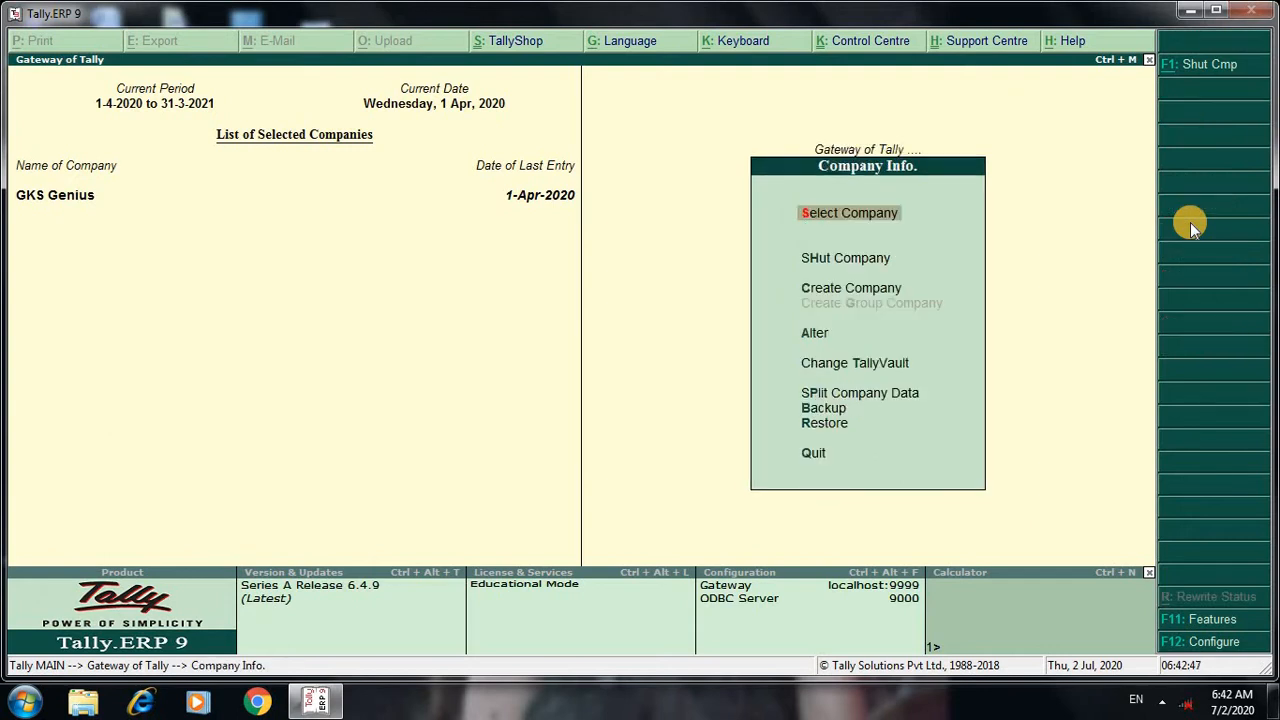
key("Down")
key("Down")
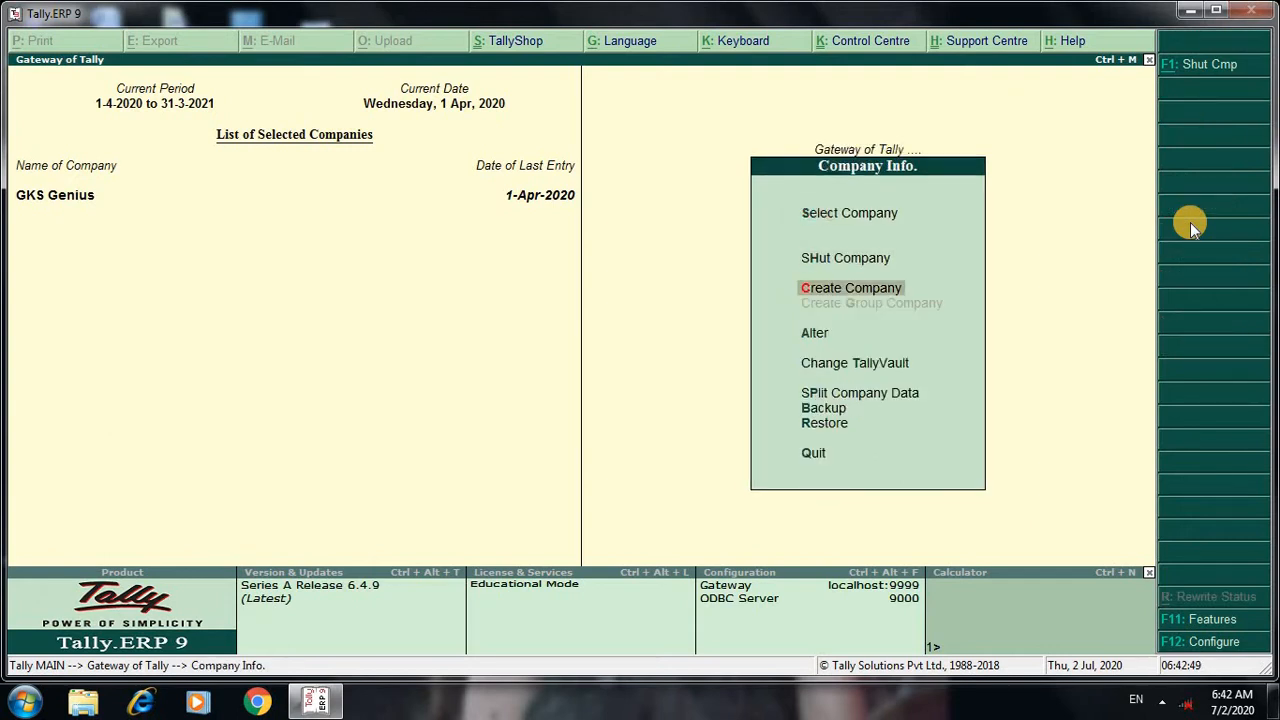
key("Return")
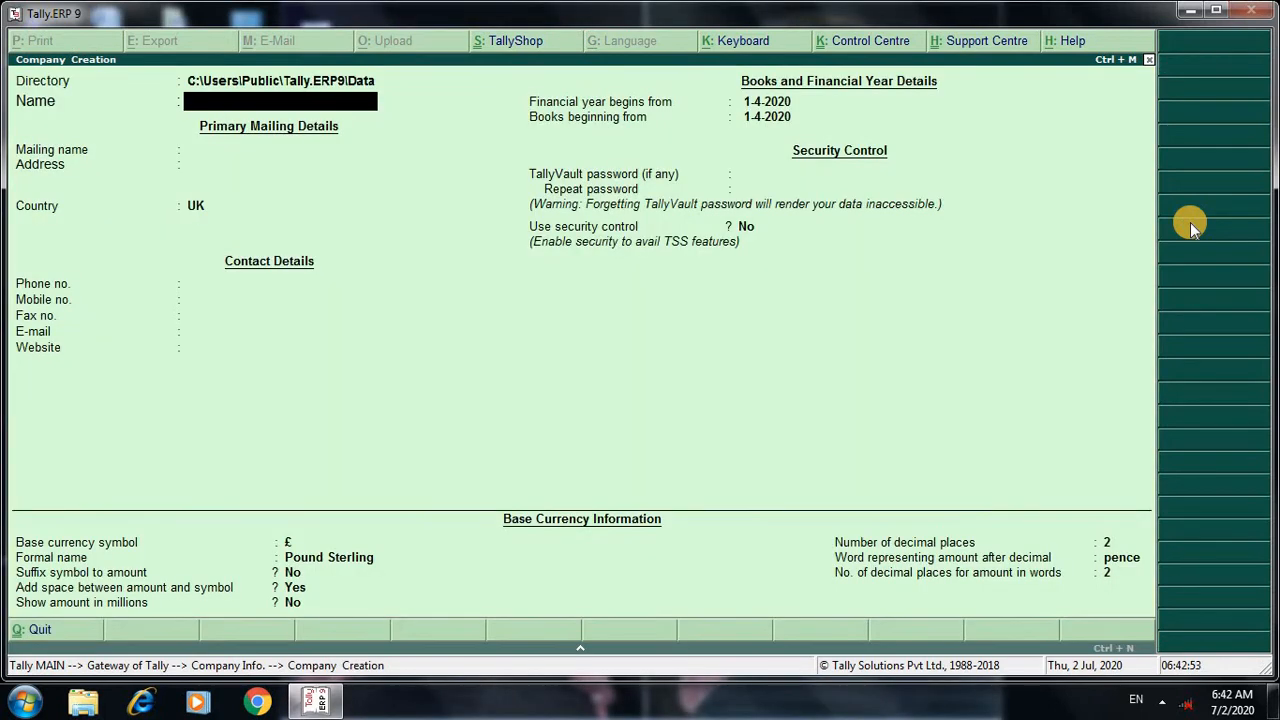
type("GKS Genius2")
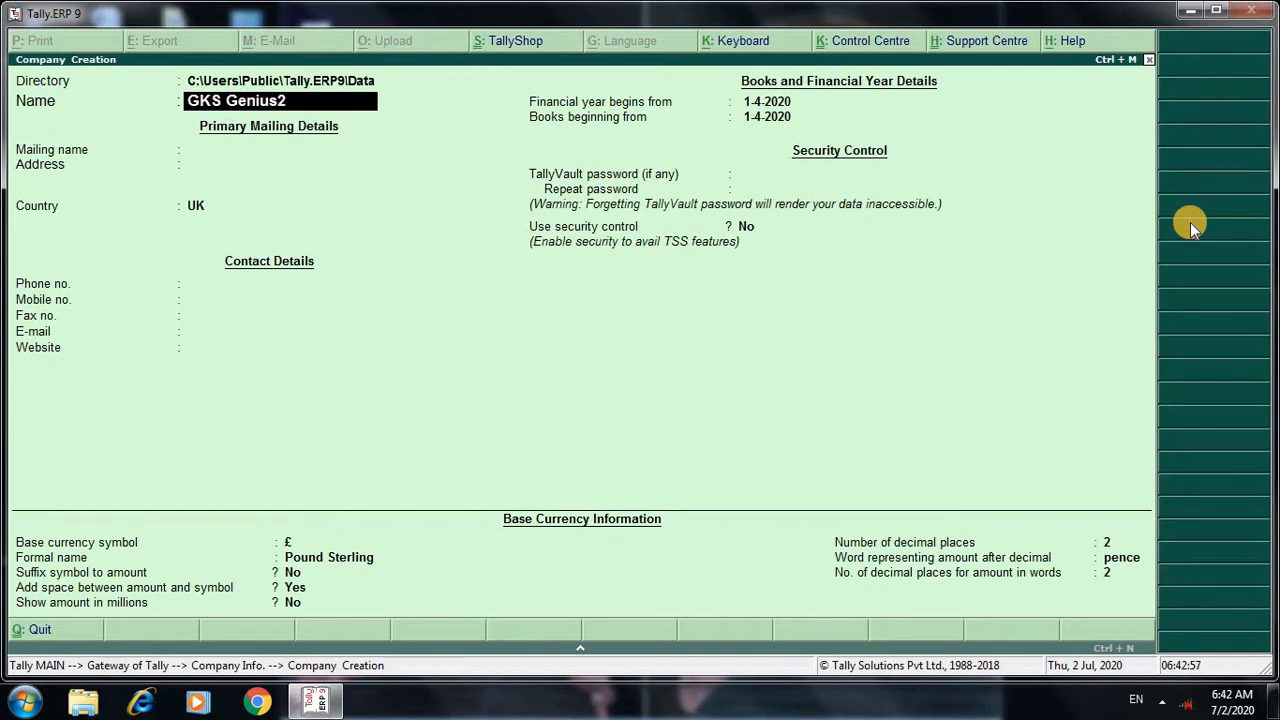
key("Return")
key("Return")
key("Return")
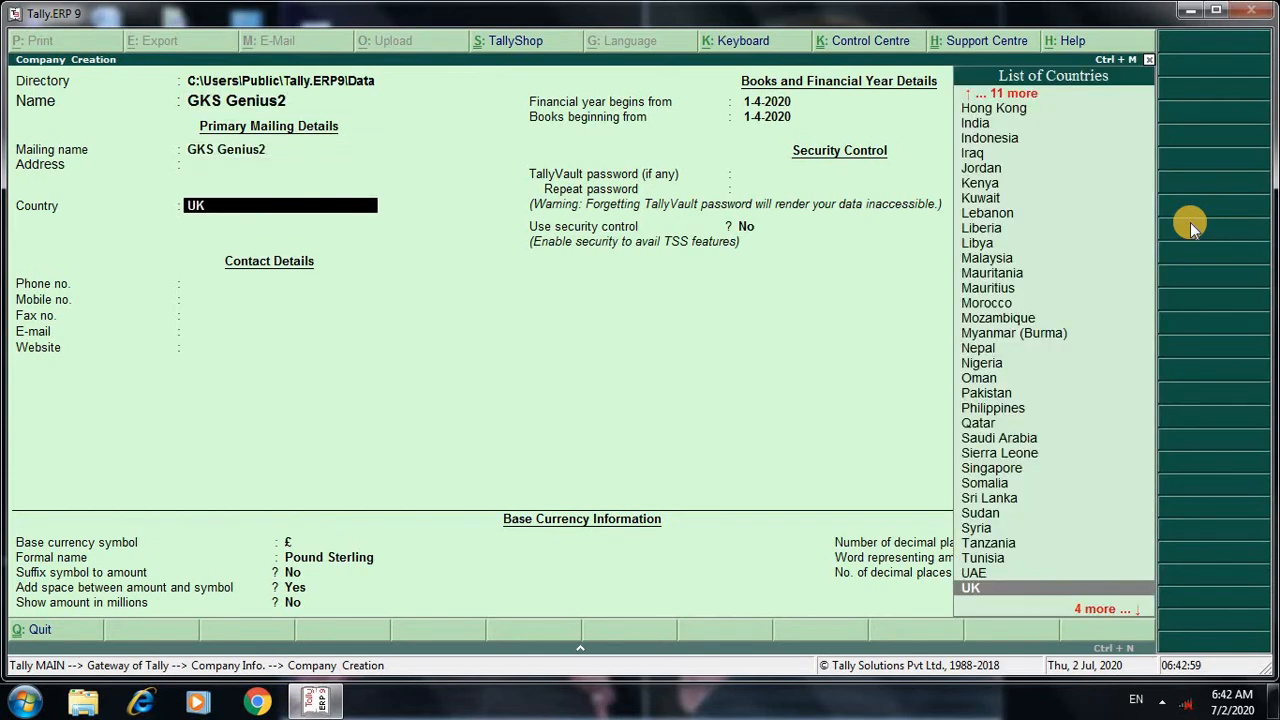
Set the company's country to India and state to Uttar Pradesh, leaving the pincode and contact details blank
type("I")
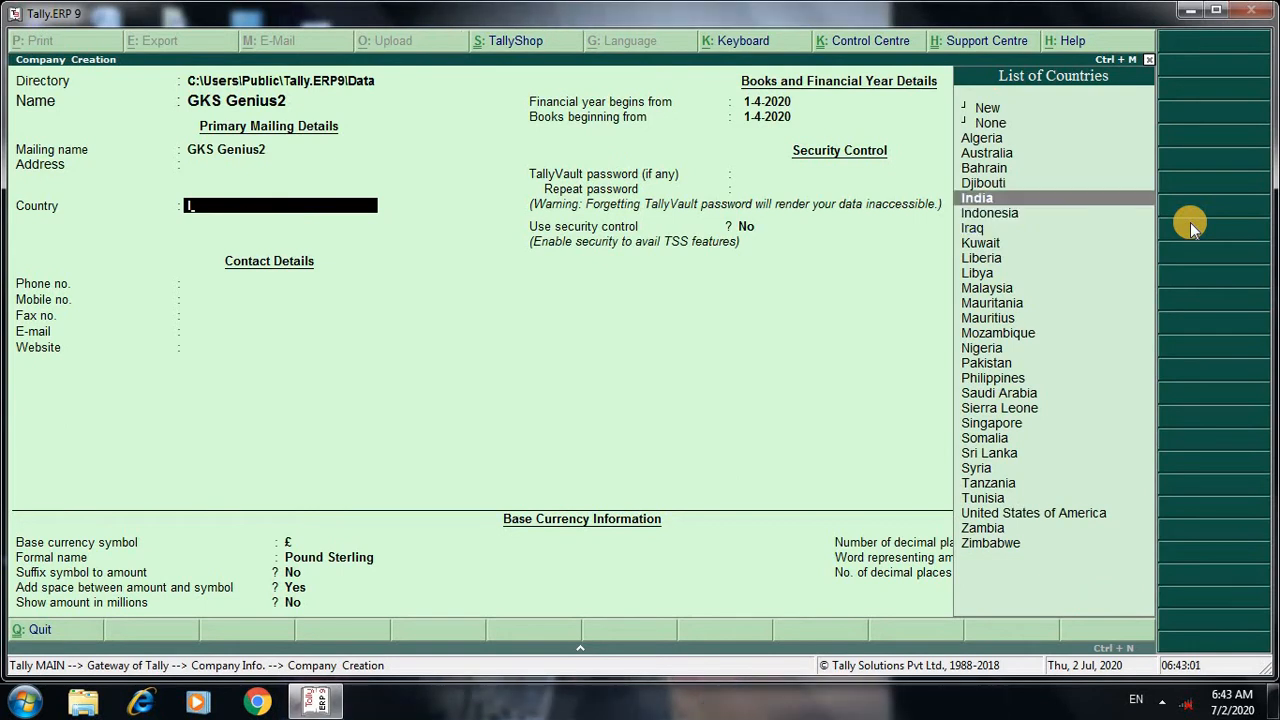
key("Return")
type("U")
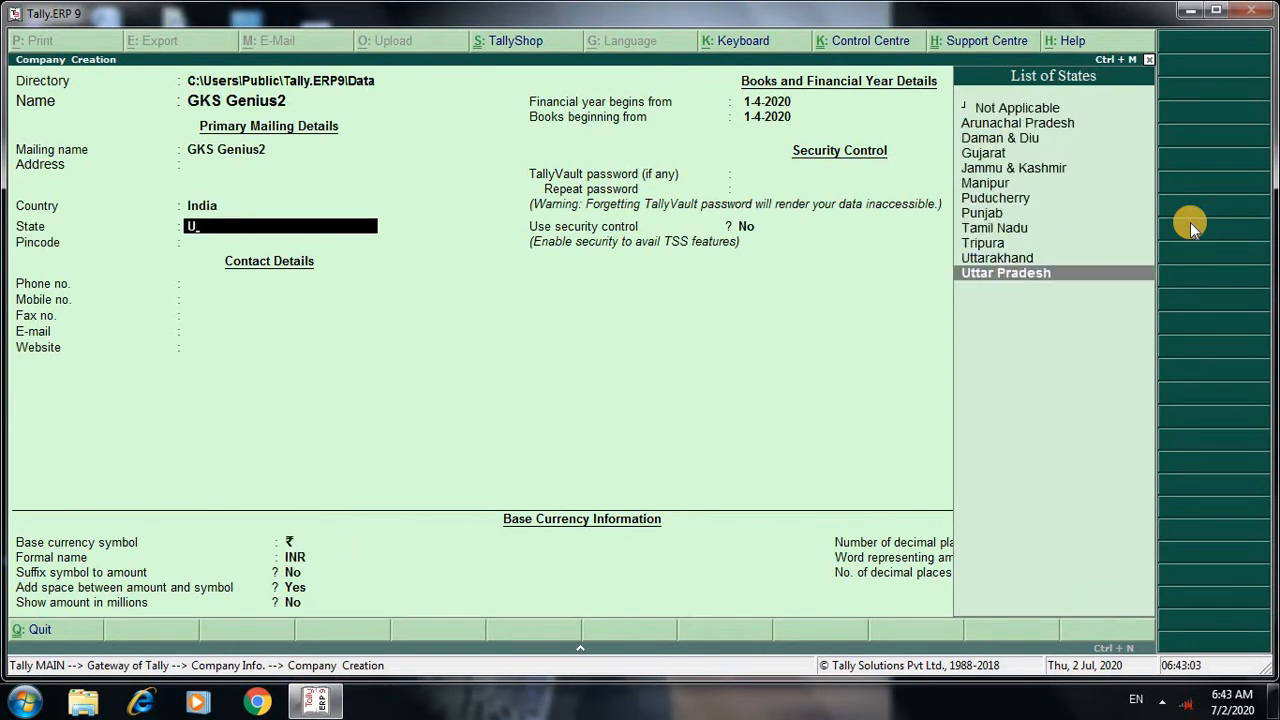
key("Return")
key("Return")
key("Return")
key("Return")
key("Return")
key("Return")
key("Return")
key("Return")
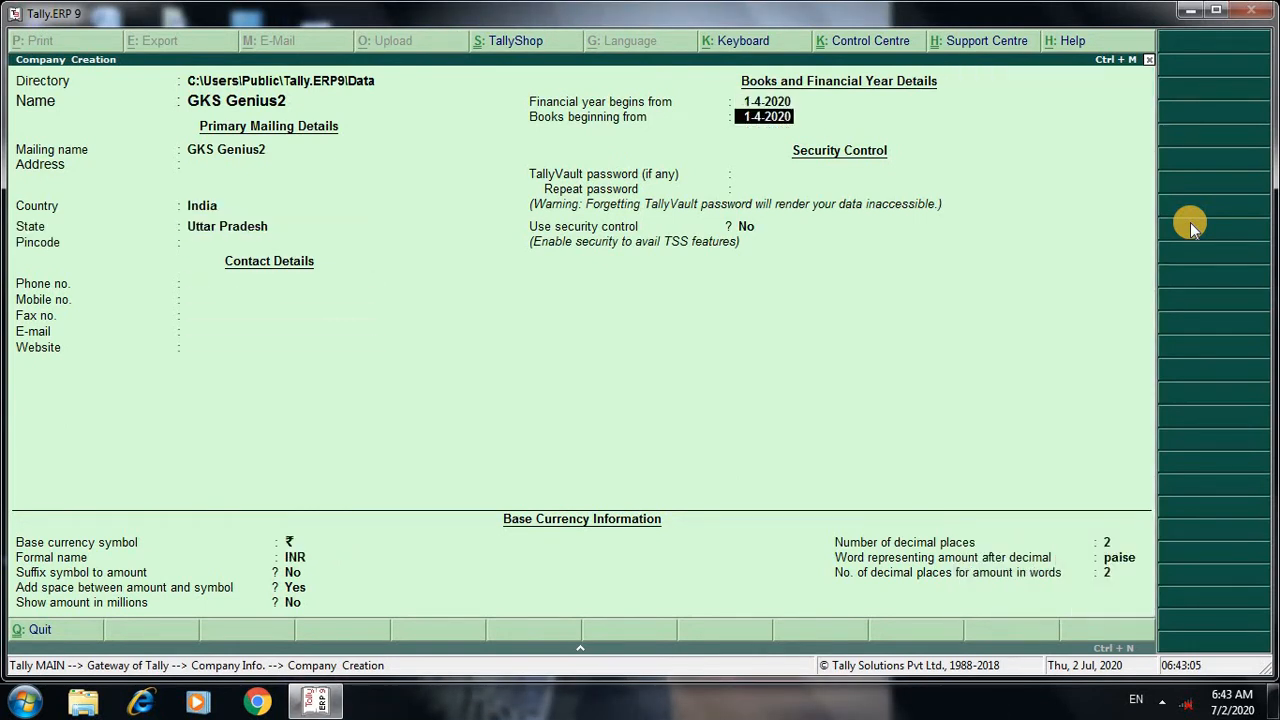
Keep the default books date, security and base currency settings and save the new company
key("Return")
key("Return")
key("Return")
key("Return")
key("Return")
key("Return")
key("Return")
key("Return")
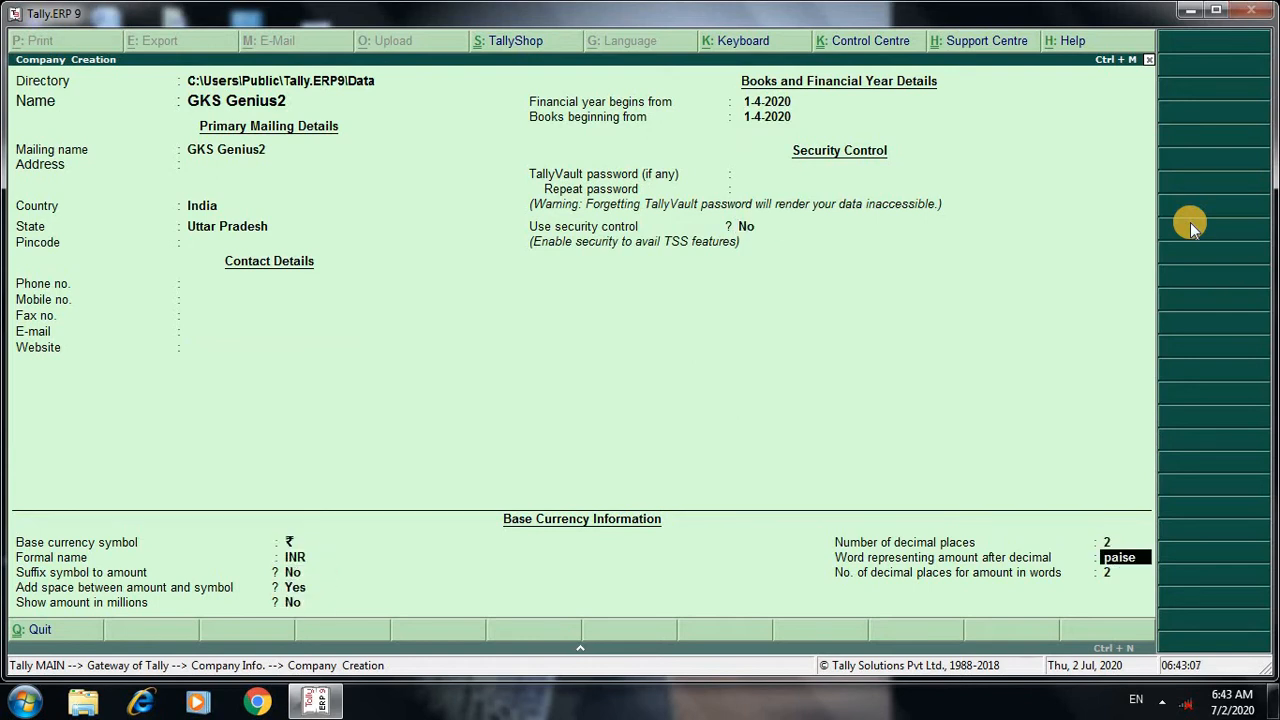
key("Return")
key("Return")
key("Return")
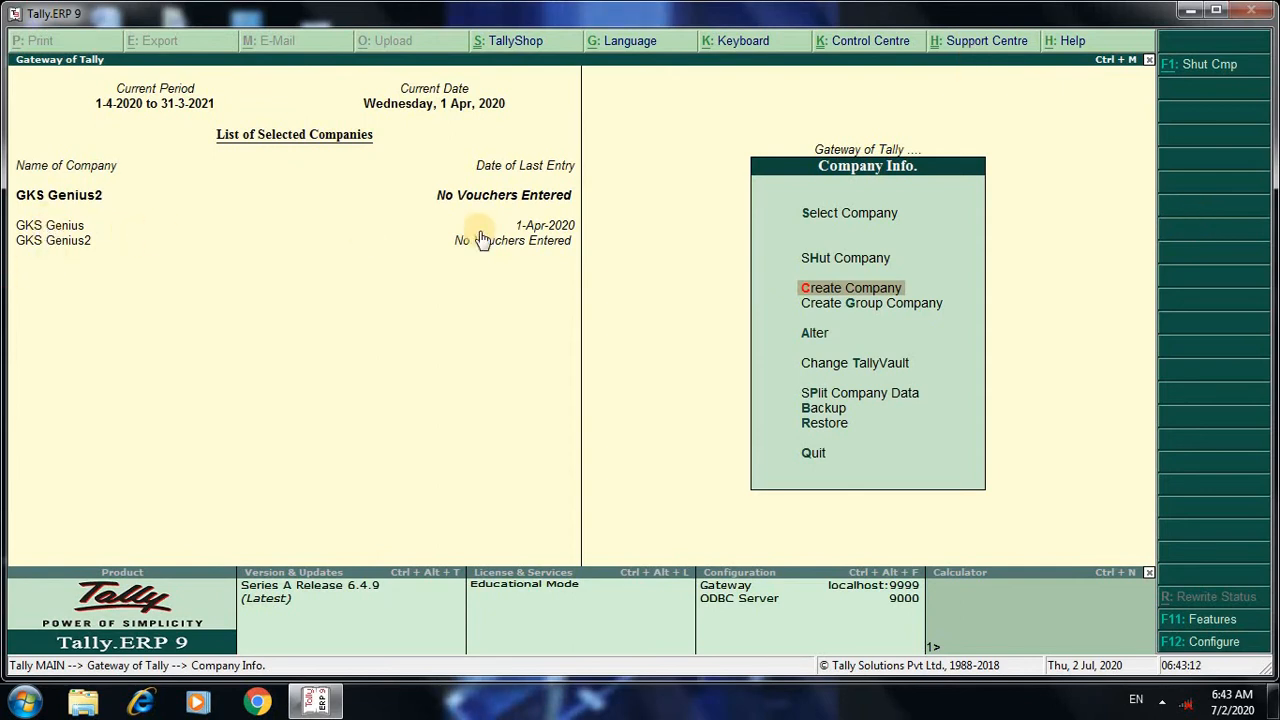
Shut the company GKS Genius and return to the Gateway with only GKS Genius2 loaded
left_click(828, 262)
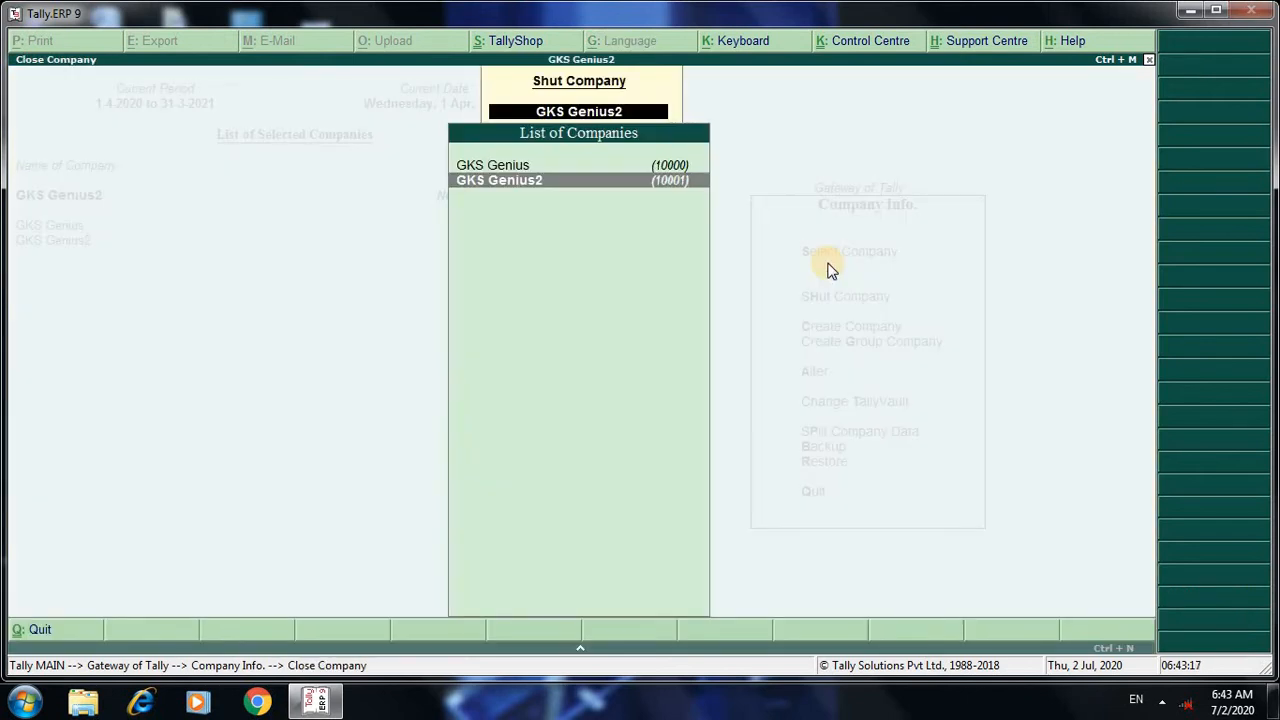
key("Up")
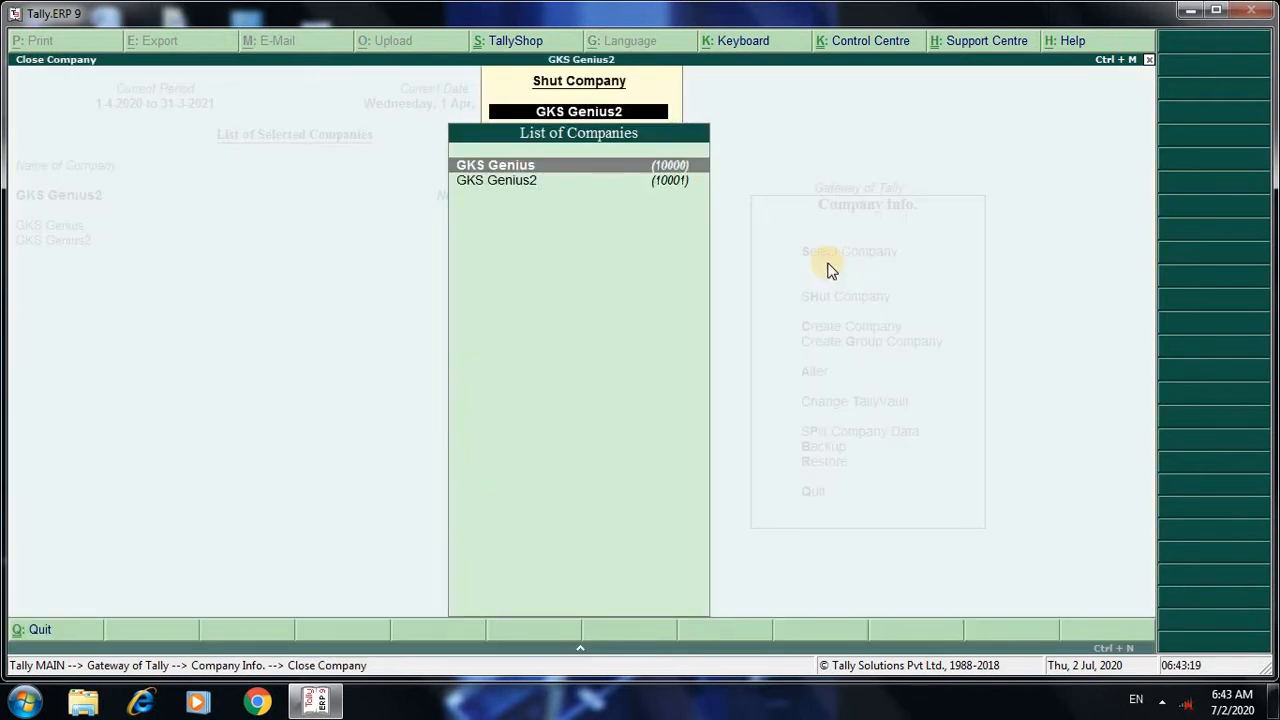
key("Return")
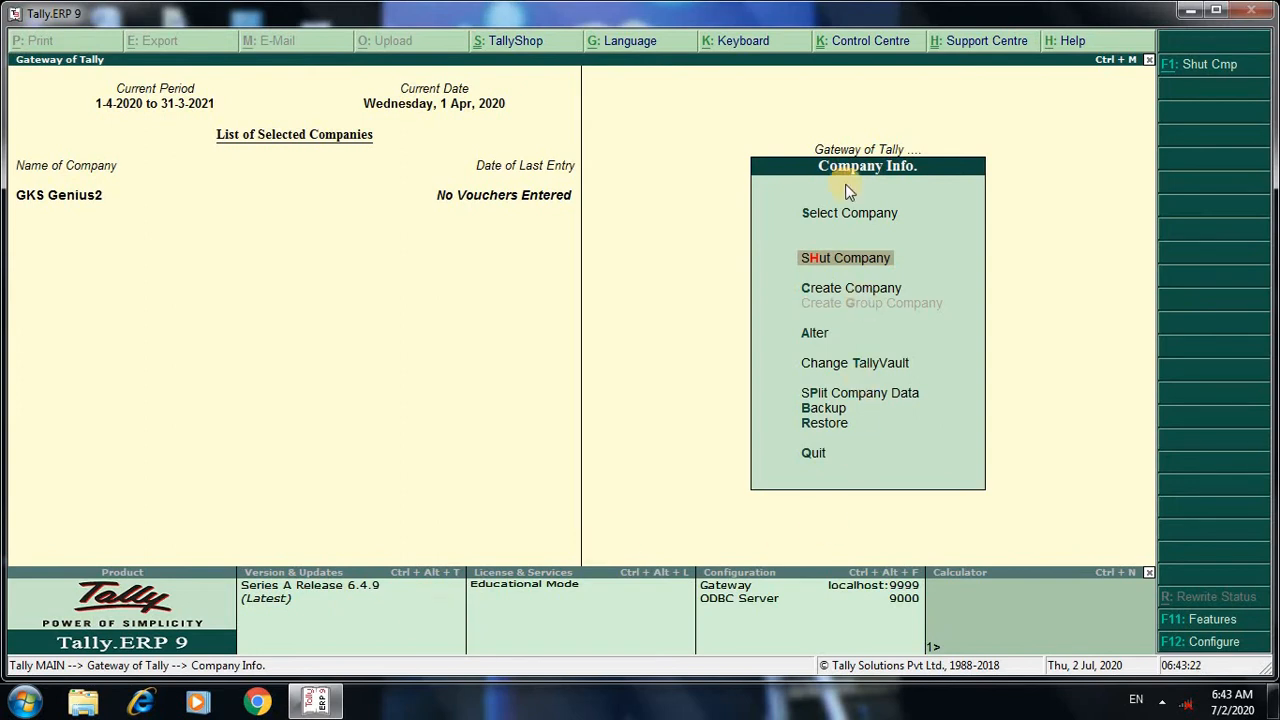
left_click(946, 160)
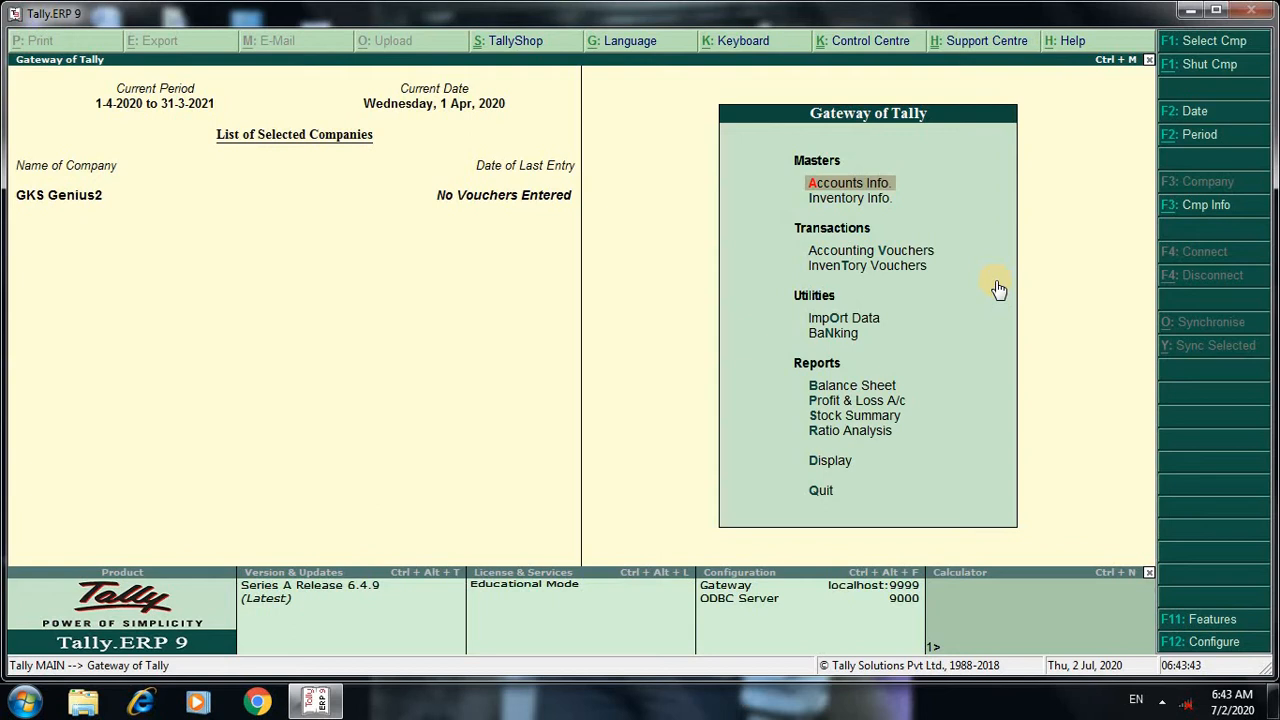
Start a Receipt voucher in Accounting Vouchers with Cash as the account
key("Down")
key("Down")
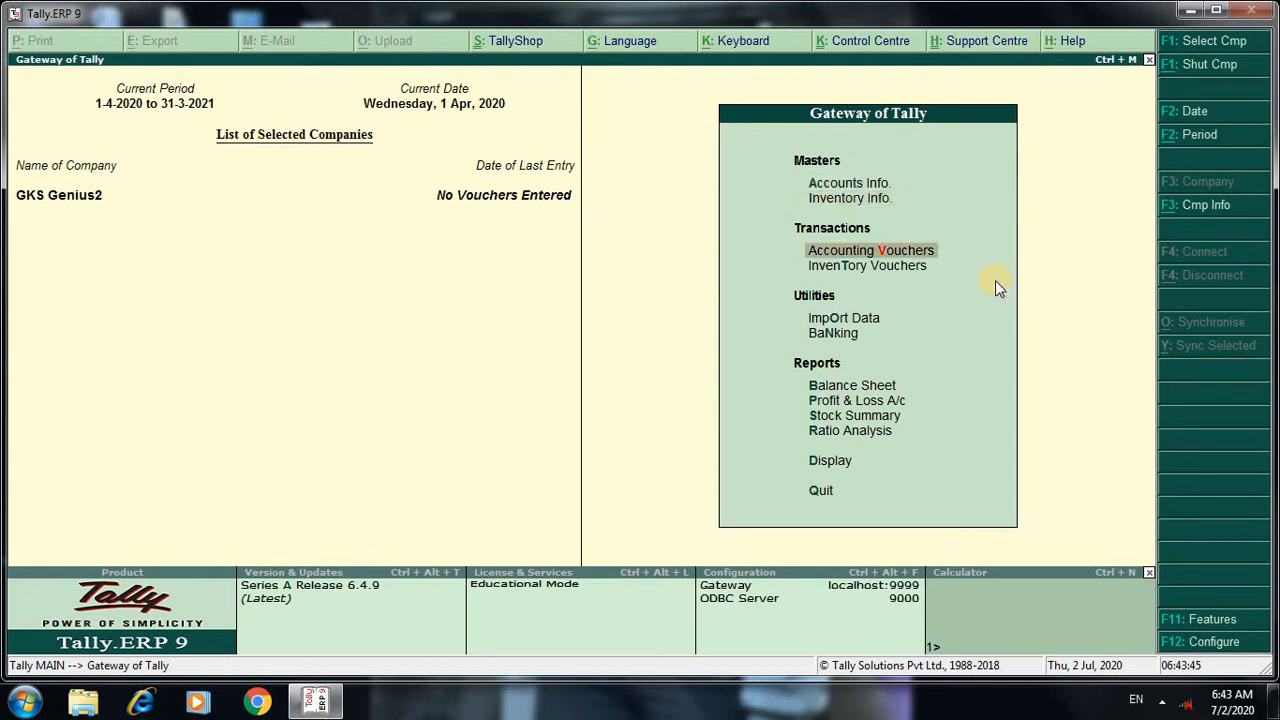
key("Return")
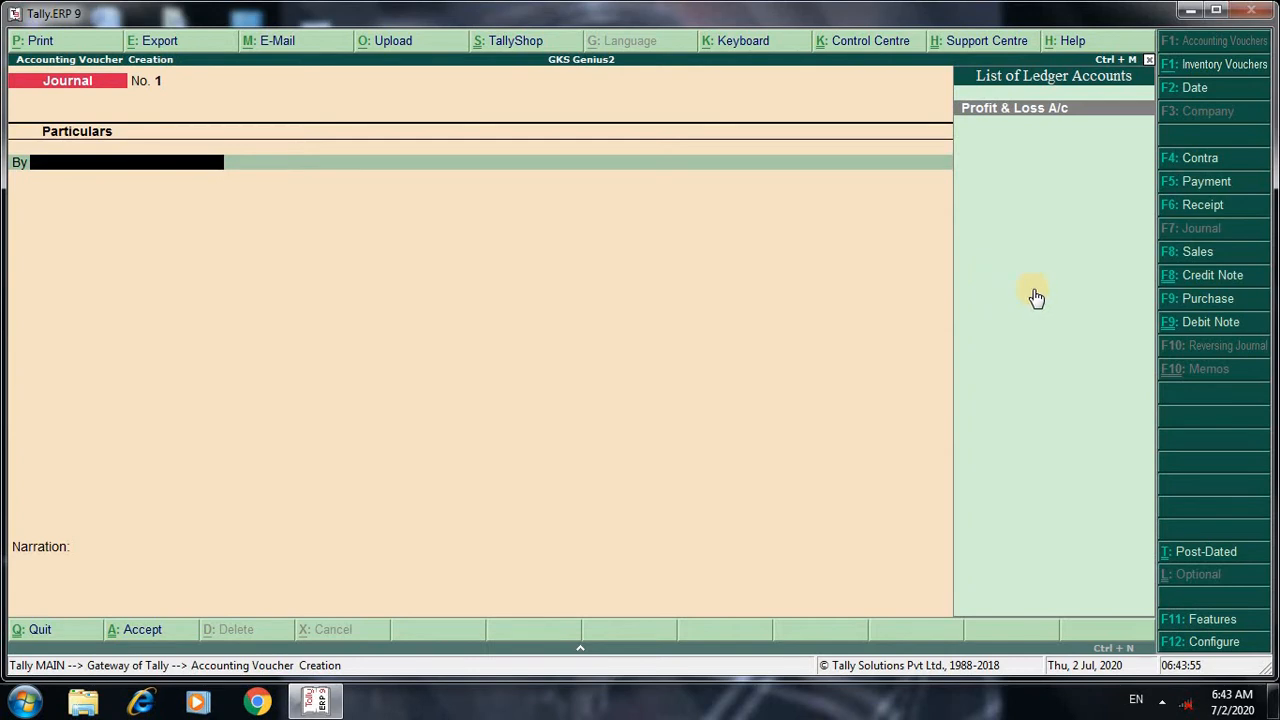
left_click(1205, 208)
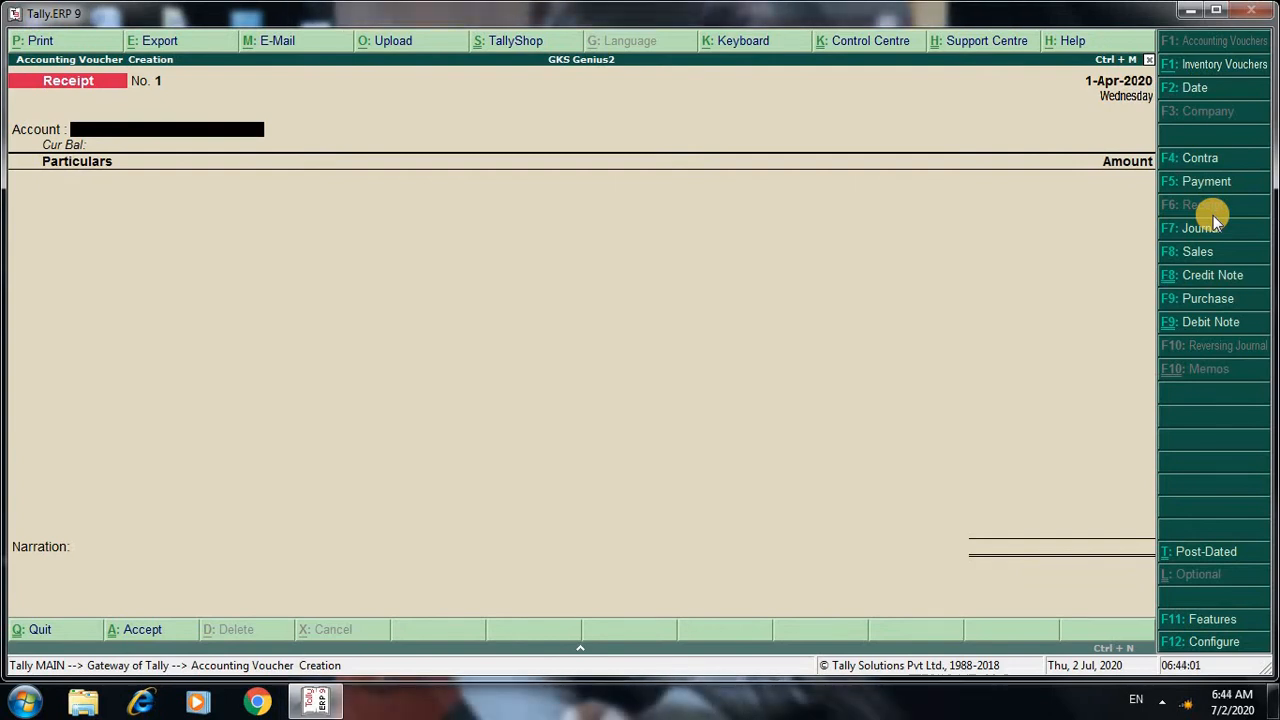
key("space")
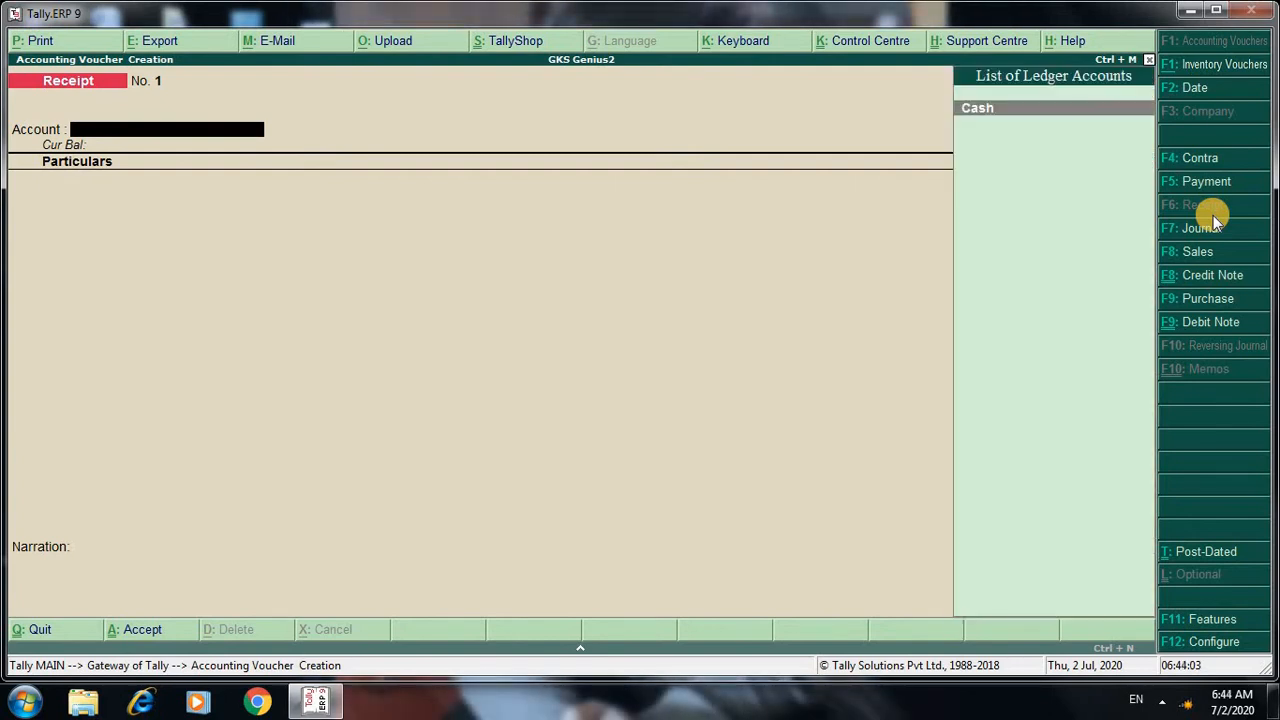
key("Return")
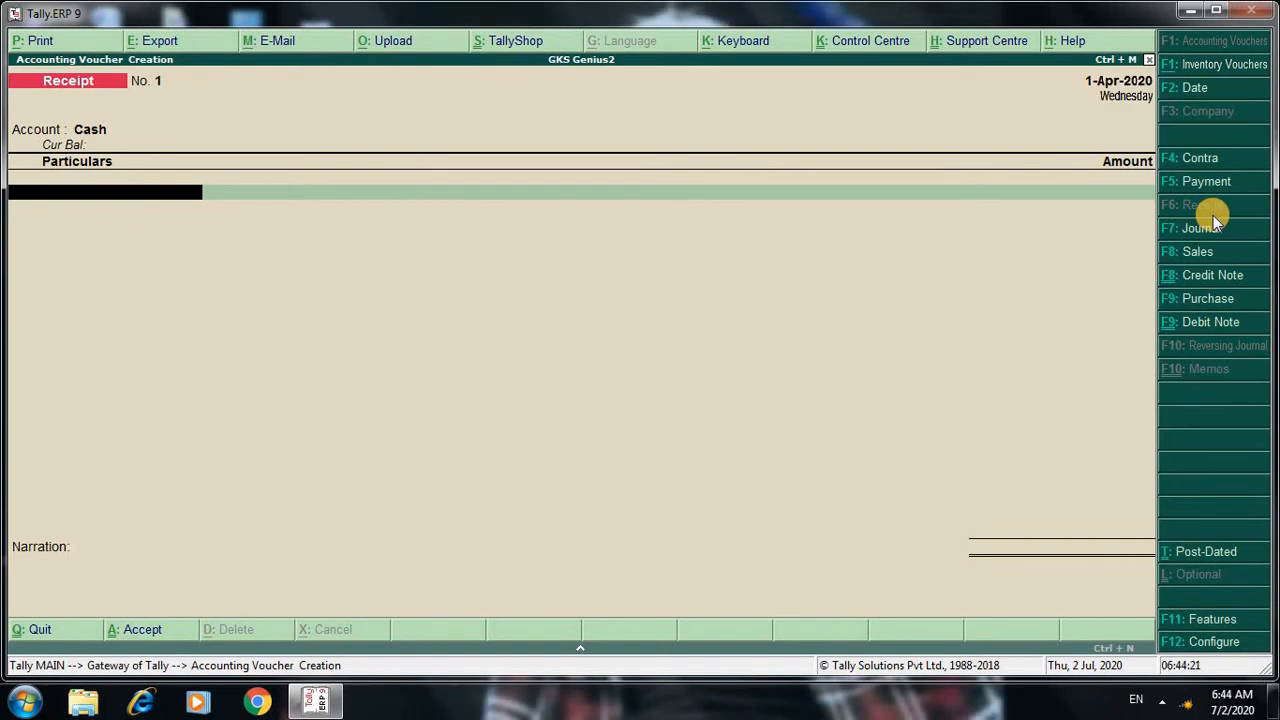
Create a ledger named Capital under the Capital Account group for the receipt's first particulars line, keeping the default mailing details
key("alt+c")
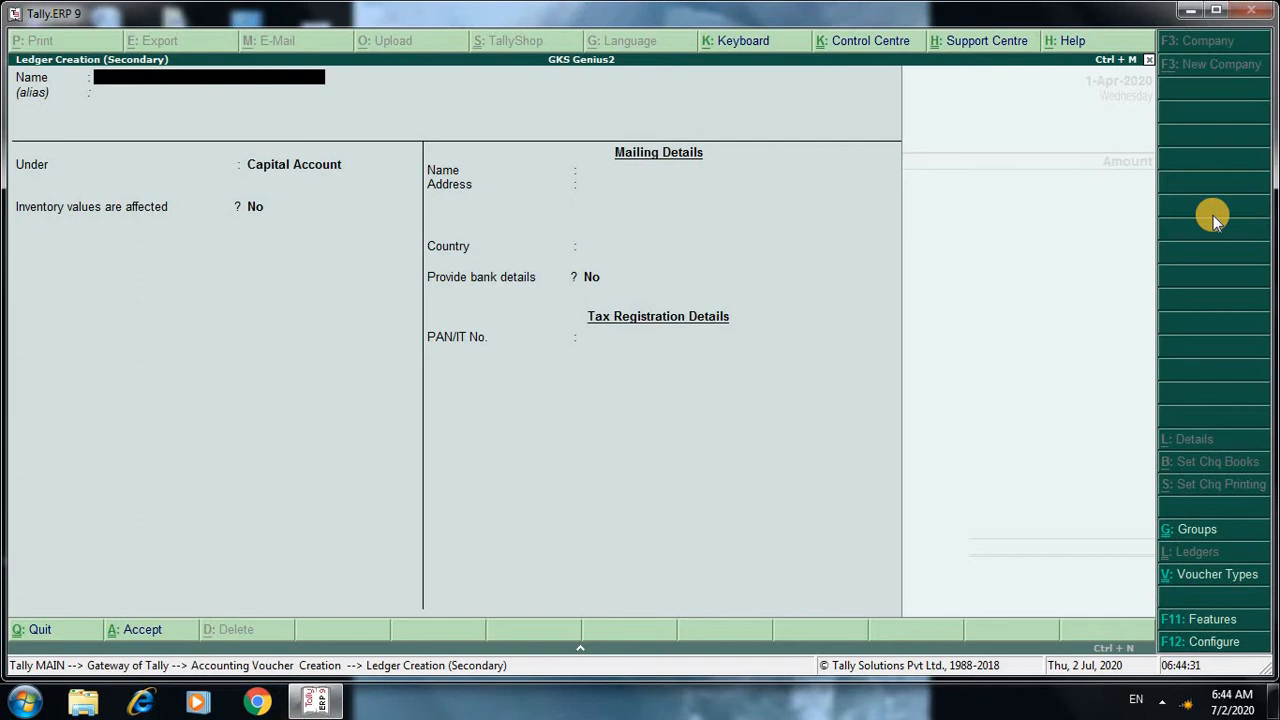
type("Capitalk")
key("BackSpace")
key("Return")
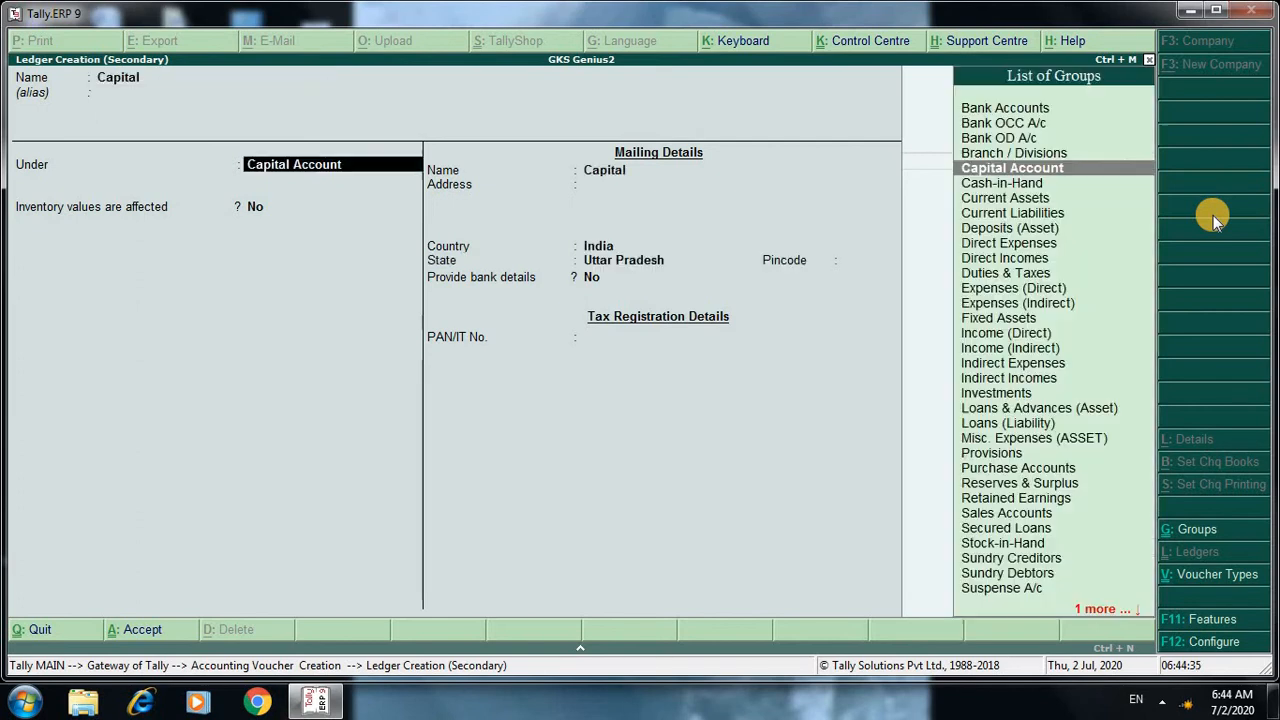
key("Return")
key("Return")
key("Return")
key("Return")
key("Return")
key("Return")
key("Return")
key("Return")
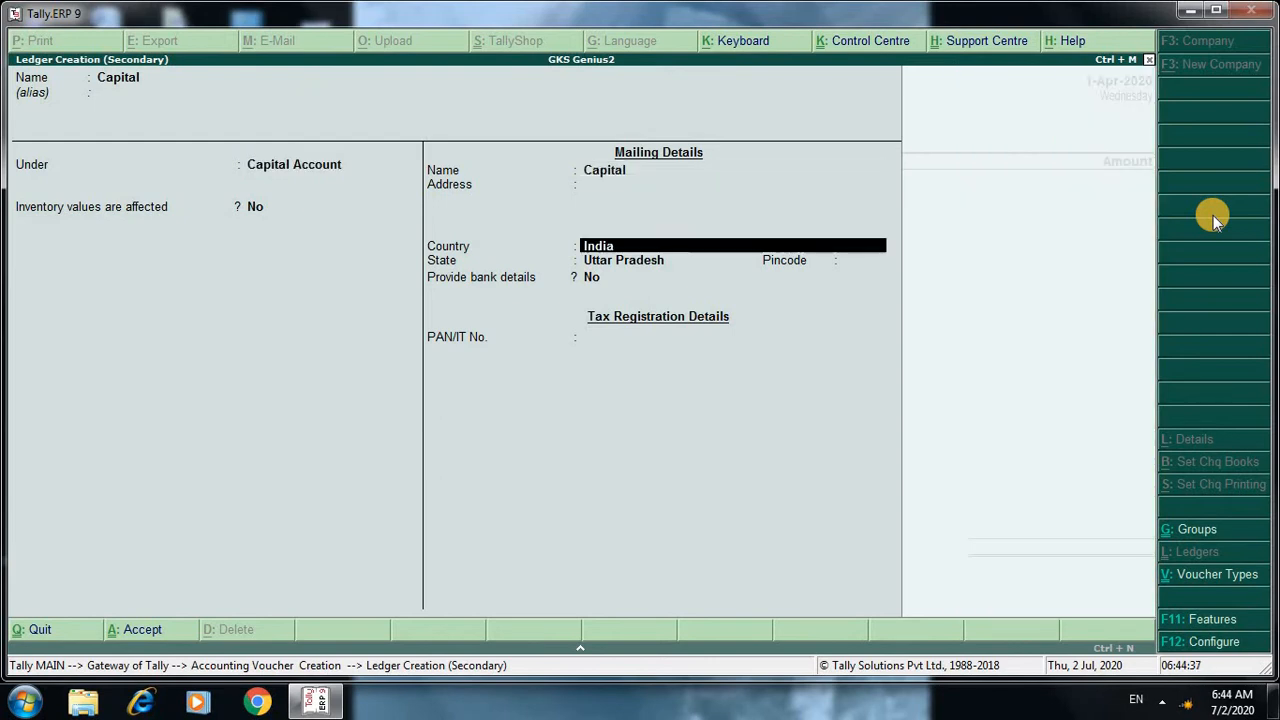
key("Return")
key("Return")
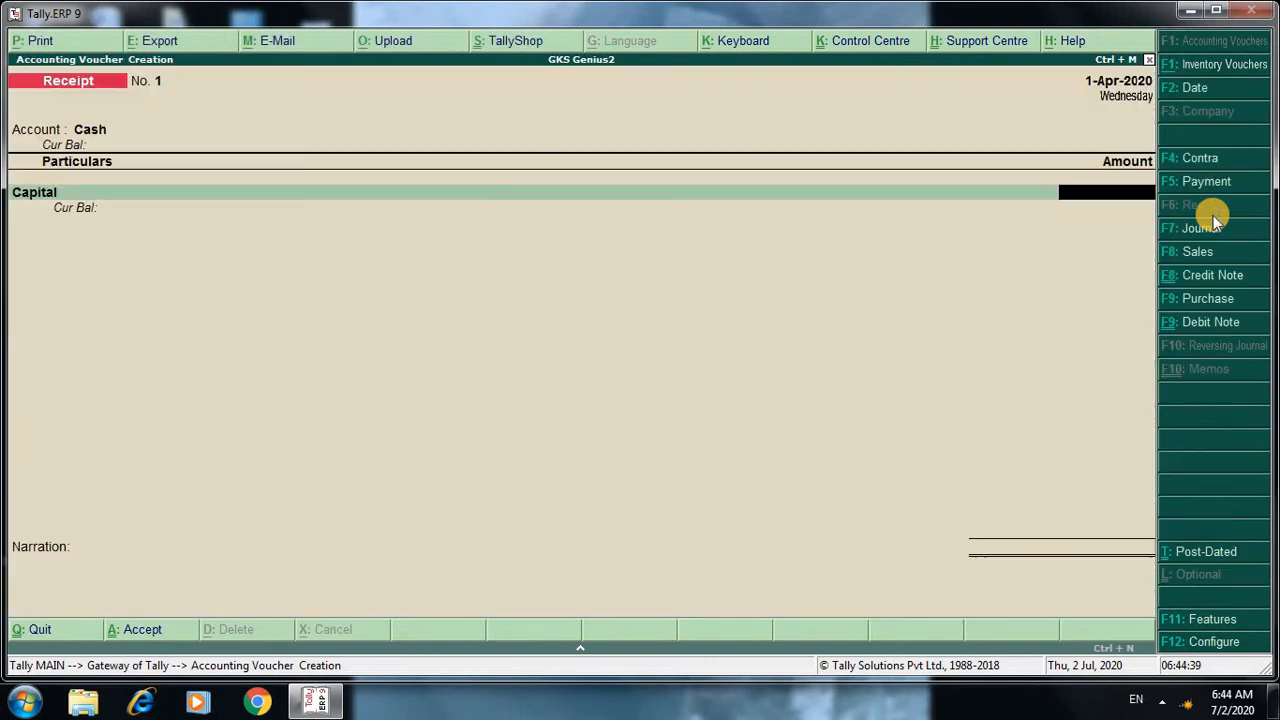
Enter 200000 as the Capital amount and save the Receipt voucher without a narration
type("200000")
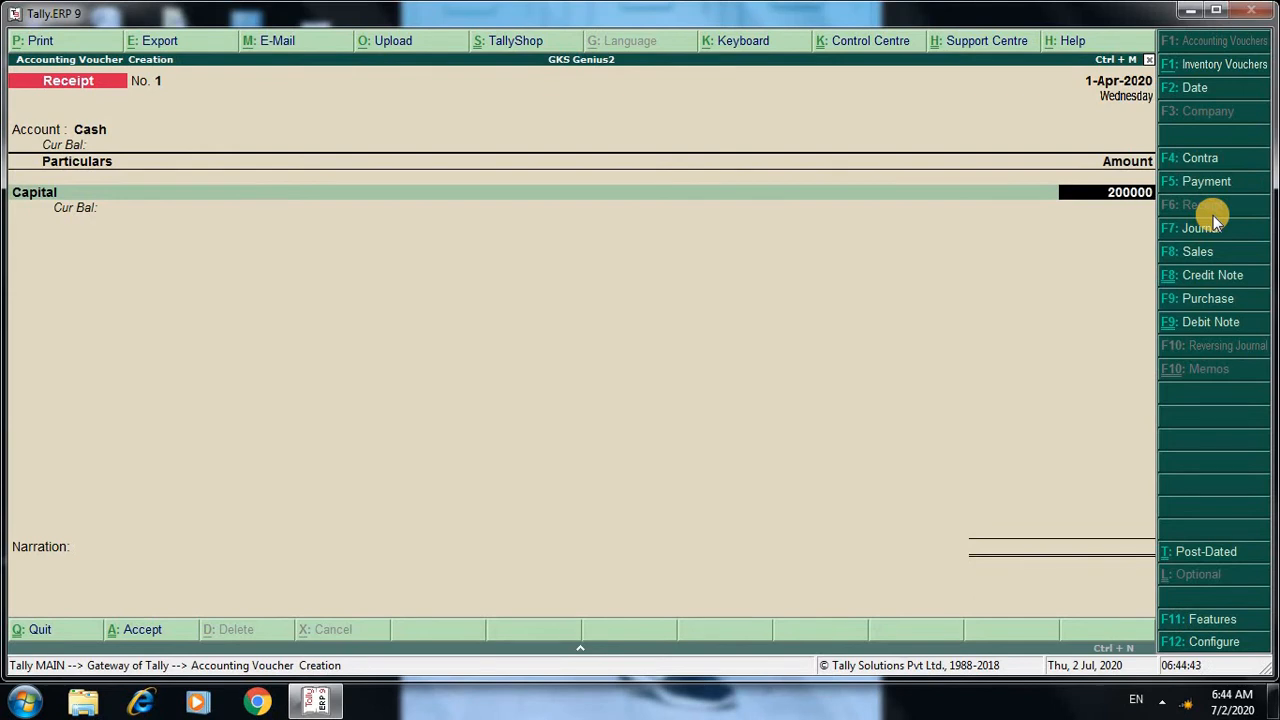
key("Return")
key("Return")
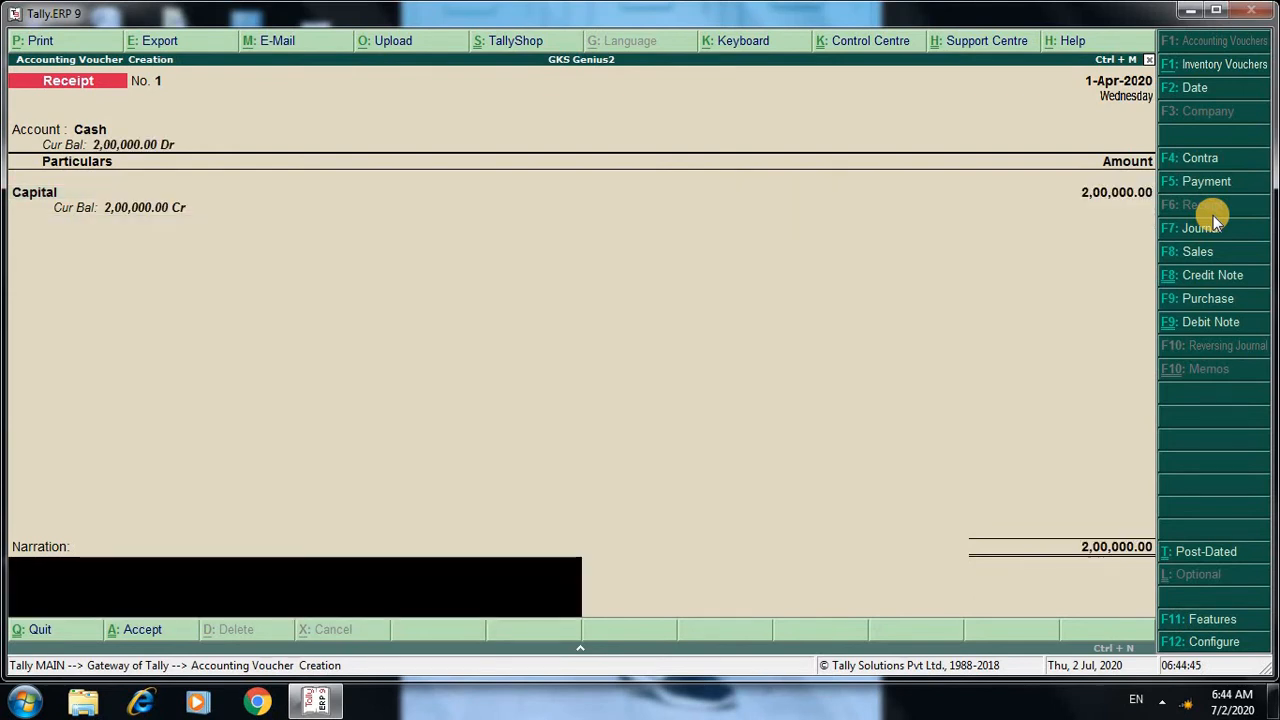
key("Return")
key("Return")
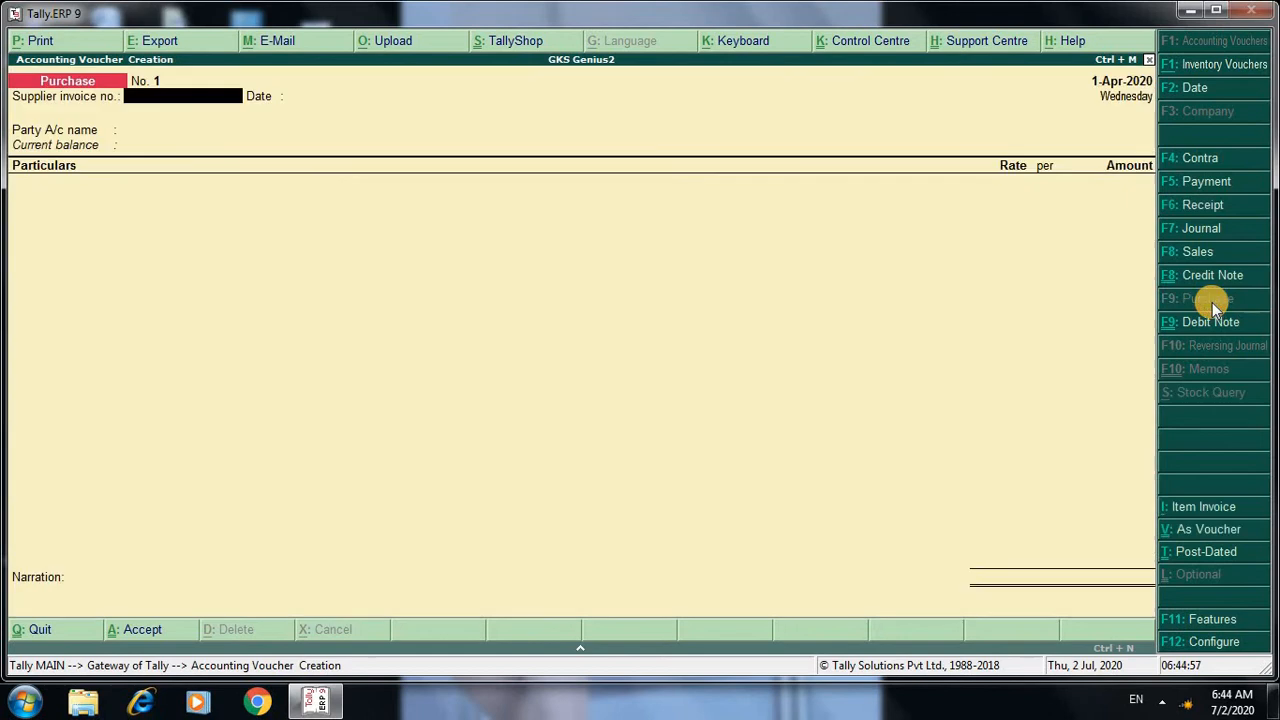
Start a Purchase voucher with supplier invoice number 9384 dated 1-Apr-2020 and Cash as the party account, keeping the default party details
left_click(1210, 302)
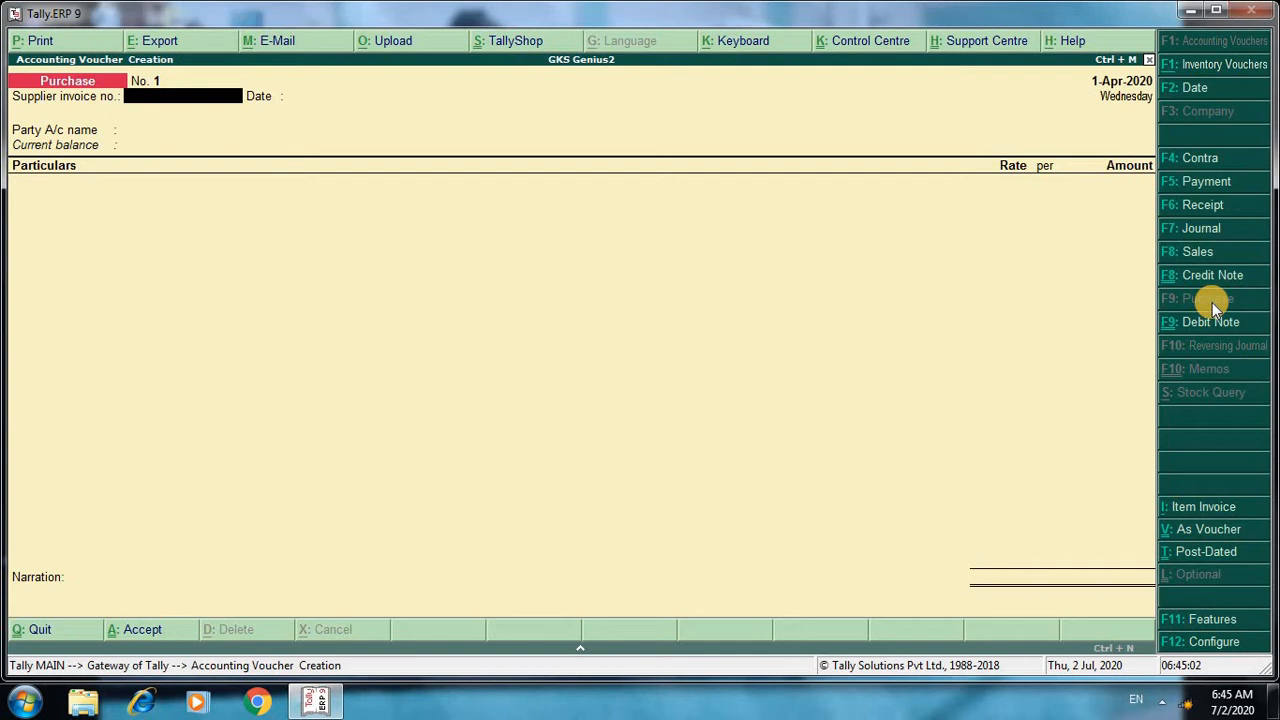
type("9384")
key("Return")
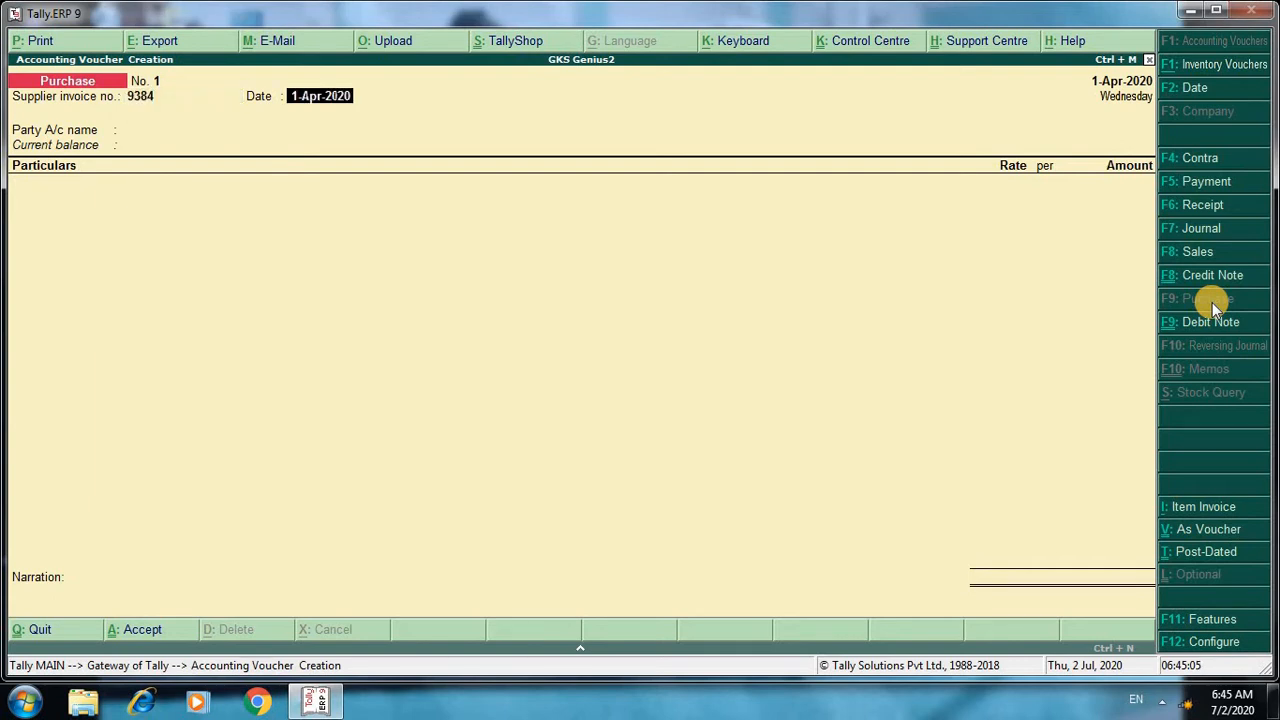
key("Return")
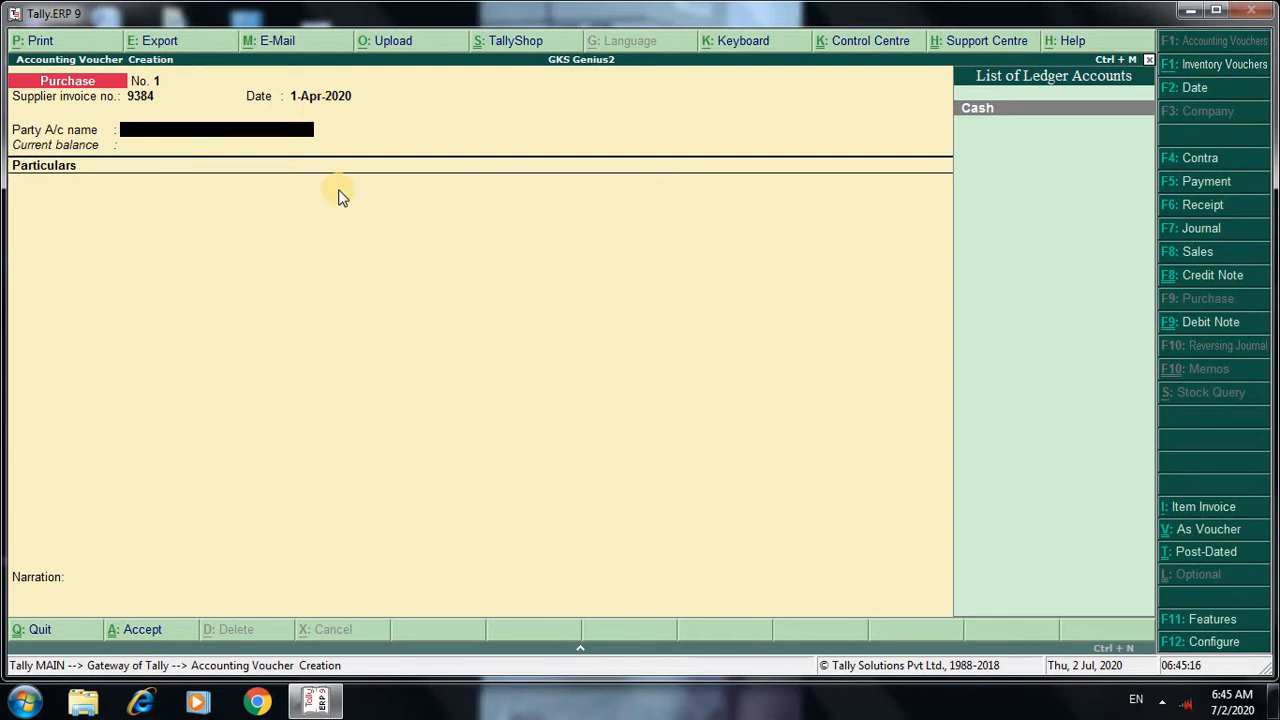
key("Return")
key("Return")
key("Return")
key("Return")
key("Return")
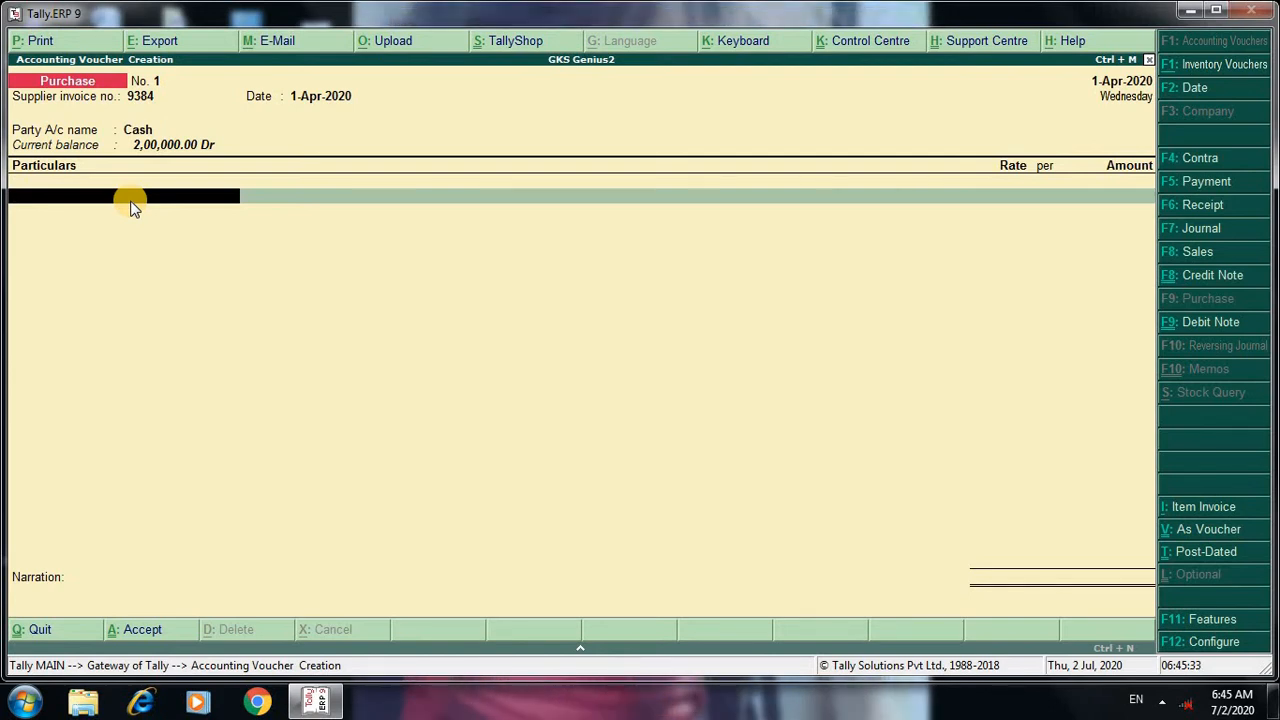
Create a ledger named Purchase under Purchase Accounts for the first particulars line, keeping the other ledger settings at their defaults
key("alt+c")
type("Purh")
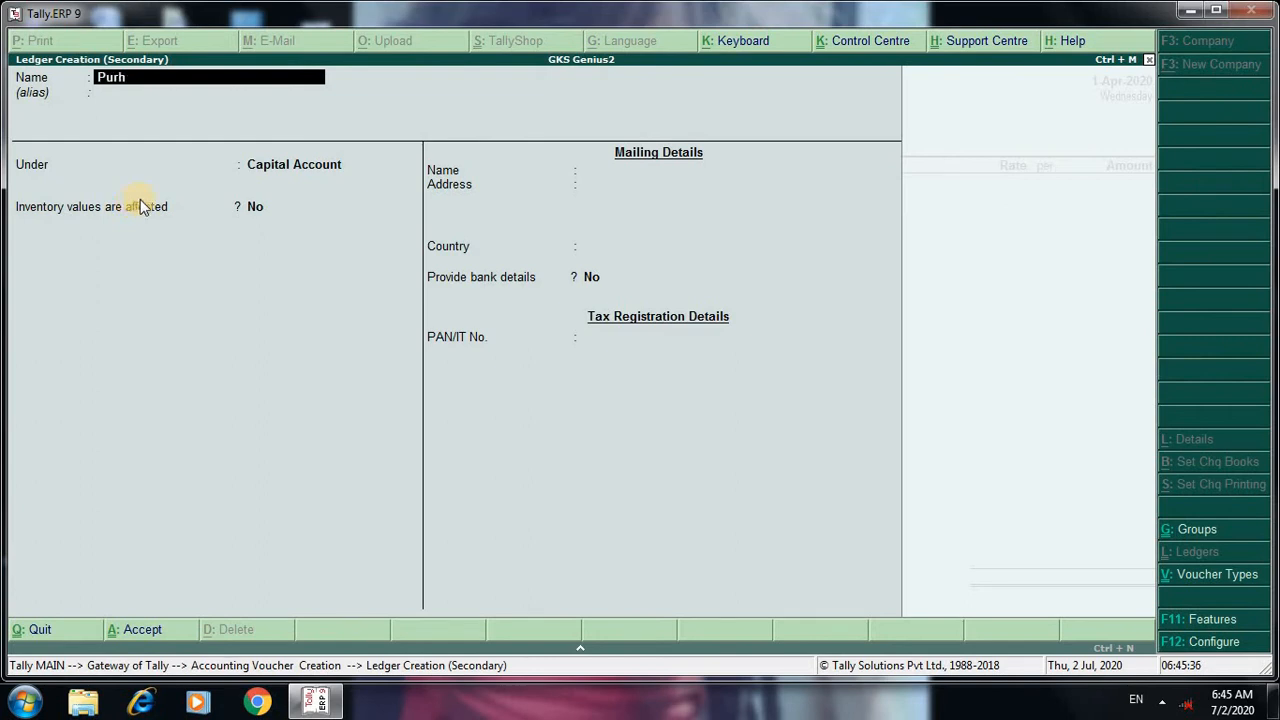
key("BackSpace")
type("chase")
key("Return")
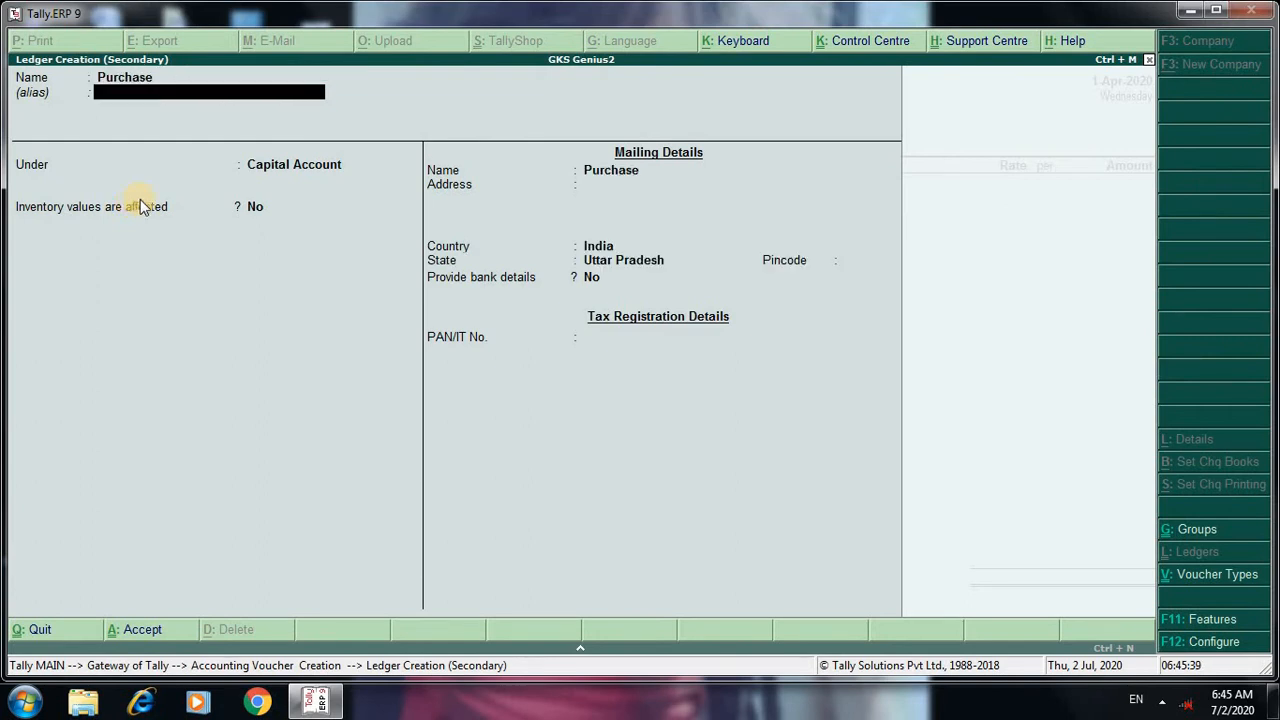
key("Return")
type("P")
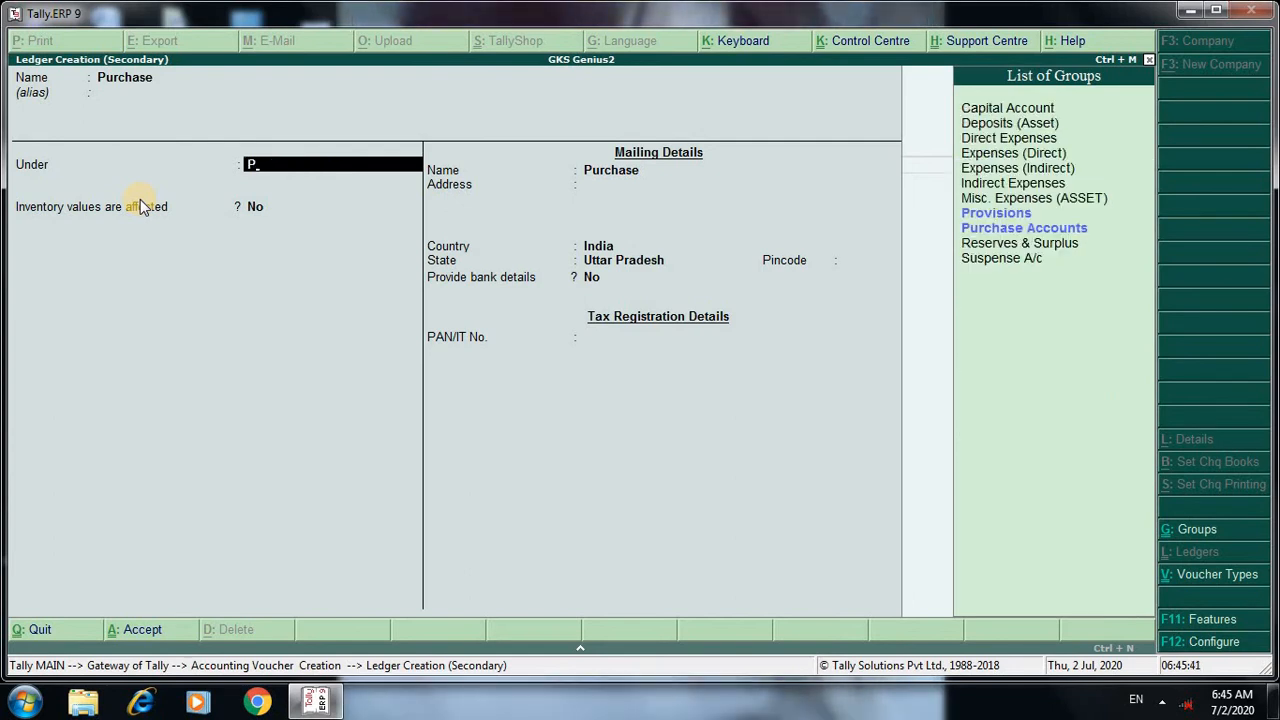
key("Return")
key("Return")
key("Return")
key("Return")
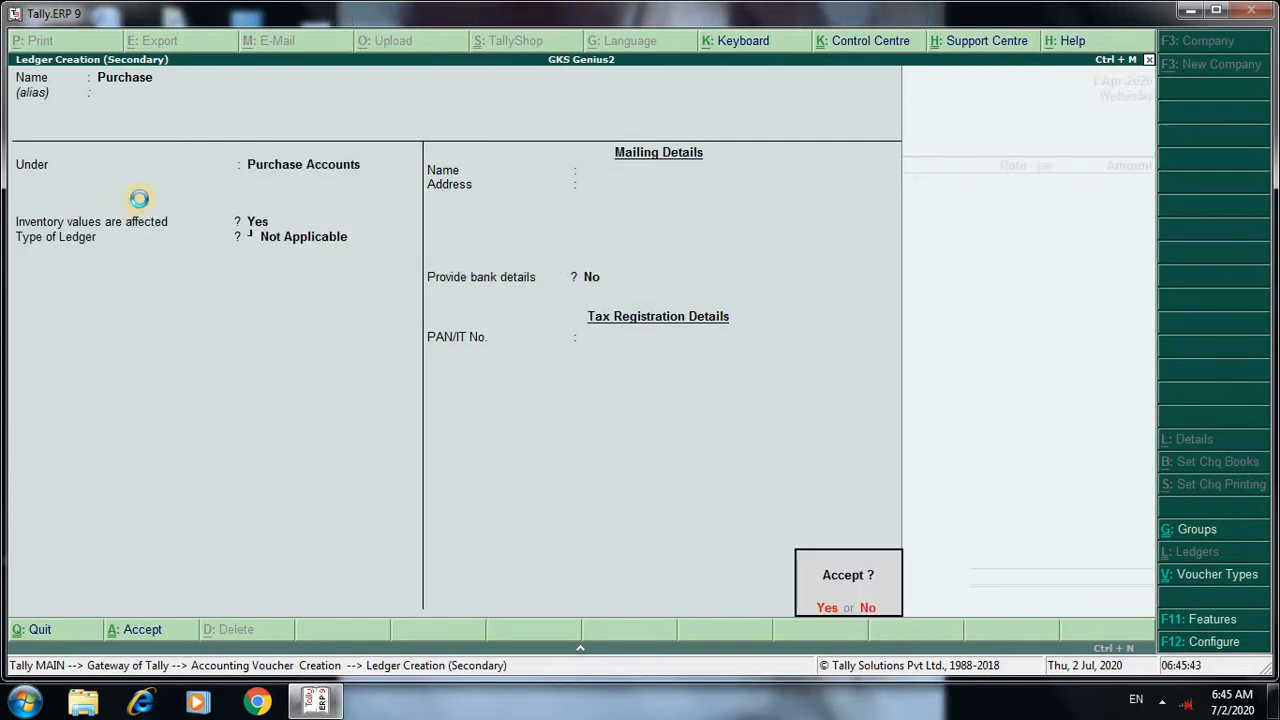
key("Return")
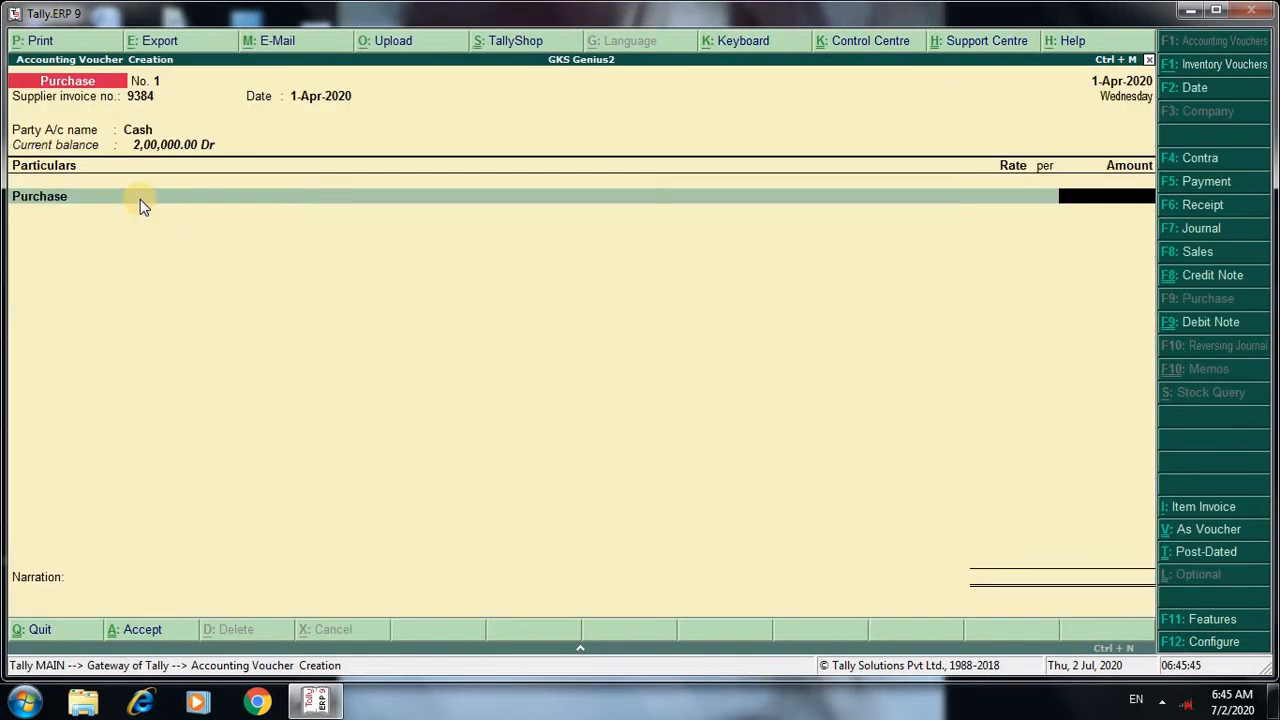
Enter 10000 as the Purchase amount and save the cash purchase voucher without a narration
type("10000")
key("Return")
key("Return")
key("Return")
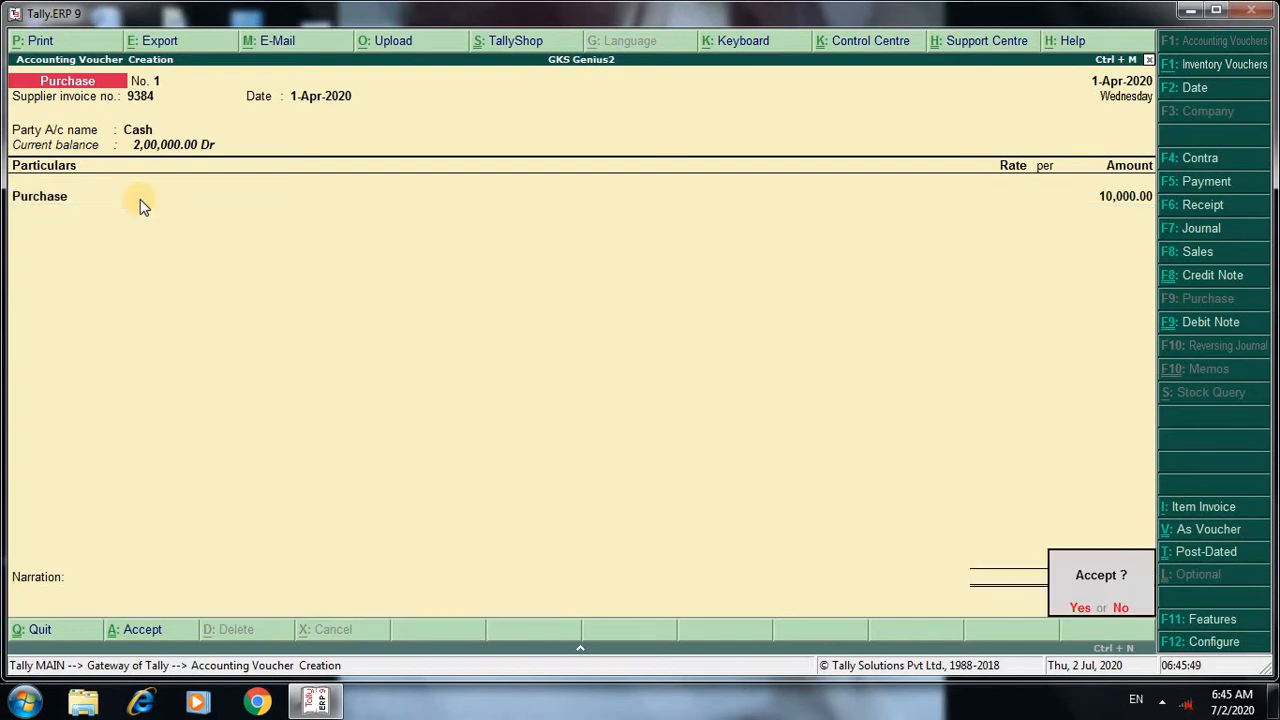
key("Return")
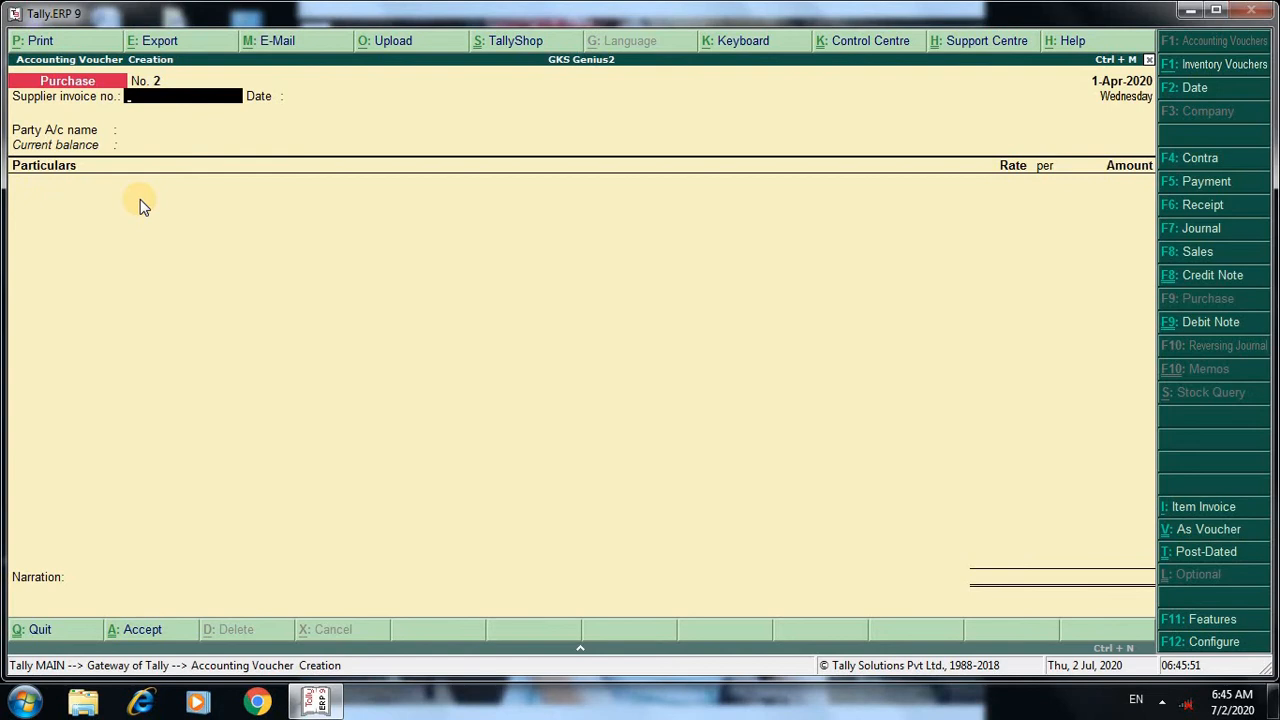
Leave the second purchase voucher's supplier invoice number blank and dismiss the Windows color scheme prompt
key("Return")
key("Return")
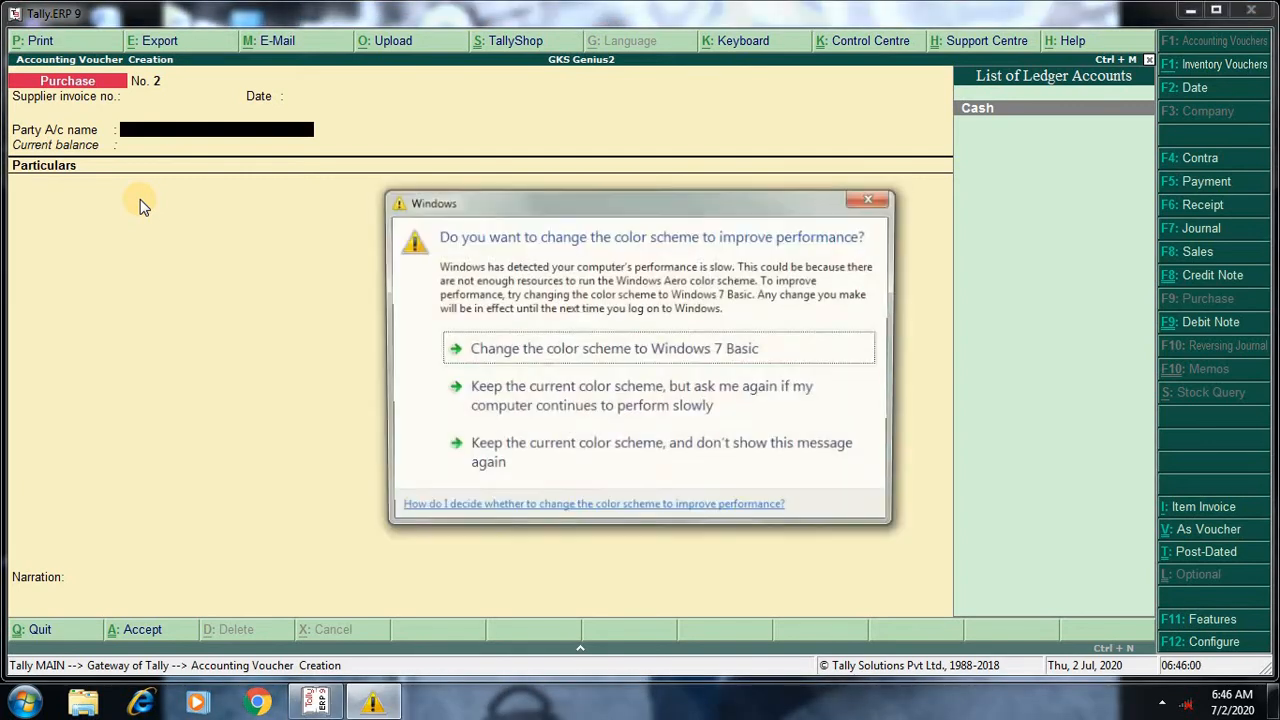
left_click(851, 197)
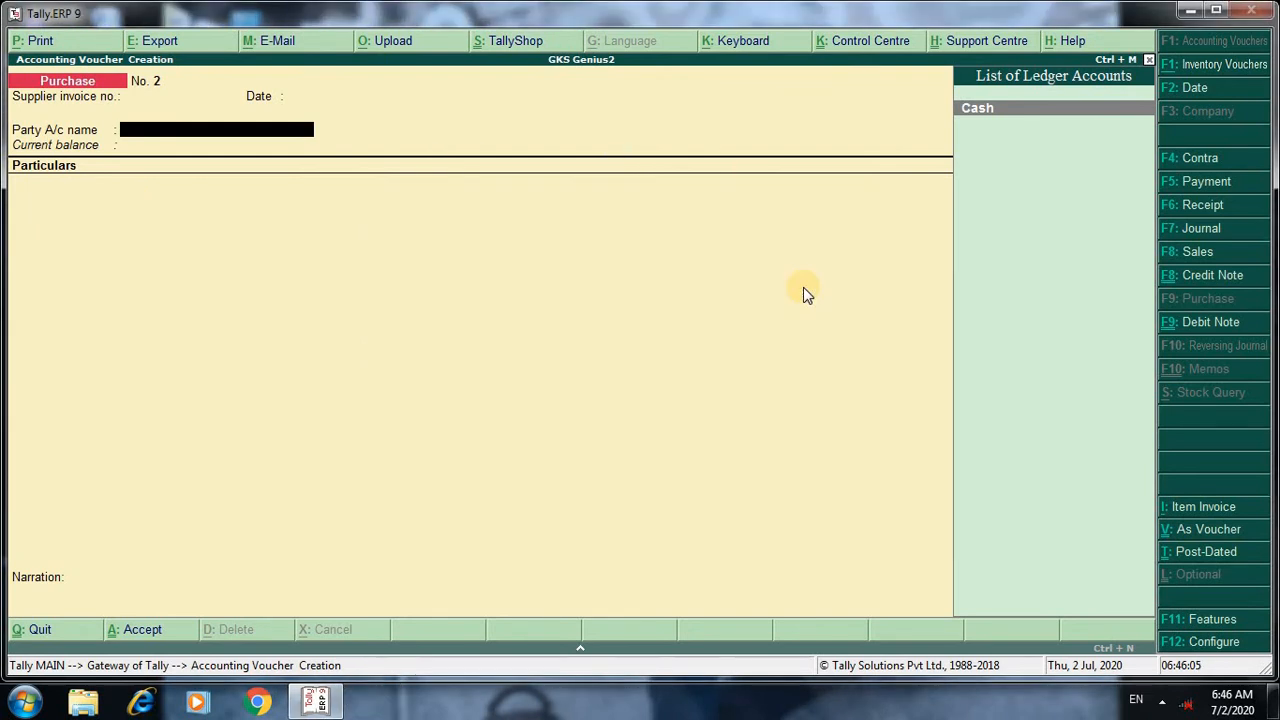
Create a party ledger named SBI Bank under Bank Accounts, keeping the default bank and mailing details
key("alt+c")
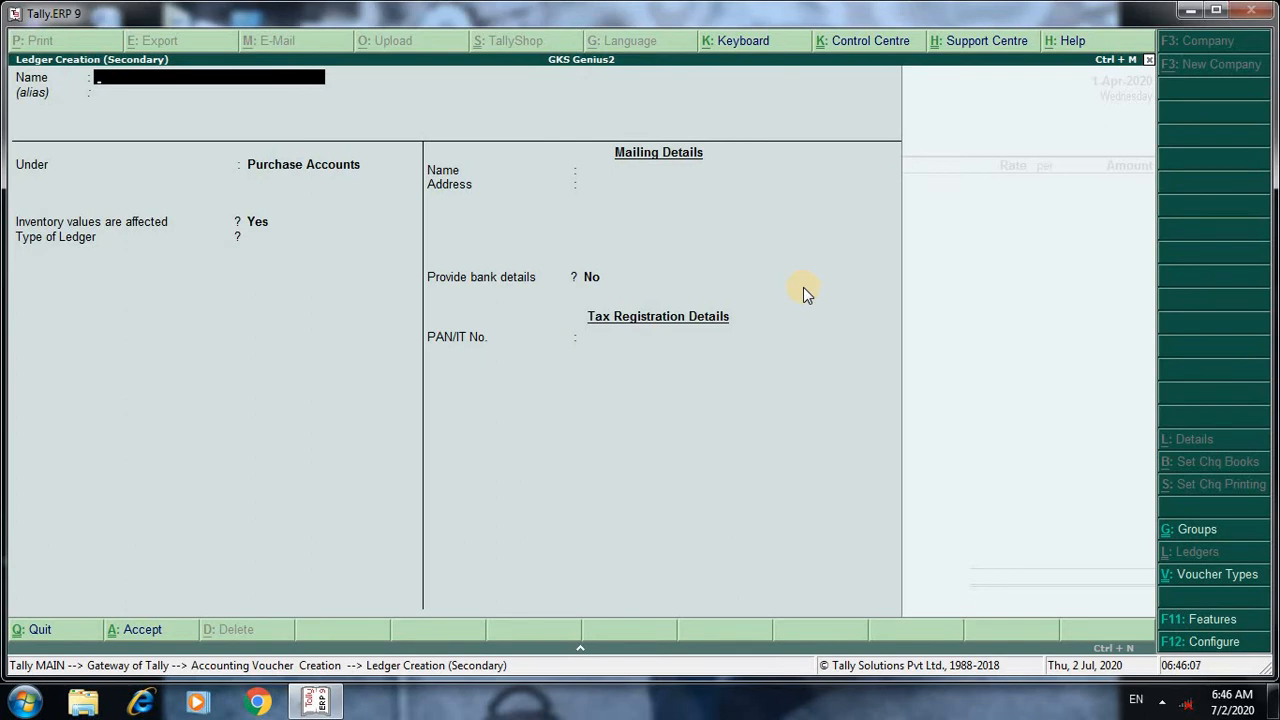
type("SBI Bank")
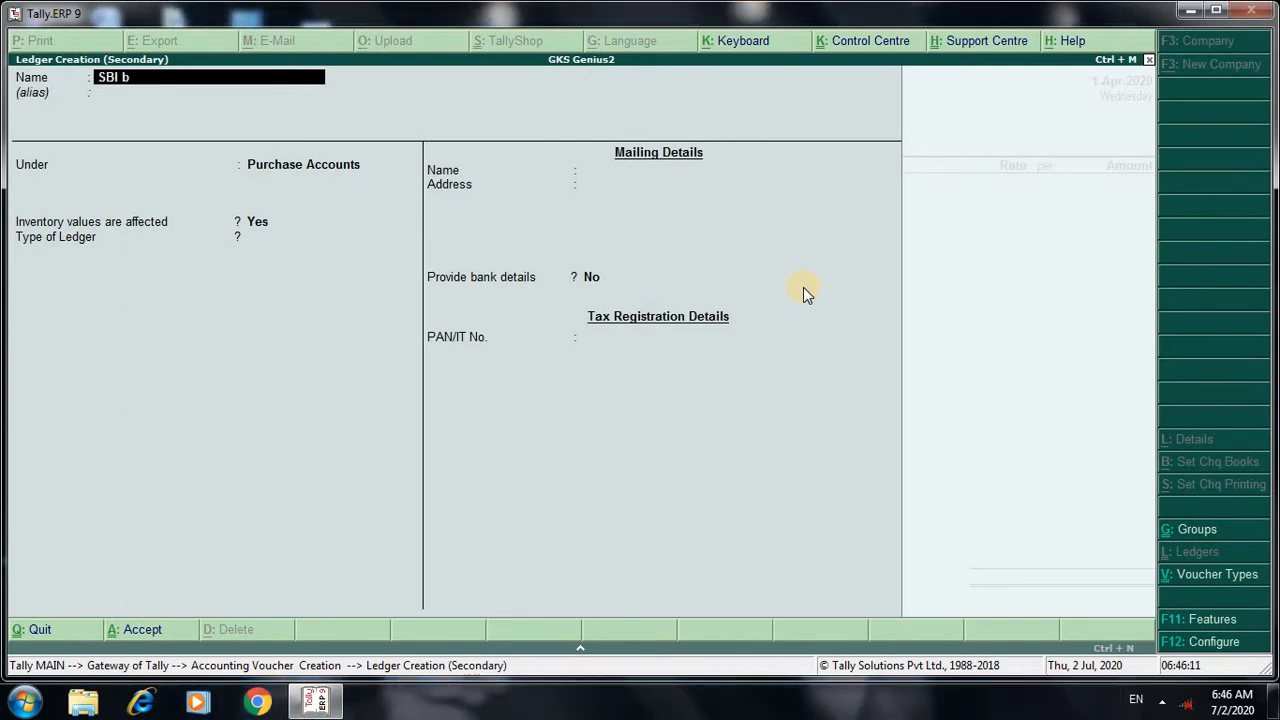
key("Return")
type("B")
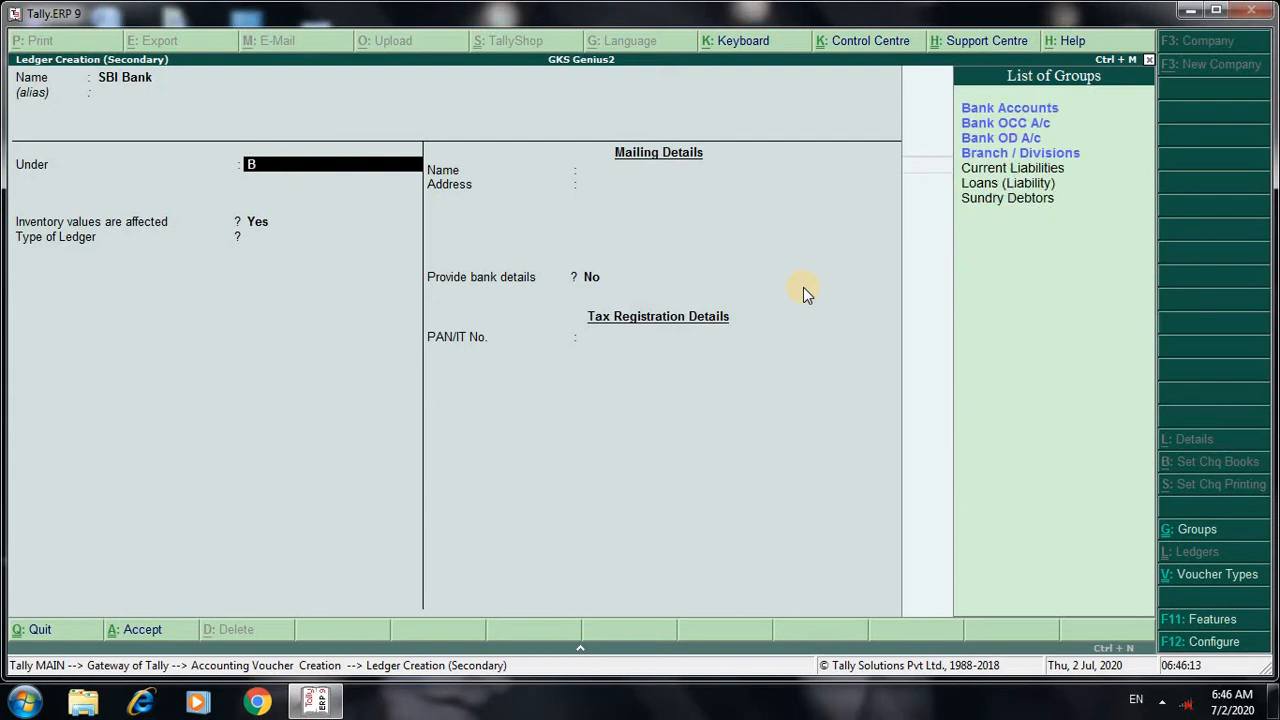
key("Return")
key("Return")
key("Return")
key("Return")
key("Return")
key("Return")
key("Return")
key("Return")
key("Return")
key("Return")
key("Return")
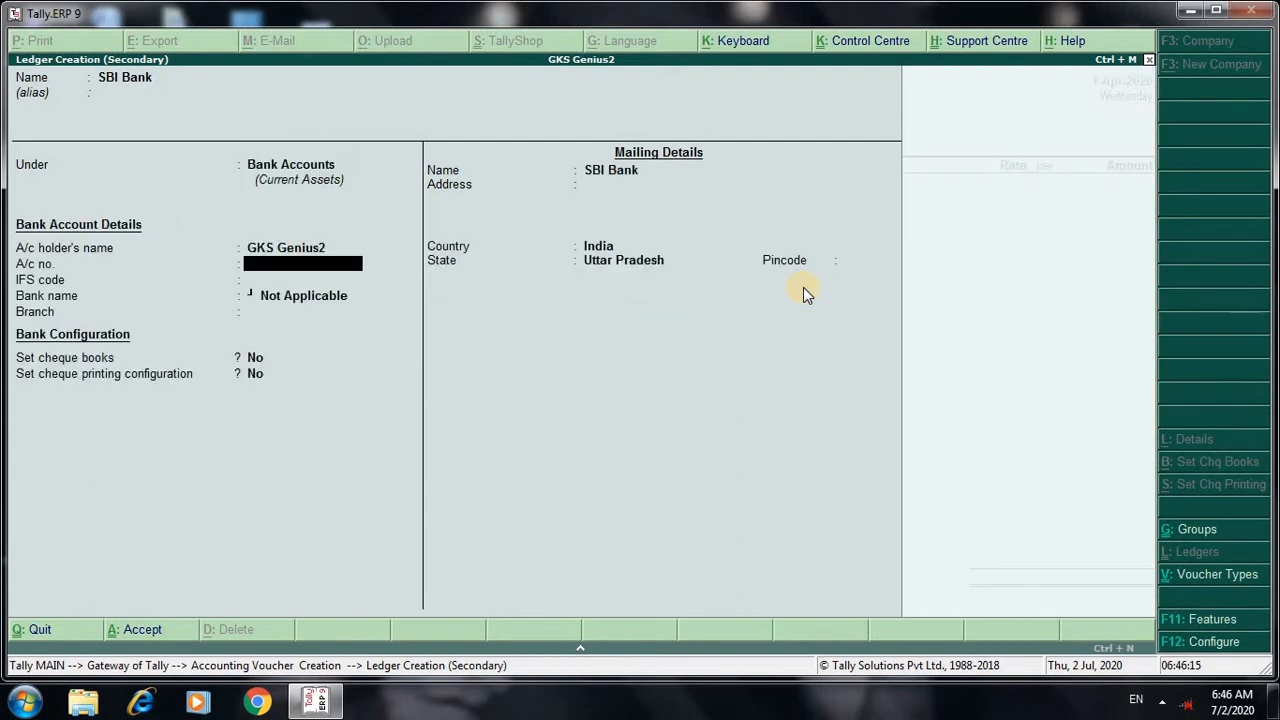
key("Return")
key("Return")
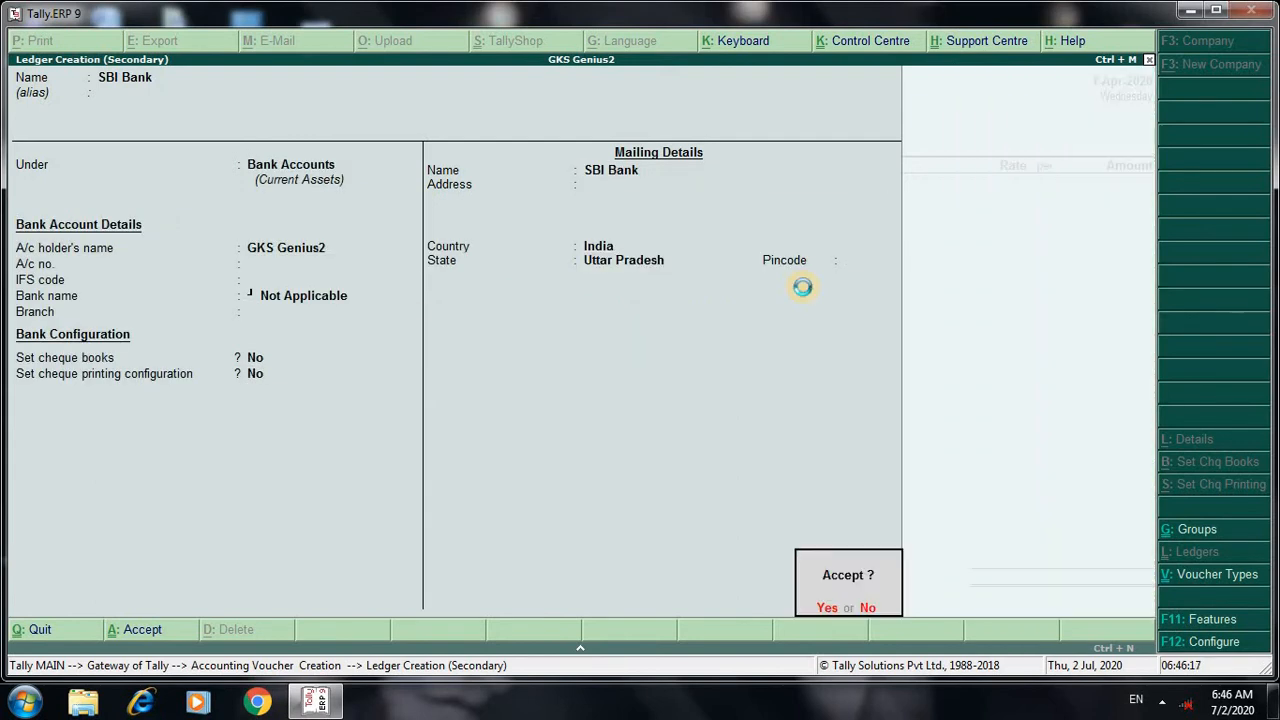
key("Return")
Keep the default supplier details for the SBI Bank party, with Uttar Pradesh as the state
key("Return")
key("Return")
key("Return")
key("Return")
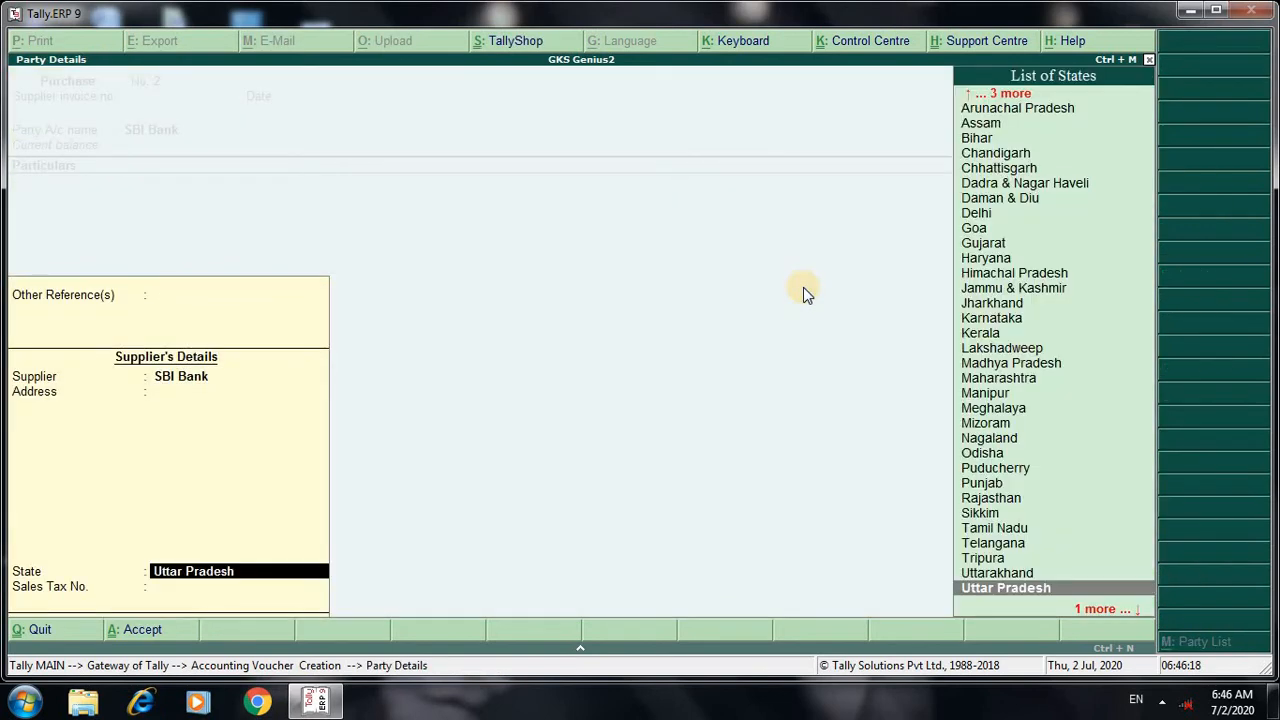
Add the Purchase ledger with an amount of 20000 and save the SBI Bank purchase voucher without a narration
key("Down")
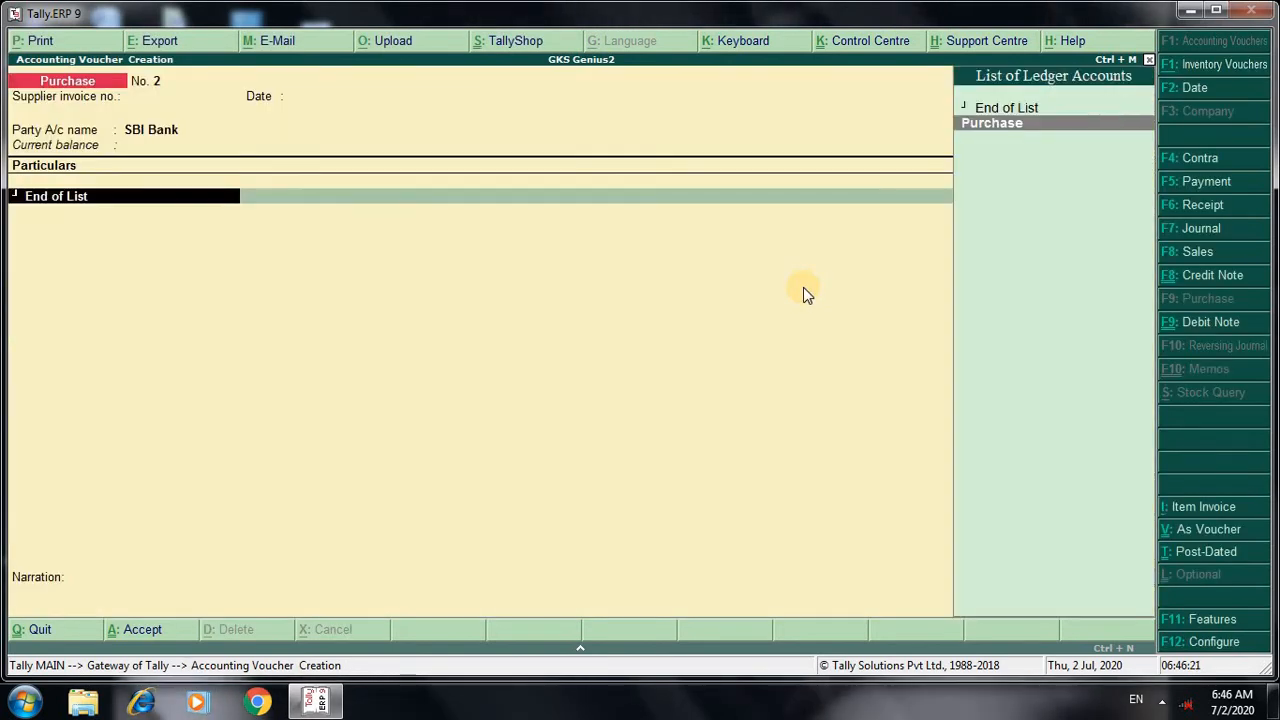
key("Return")
type("20000")
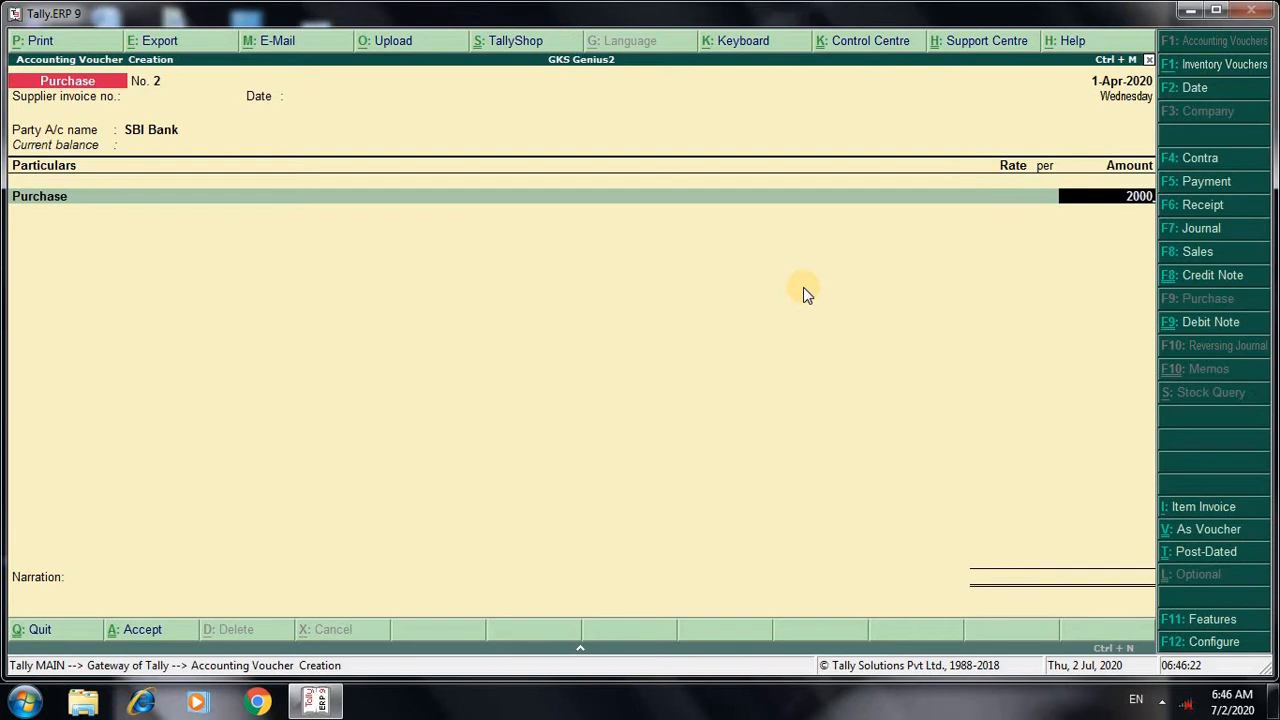
key("Return")
key("Return")
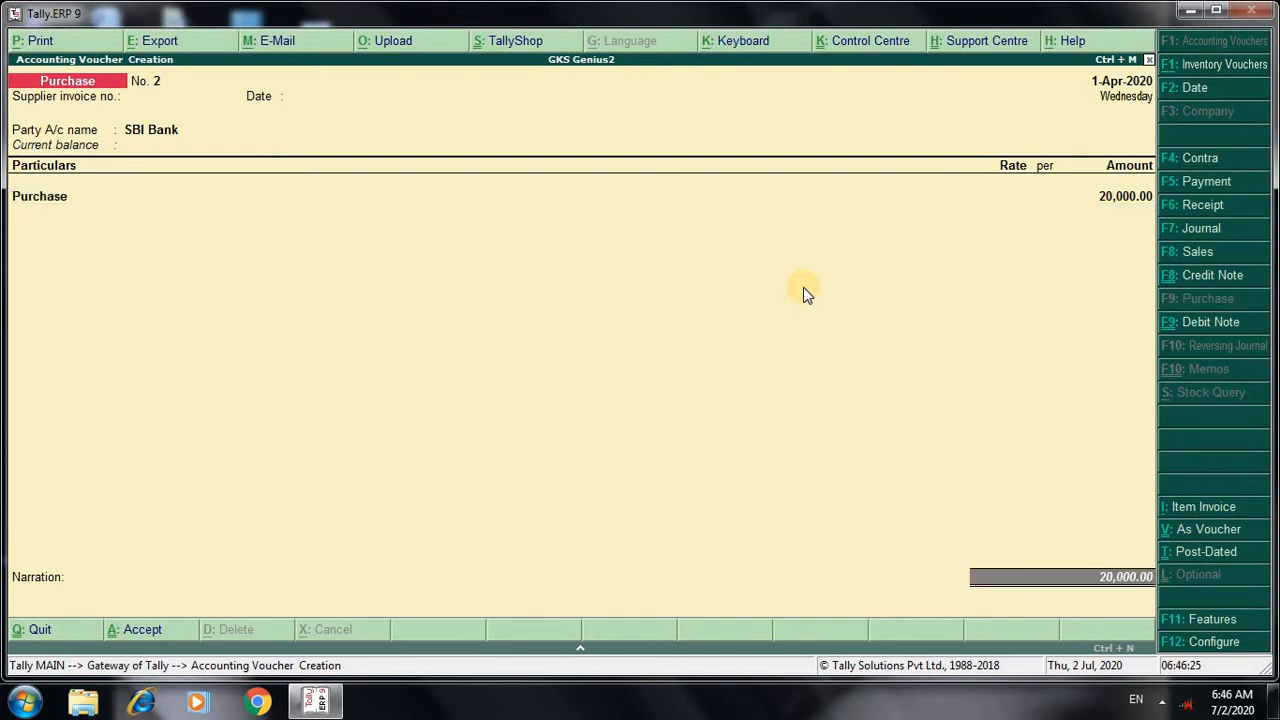
key("Return")
key("Return")
key("Return")
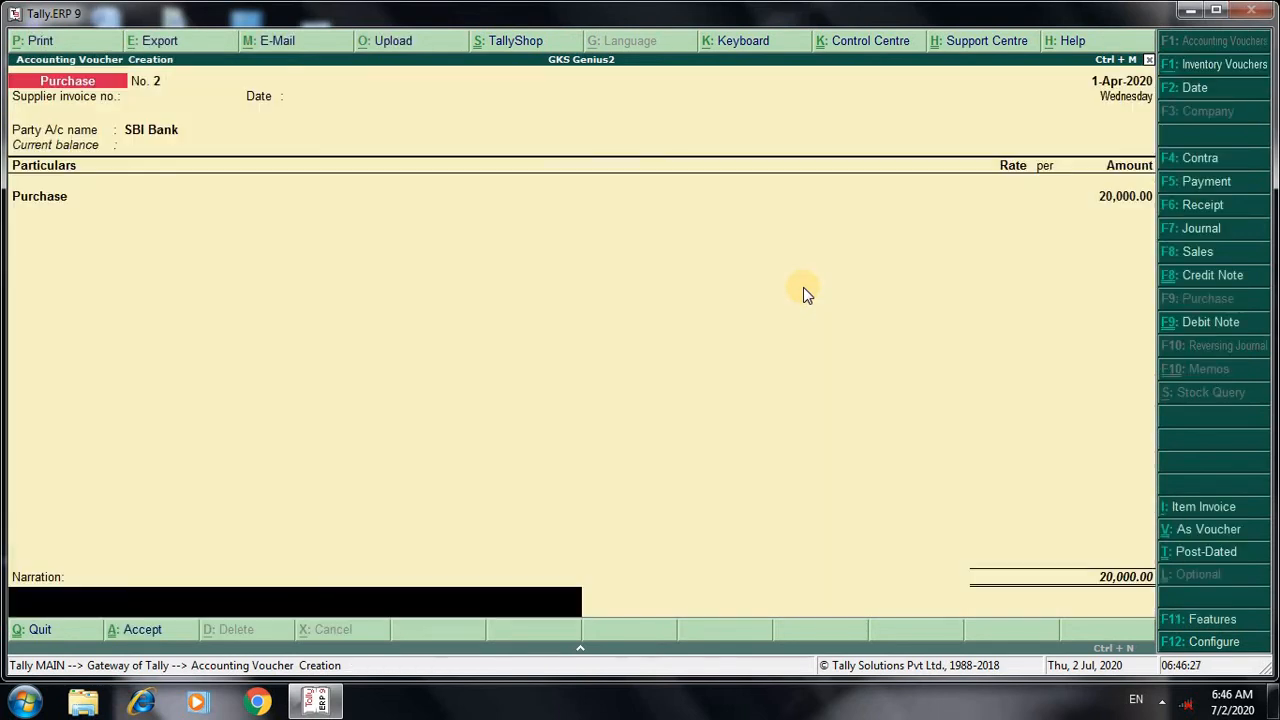
key("Return")
key("Return")
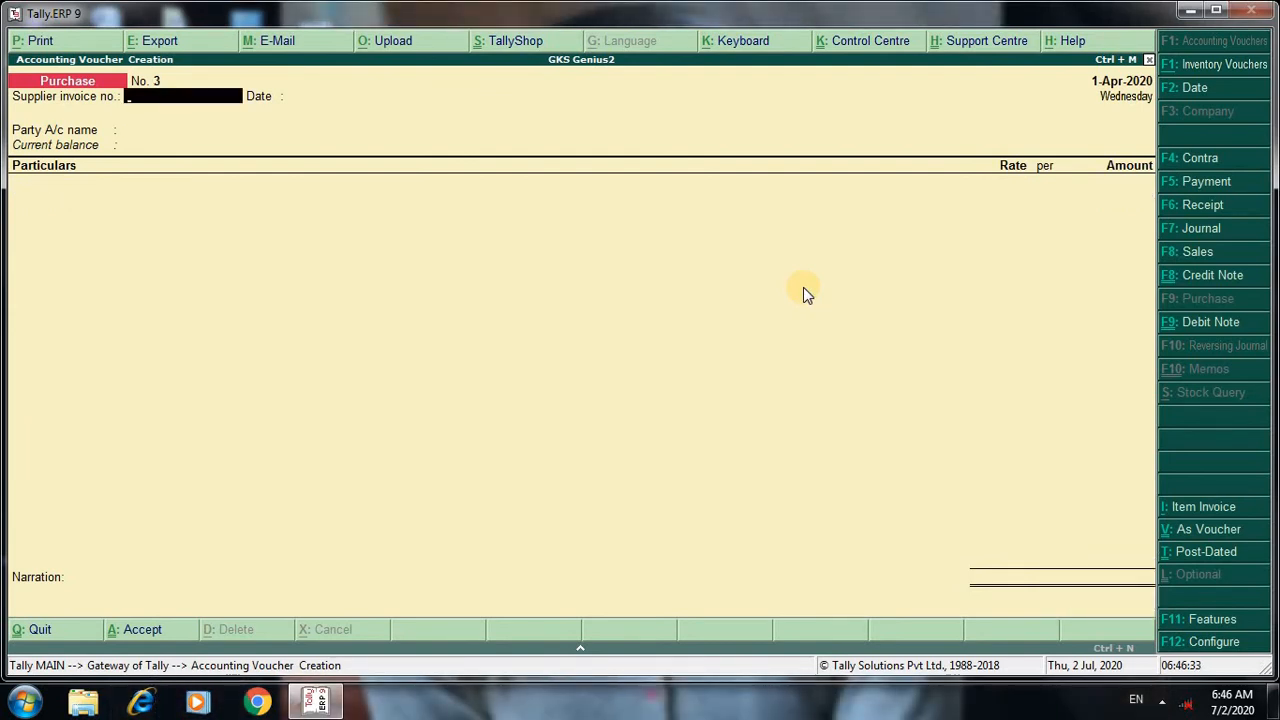
For the third purchase voucher, leave the supplier invoice number blank and start a party ledger named Mr A under Sundry Creditors
key("Return")
key("Return")
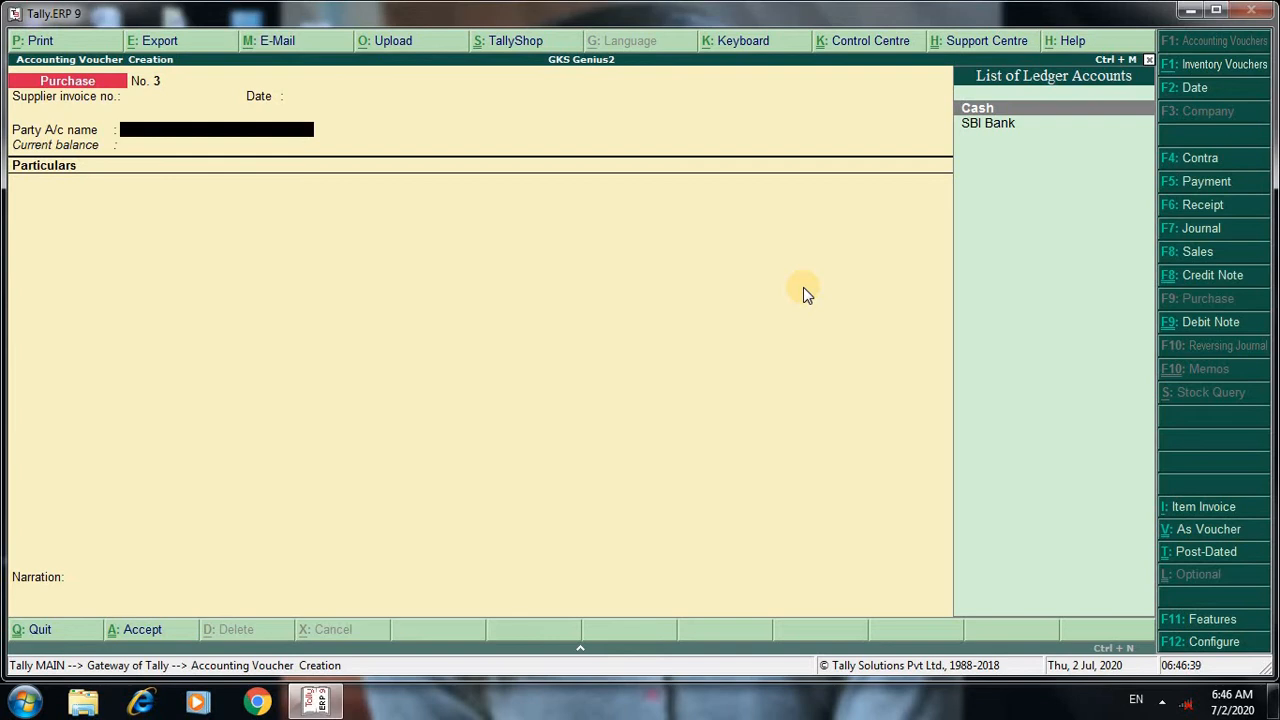
key("alt+c")
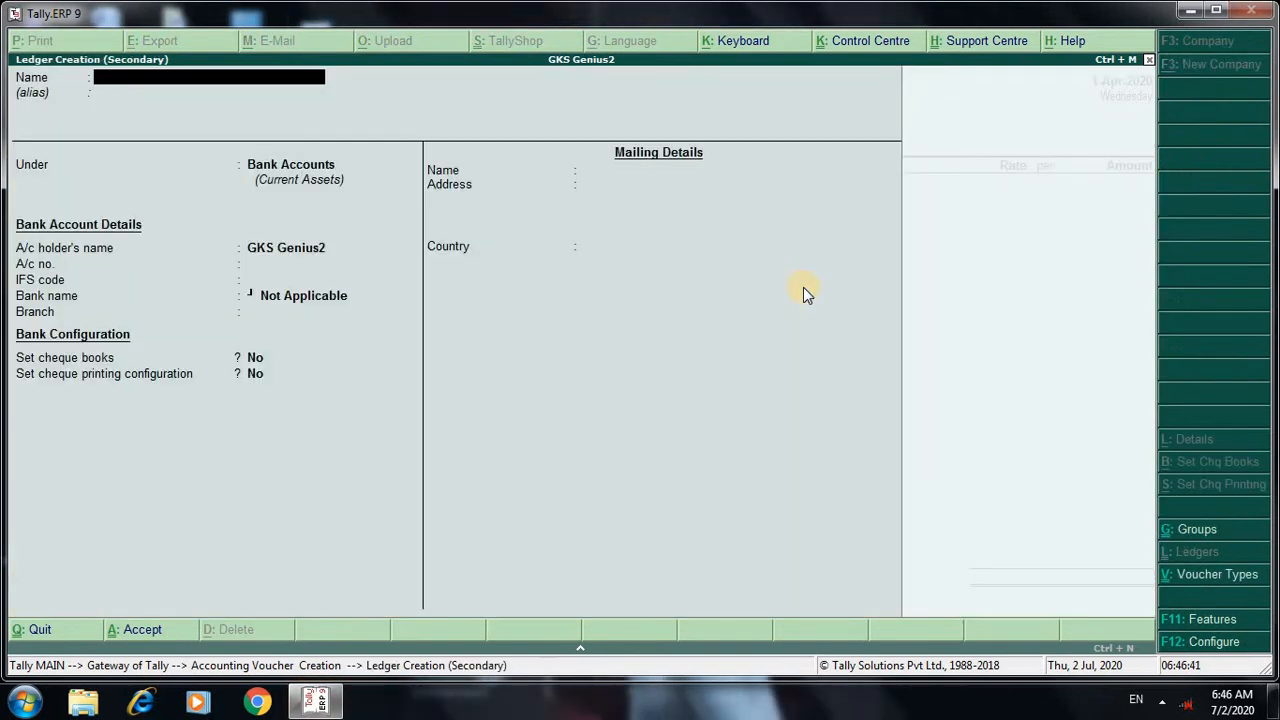
type("Mr A")
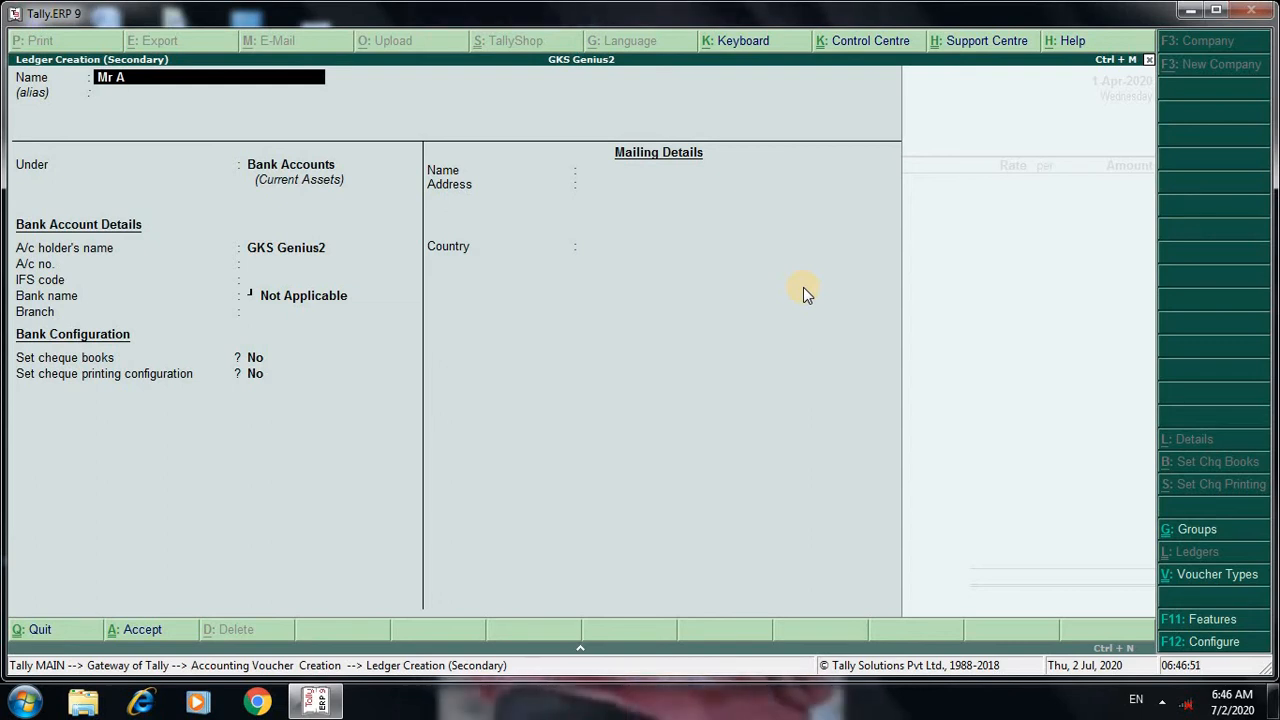
key("Return")
key("Return")
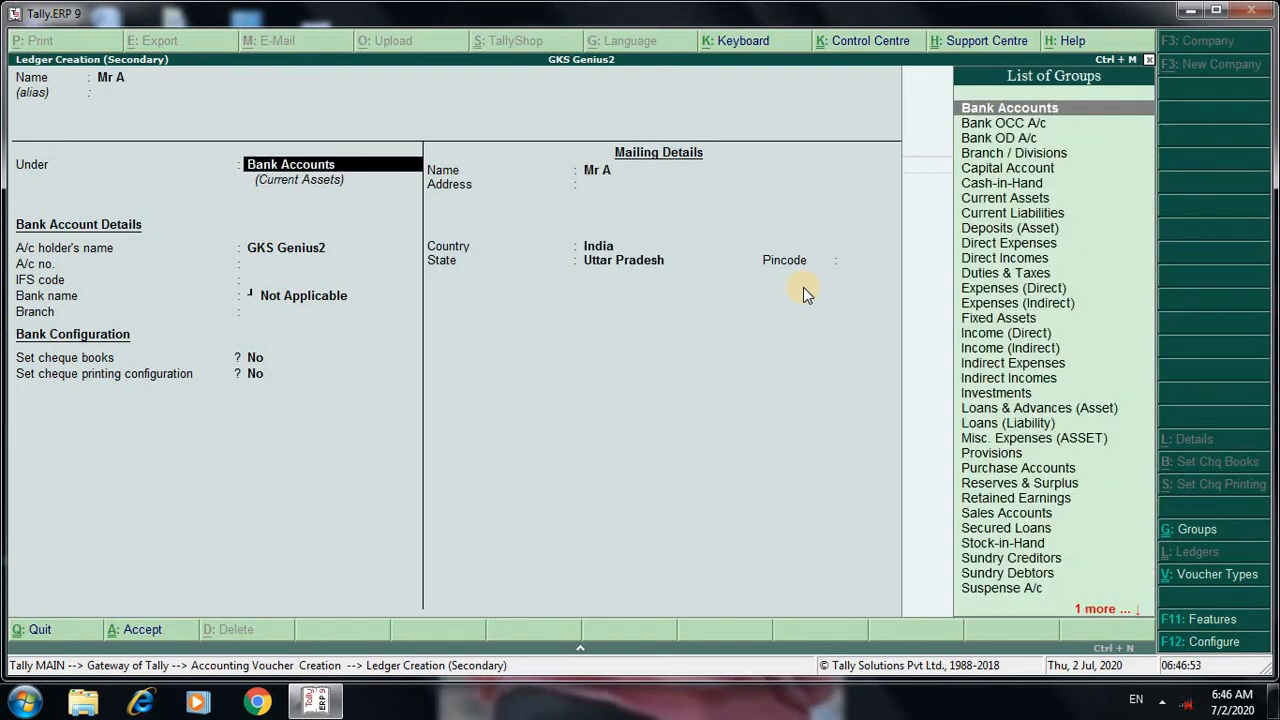
type("S")
key("Down")
key("Down")
key("Down")
key("Down")
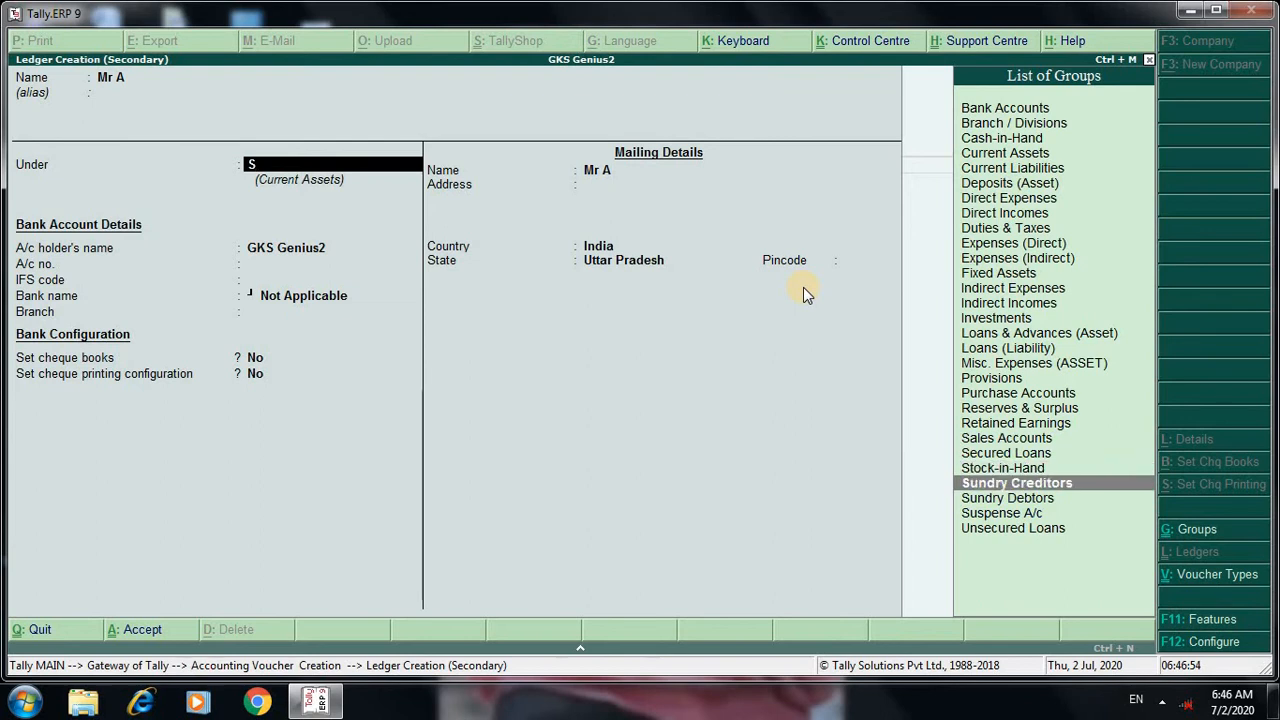
key("Return")
Keep bill-by-bill balances for the Mr A creditor ledger, leaving the default credit period and mailing address blank
key("Return")
key("Return")
key("Return")
key("Return")
key("Return")
key("Return")
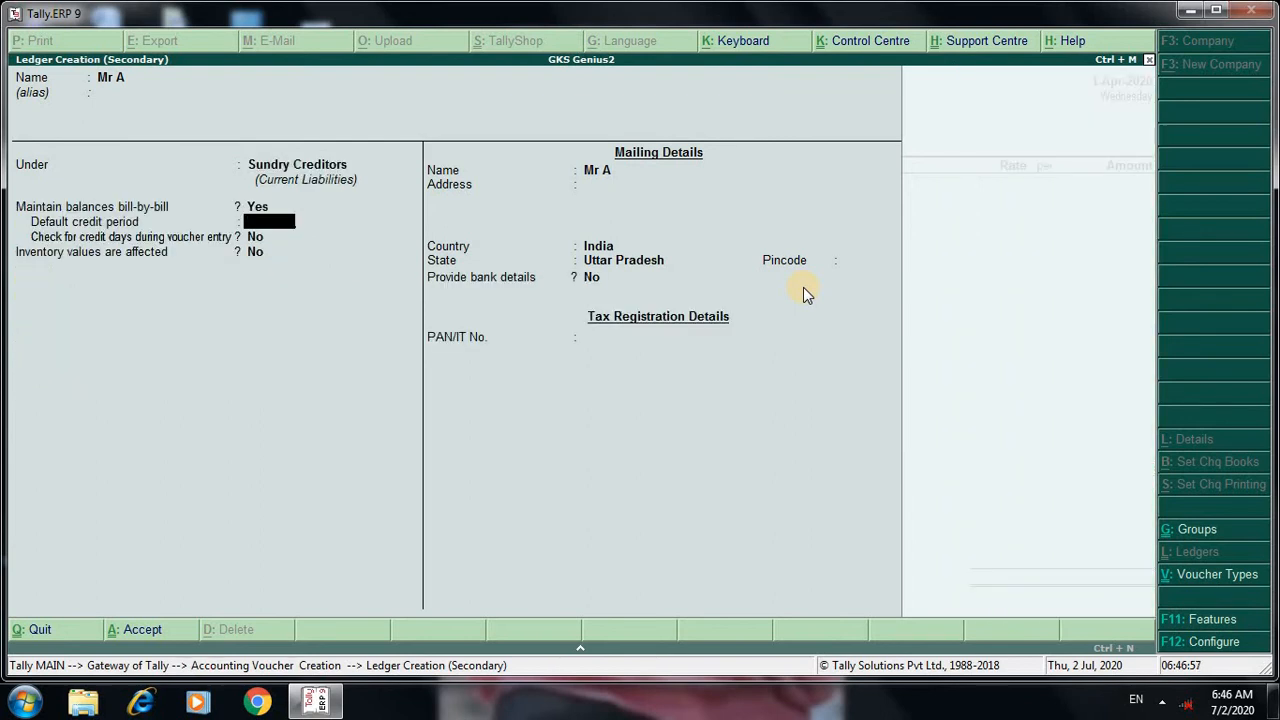
key("Return")
key("BackSpace")
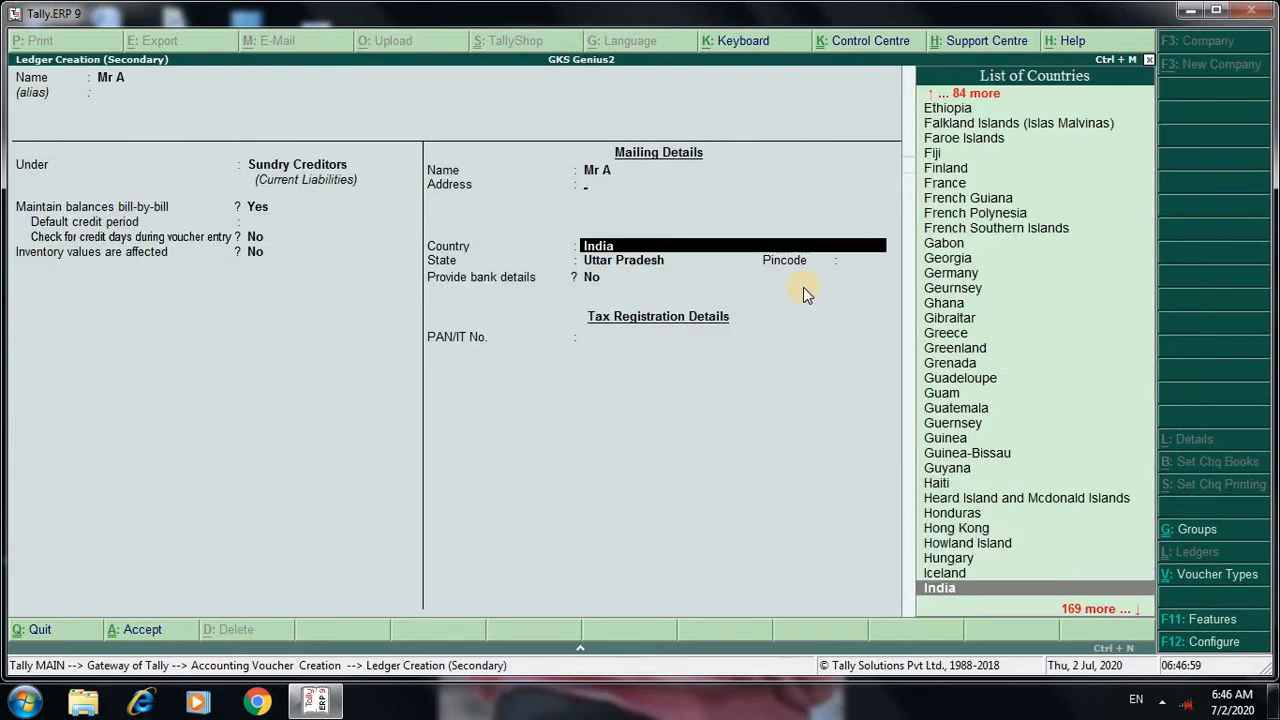
Keep India and Uttar Pradesh as the mailing country and state, without bank details, and save the Mr A ledger
key("BackSpace")
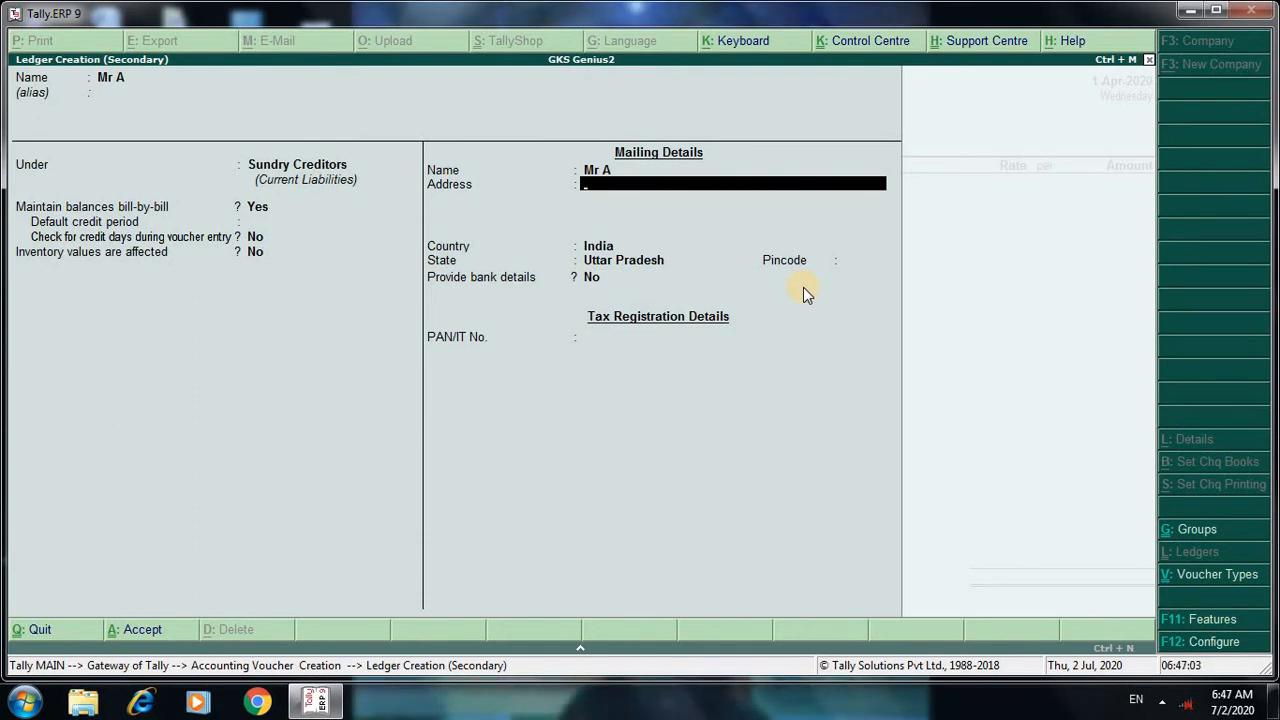
key("Return")
key("Return")
key("Return")
key("Return")
key("Return")
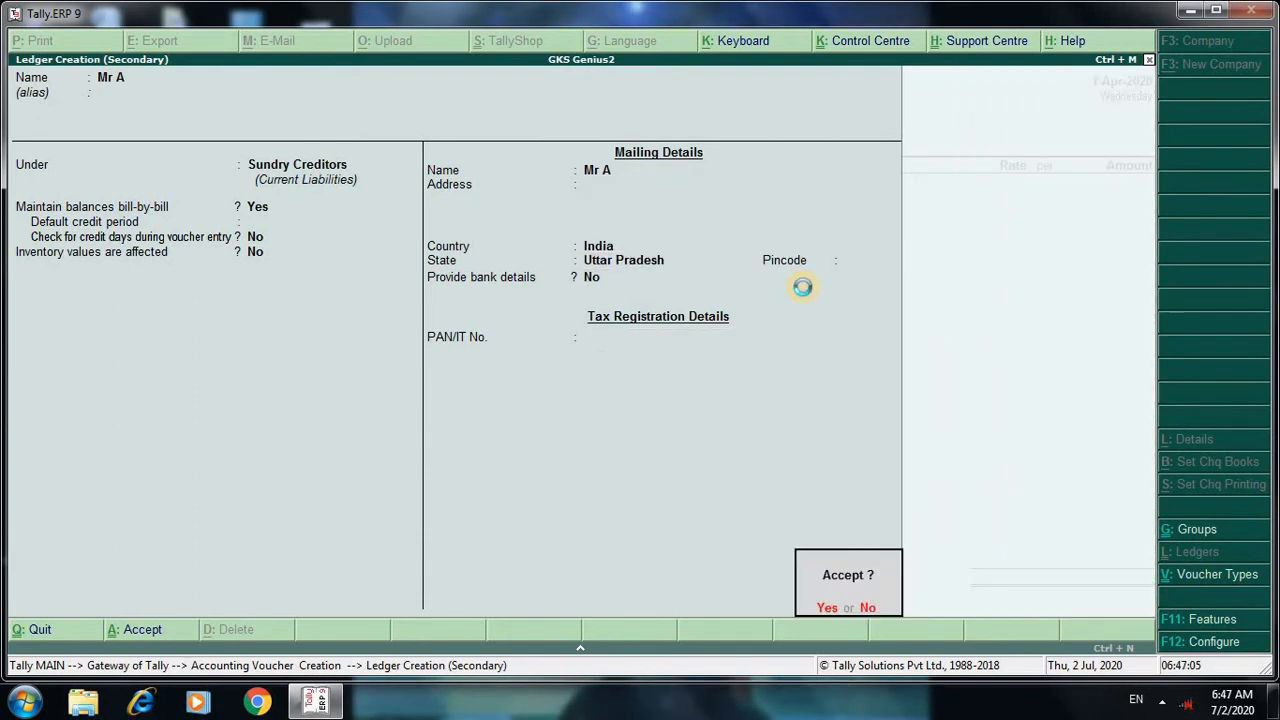
key("Return")
Accept the default supplier details for the Mr A party on the third purchase voucher
key("Return")
key("Return")
key("Return")
key("Return")
key("Return")
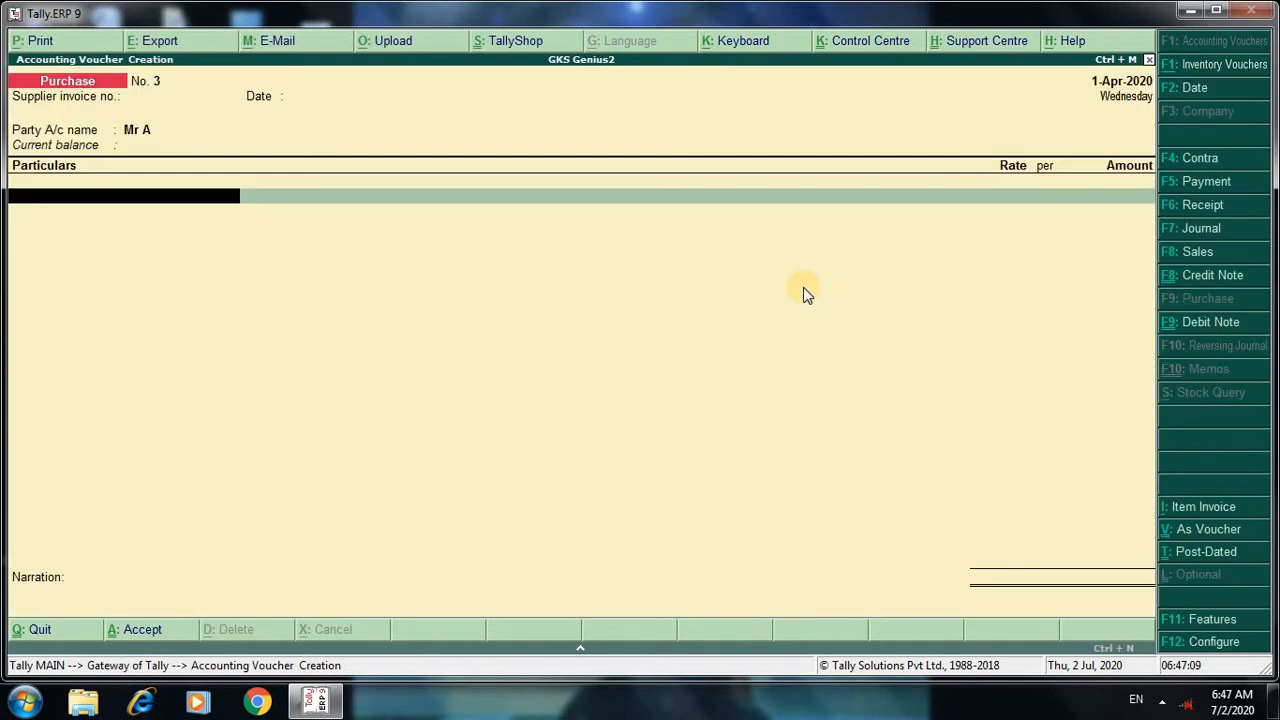
Add the Purchase ledger with an amount of 20000 and save the Mr A credit purchase voucher without a narration
key("Down")
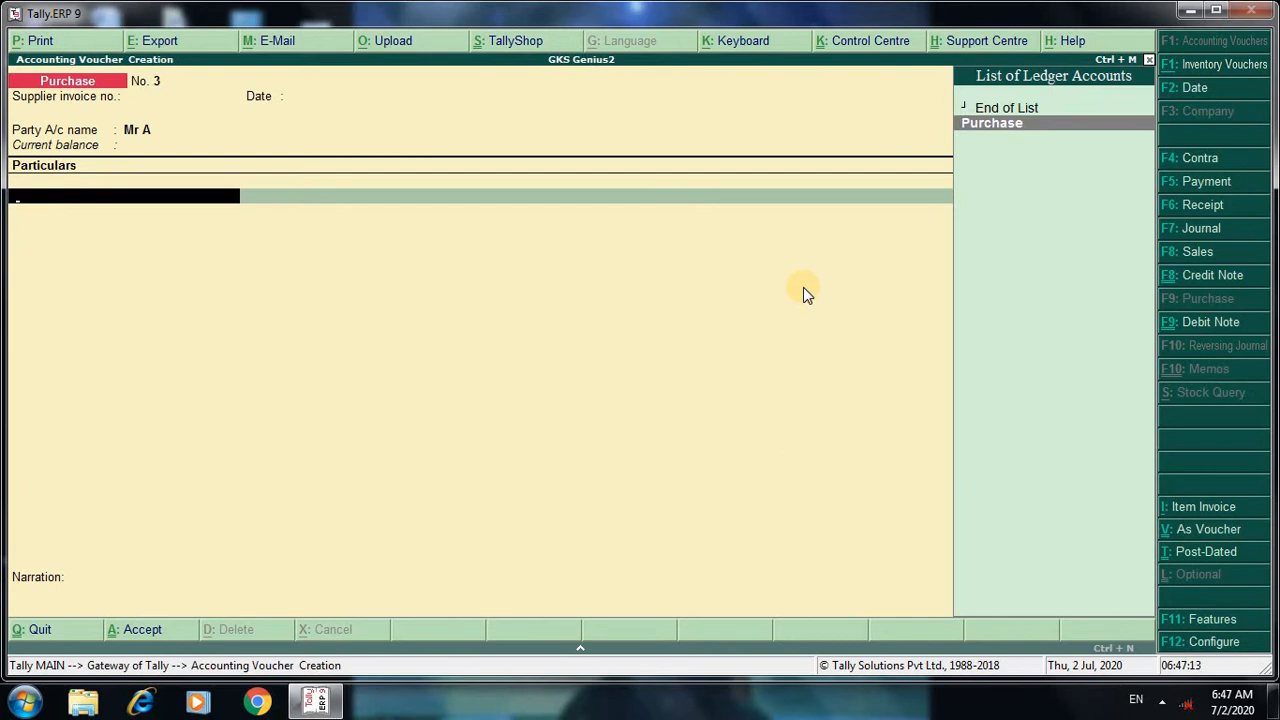
key("Return")
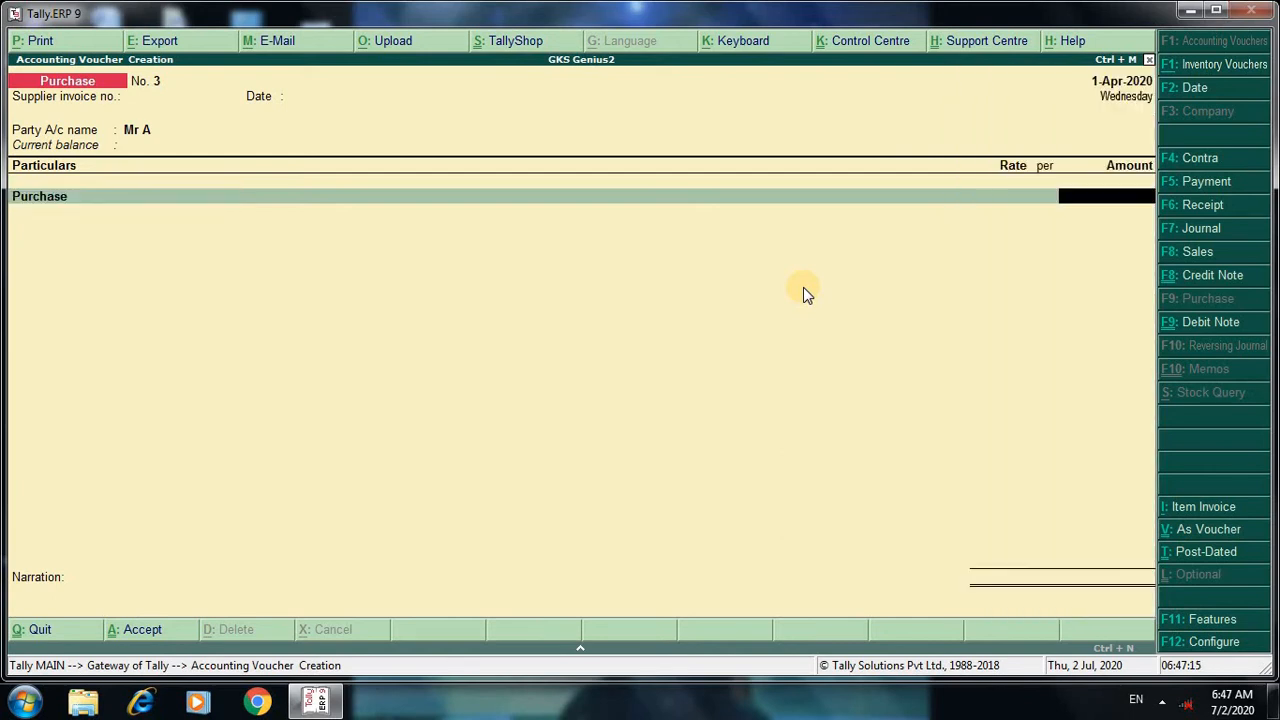
type("20000")
key("Return")
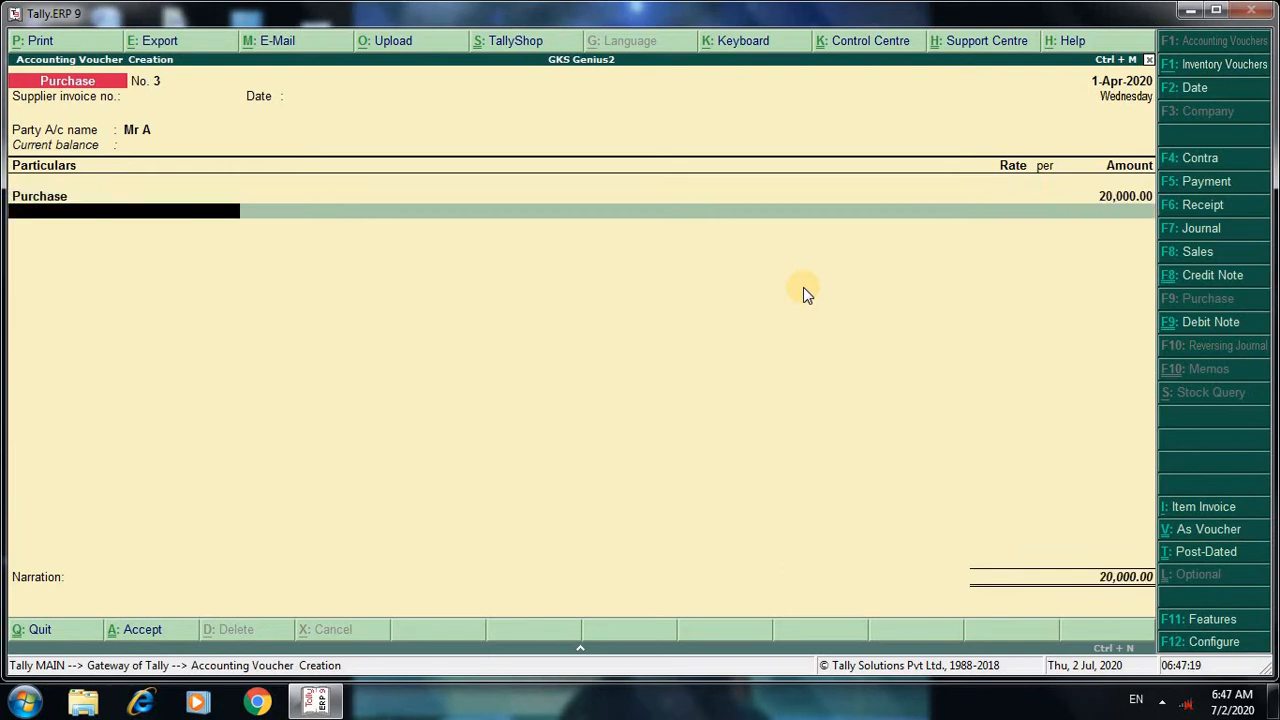
key("Return")
key("Return")
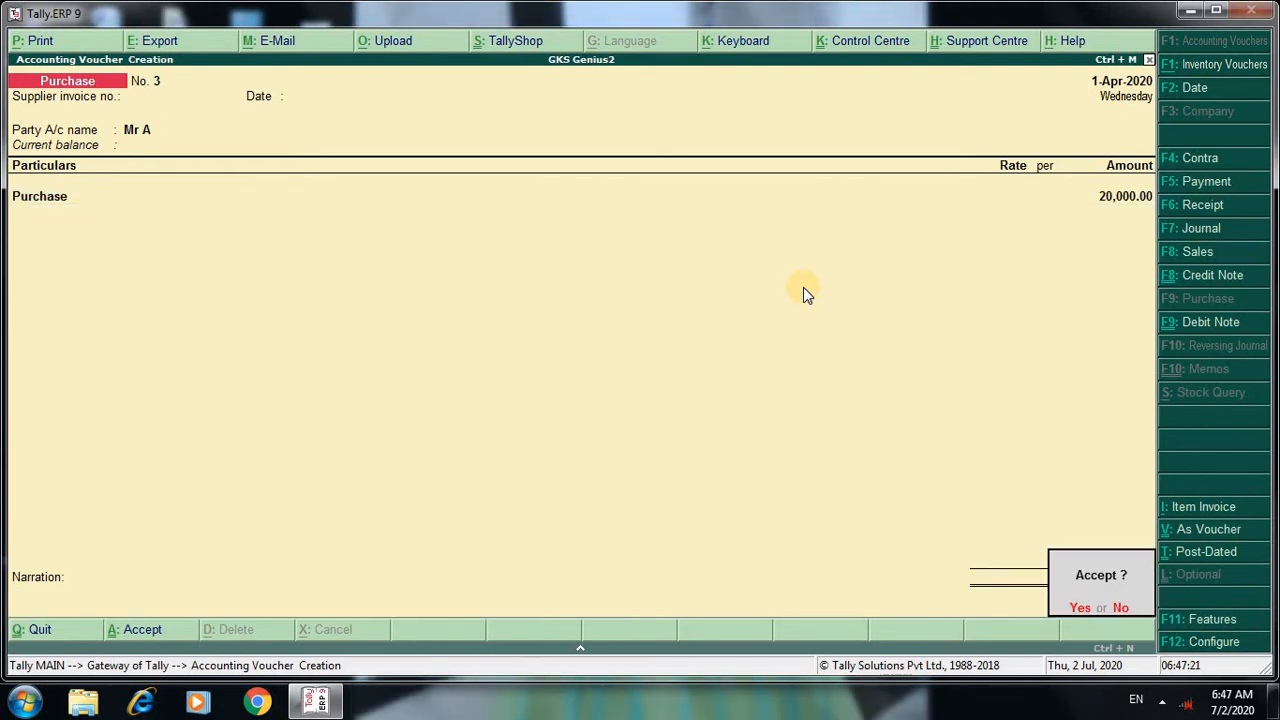
key("Return")
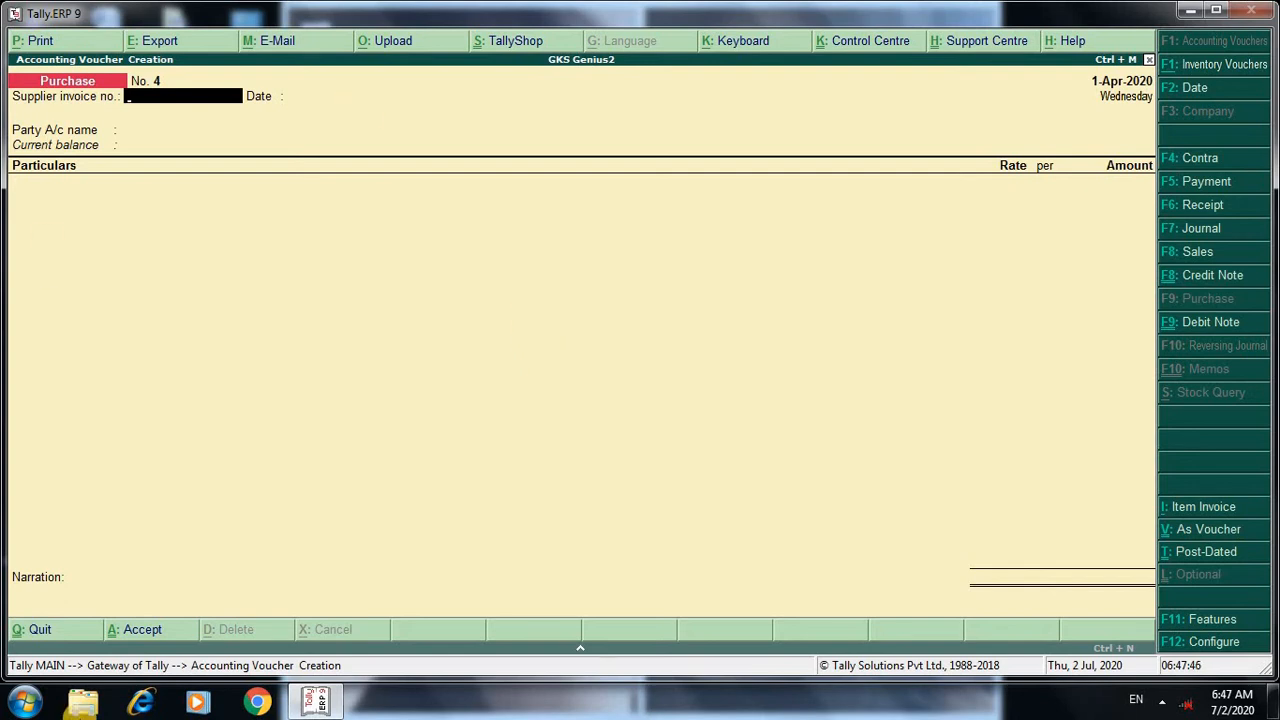
Start a Payment voucher with Cash as the account, dismissing the Windows color scheme message
left_click(1214, 186)
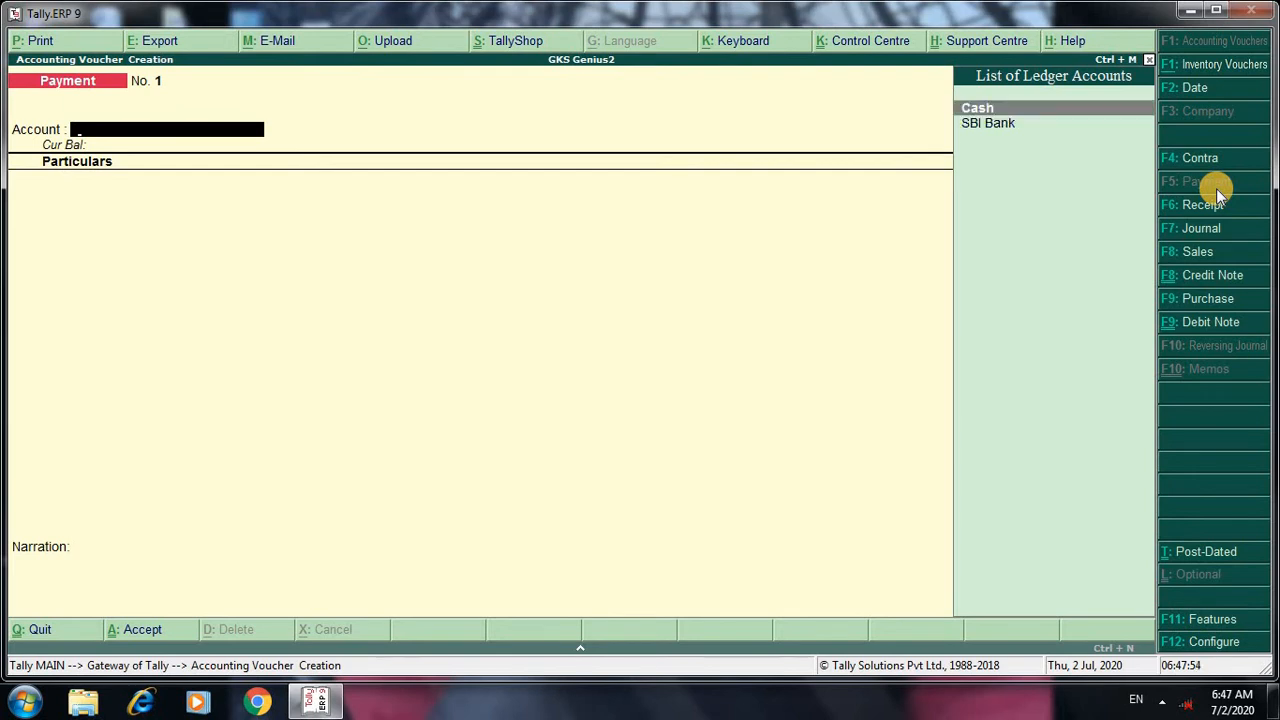
key("Down")
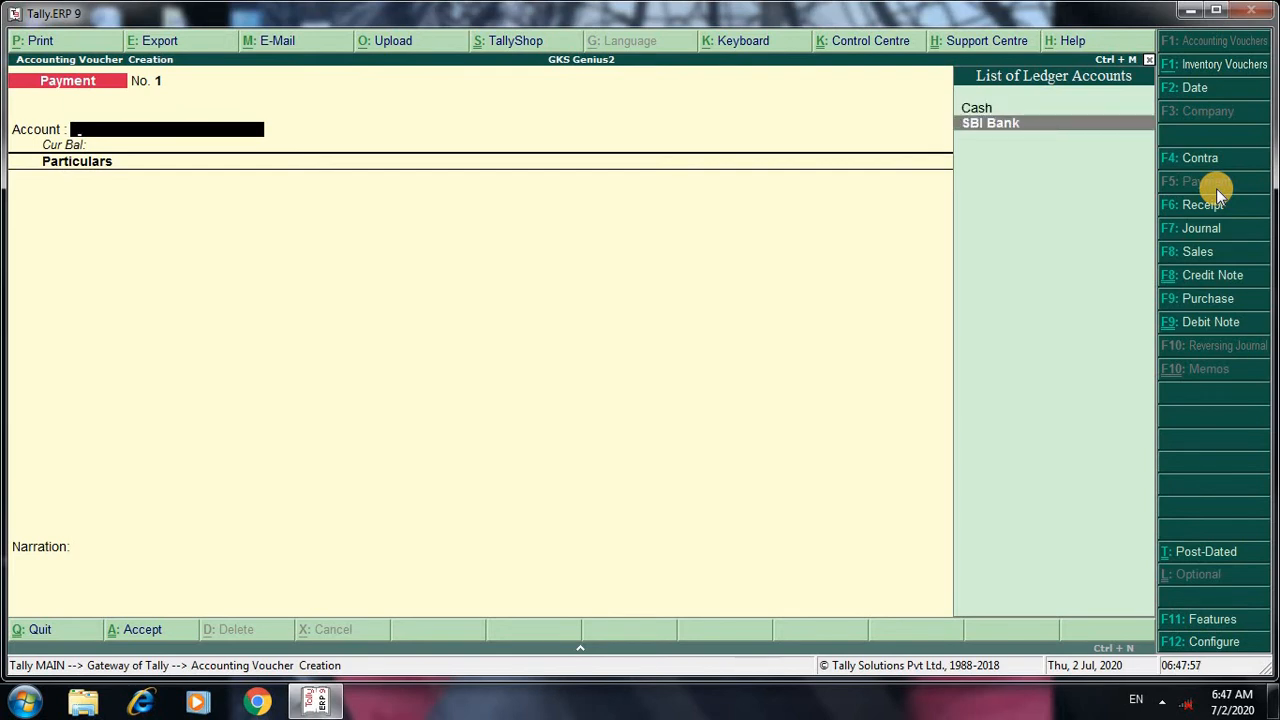
key("Up")
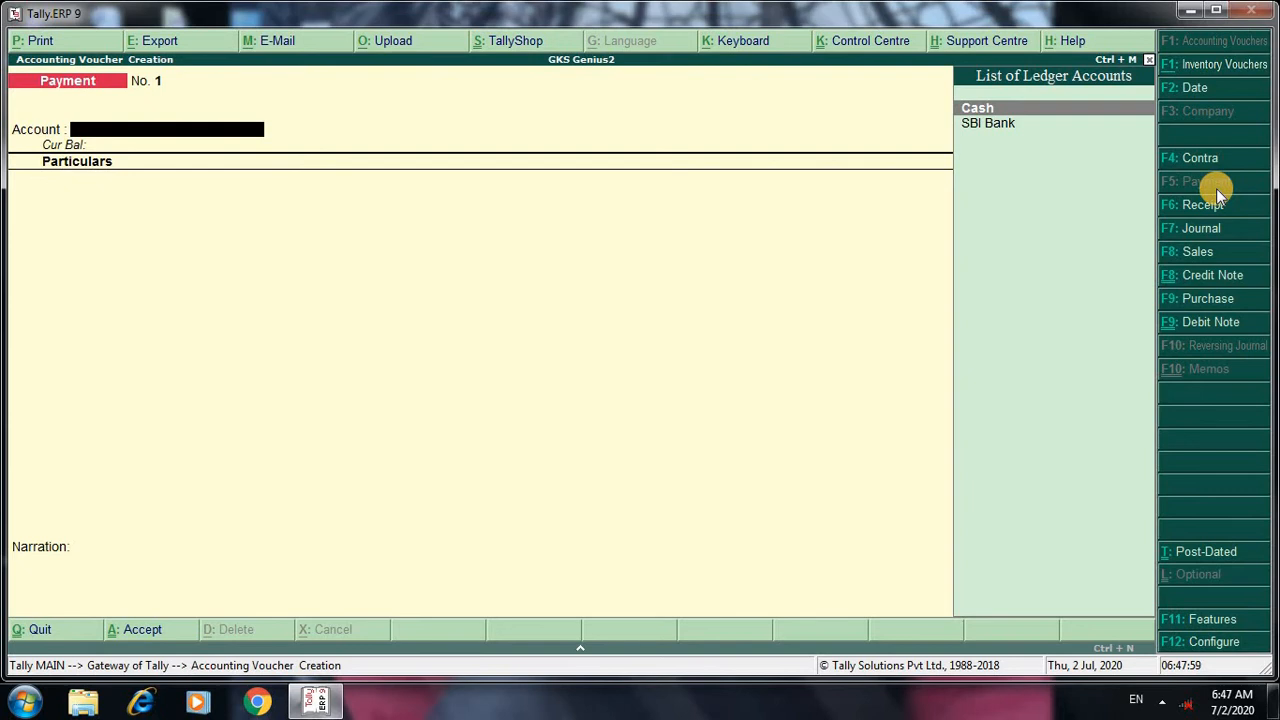
key("Down")
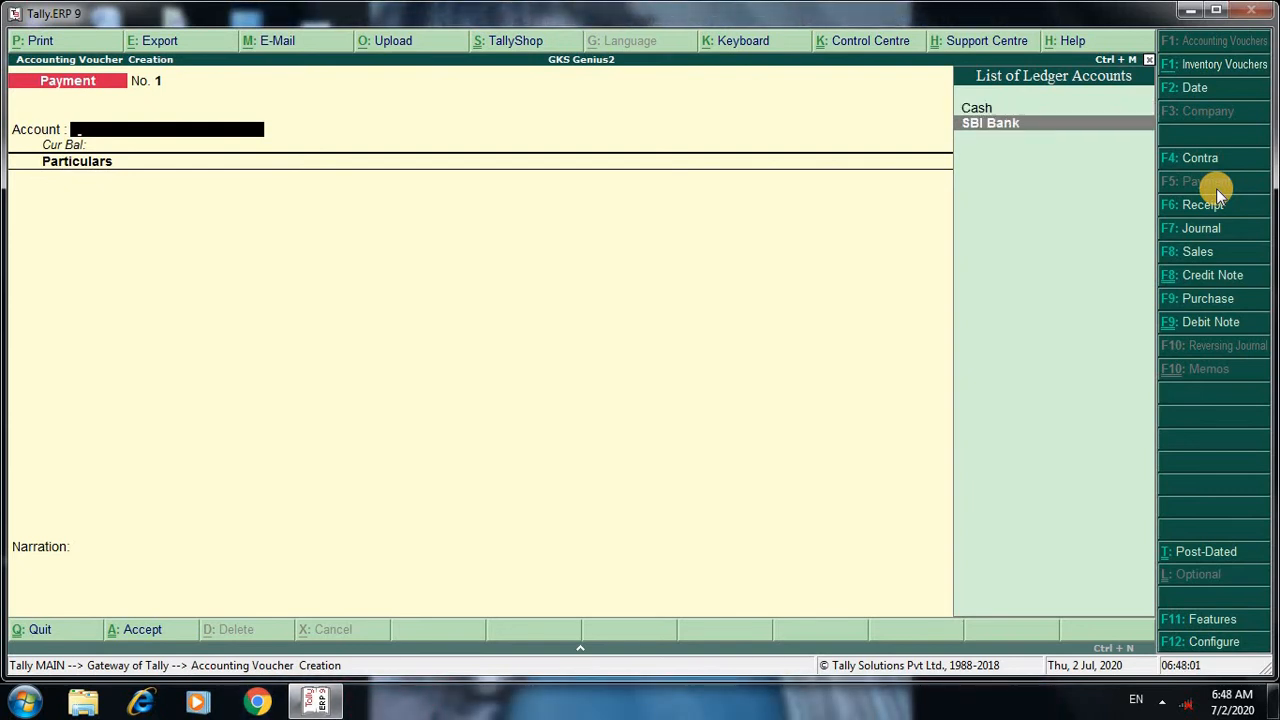
key("Up")
key("Return")
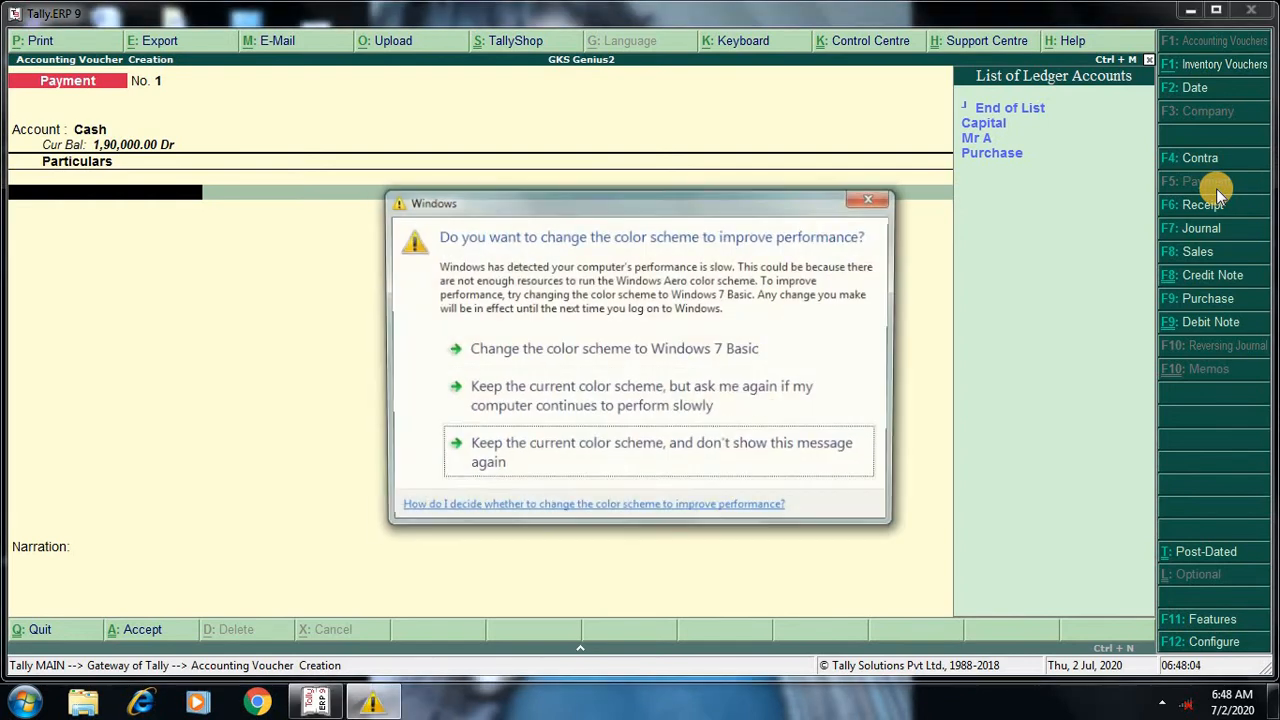
left_click(893, 199)
Enter Mr A as the party being paid in cash, with an amount of 10000
key("Down")
key("Down")
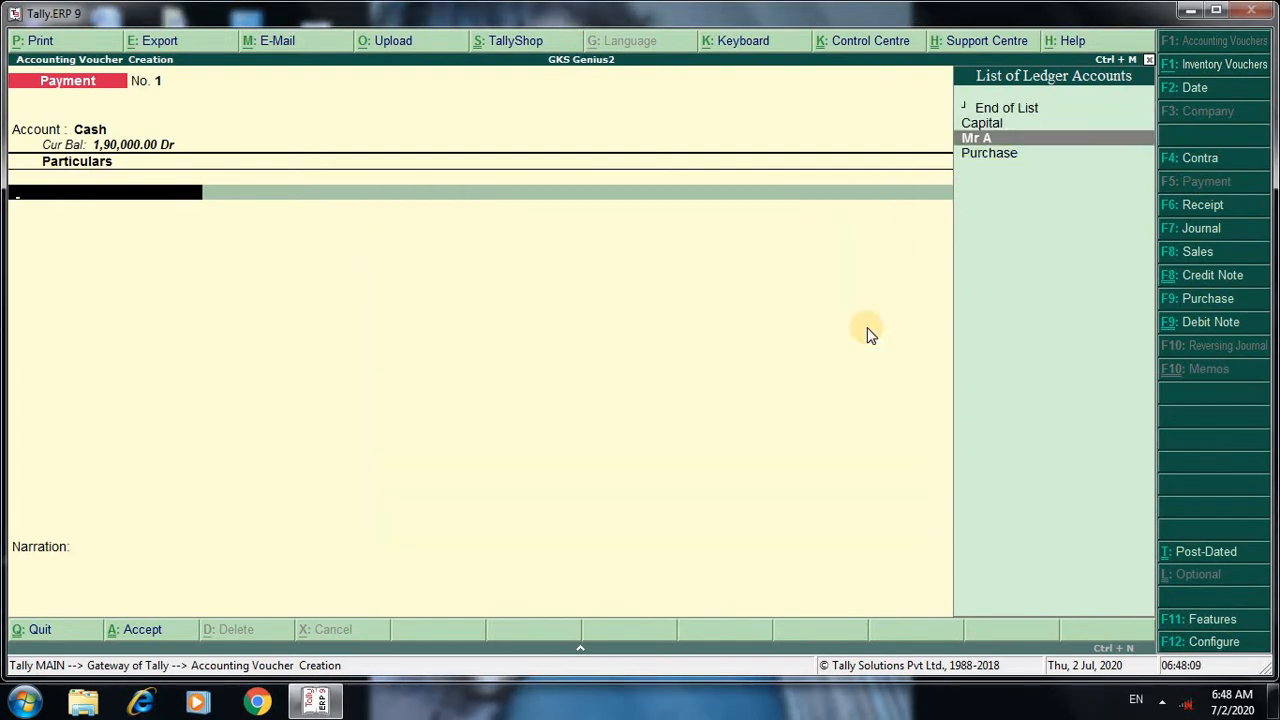
key("Return")
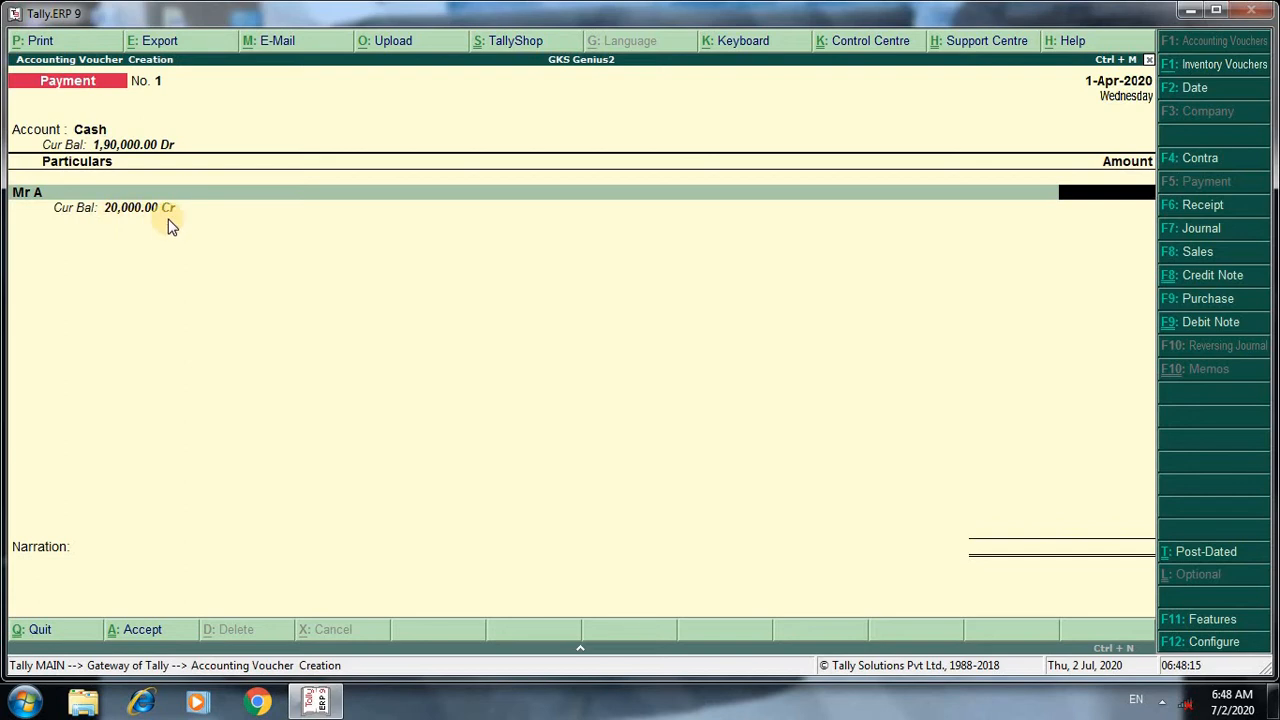
type("10000")
key("Return")
Allocate the cash payment as Agst Ref to Mr A's pending bill 3 and save the voucher without a narration
key("Return")
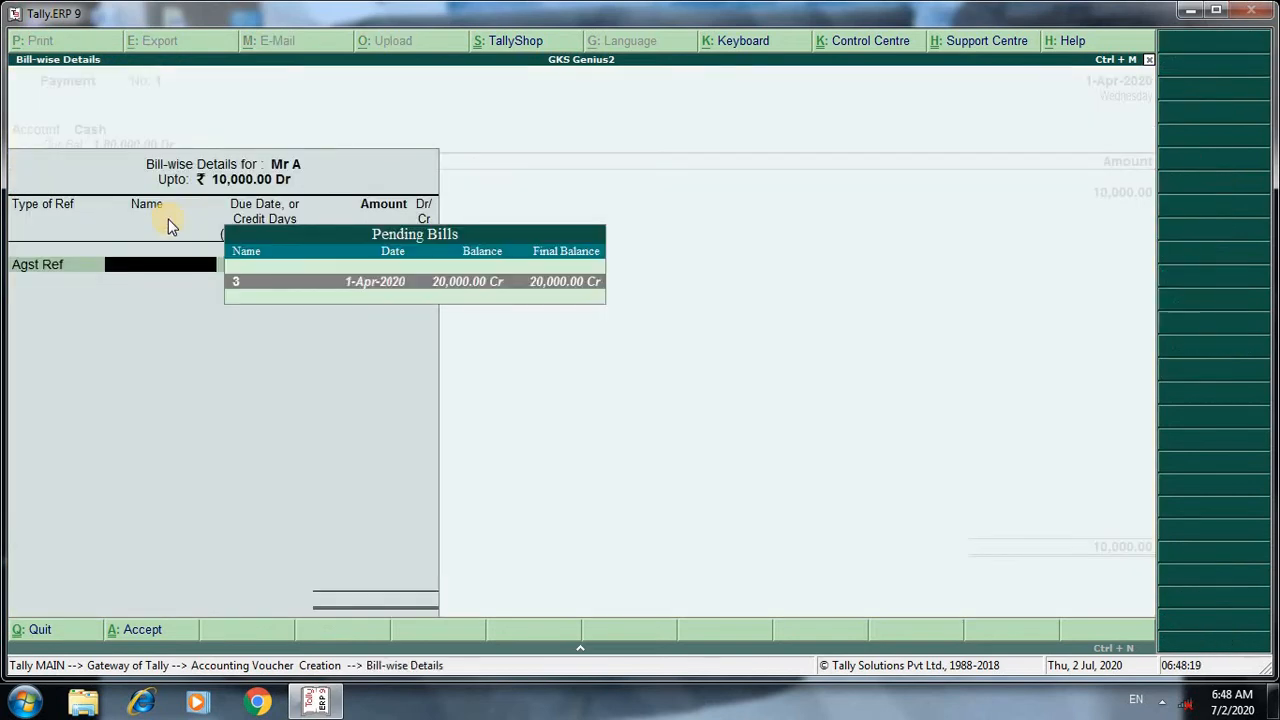
key("Return")
key("Return")
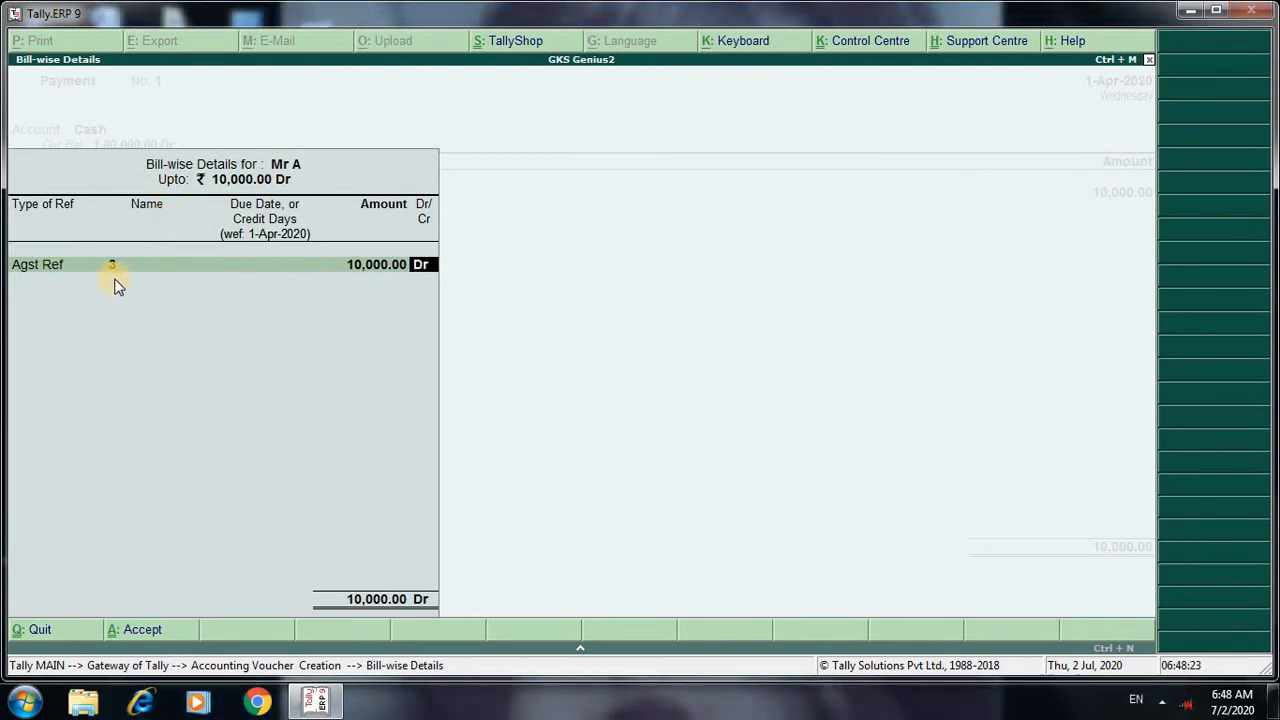
key("Return")
key("Return")
key("Return")
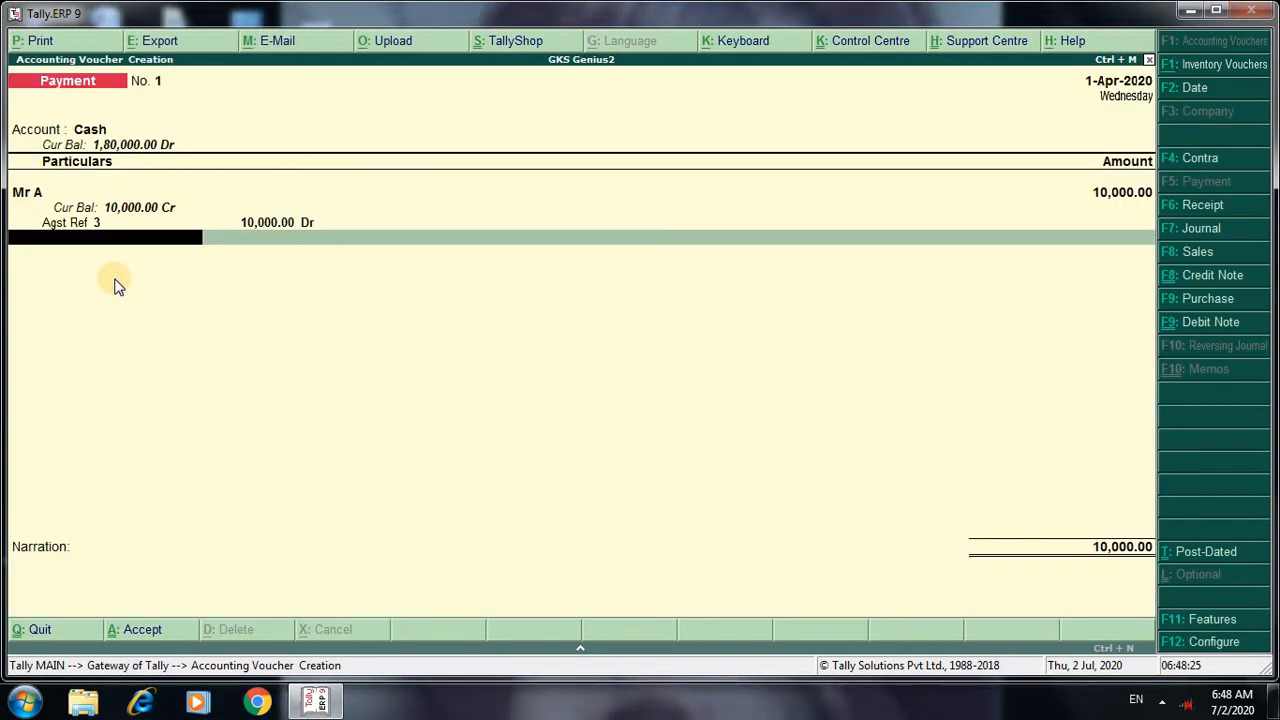
key("Return")
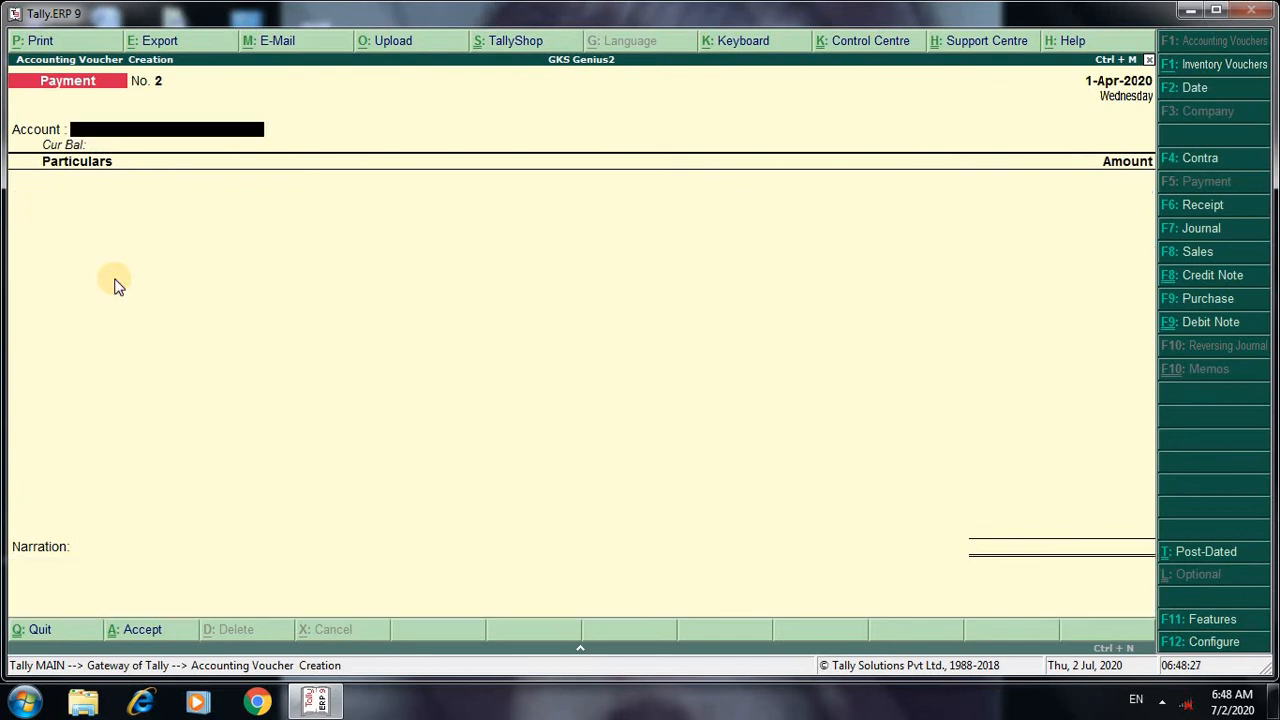
In the second Payment voucher, choose SBI Bank as the account and enter Mr A with an amount of 10000
key("Down")
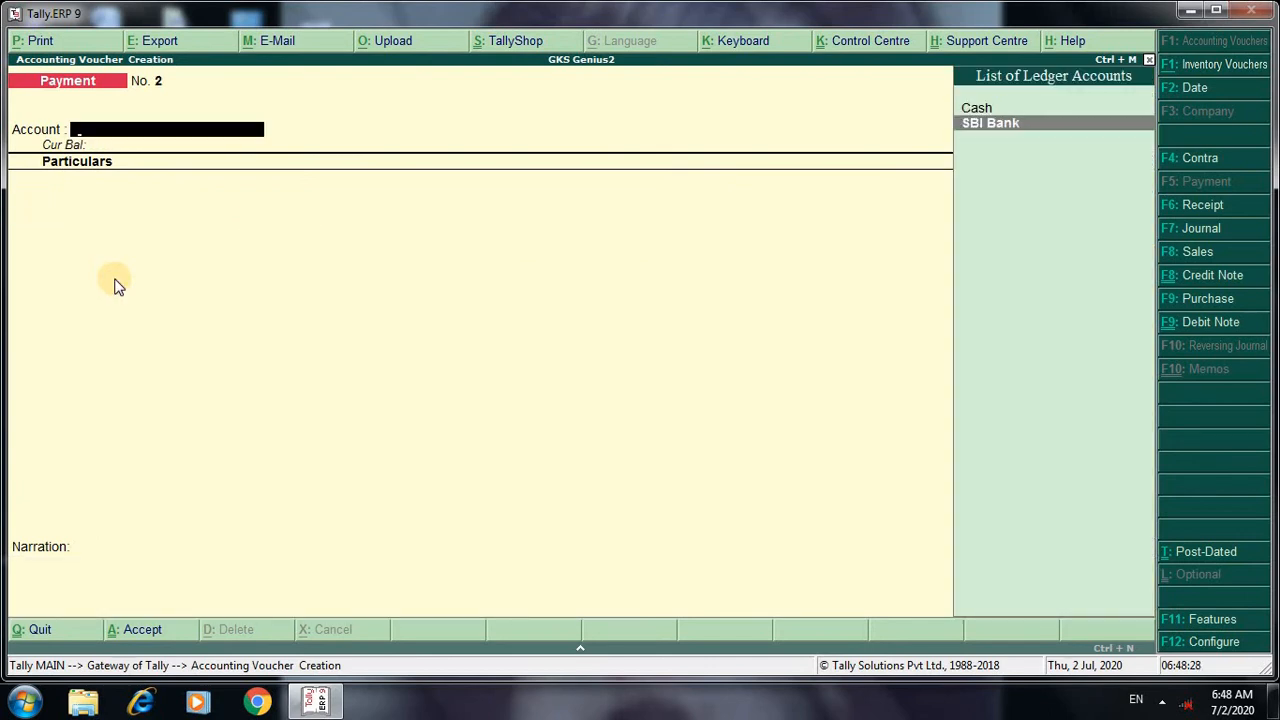
key("Return")
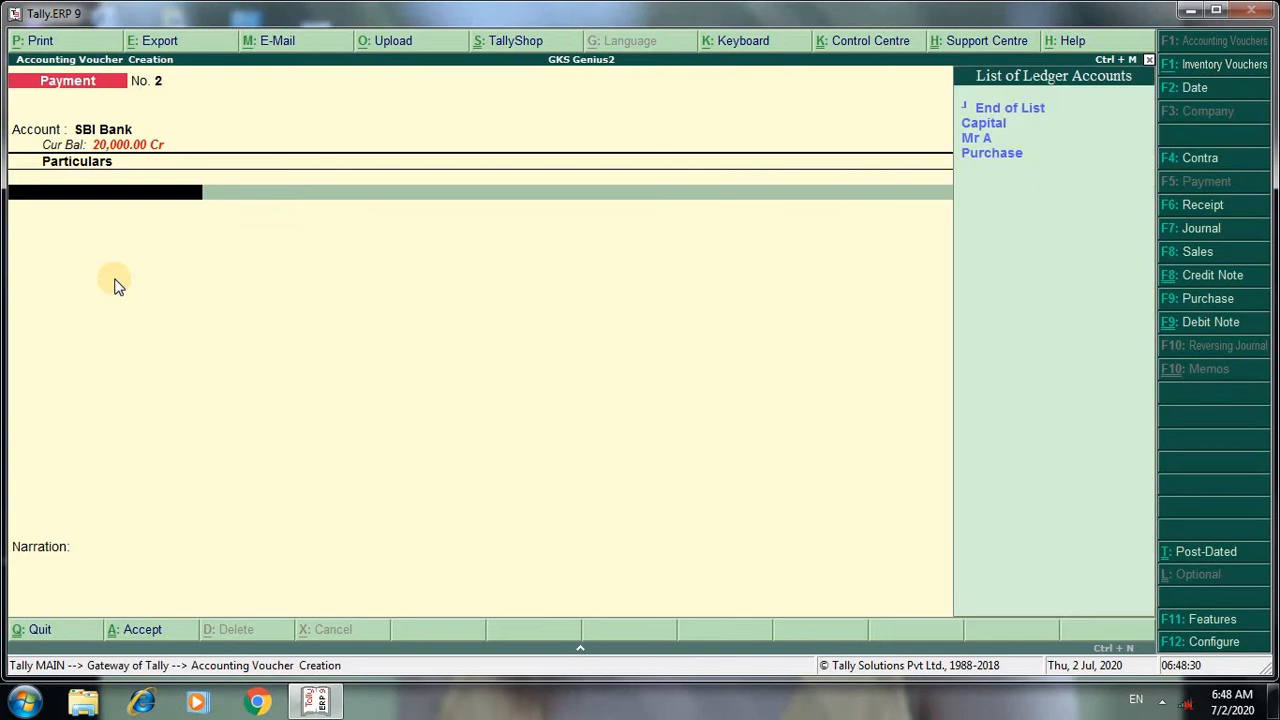
key("Down")
key("Down")
key("Down")
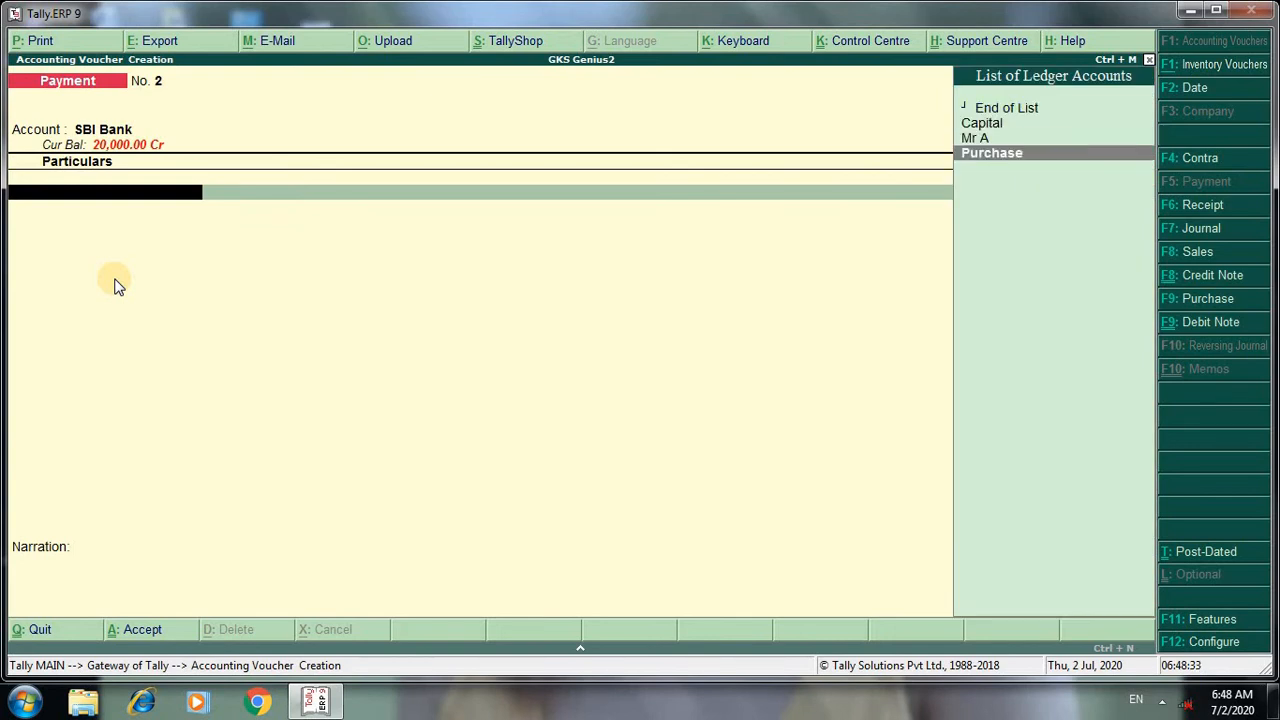
key("Up")
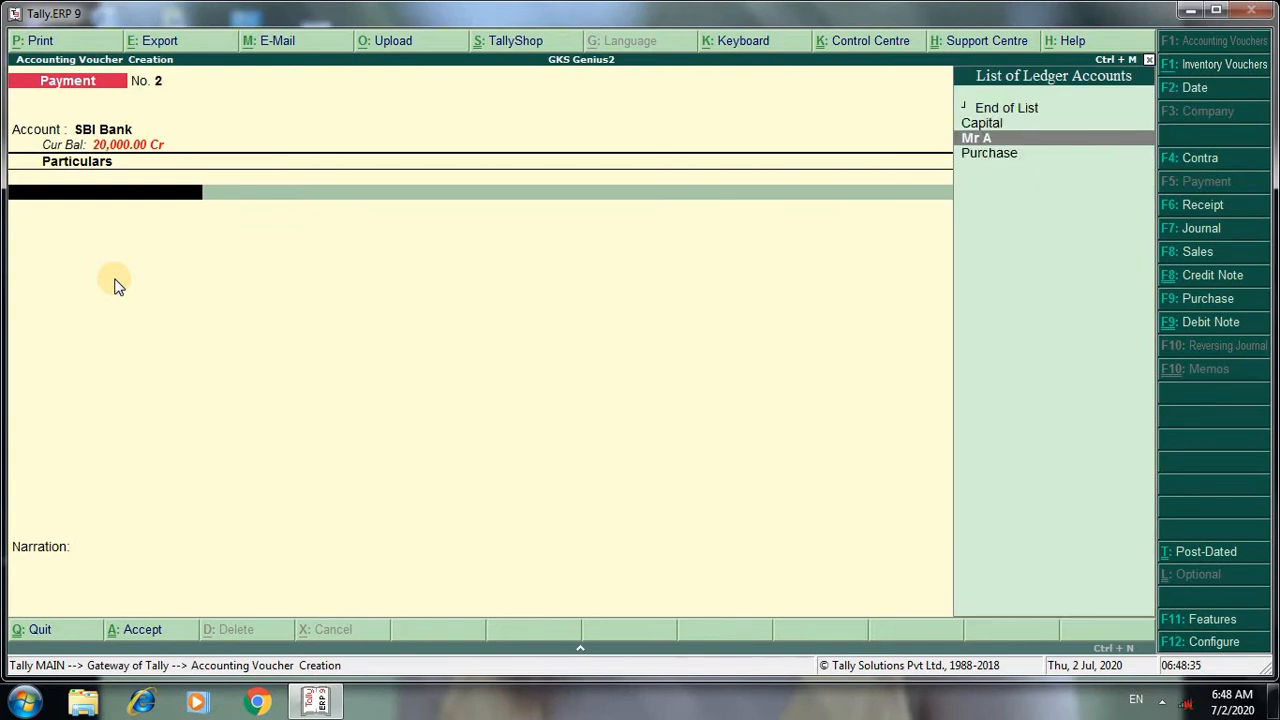
key("Return")
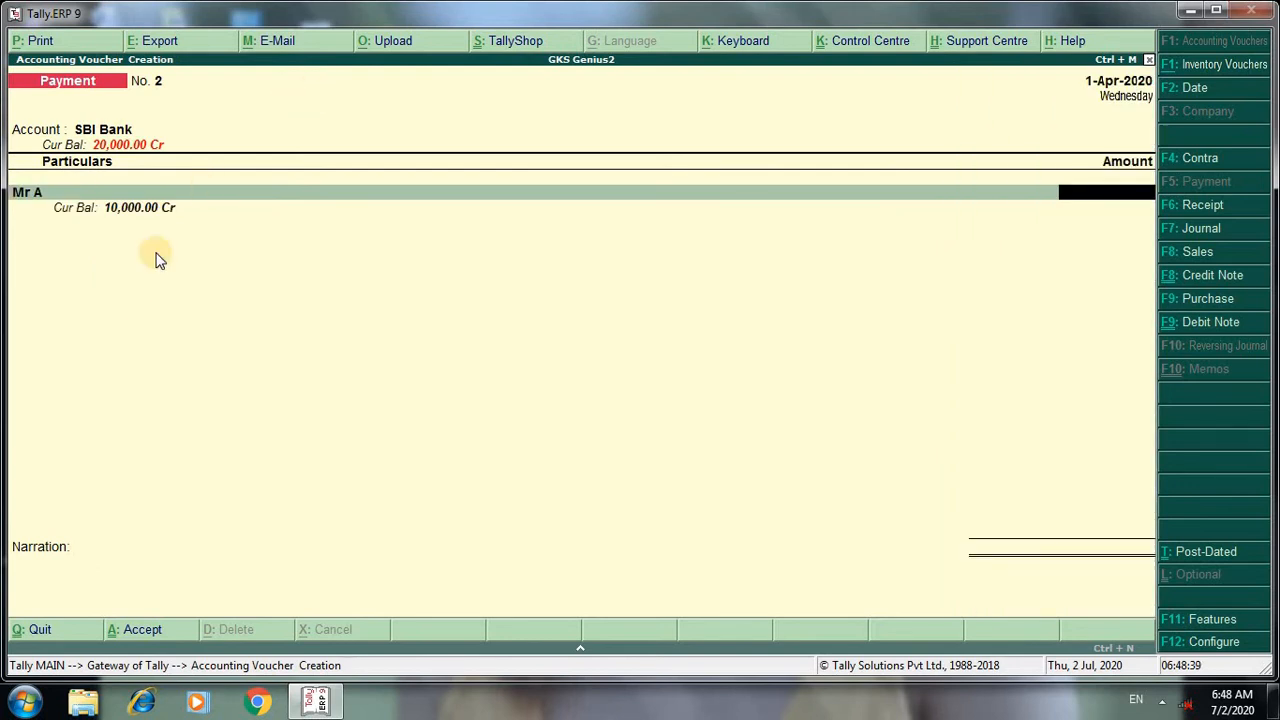
type("10000")
key("Return")
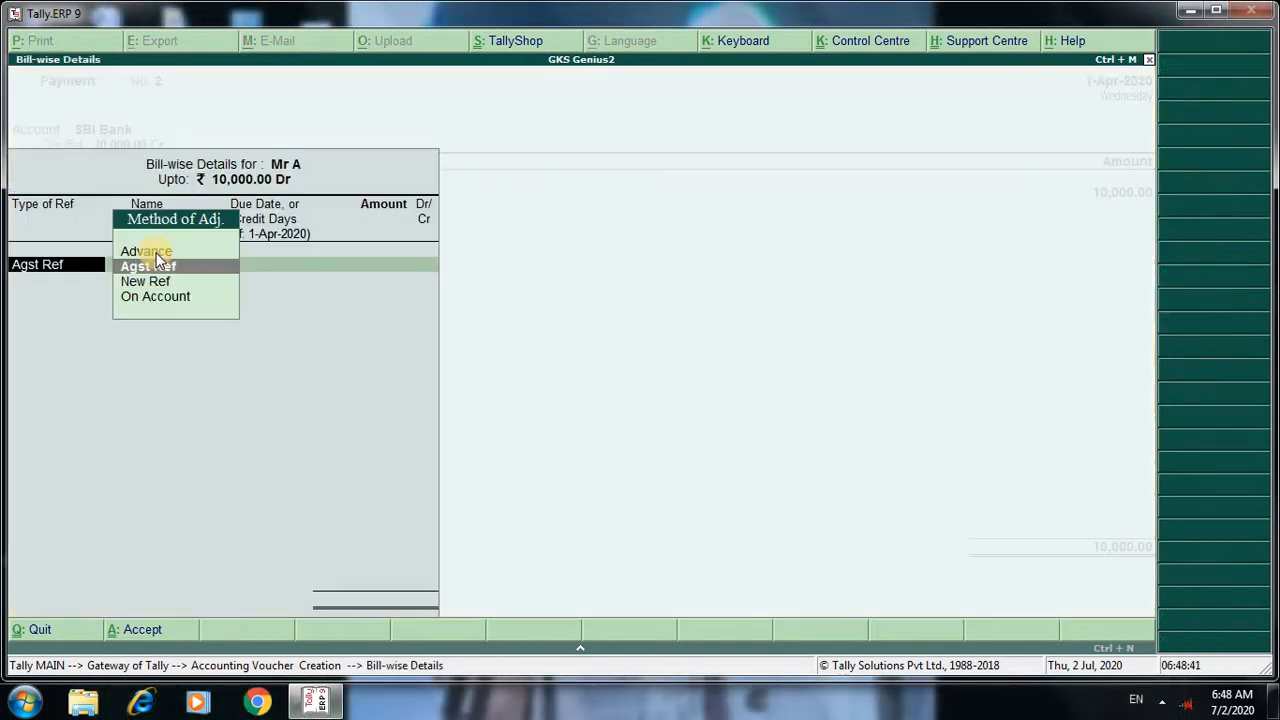
Allocate the bank payment of 10,000 as Agst Ref to Mr A's pending bill 3
key("Return")
key("Return")
key("Return")
key("Return")
key("Return")
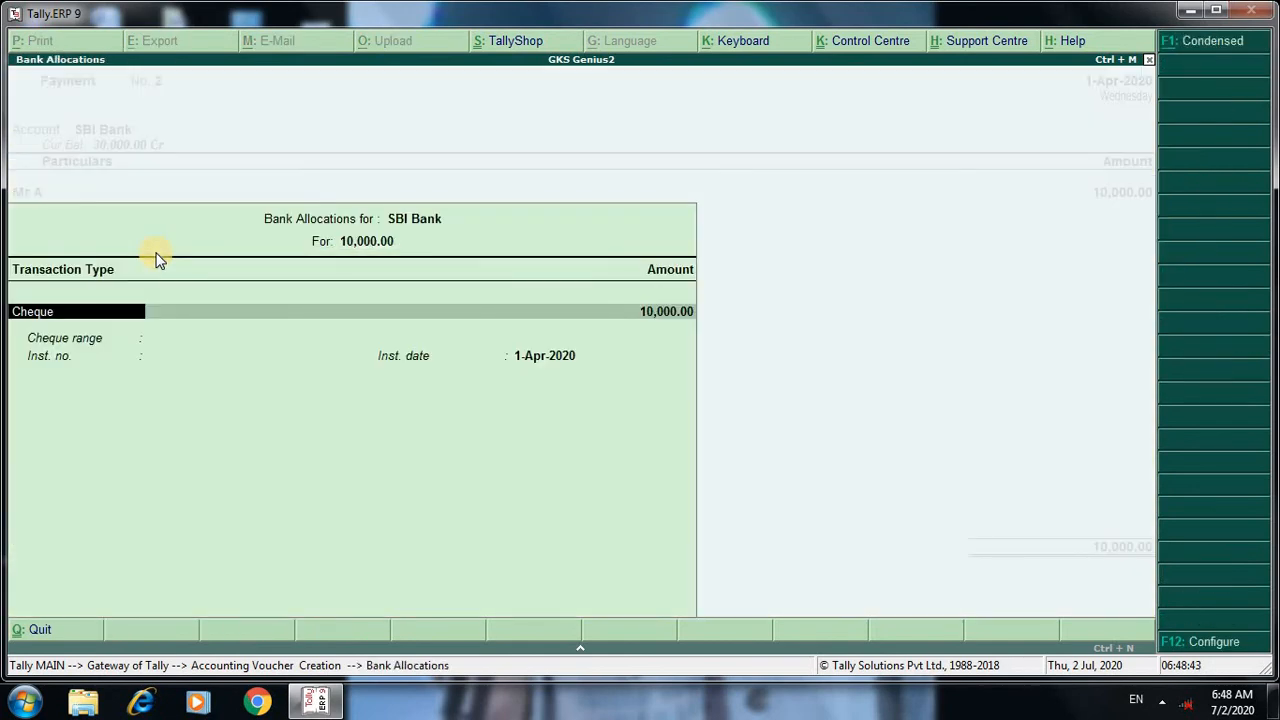
Keep Cheque as the SBI Bank transaction type without an instrument number, and save the payment voucher without a narration
key("Return")
key("Return")
key("Return")
key("Return")
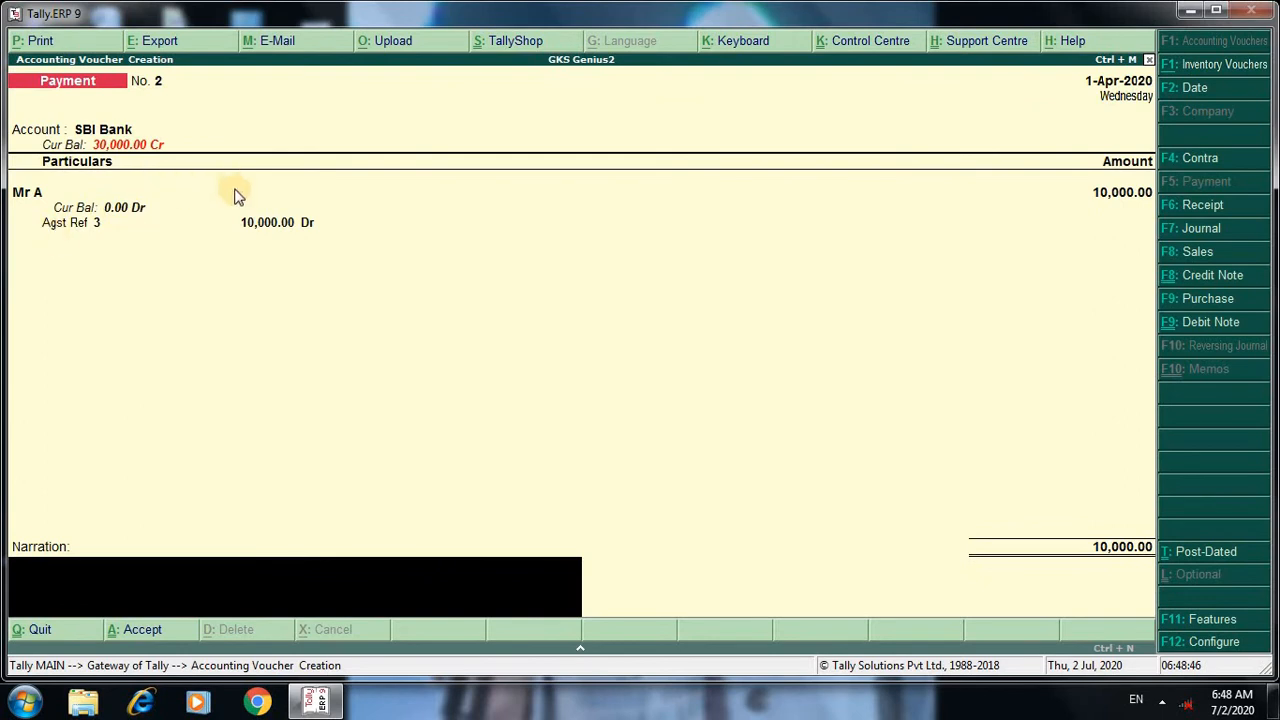
key("Return")
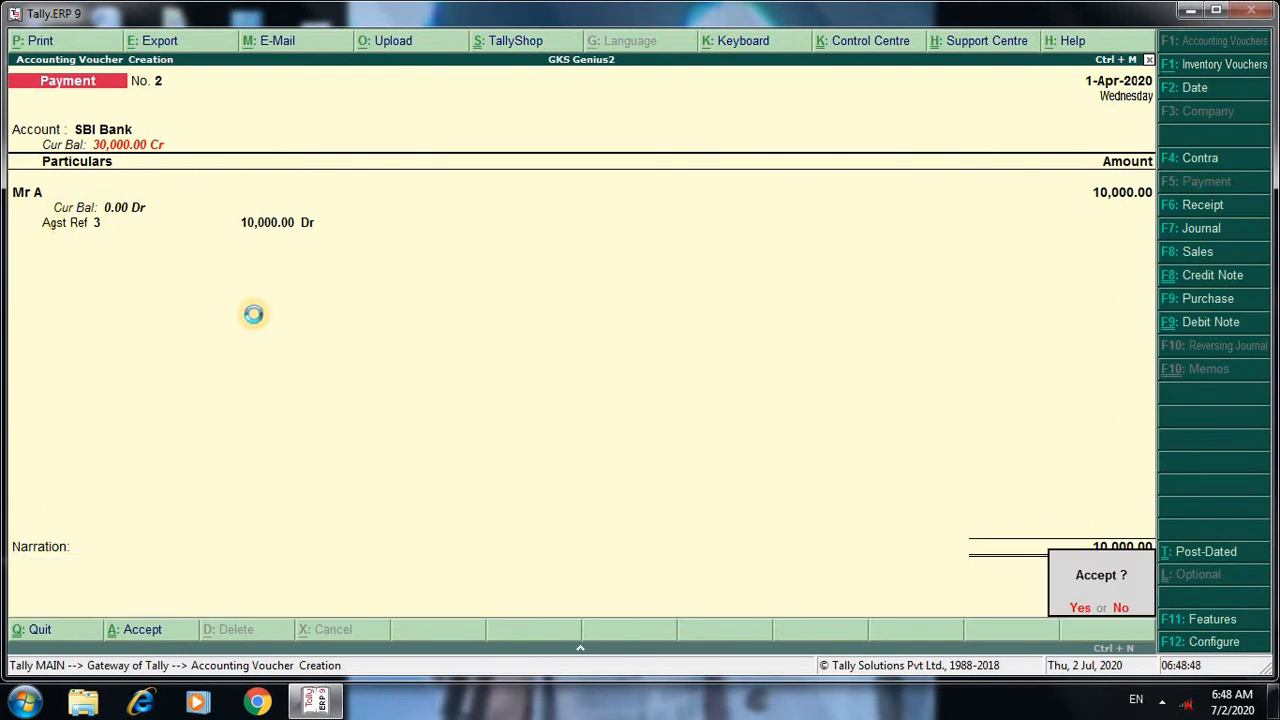
key("Return")
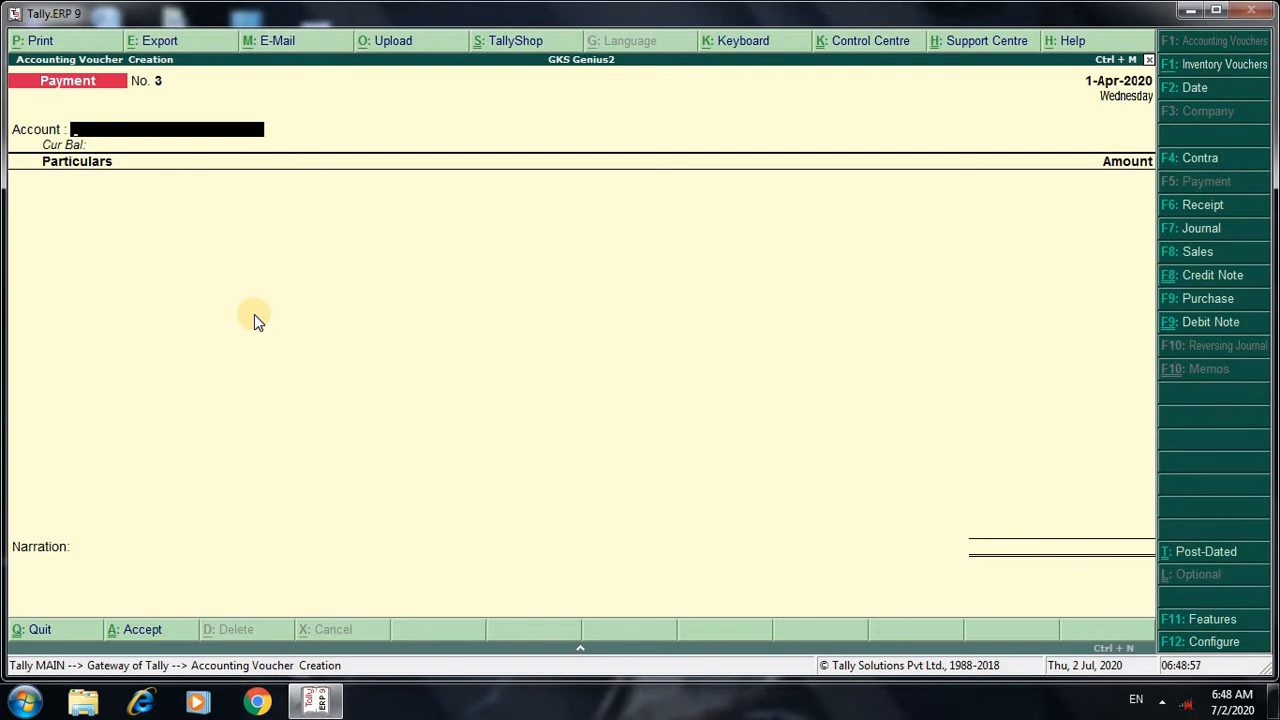
Start a Sales voucher with Cash as the party, leaving the reference number, despatch details and order details blank
left_click(1200, 255)
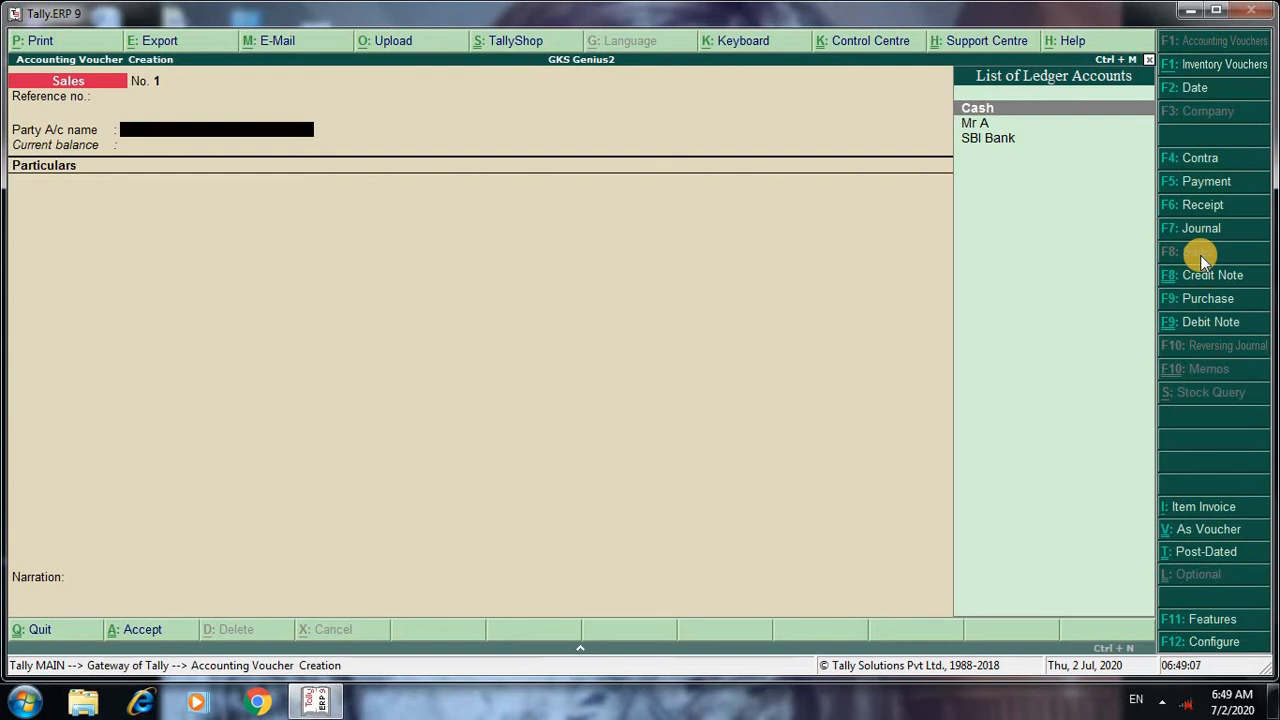
key("Return")
key("Return")
key("Return")
key("Return")
key("Return")
key("Return")
key("Return")
key("Return")
key("Return")
key("Return")
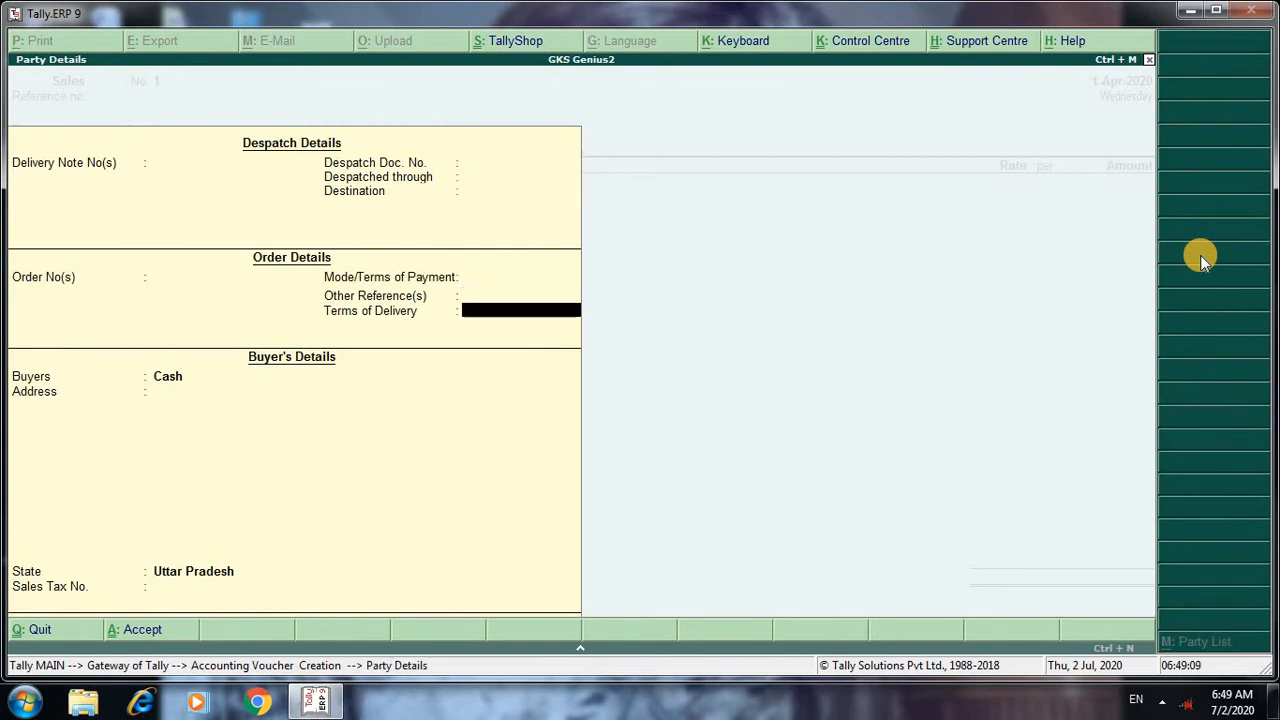
Accept the default buyer's details for the cash sale, with Uttar Pradesh as the state
key("Return")
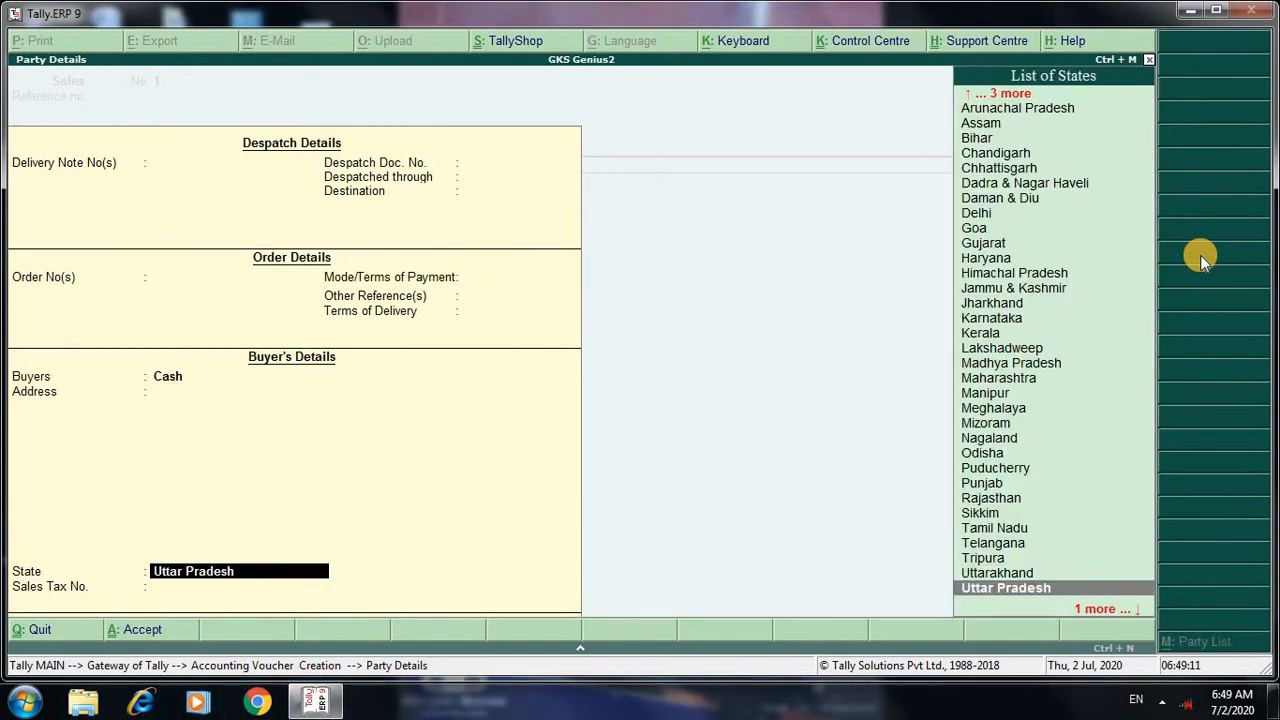
key("Return")
key("Return")
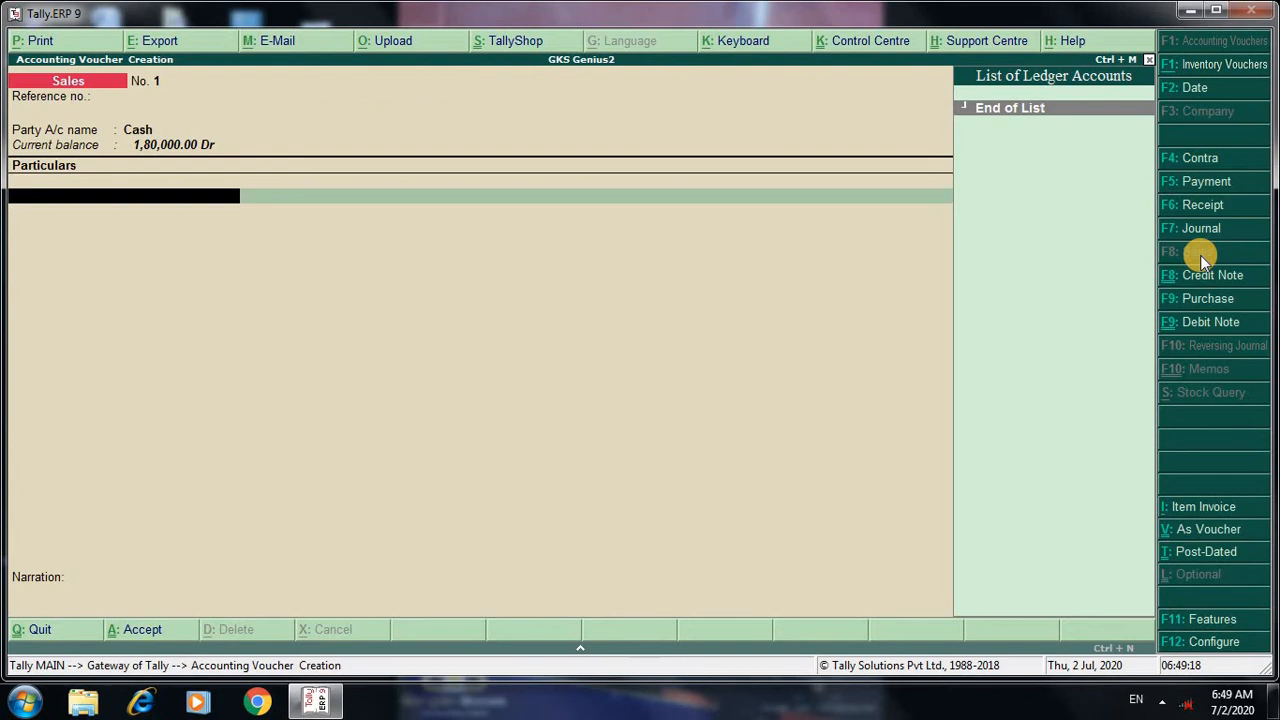
Create a ledger named Sale under the Sales Accounts group for the cash sales voucher
key("alt+c")
type("Sale")
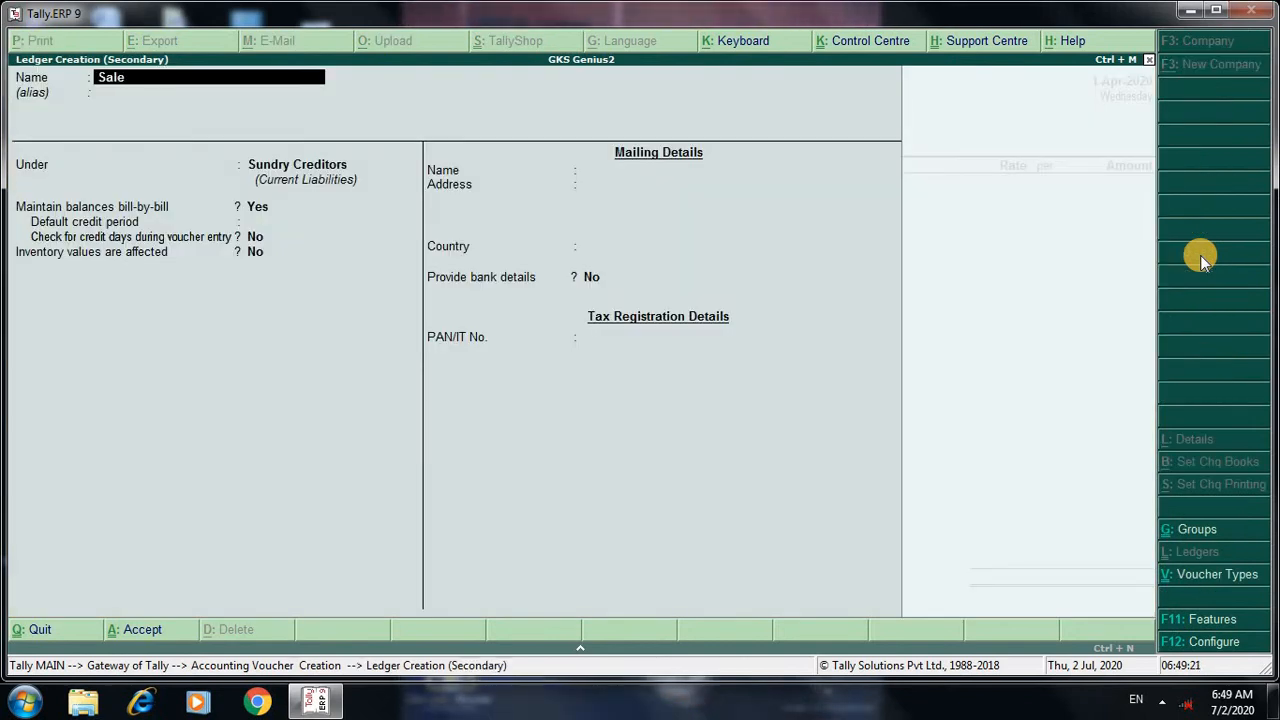
key("Return")
key("Return")
type("S")
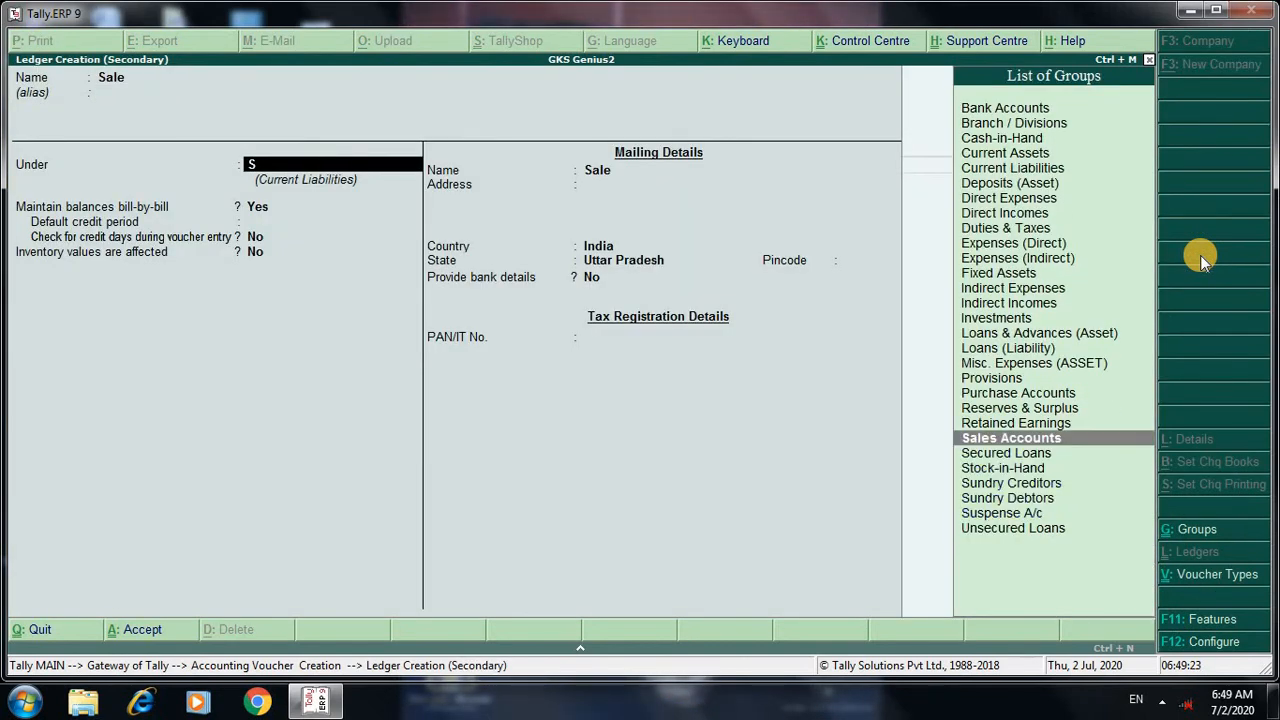
key("Down")
key("Down")
key("Up")
key("Up")
key("Return")
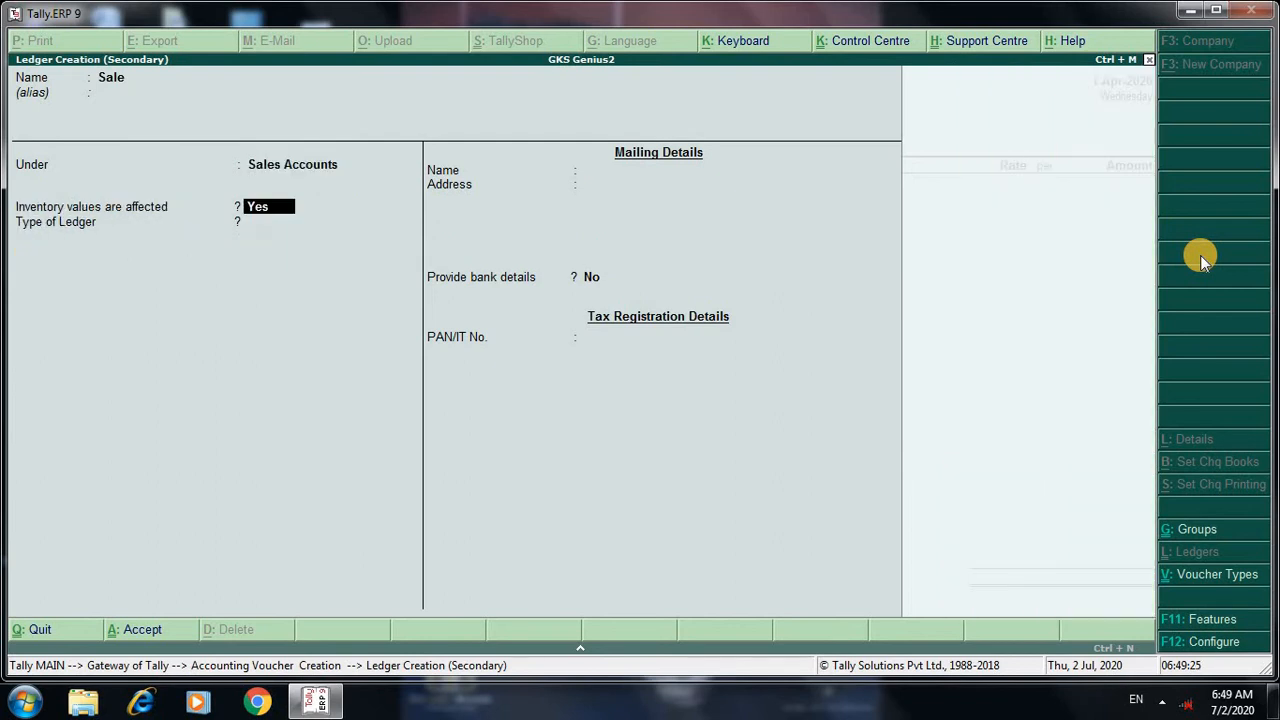
Keep inventory values affected as Yes with no ledger type, and save the Sale ledger
key("Return")
key("Return")
key("Return")
key("Return")
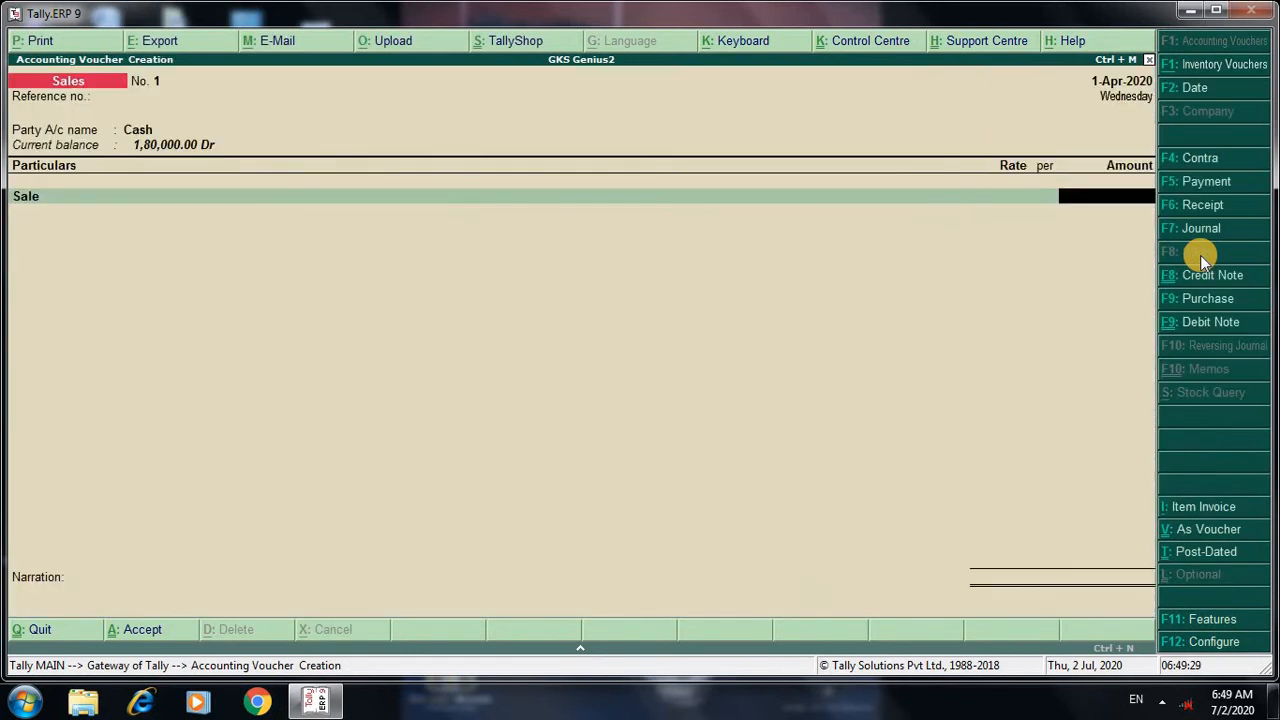
Set the cash sale amount to 10,000 and save the voucher without a narration
type("10000")
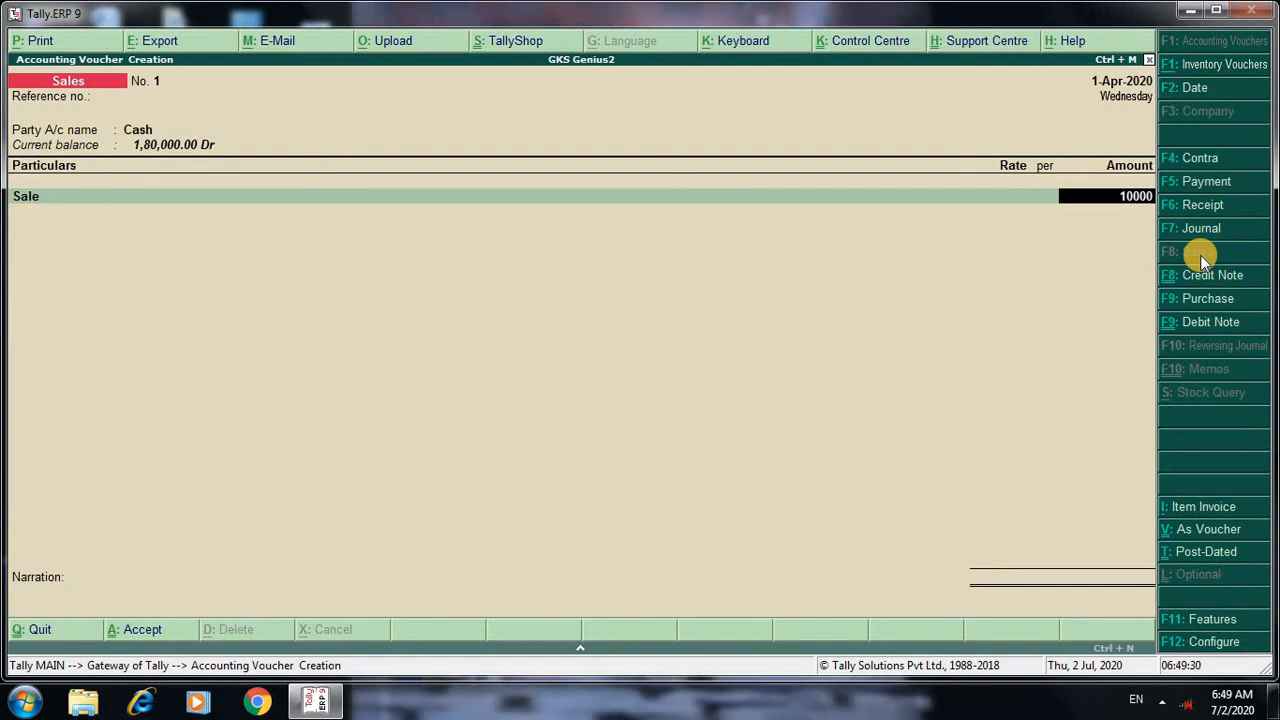
key("Return")
key("Return")
key("Return")
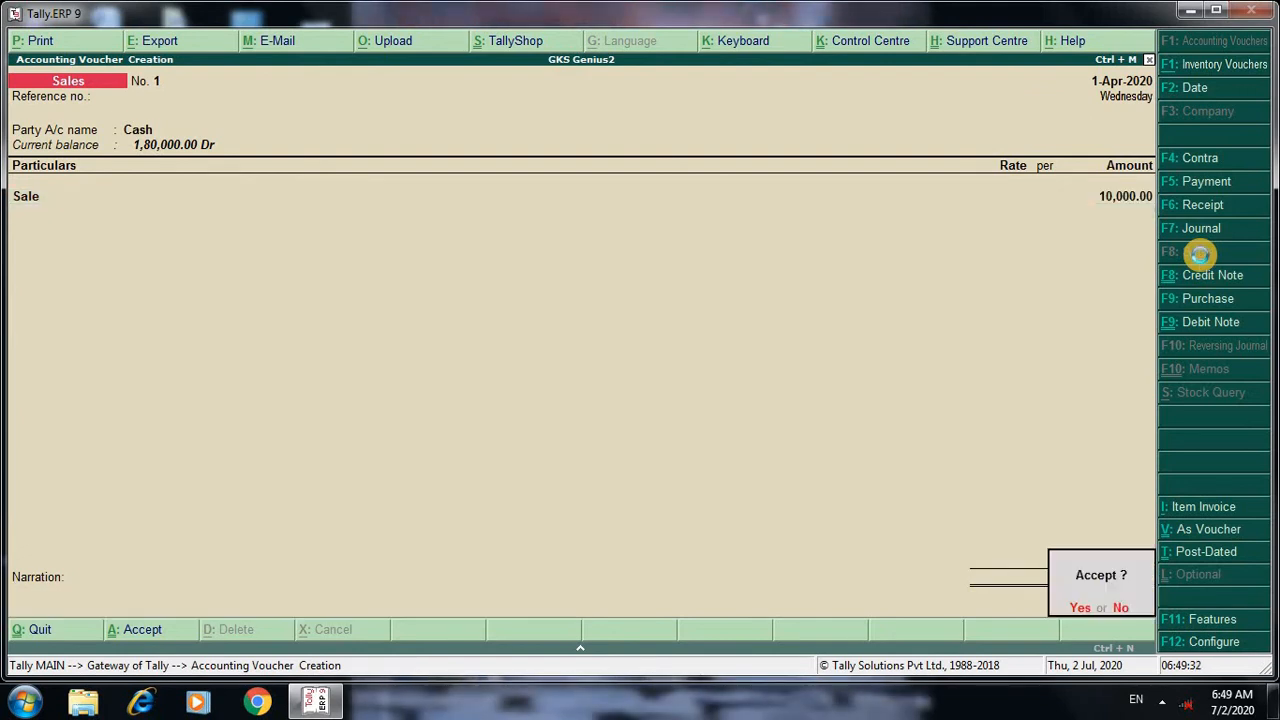
key("Return")
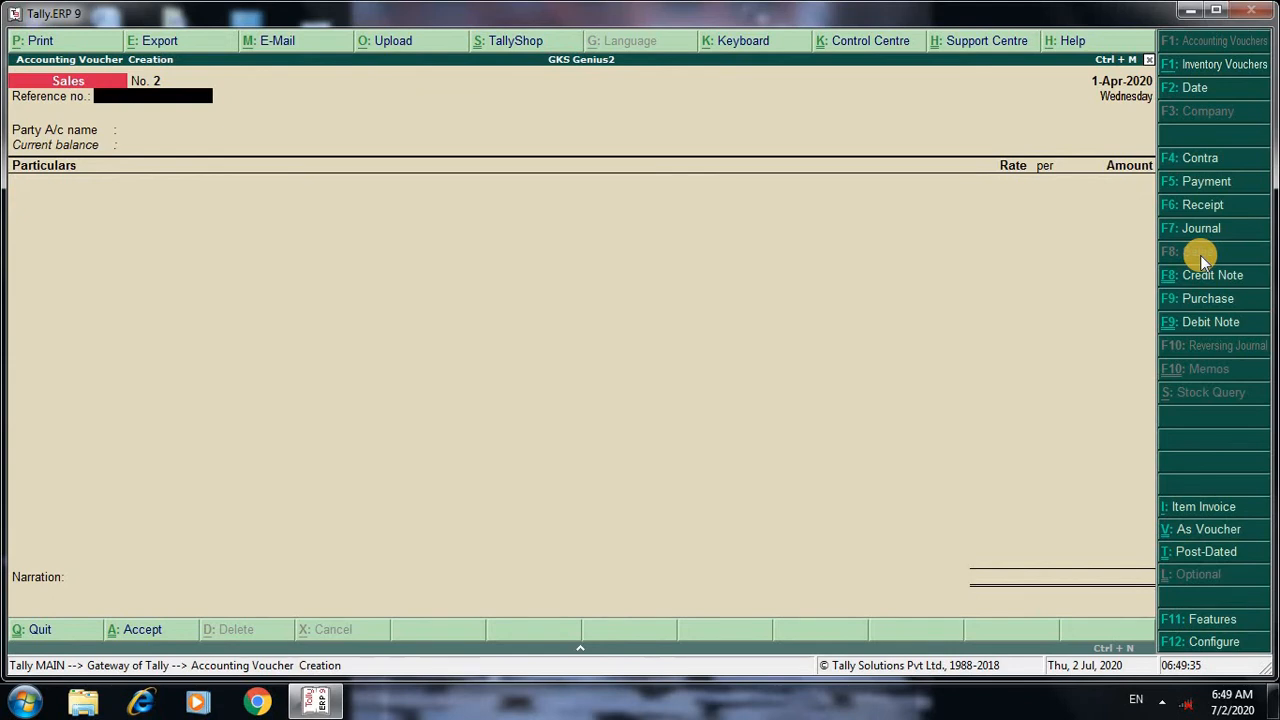
Leave the second sales voucher's reference number blank, dismiss the Windows color scheme prompt, and choose SBI Bank as the party
key("Return")
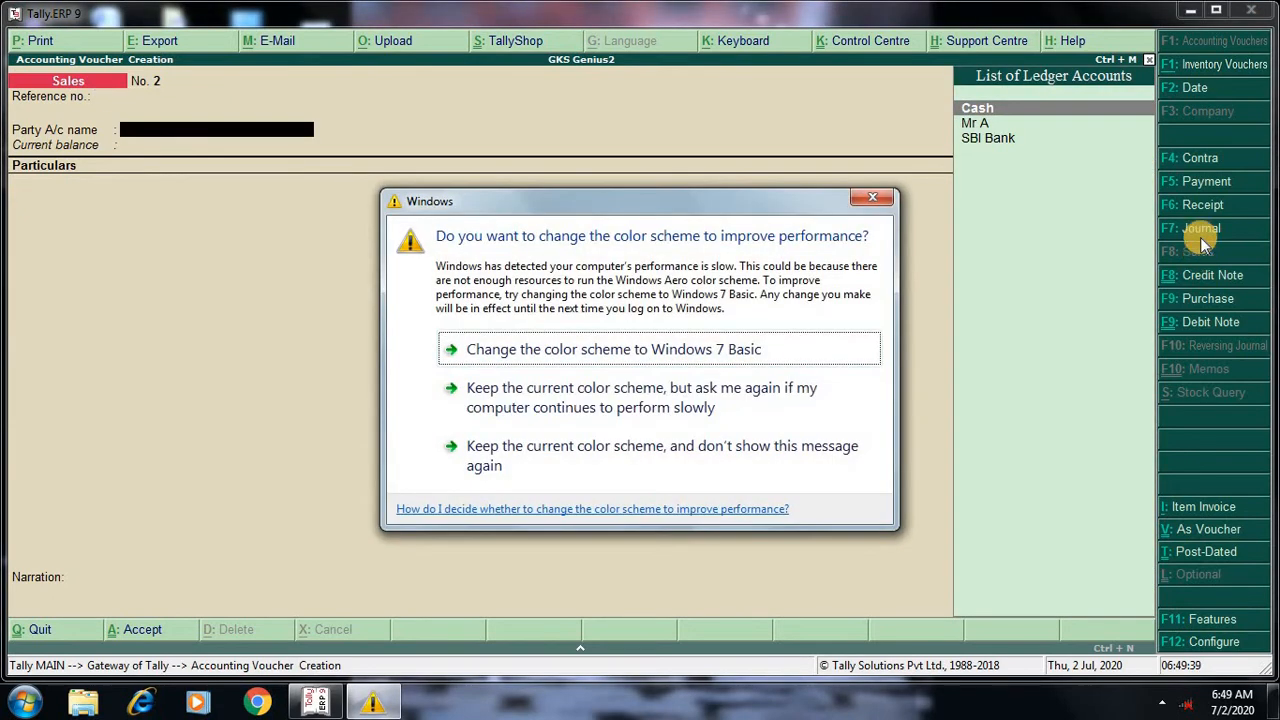
left_click(874, 205)
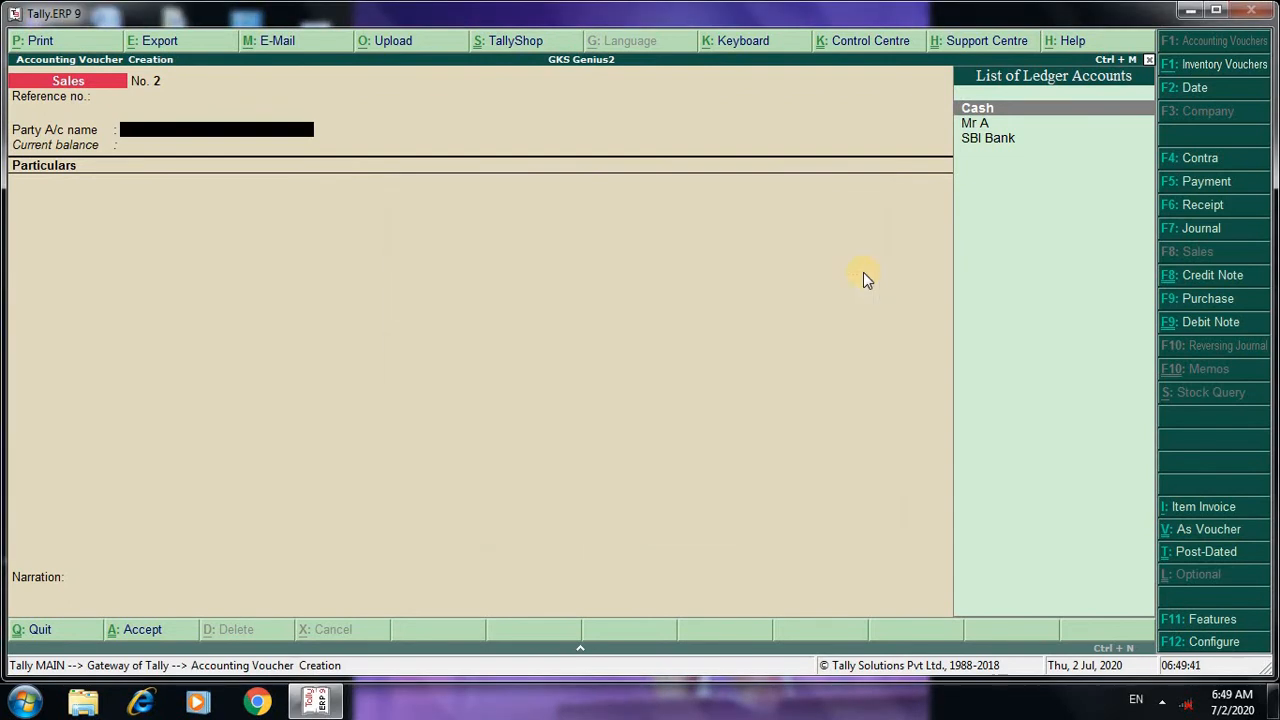
key("Down")
key("Down")
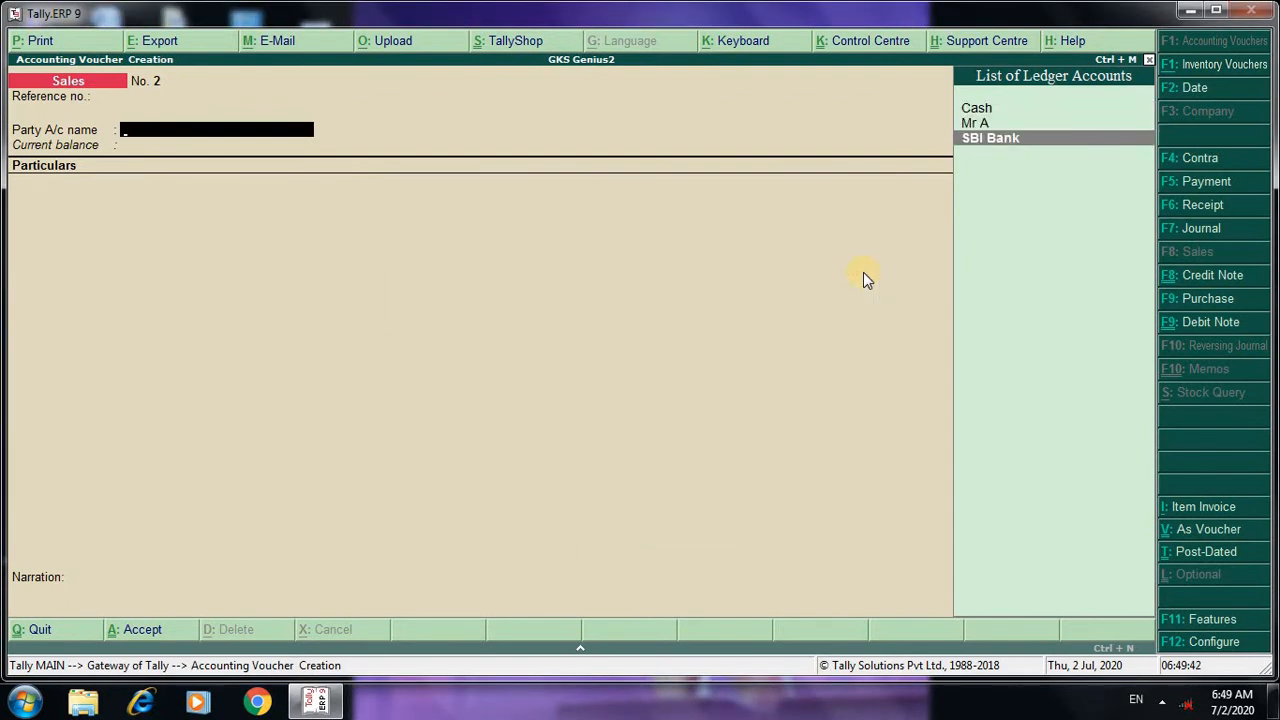
key("Return")
Leave the despatch and order details blank and accept the default buyer's details for the SBI Bank sale
key("Return")
key("Return")
key("Return")
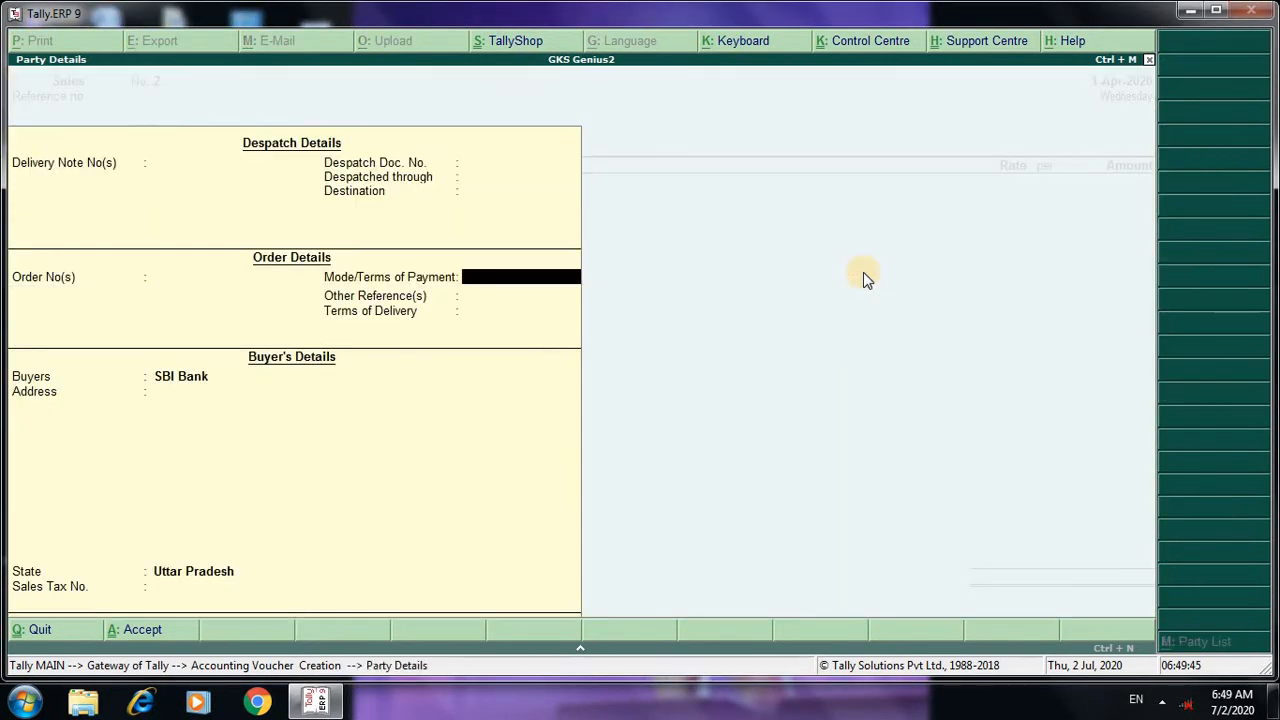
key("Return")
key("Return")
key("Return")
key("Return")
key("Return")
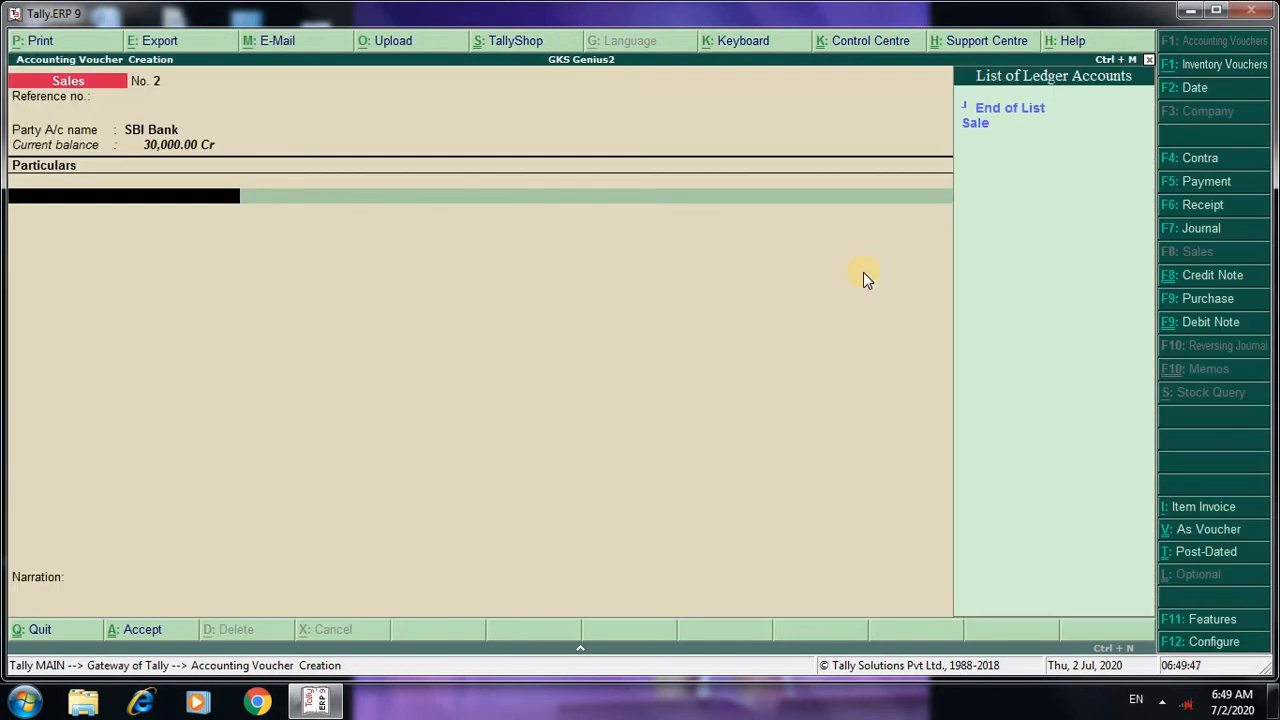
Add the Sale ledger at 10,000 to the SBI Bank sales voucher and save it without a narration
key("Down")
key("Return")
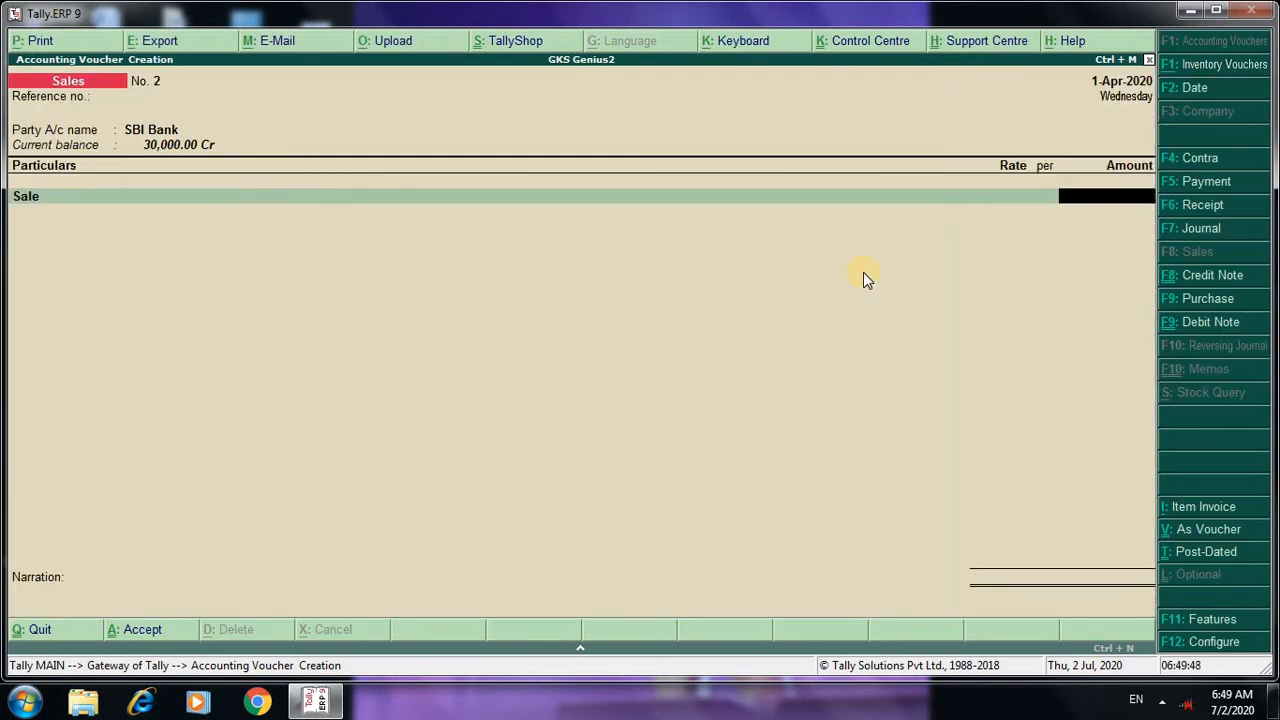
type("10000")
key("Return")
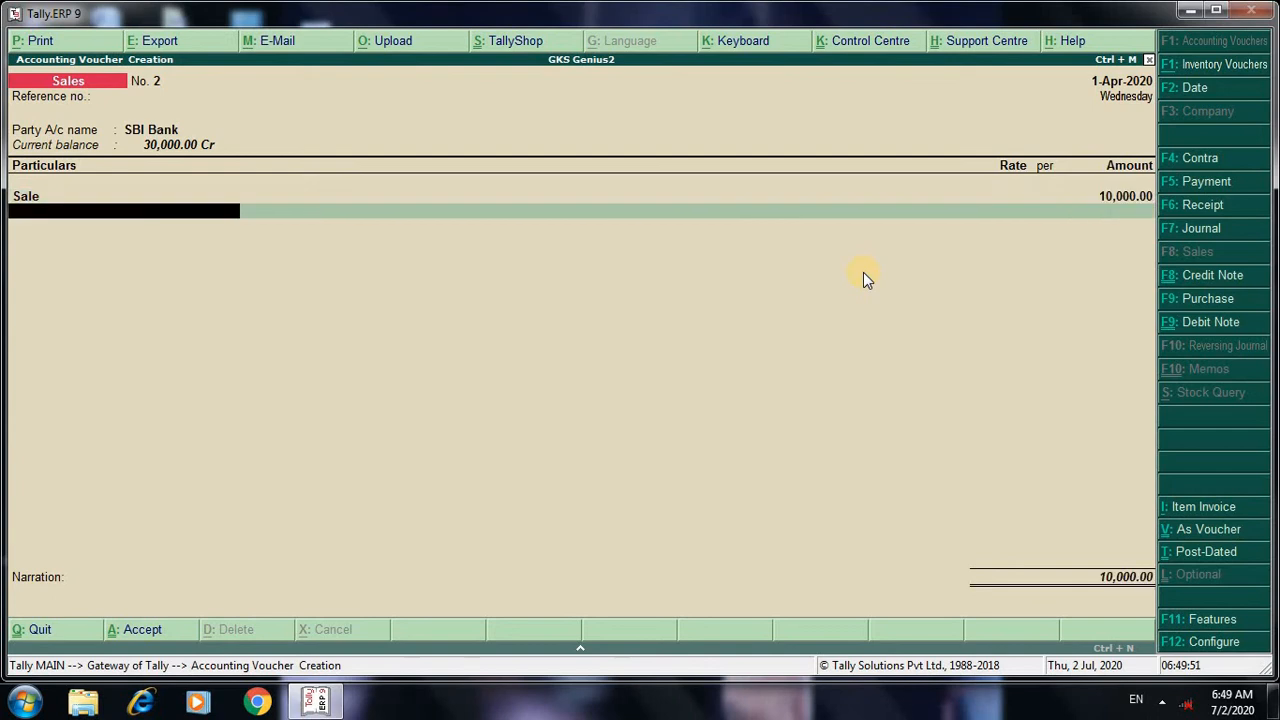
key("Return")
key("Return")
key("Return")
key("Return")
key("Return")
key("Return")
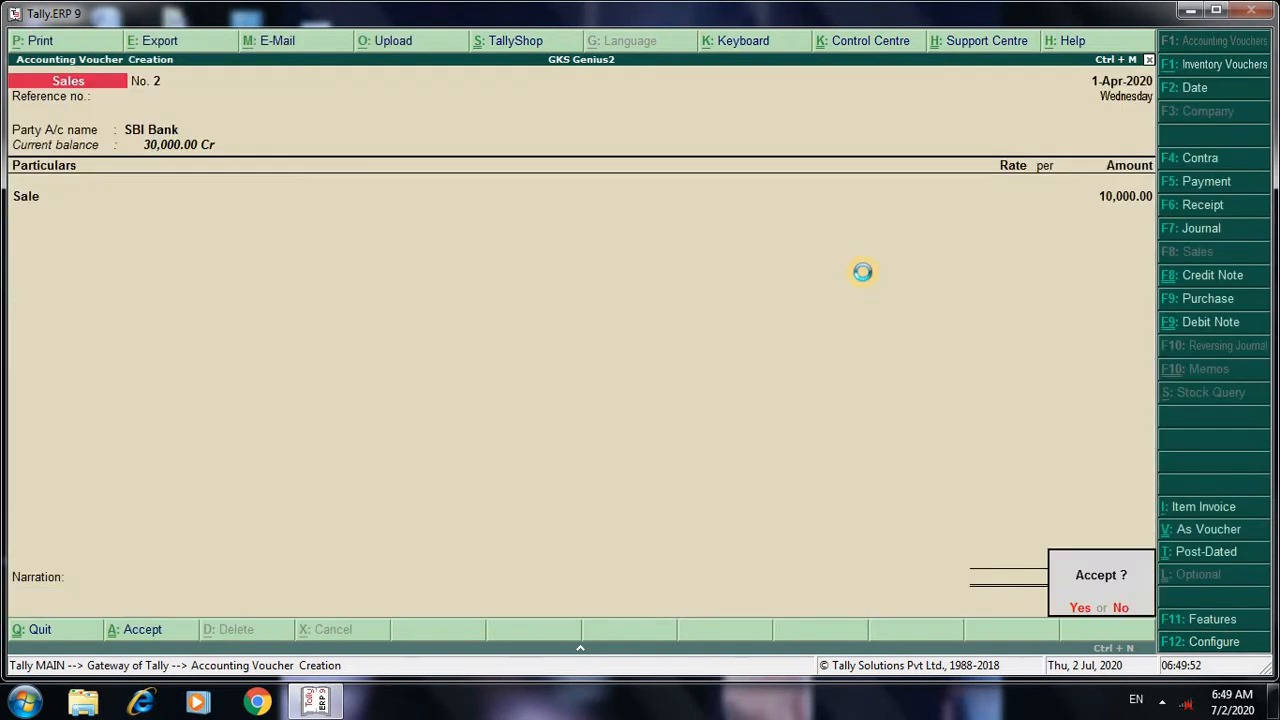
key("Return")
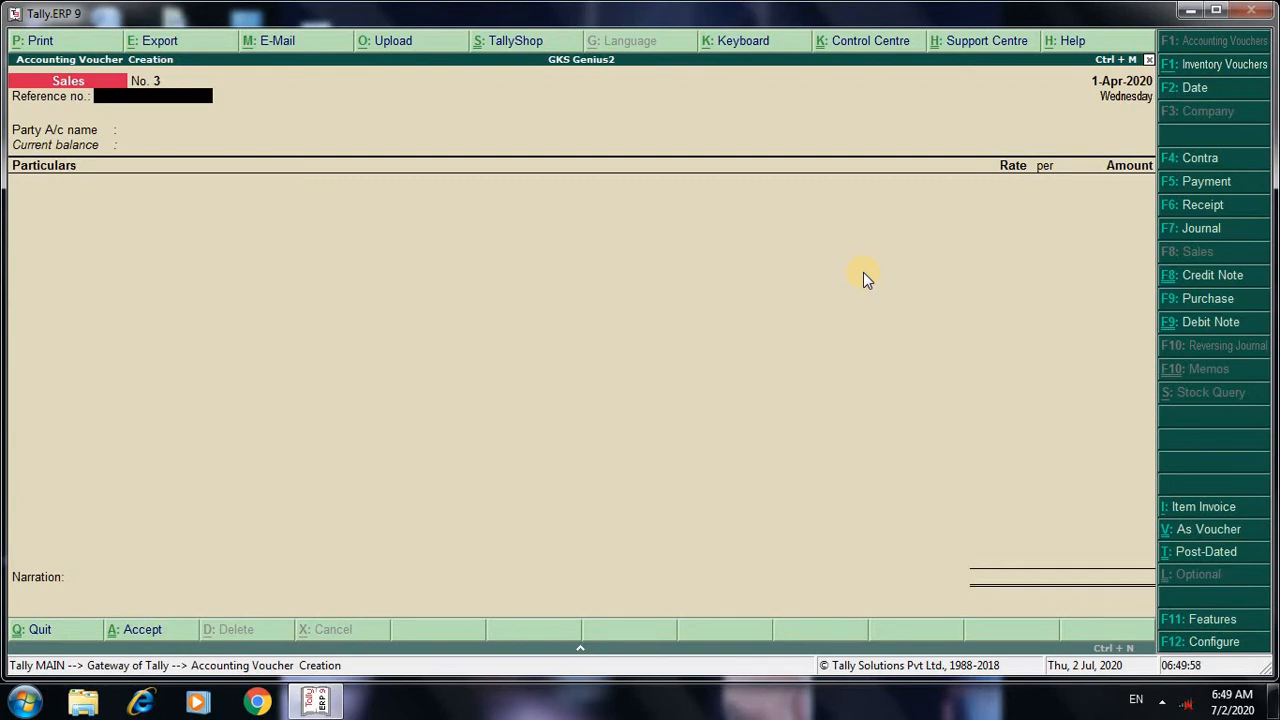
Create a party ledger named MR B under Sundry Debtors for the third sales voucher, leaving the reference number blank
key("Return")
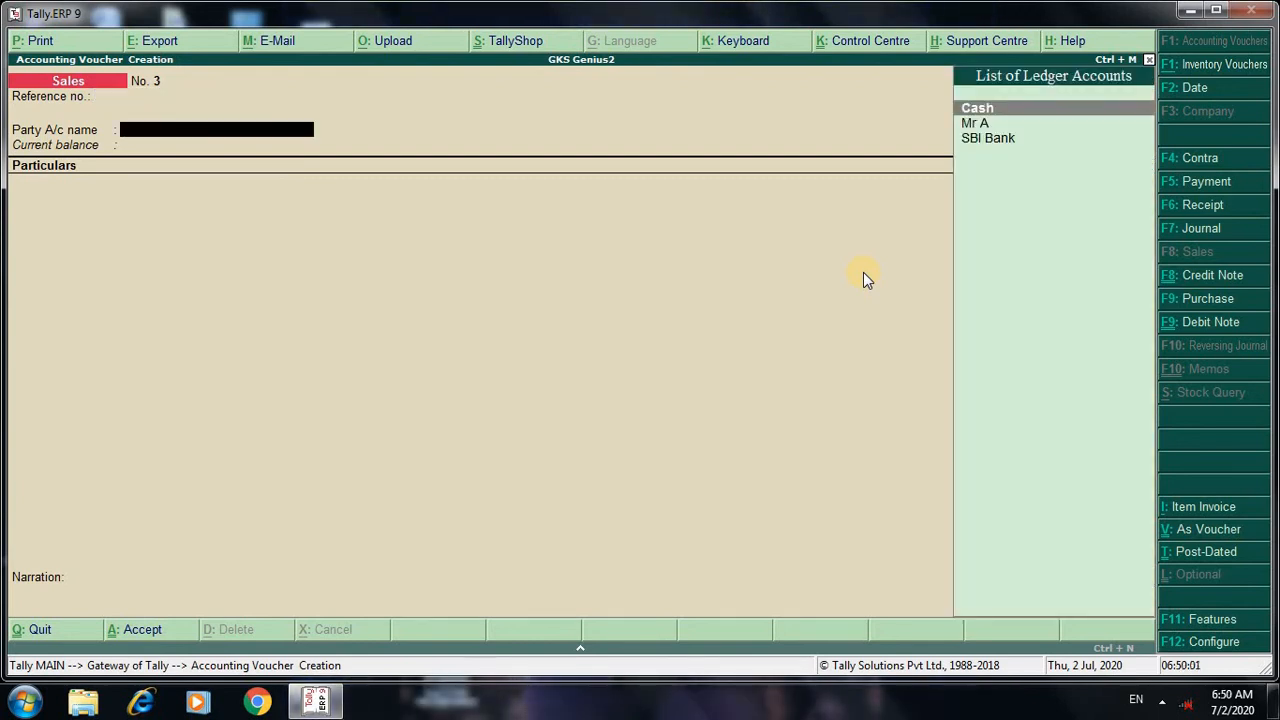
key("alt+c")
type("MR")
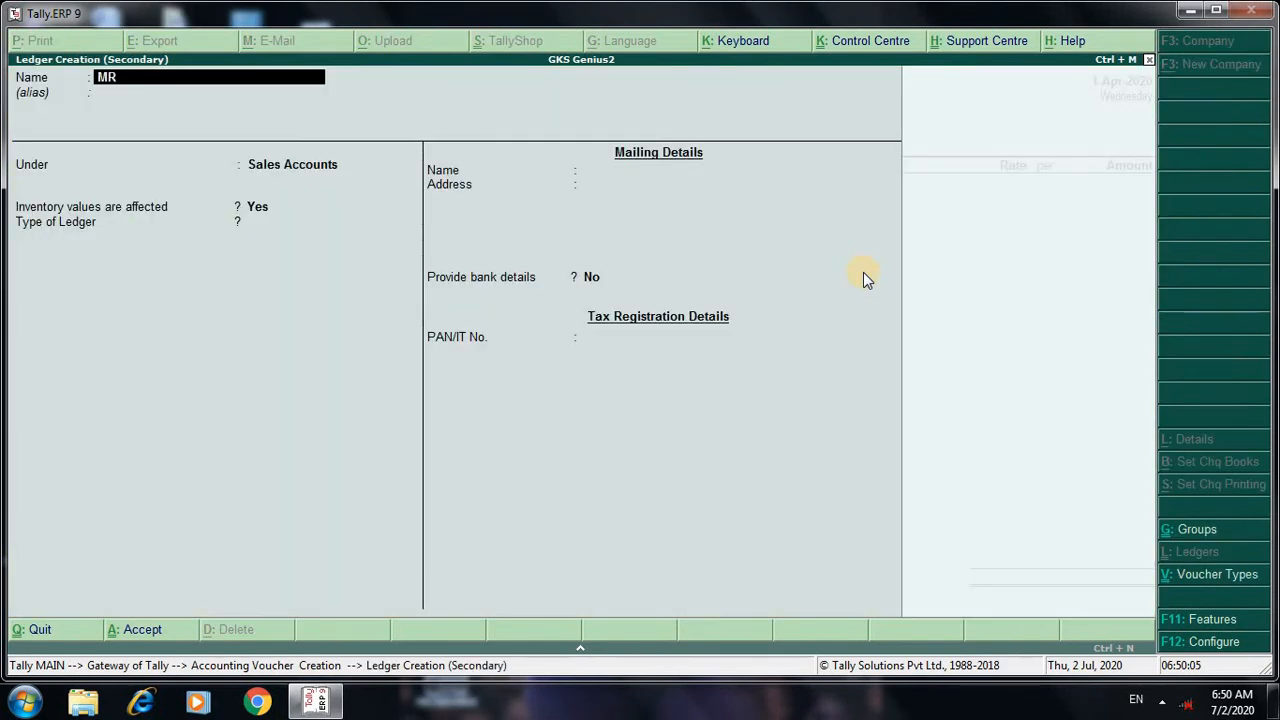
type(" B")
key("Return")
key("Return")
type("S")
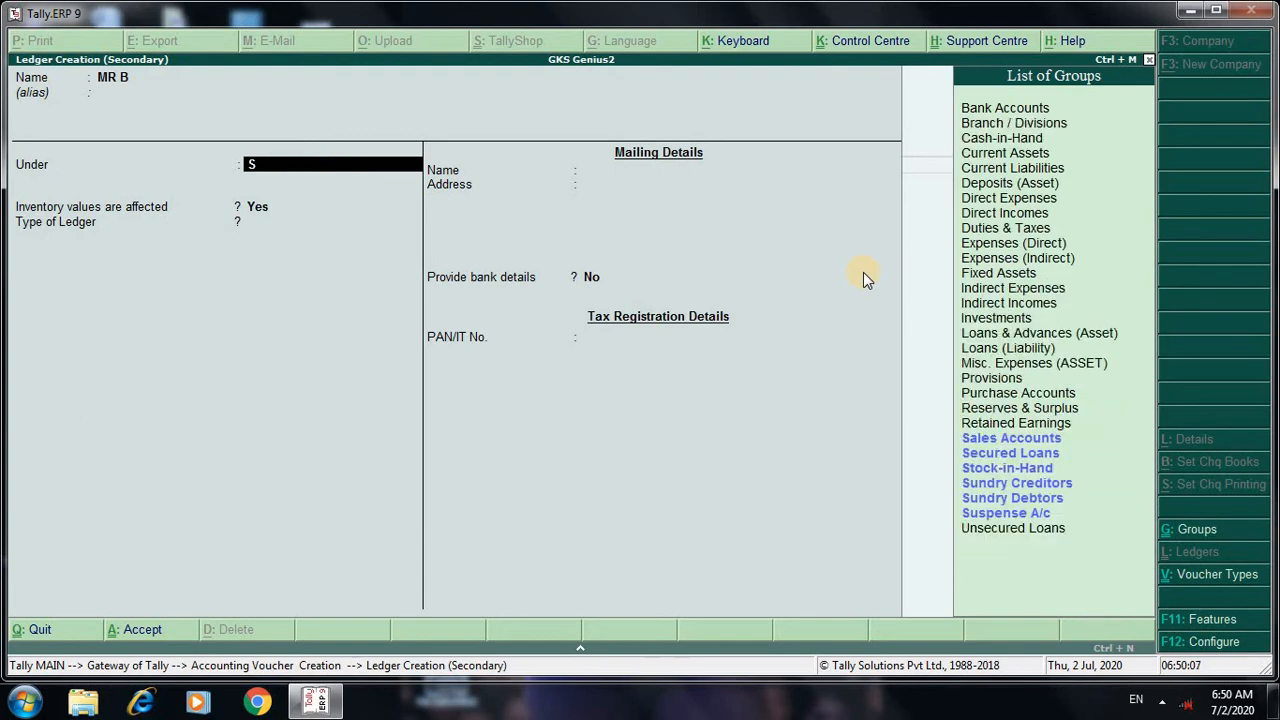
key("Down")
key("Down")
key("Down")
key("Down")
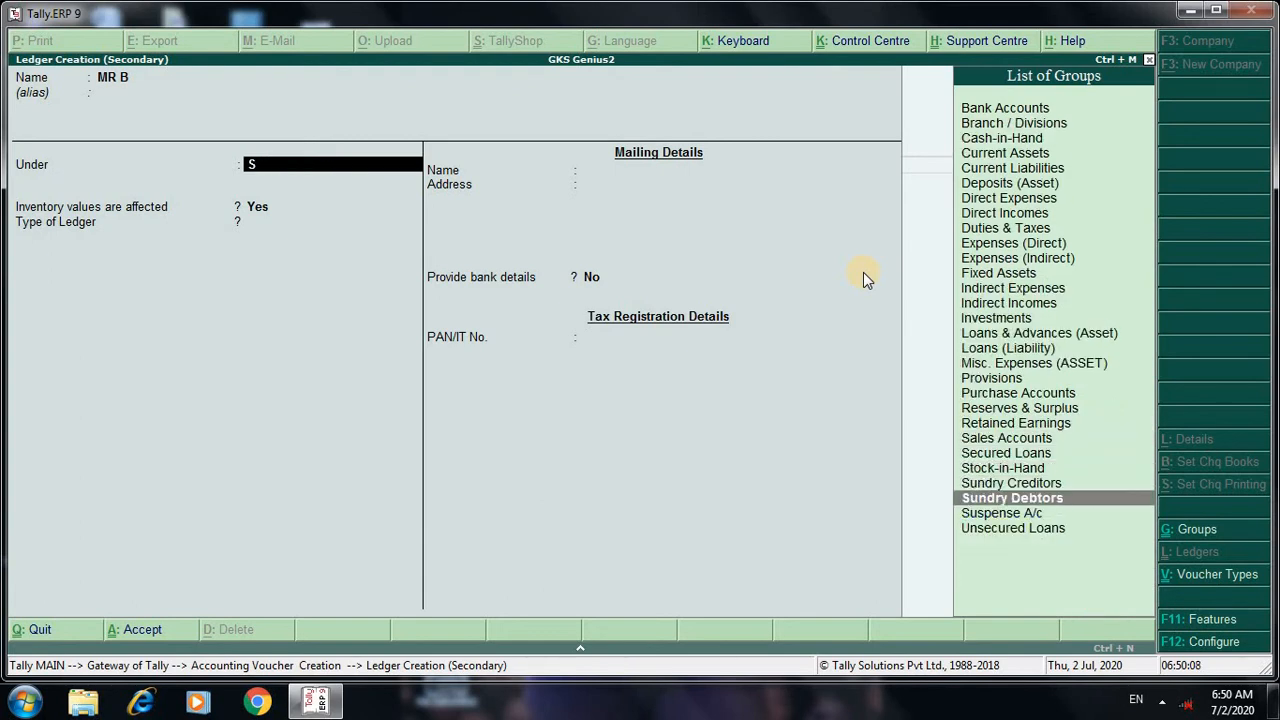
key("Return")
Keep bill-by-bill balances as No and the default India and Uttar Pradesh mailing details, and save the MR B ledger
key("Return")
key("Return")
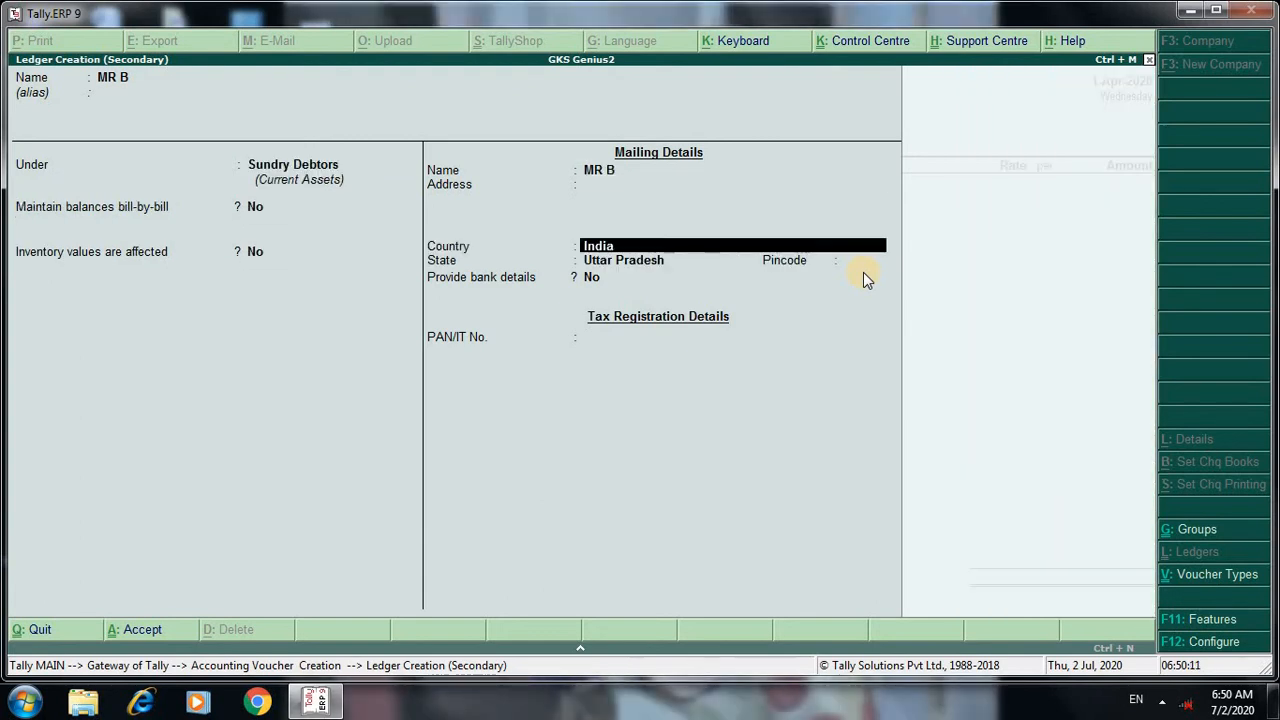
key("Return")
key("Return")
key("Return")
key("Return")
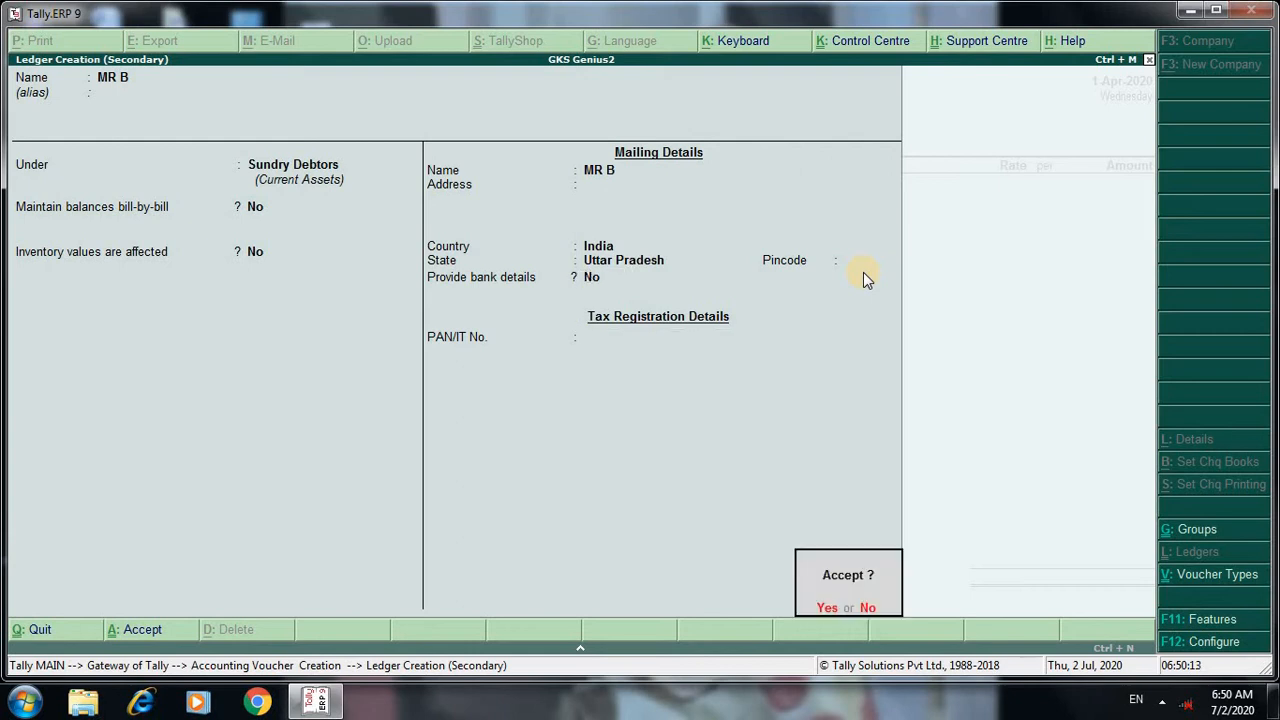
key("Return")
Leave MR B's despatch and order details blank and accept the default buyer's details with Uttar Pradesh as the state
key("Return")
key("Return")
key("Return")
key("Return")
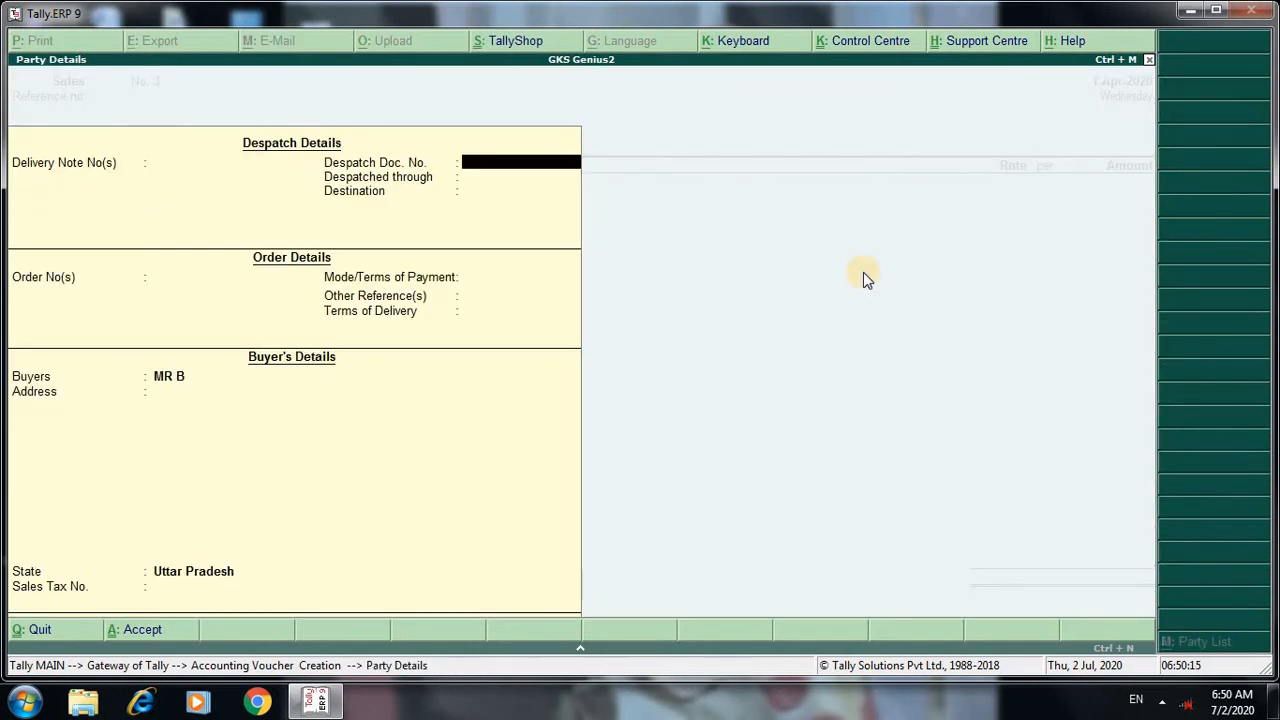
key("Return")
key("BackSpace")
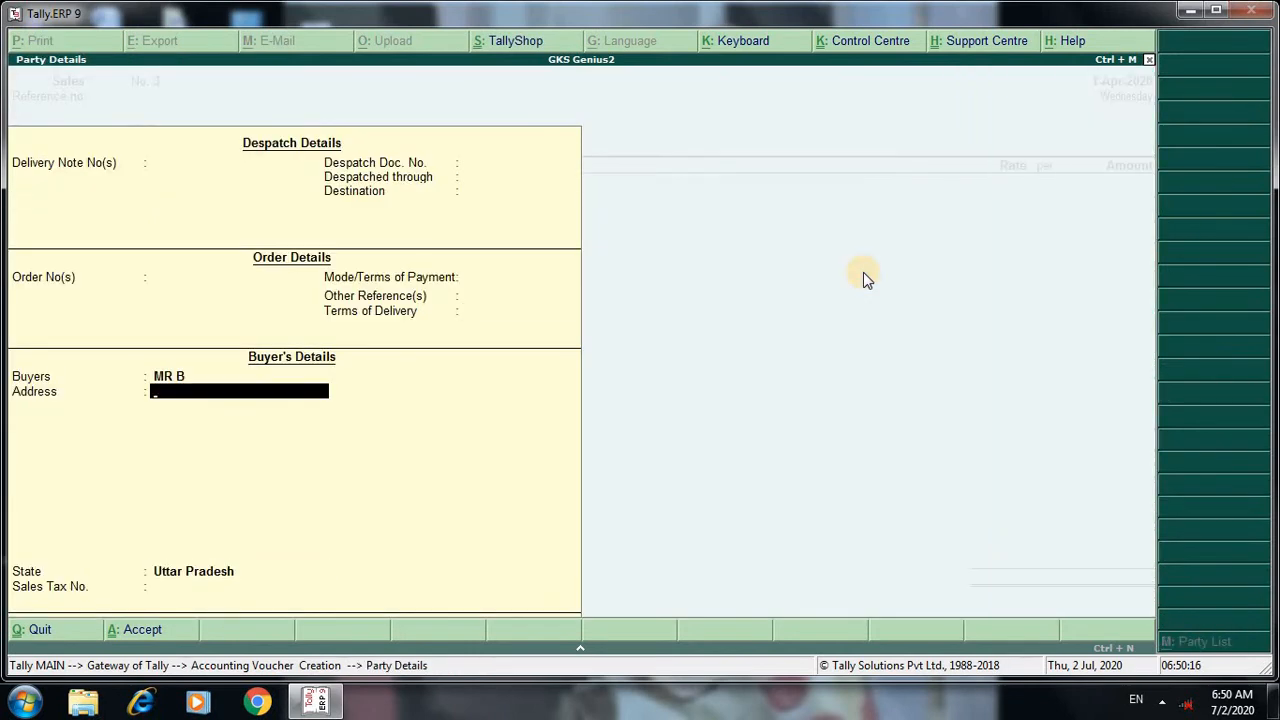
key("Return")
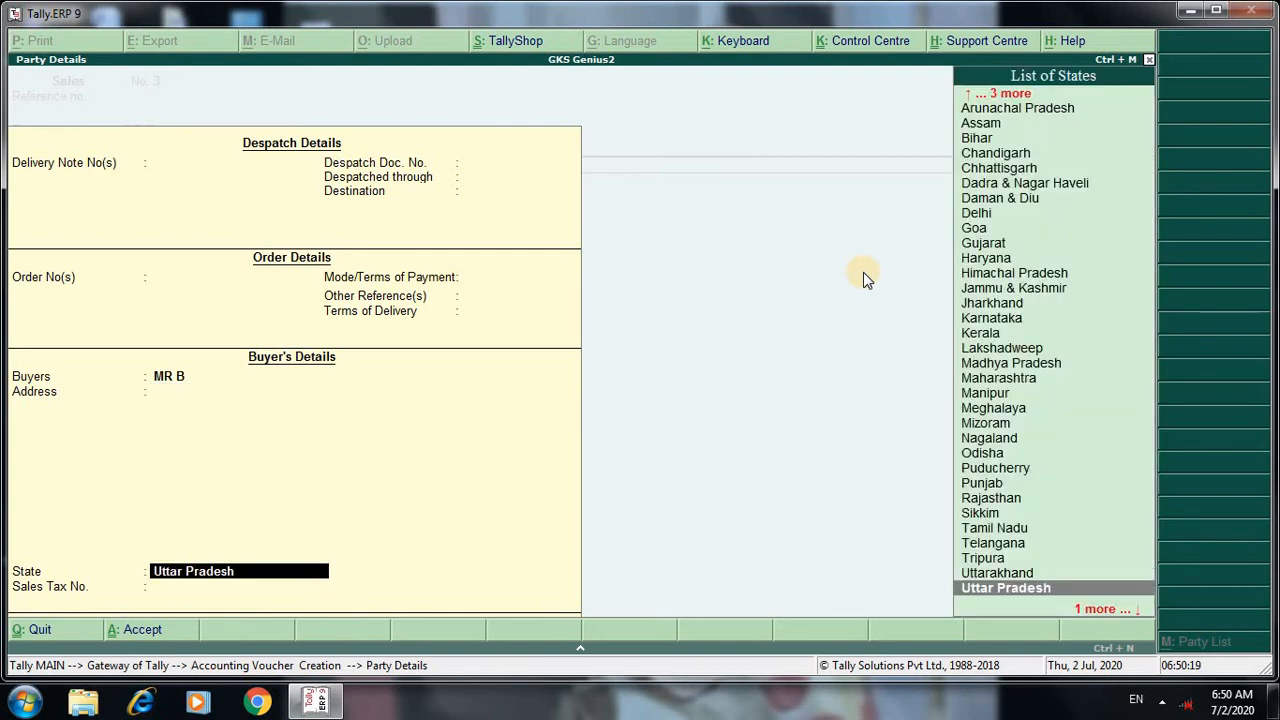
key("Return")
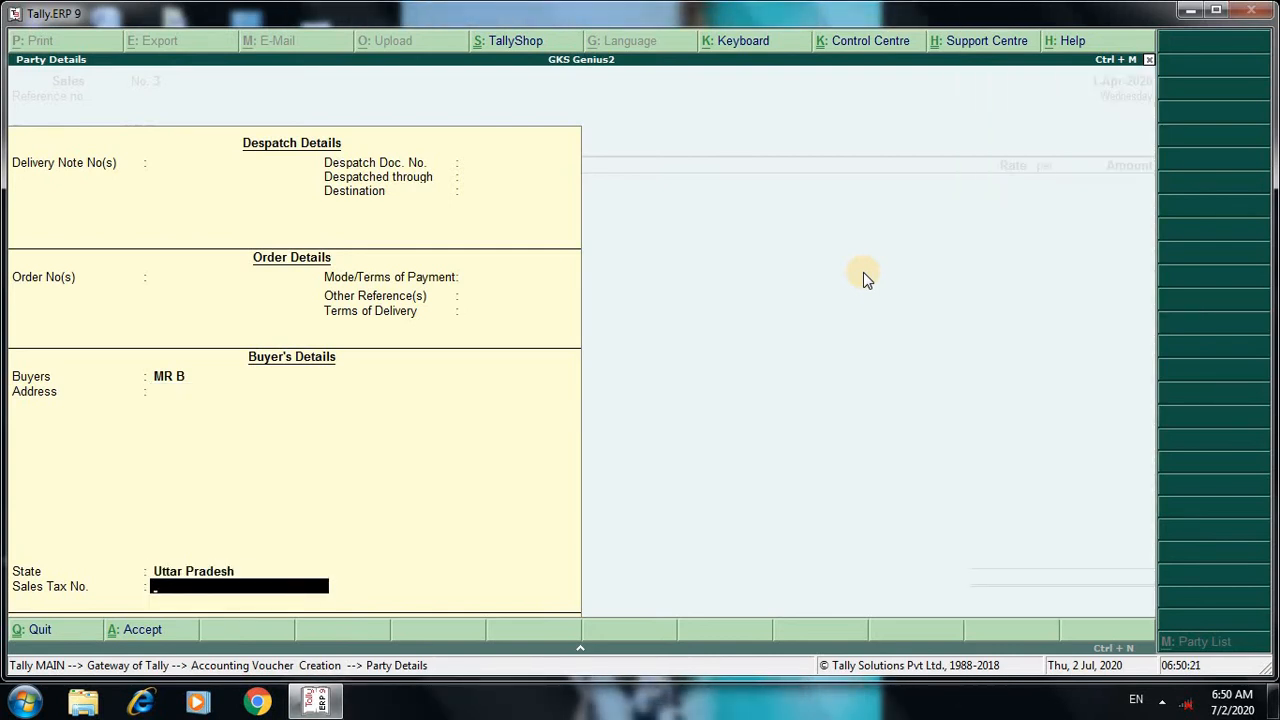
key("Return")
Add the Sale ledger at 20,000 to MR B's credit sales voucher and save it without a narration
key("Down")
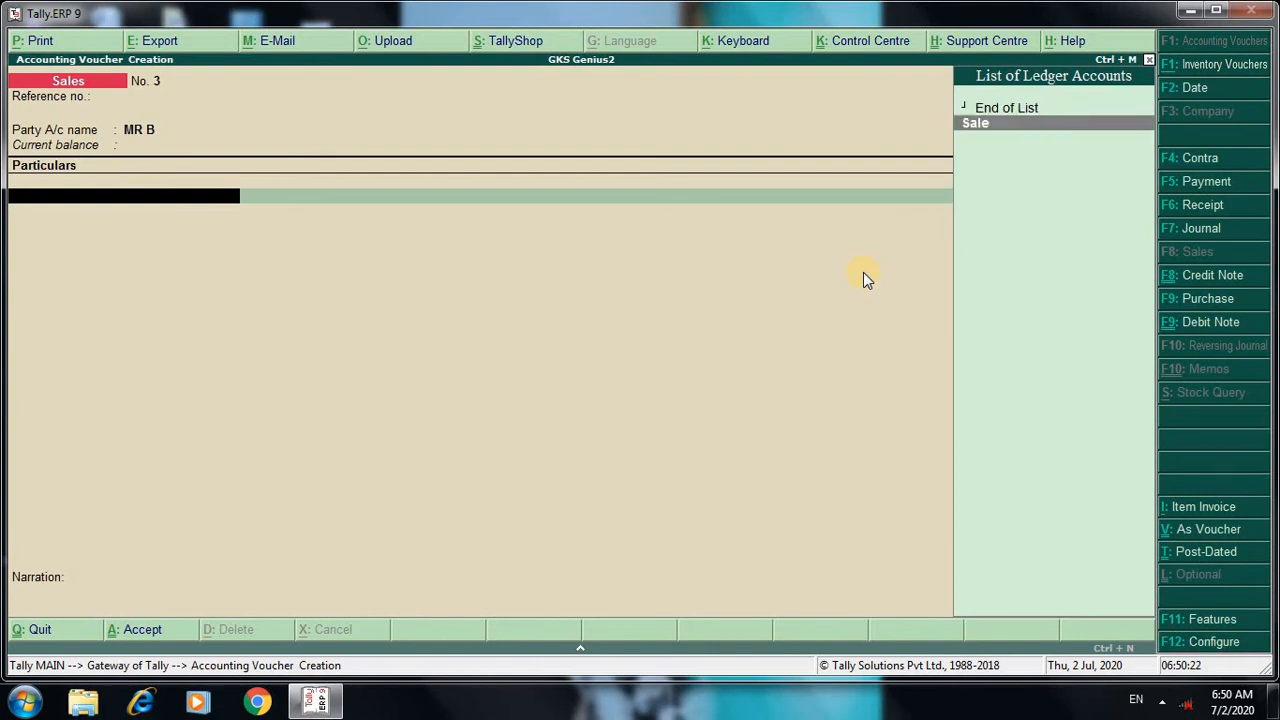
key("Return")
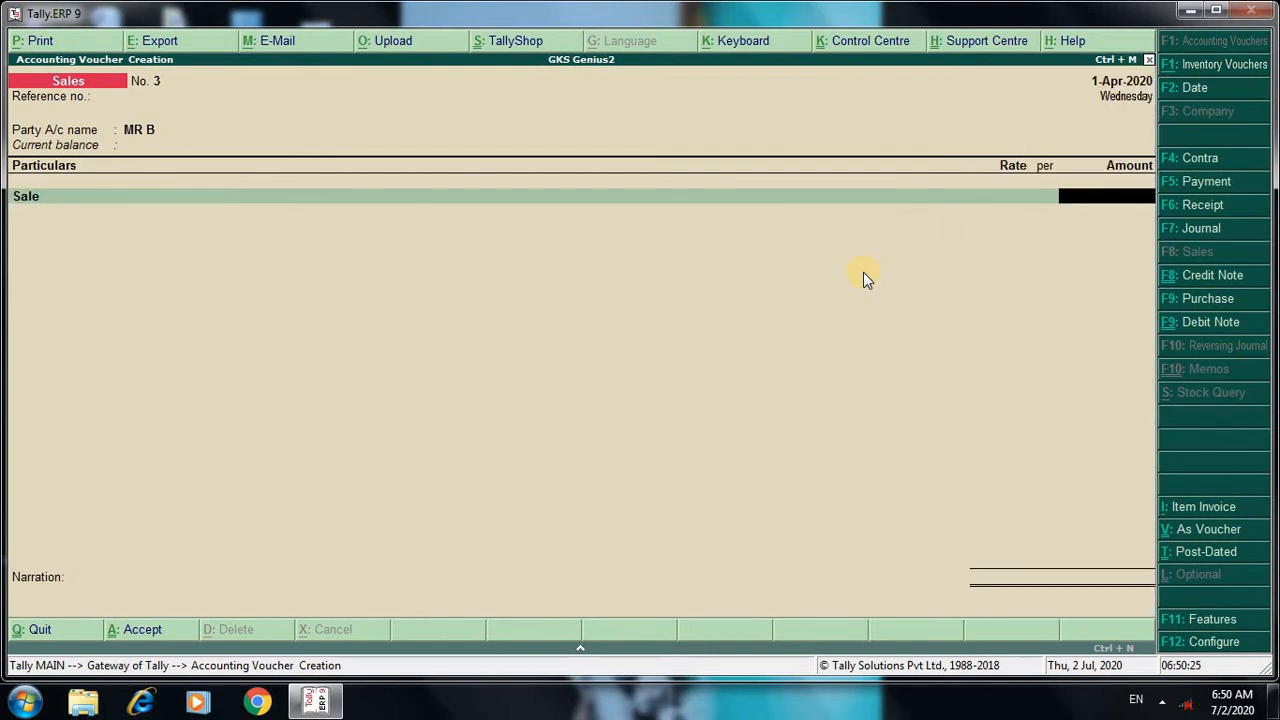
type("20000")
key("Return")
key("Return")
key("Return")
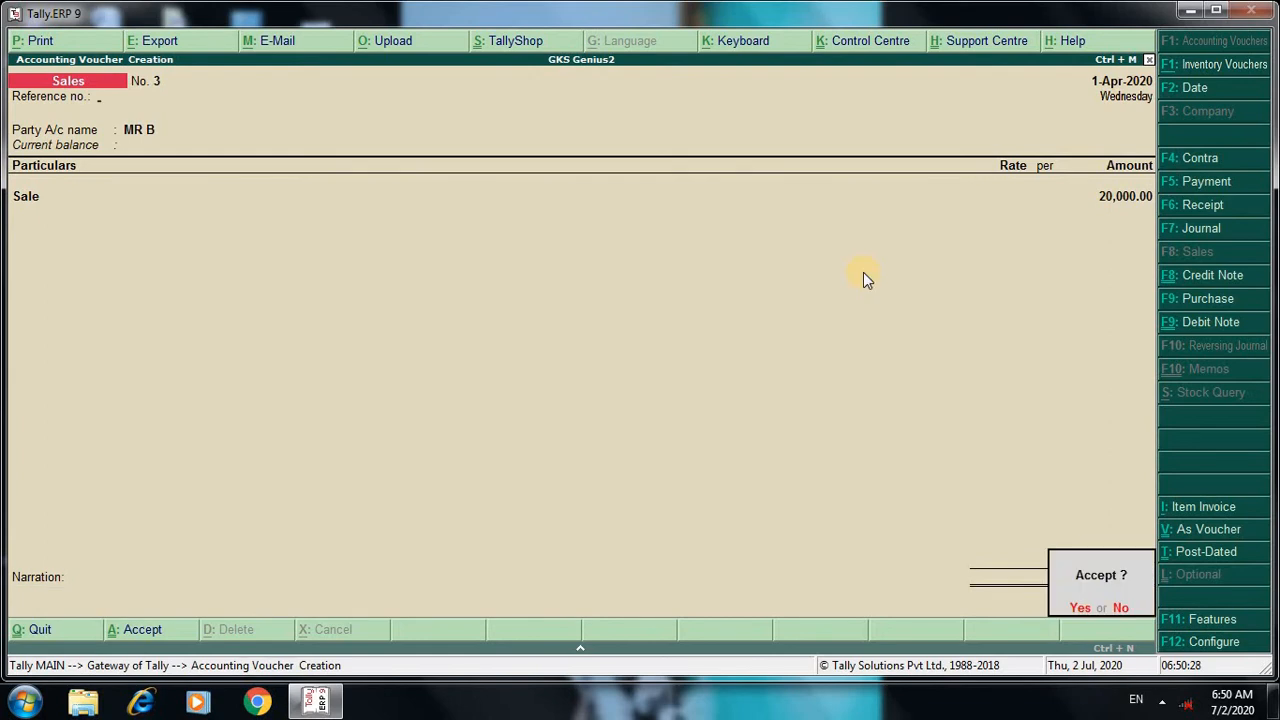
key("y")
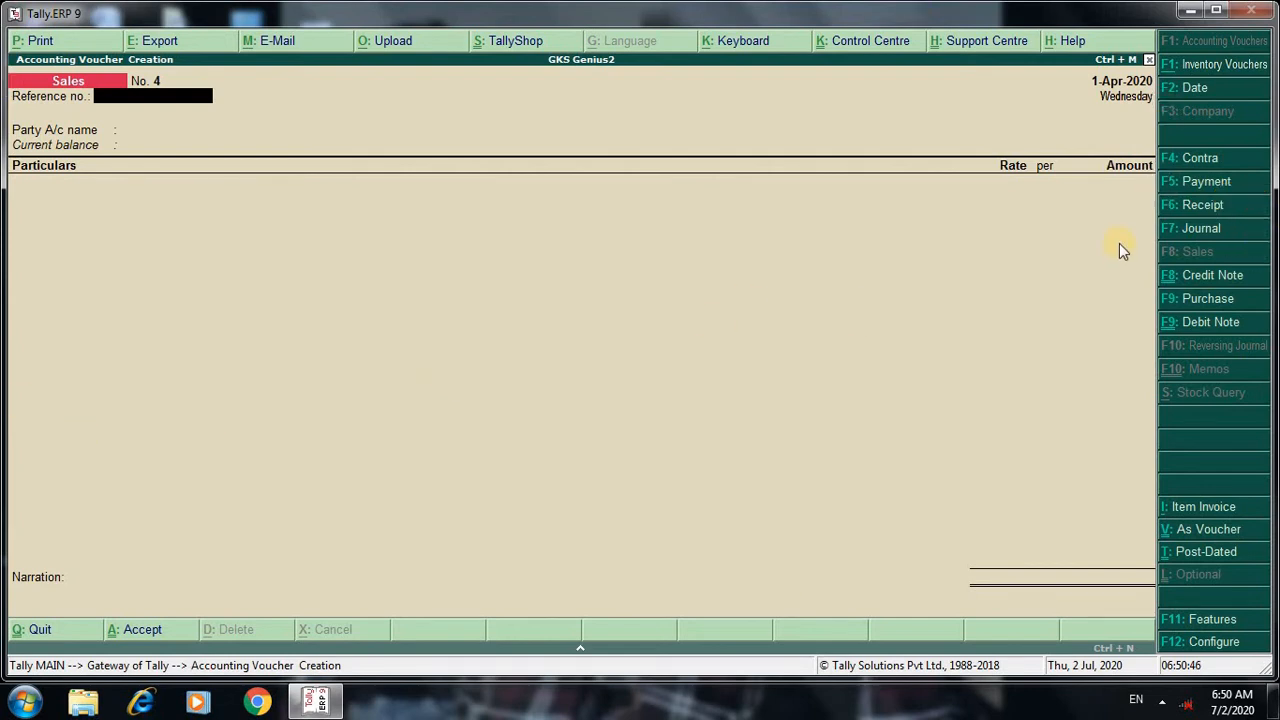
Start a Receipt voucher with Cash as the account and MR B as the ledger in the particulars
left_click(1224, 212)
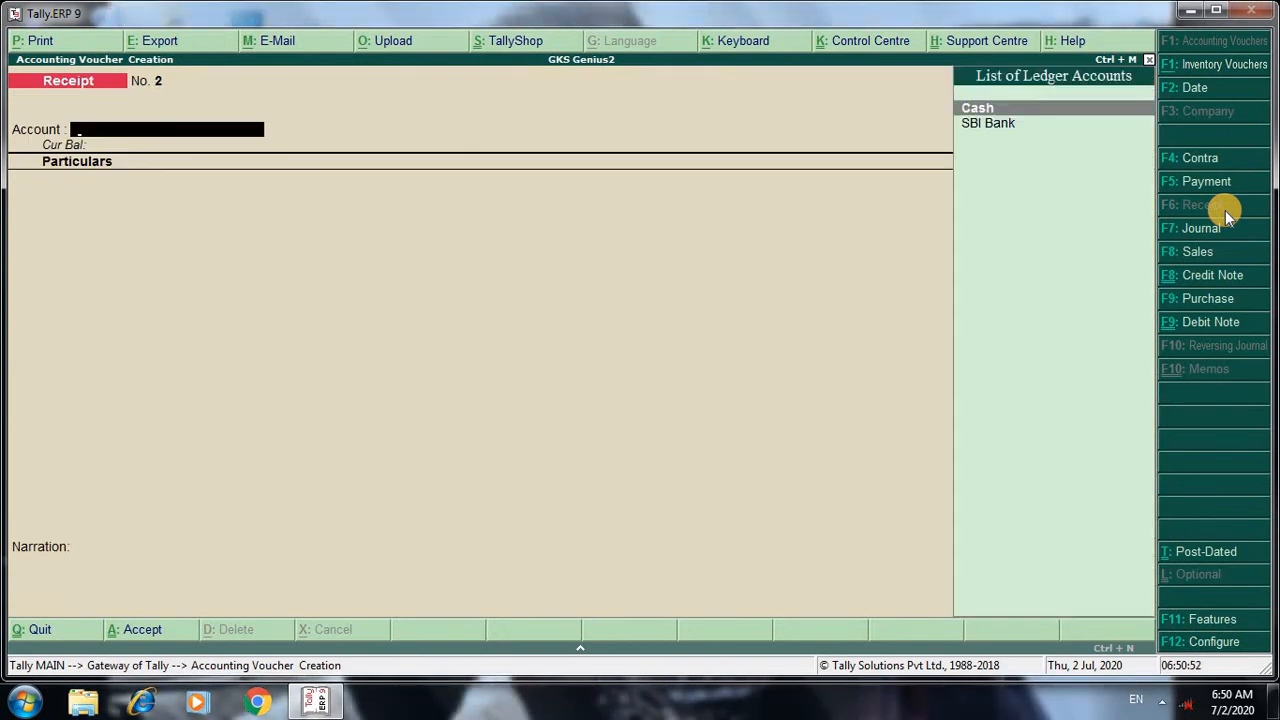
key("Return")
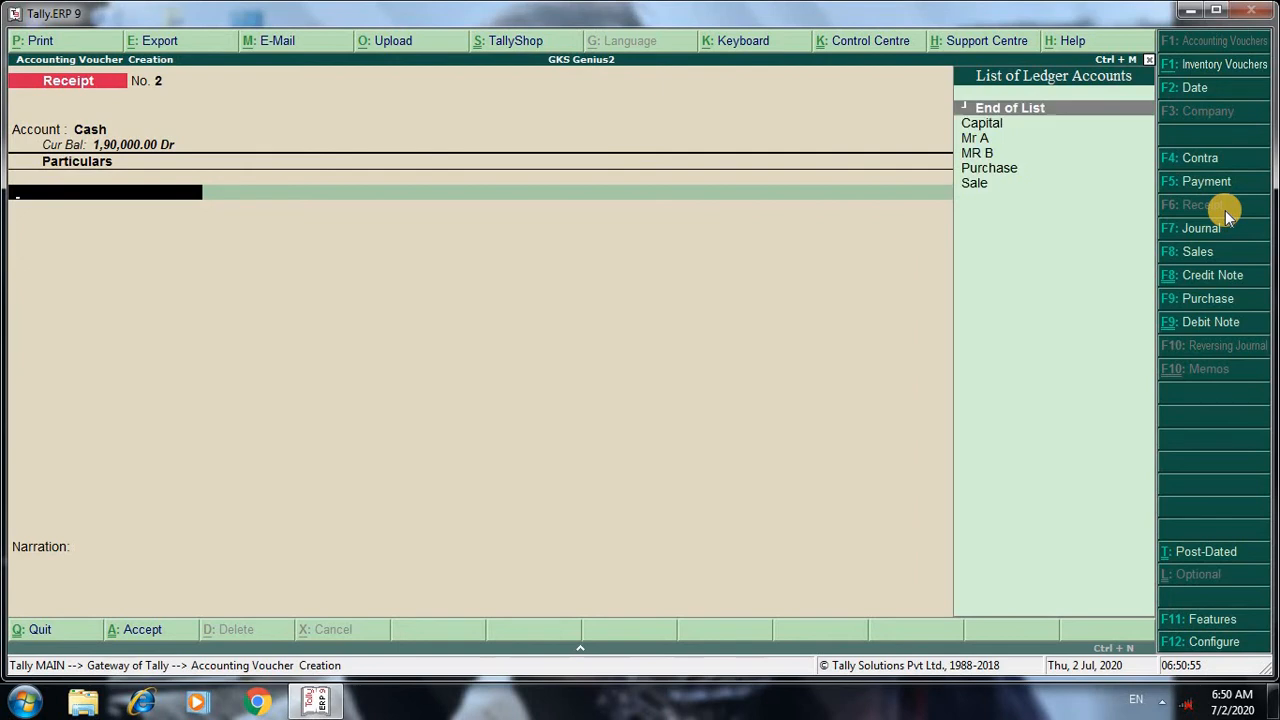
key("Down")
key("Down")
key("Down")
key("Return")
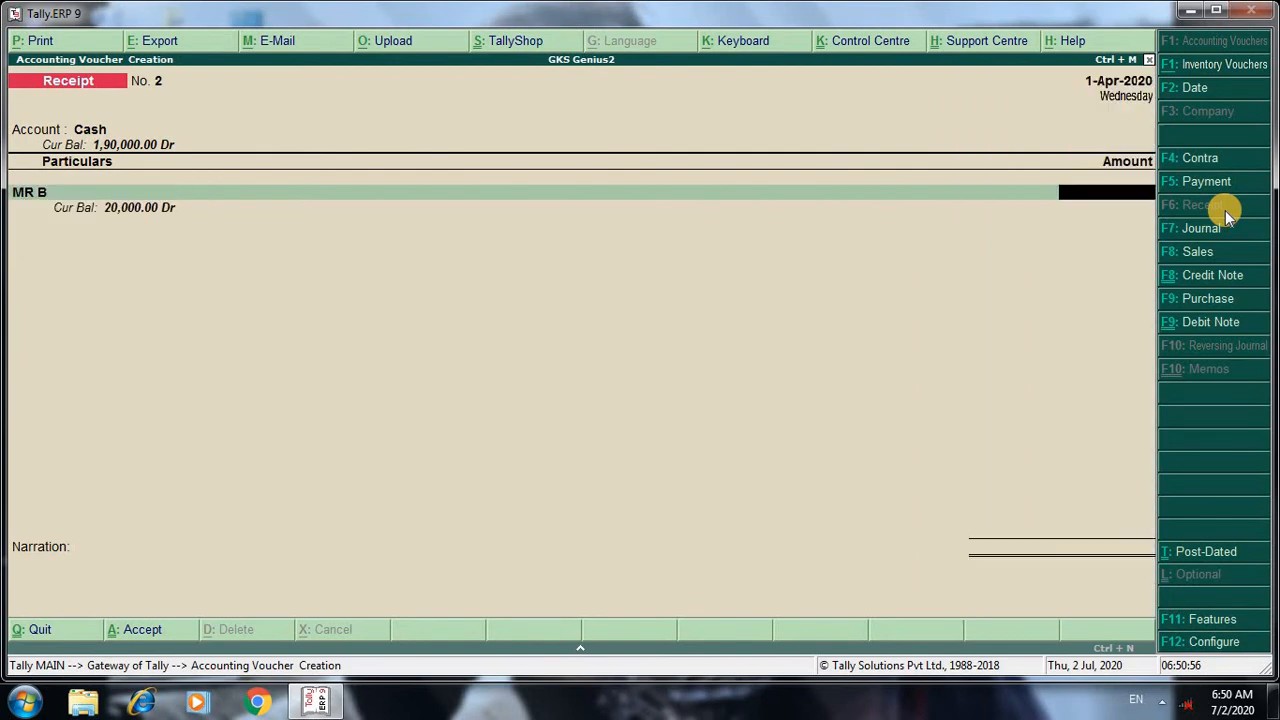
Set the cash receipt from MR B to 10,000 and save the voucher without a narration
type("10,000")
key("Return")
key("Return")
key("Return")
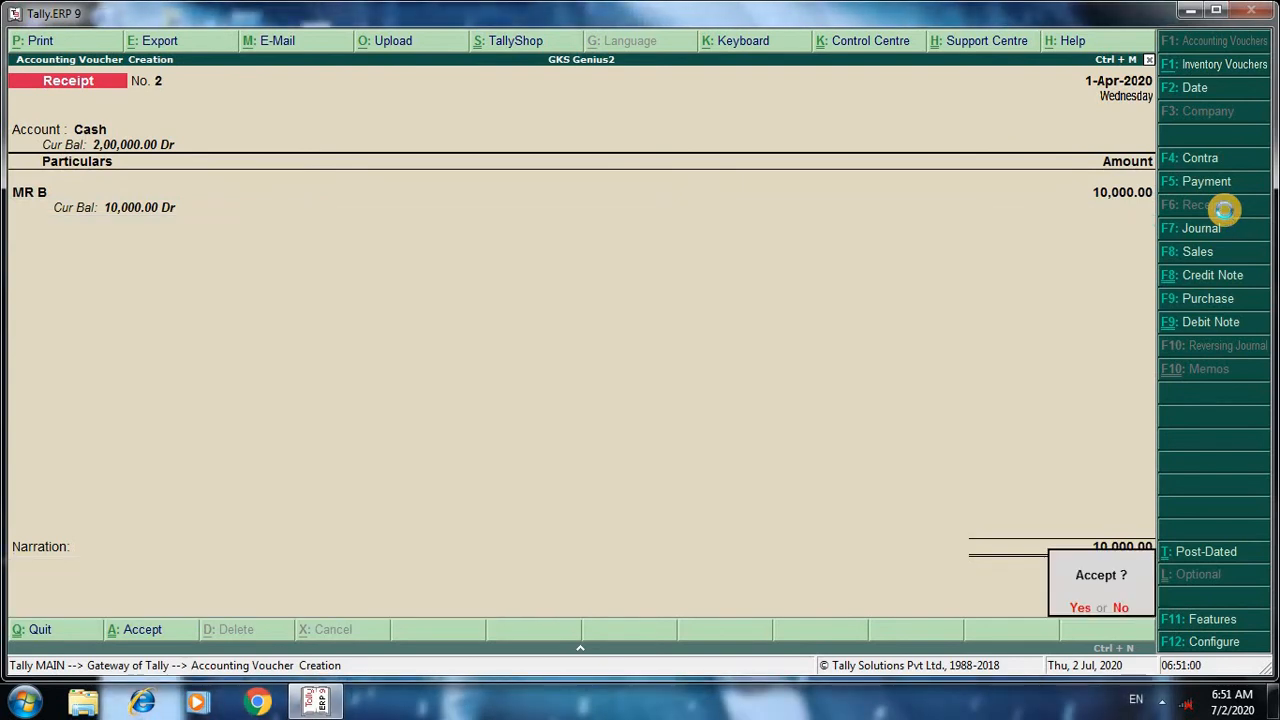
key("Return")
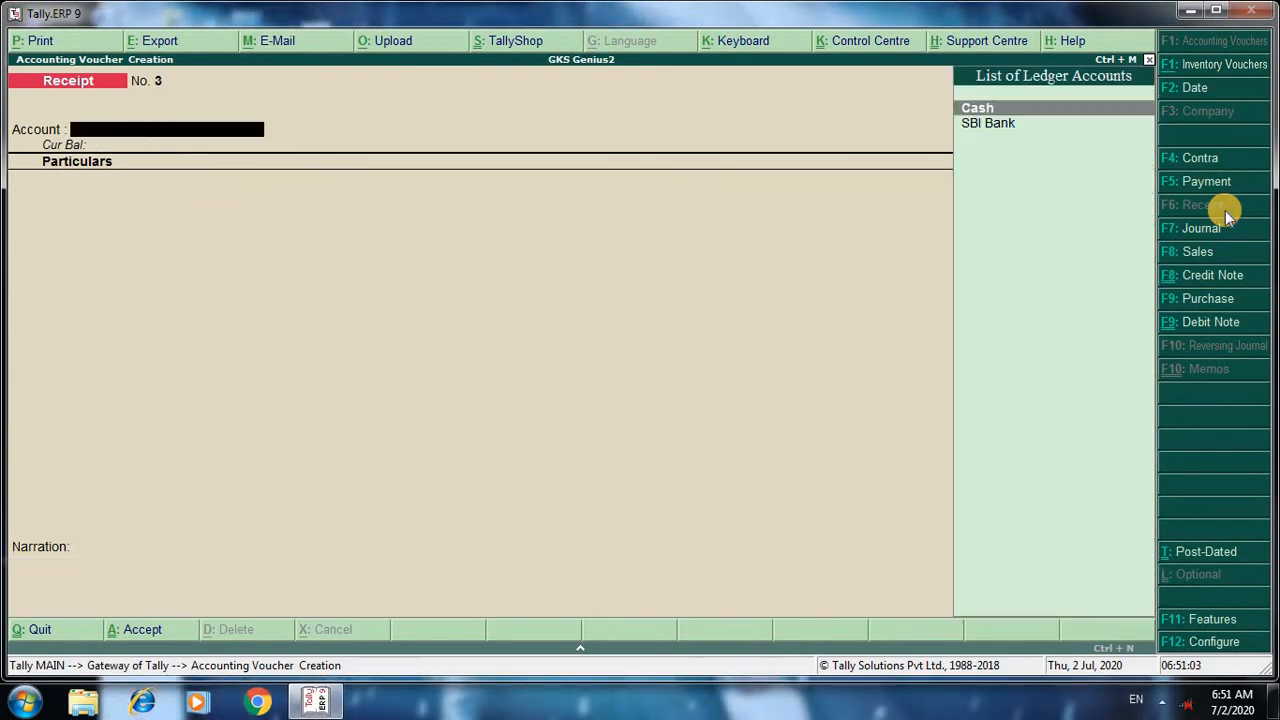
Fill the new Receipt voucher with SBI Bank as the account and MR B as the ledger in the particulars
key("Down")
key("Return")
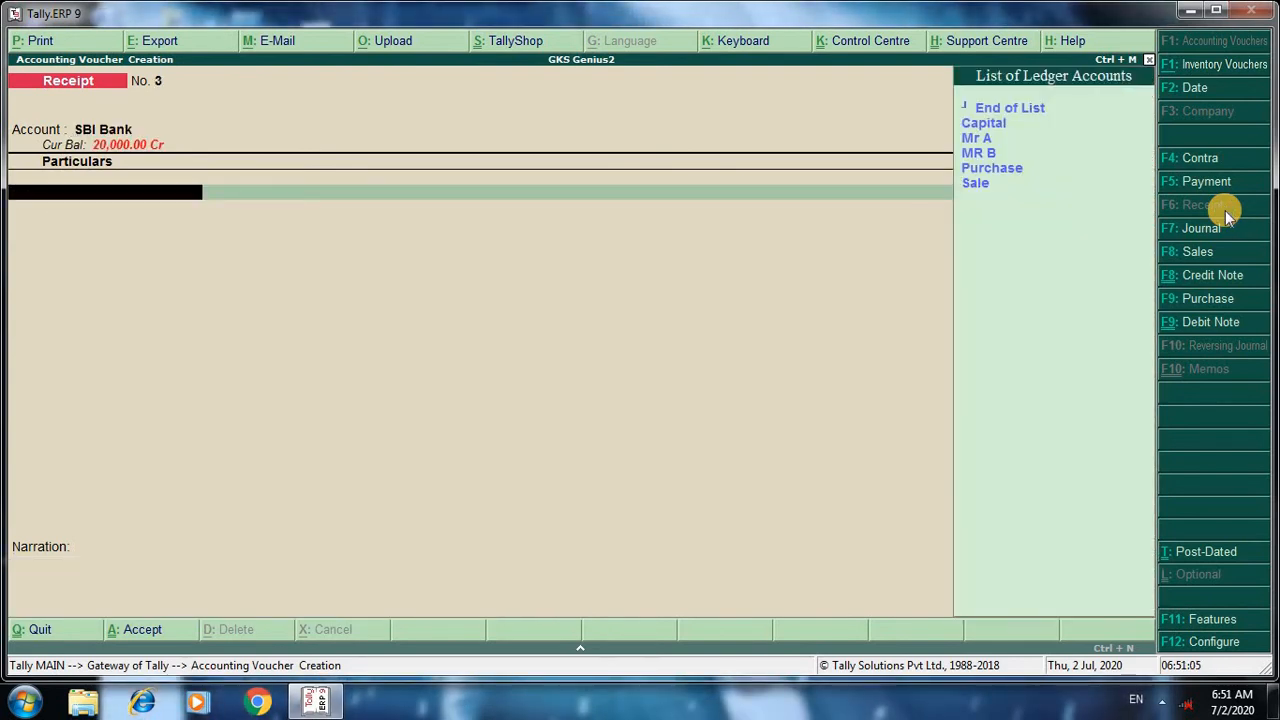
key("Down")
key("Down")
key("Down")
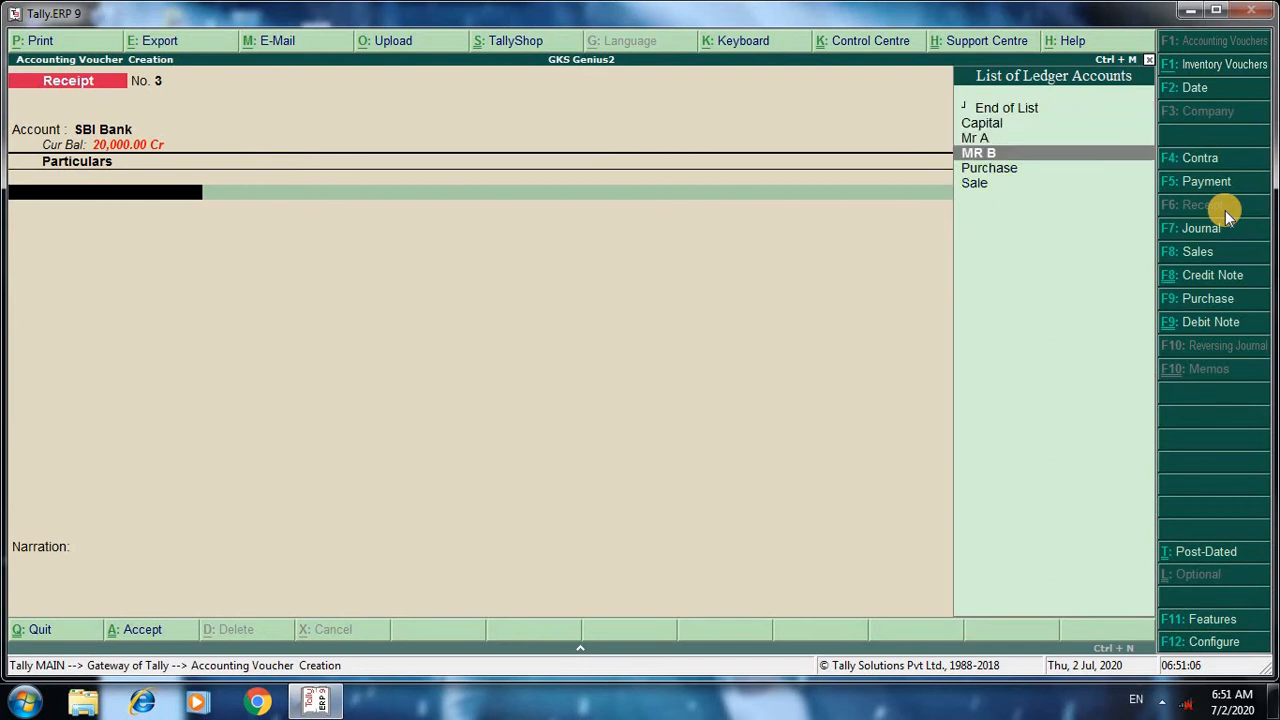
key("Return")
Set the bank receipt from MR B to 10,000 and save the voucher without a narration
type("10000")
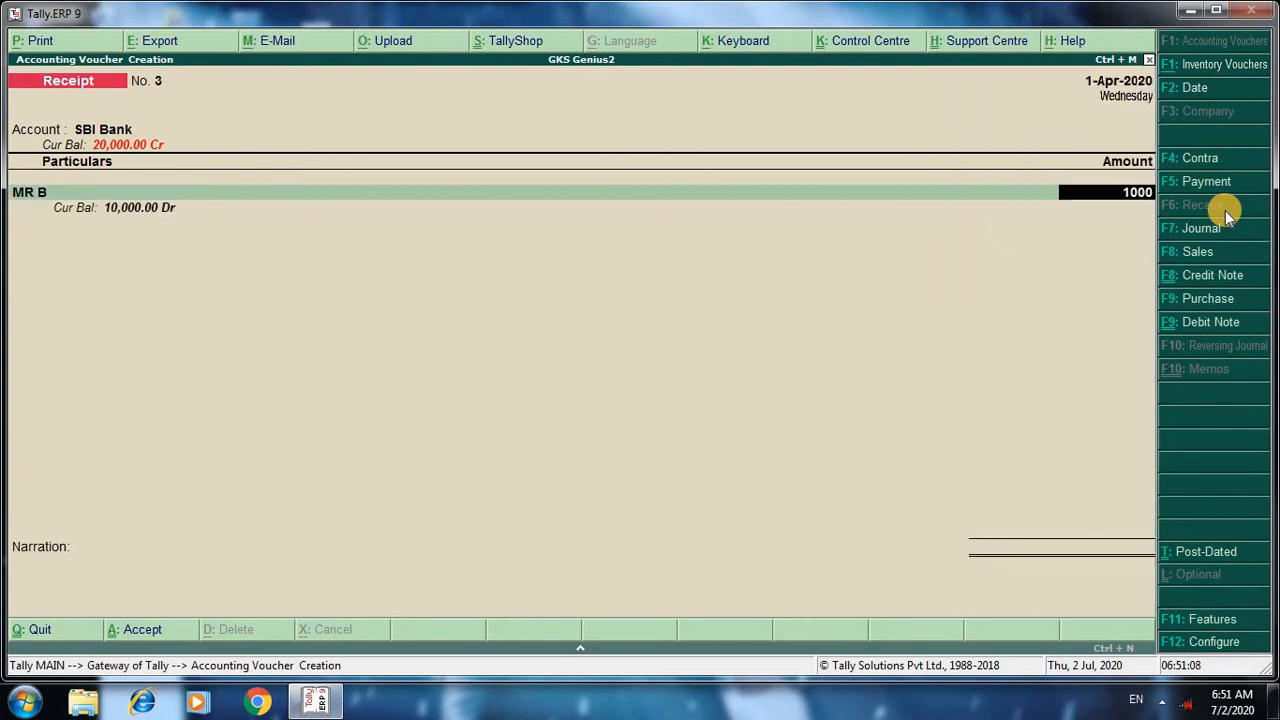
key("Return")
key("Return")
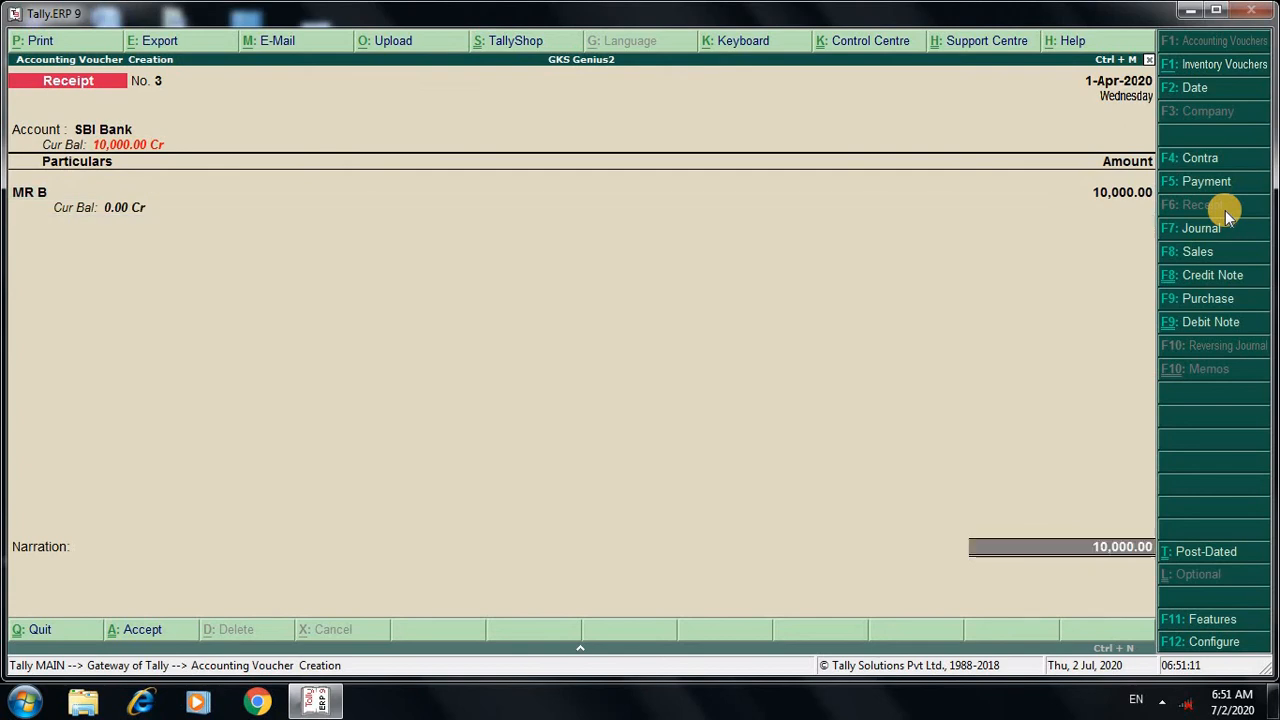
key("Return")
key("Return")
key("Return")
key("Return")
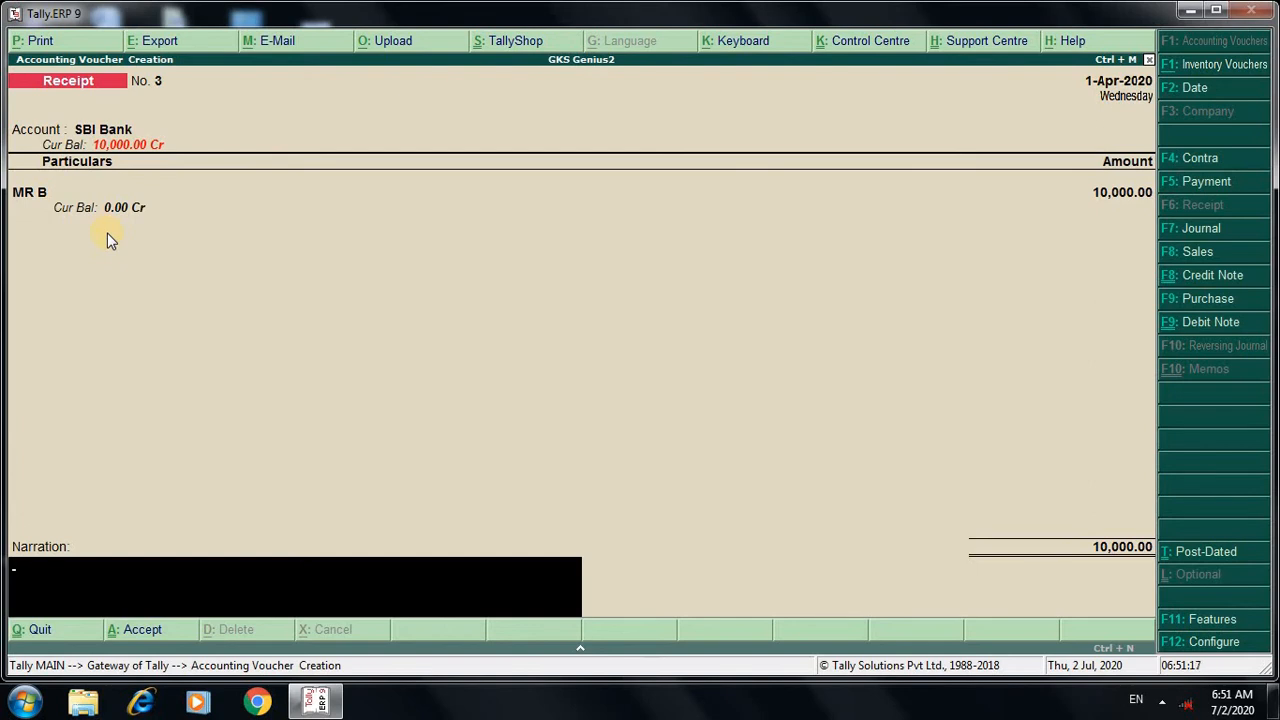
key("Return")
key("Return")
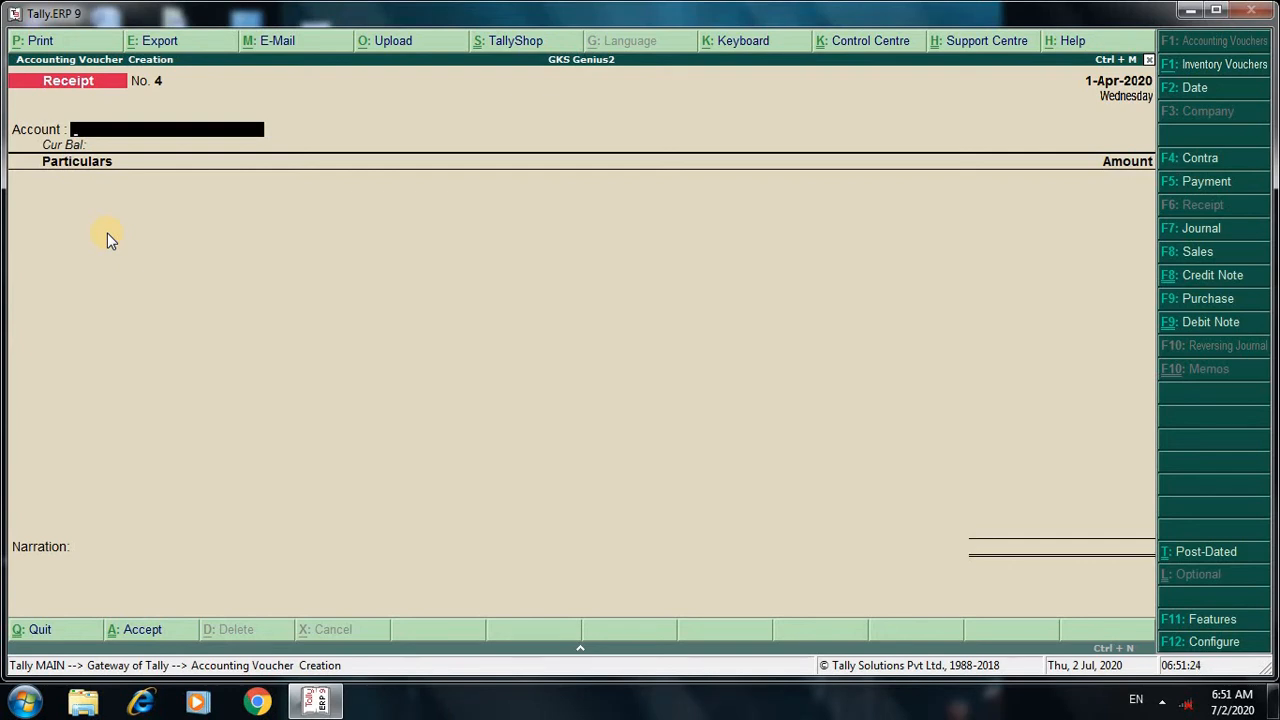
Start a Payment voucher with Cash as the account and begin a new ledger named Salary from its particulars
left_click(1221, 186)
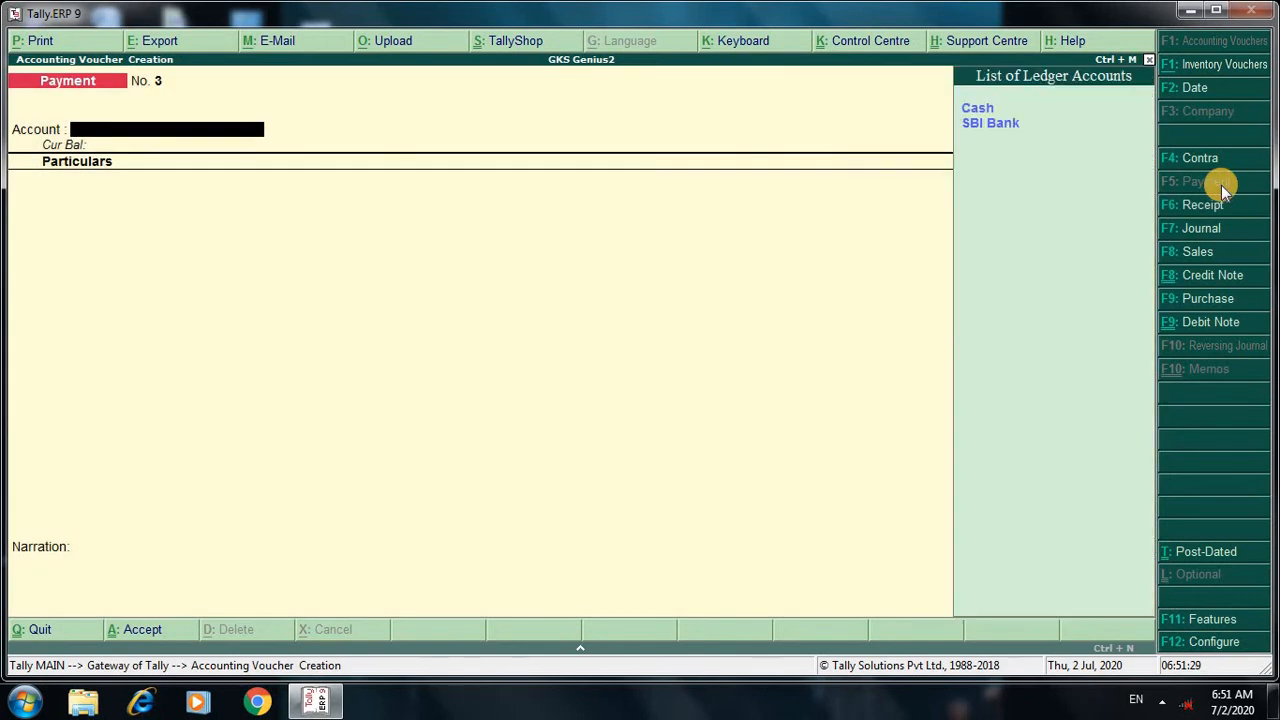
key("Return")
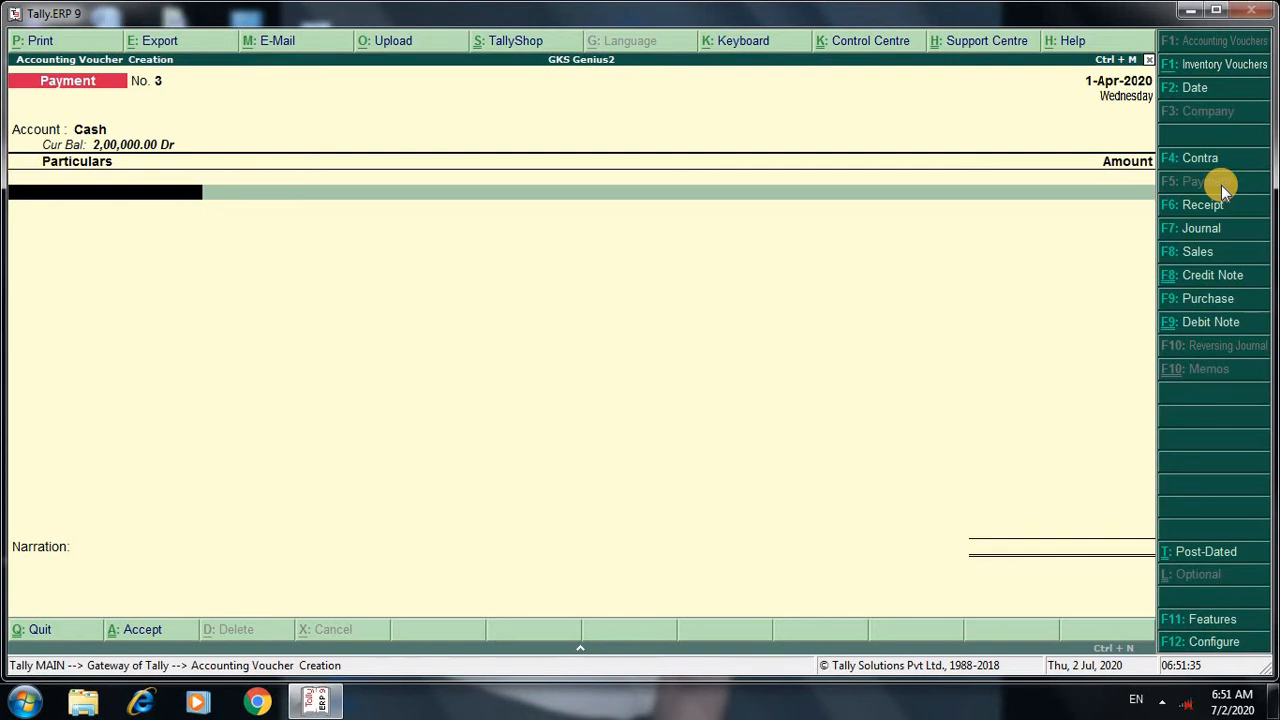
key("alt+c")
type("Salary")
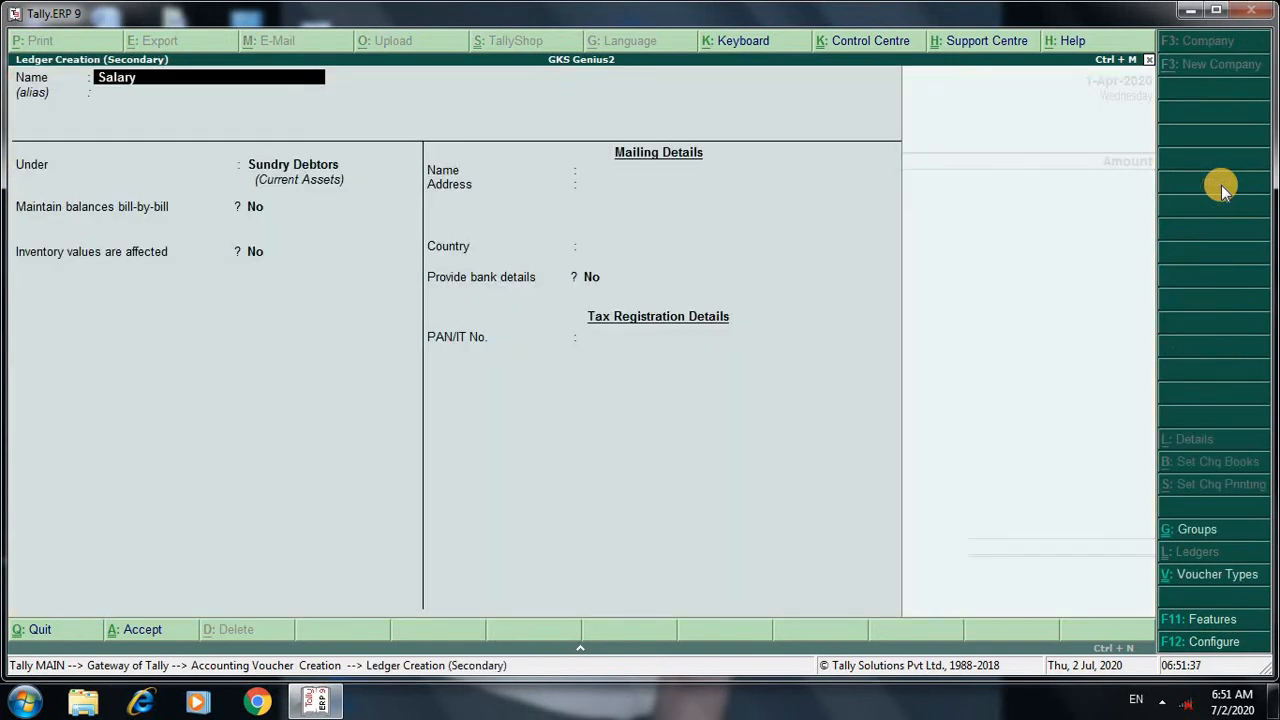
key("Return")
Place the Salary ledger under Indirect Expenses and save it with inventory values not affected
type("I")
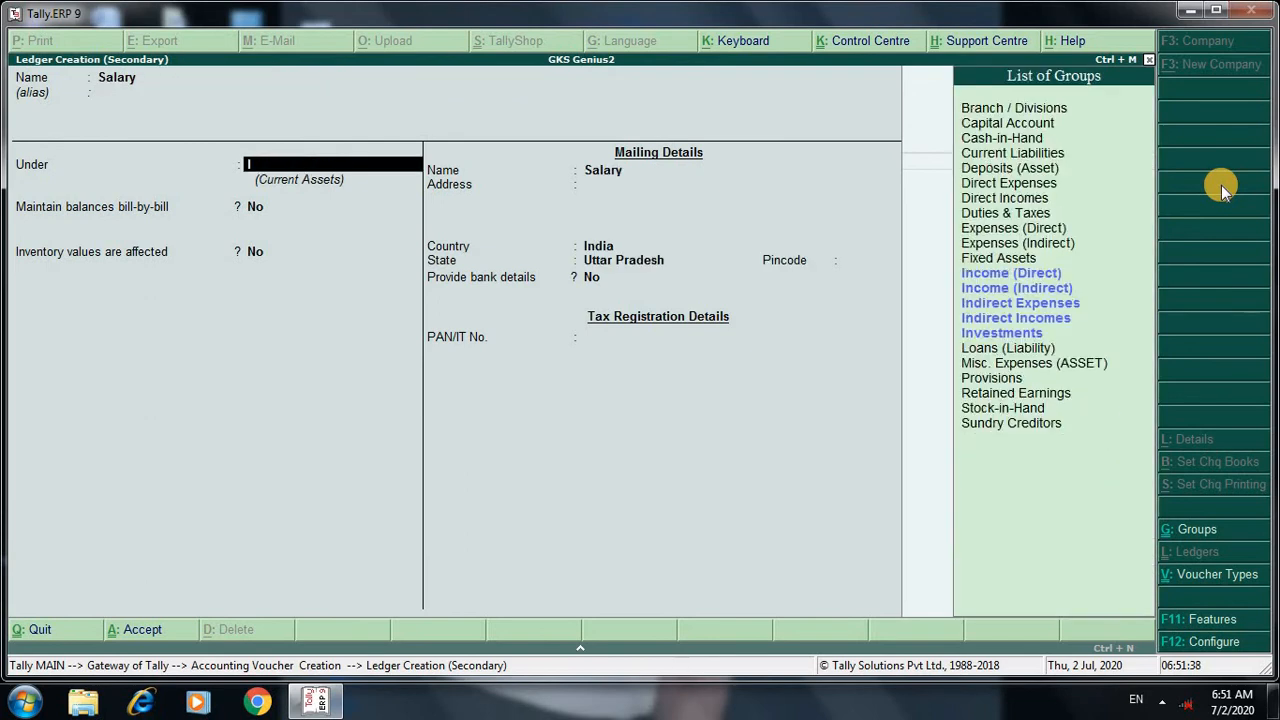
key("Down")
key("Down")
key("Down")
key("Return")
key("Return")
key("Return")
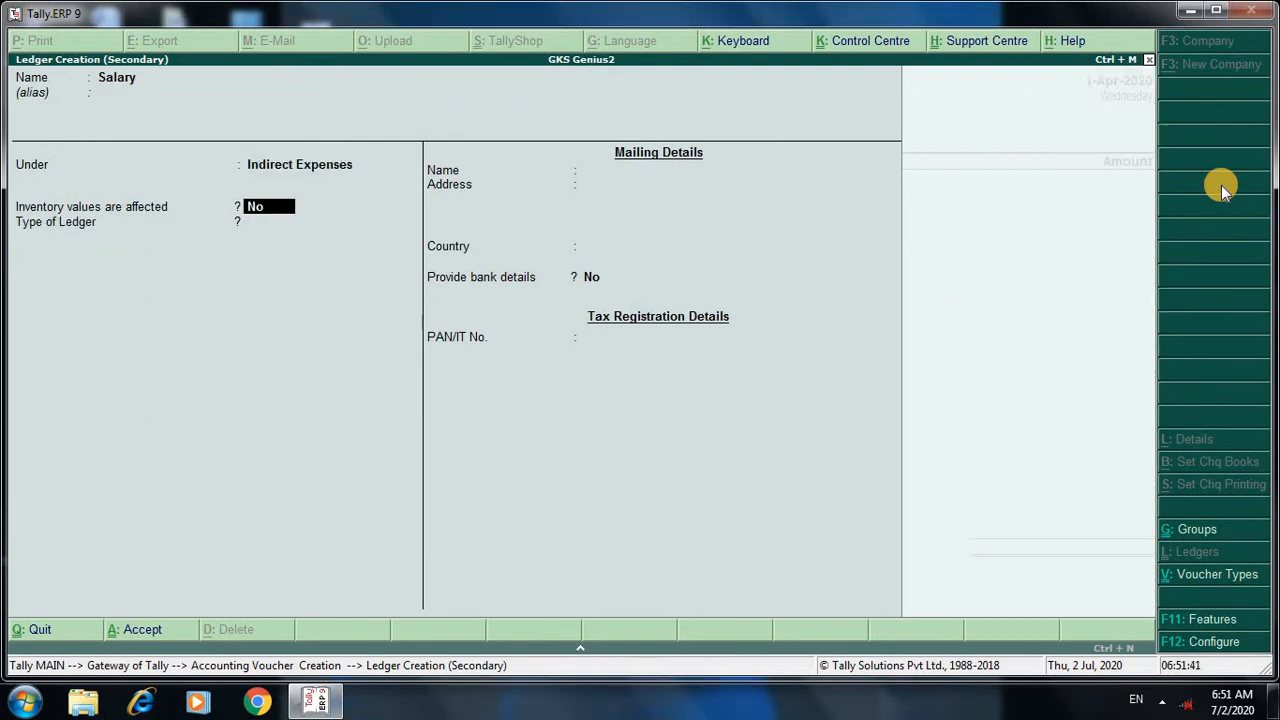
key("Return")
key("Return")
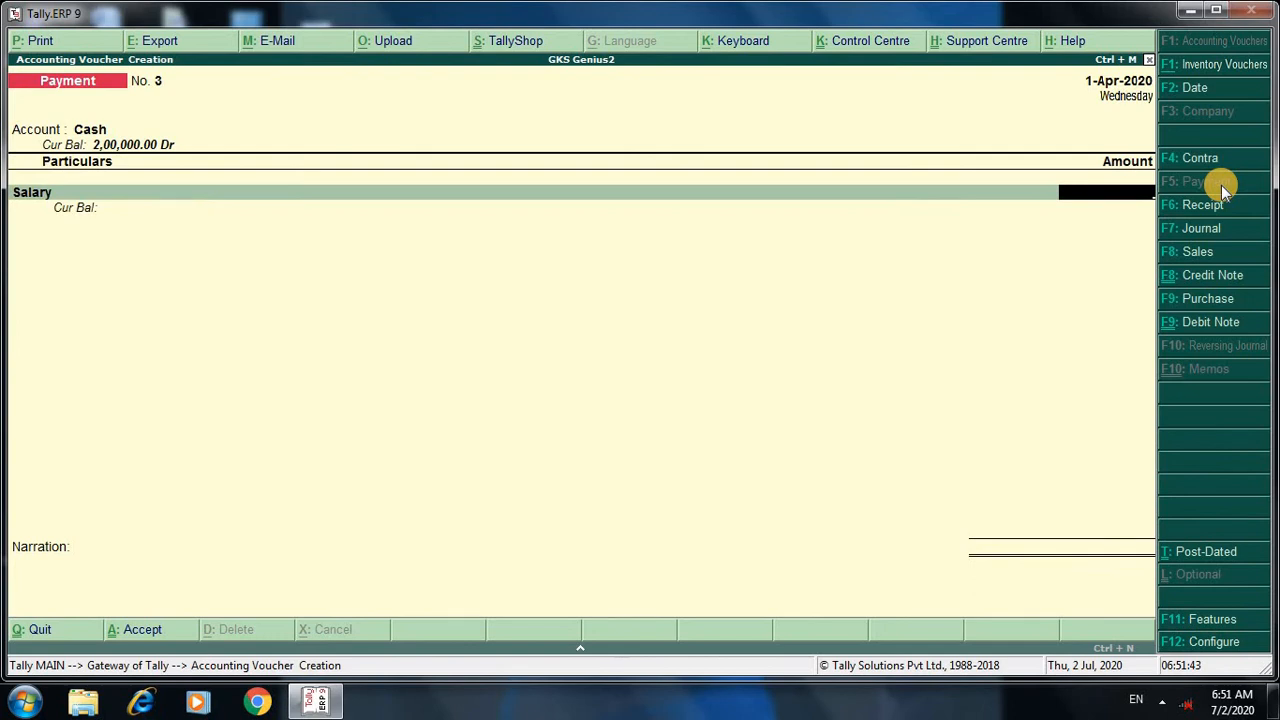
Set the cash salary payment to 10,000 and save the voucher without a narration
type("10000")
key("Return")
key("Return")
key("Return")
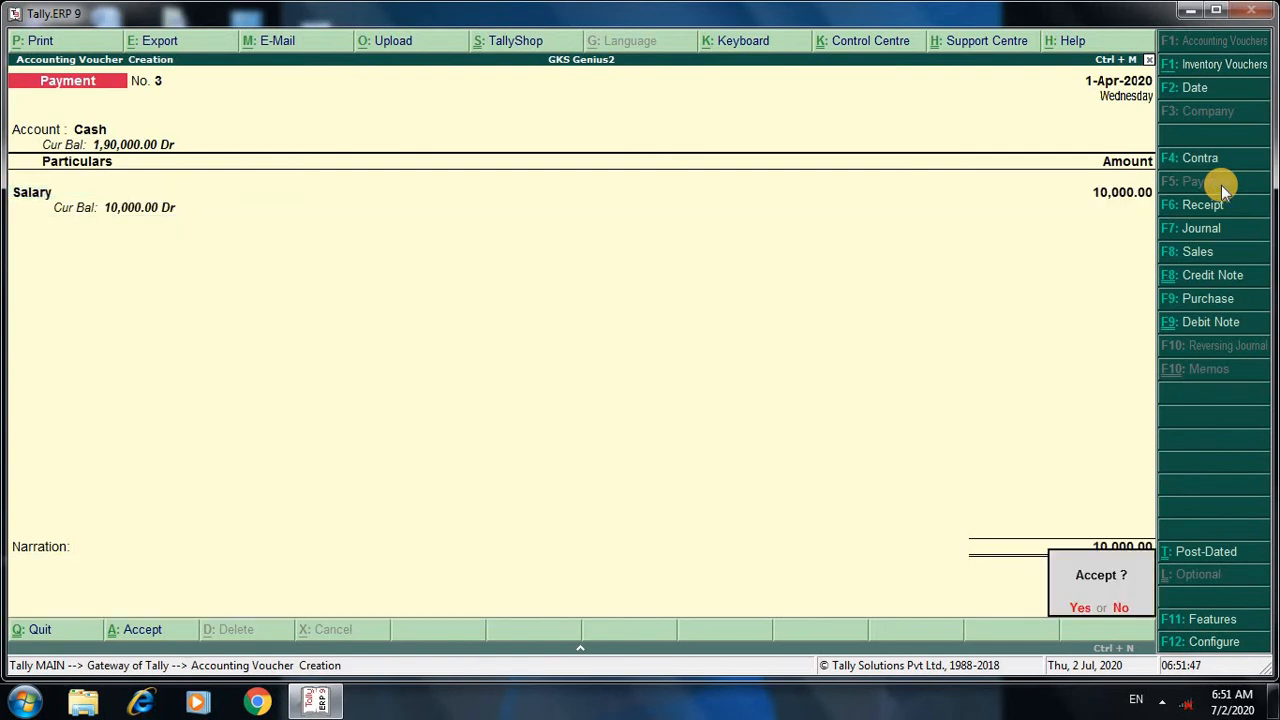
key("Return")
Fill the next Payment voucher with SBI Bank as the account and Salary as the ledger in the particulars
key("Down")
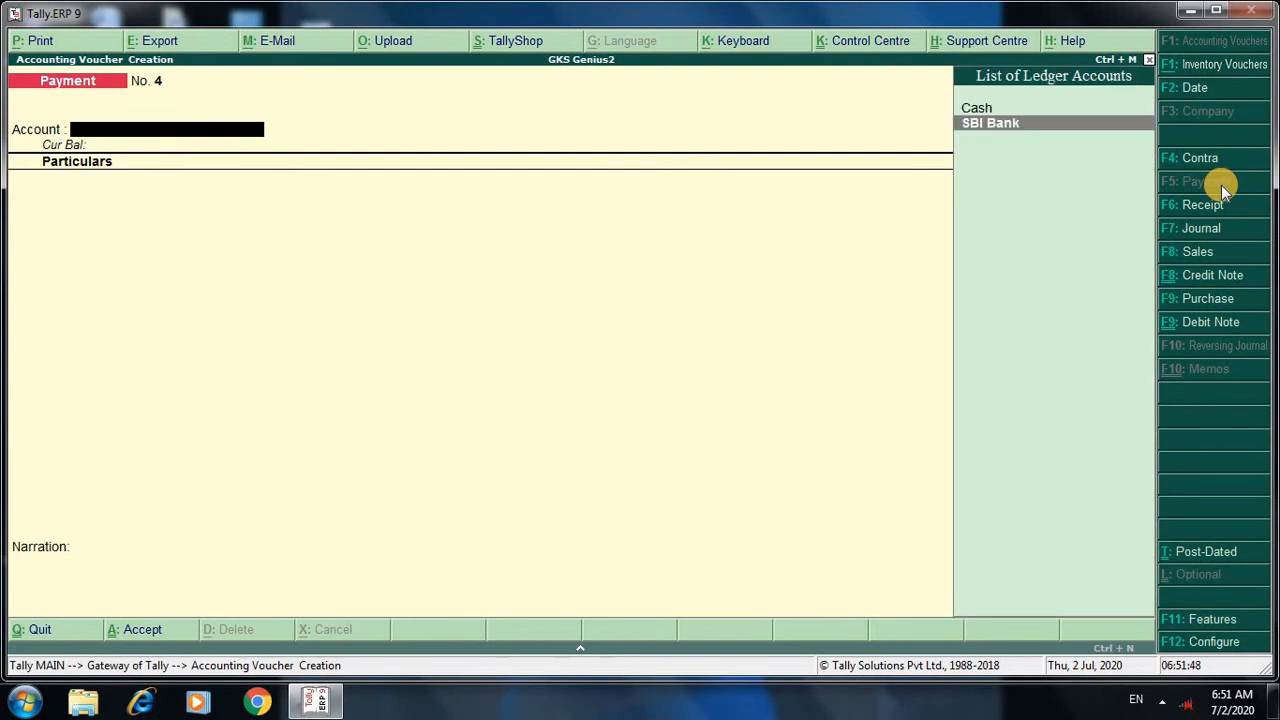
key("Return")
key("Down")
key("Down")
key("Down")
key("Down")
key("Down")
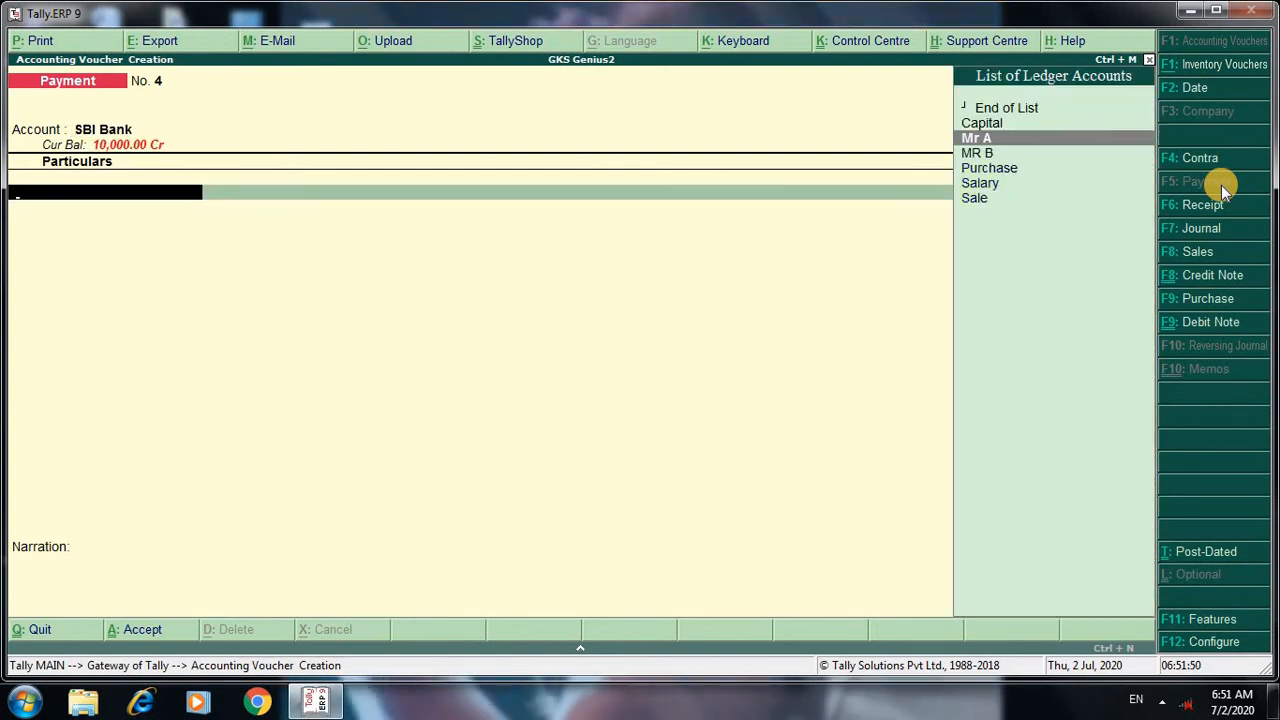
key("Return")
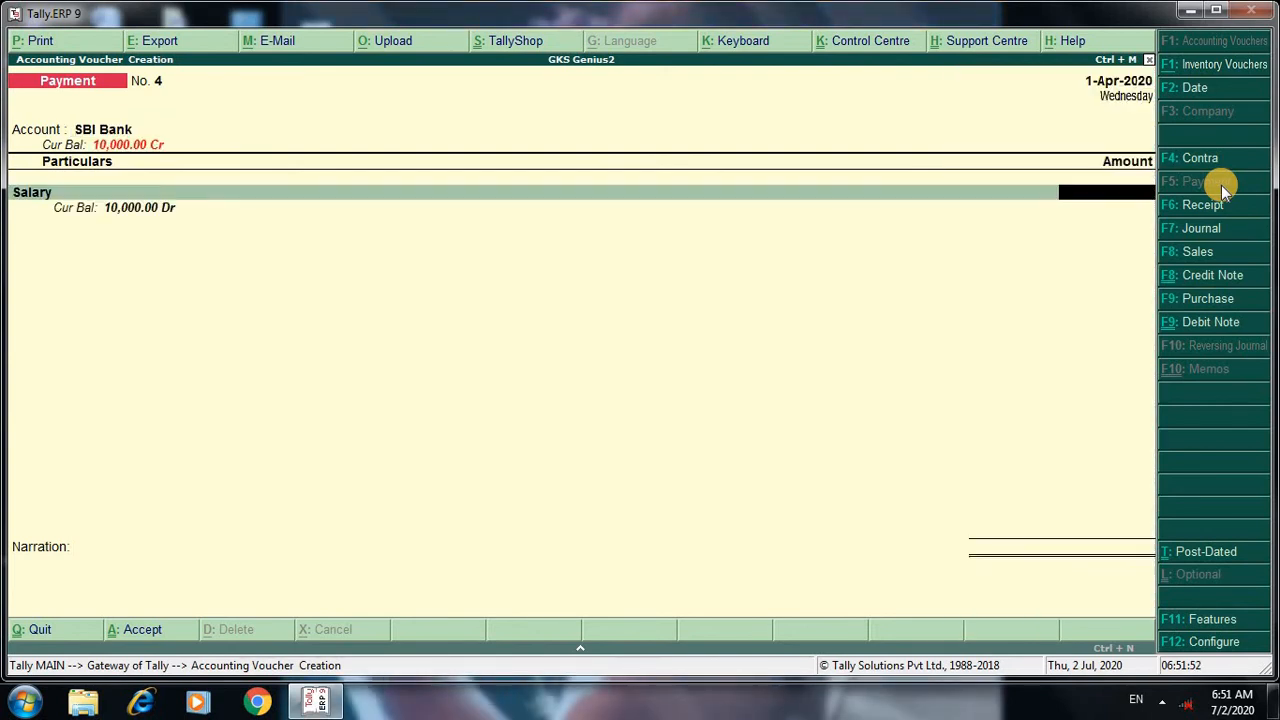
Set the salary payment from SBI Bank to 10,000 and save the voucher without a narration
type("10000")
key("Return")
key("Return")
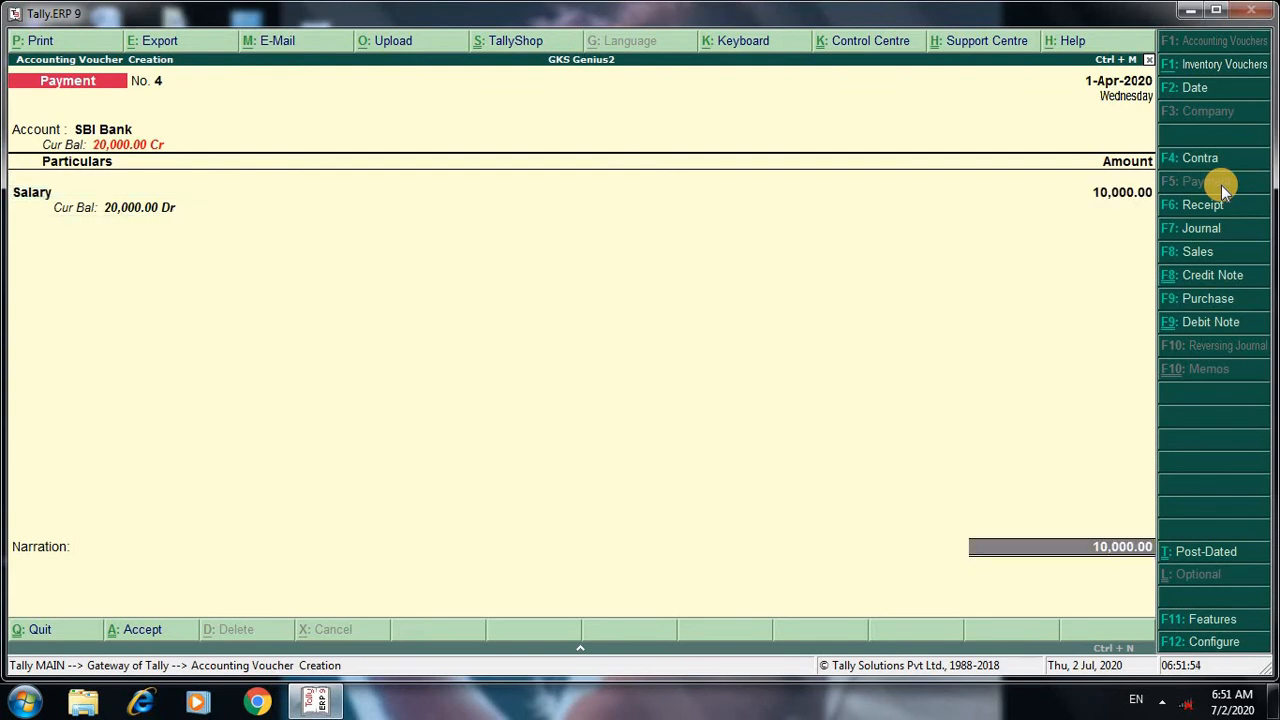
key("Return")
key("Return")
key("Return")
key("Return")
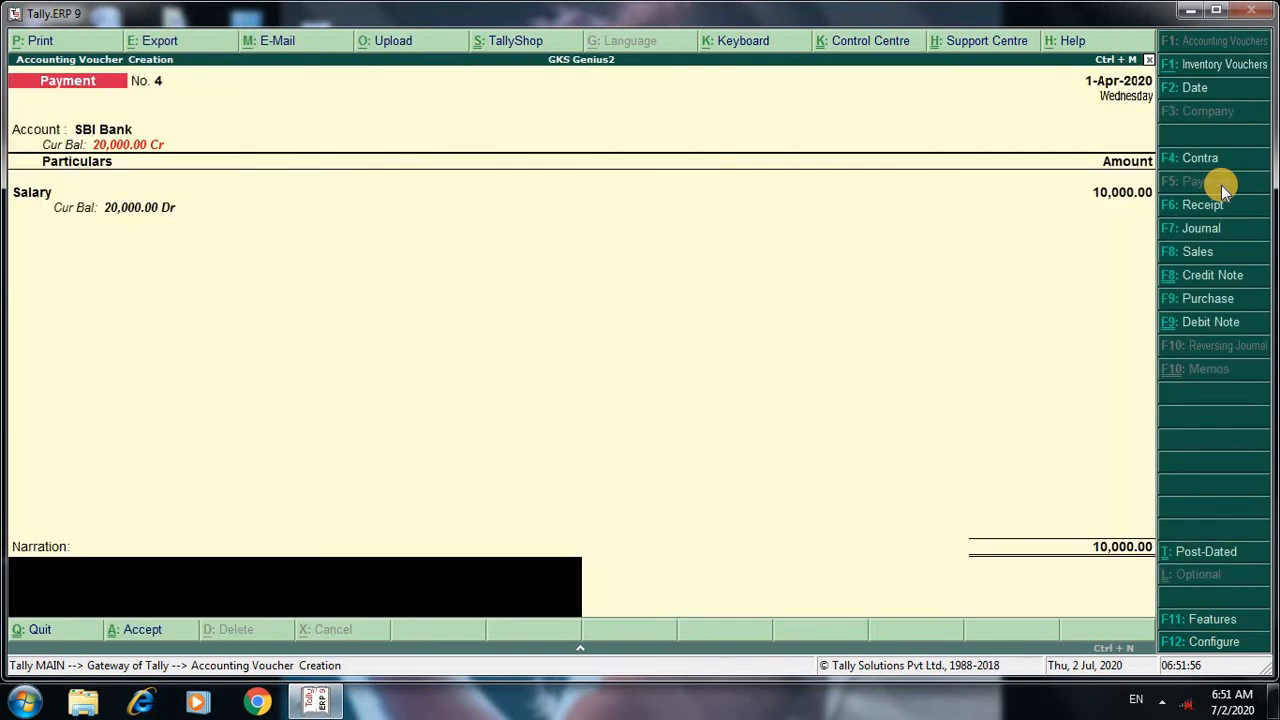
key("Return")
key("Return")
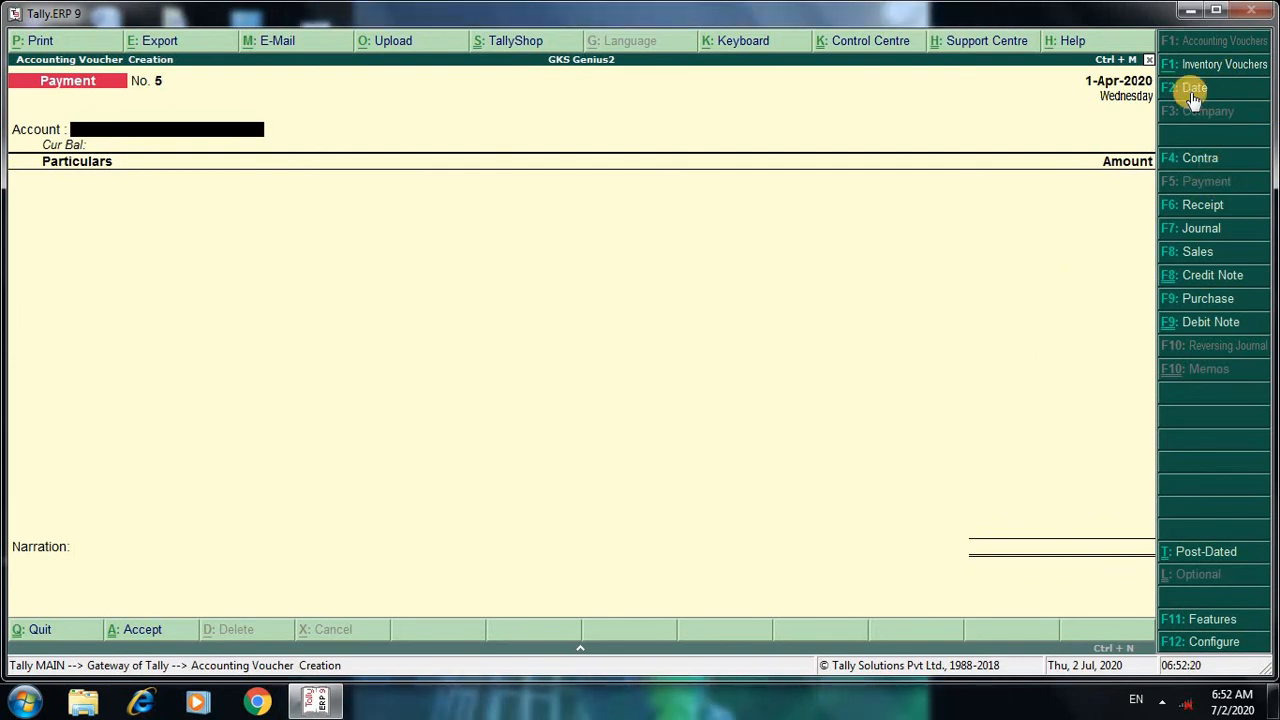
Start a Contra voucher with SBI Bank as the account and Cash as the ledger in the particulars
left_click(1208, 160)
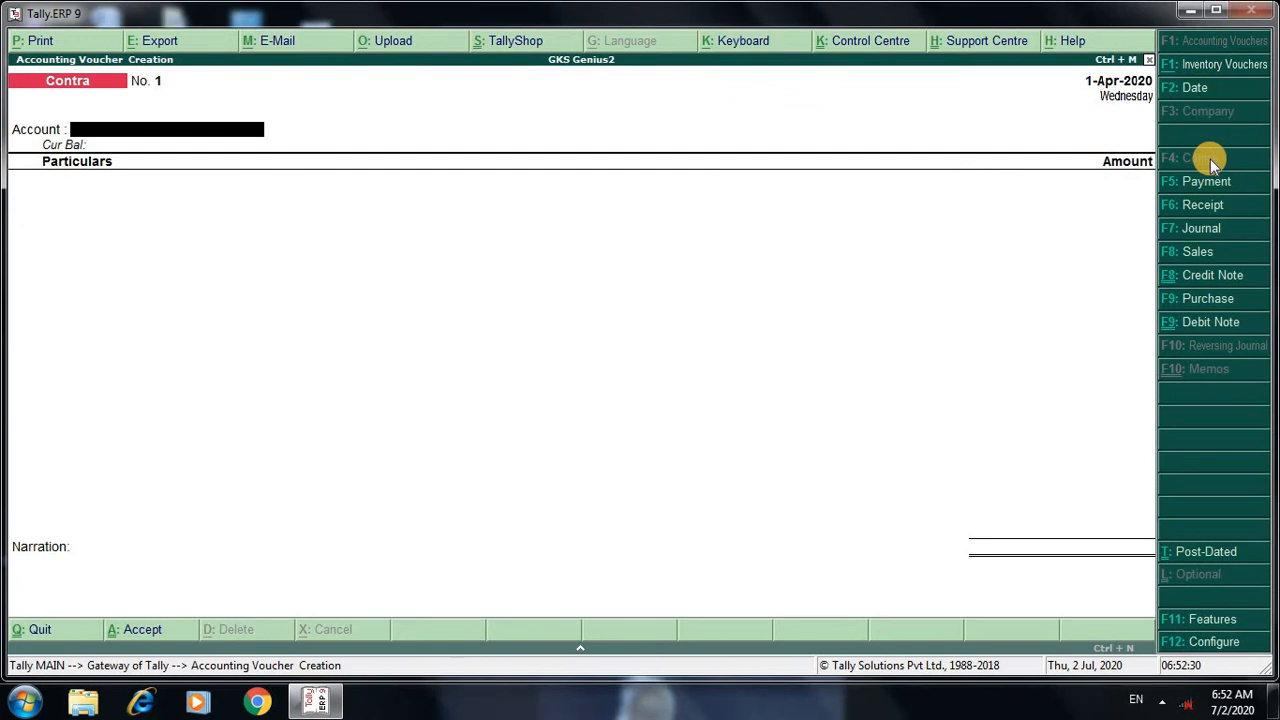
key("space")
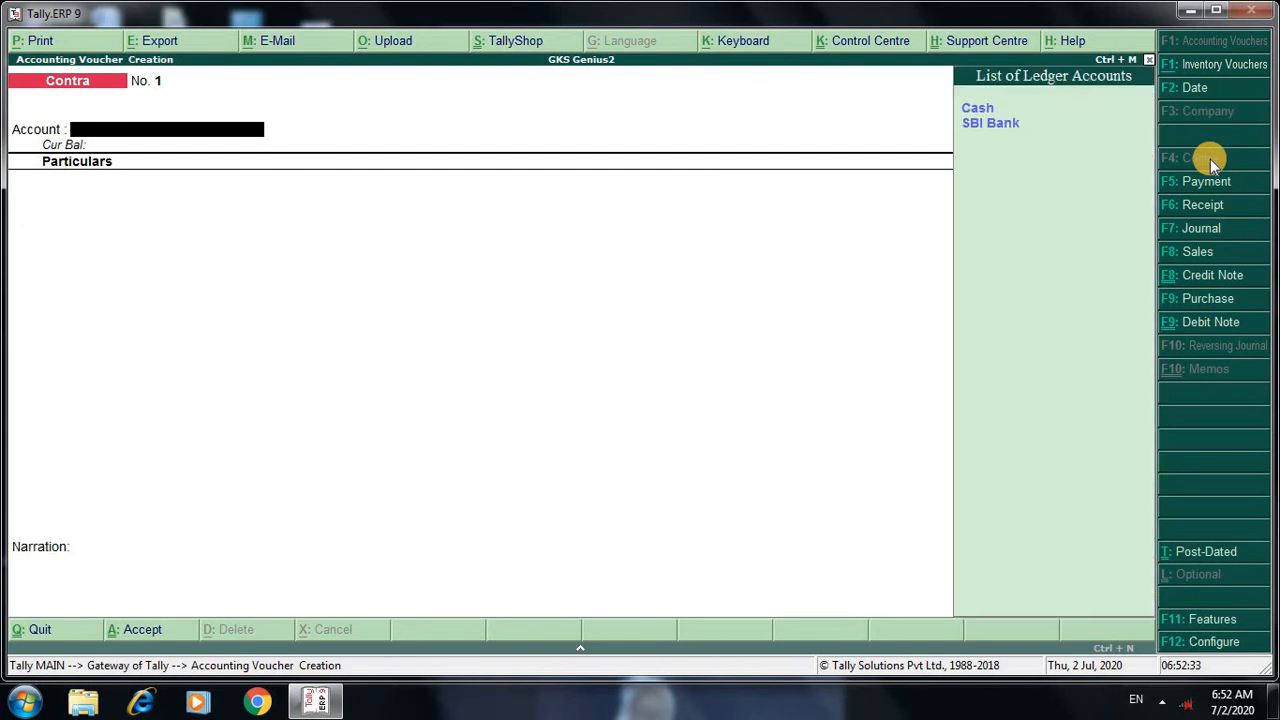
key("Down")
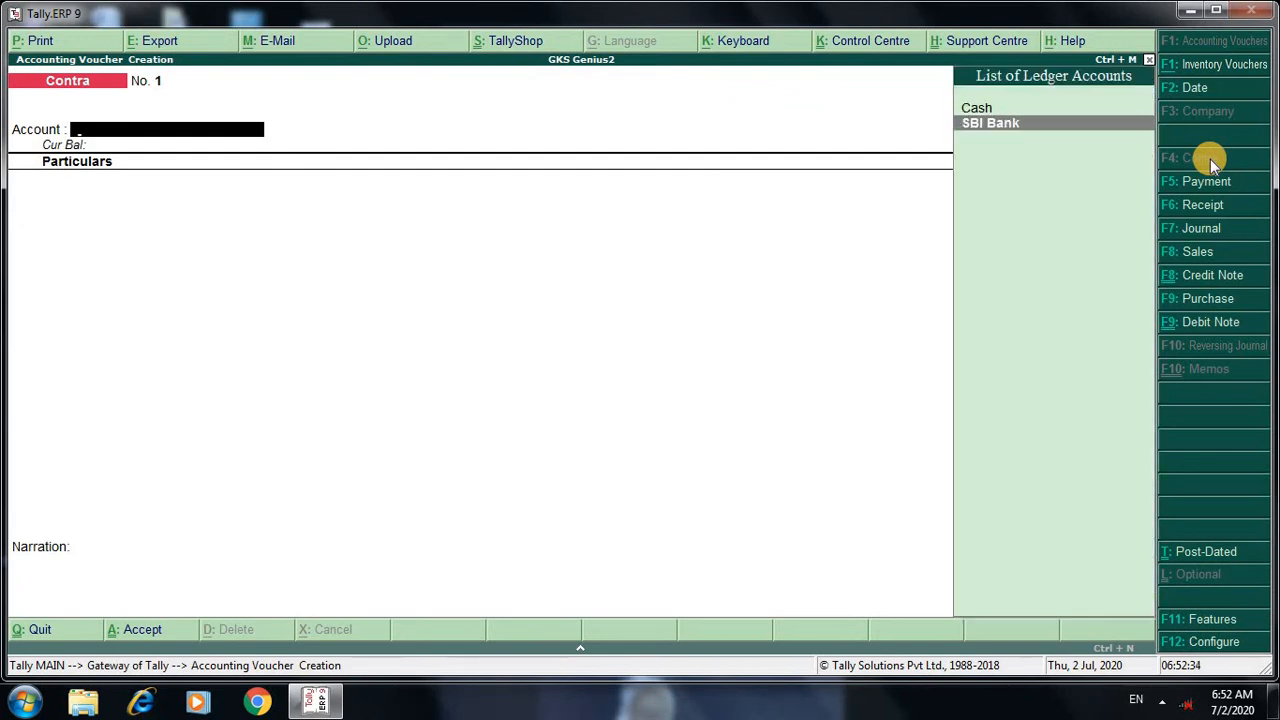
key("Return")
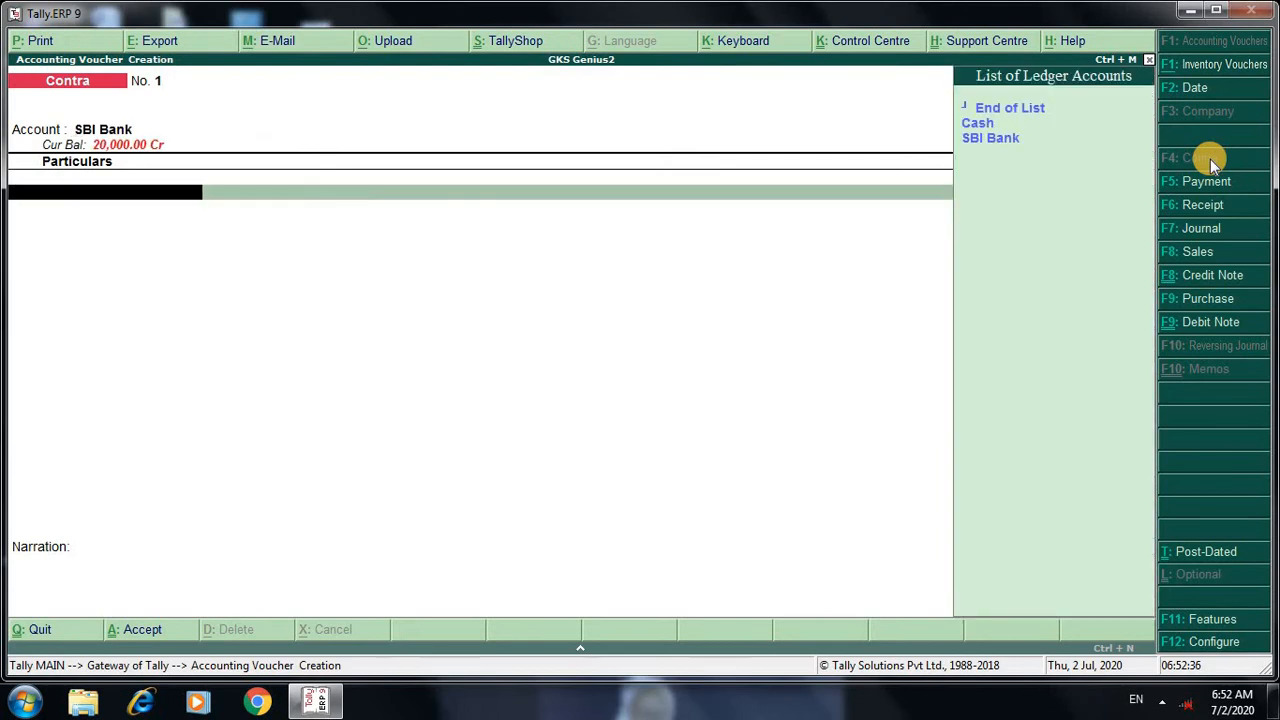
key("Down")
key("Return")
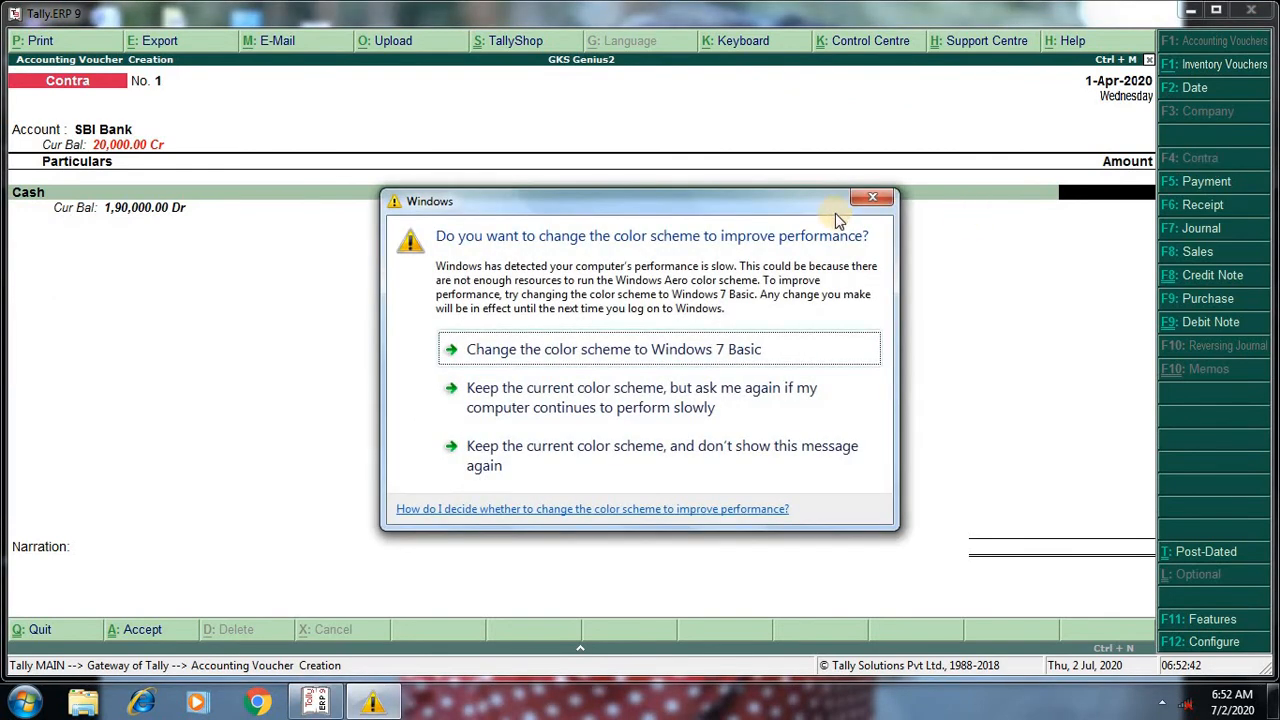
Dismiss the Windows color scheme prompt, then set the cash deposit into SBI Bank to 100,000 and save the voucher without a narration
left_click(871, 198)
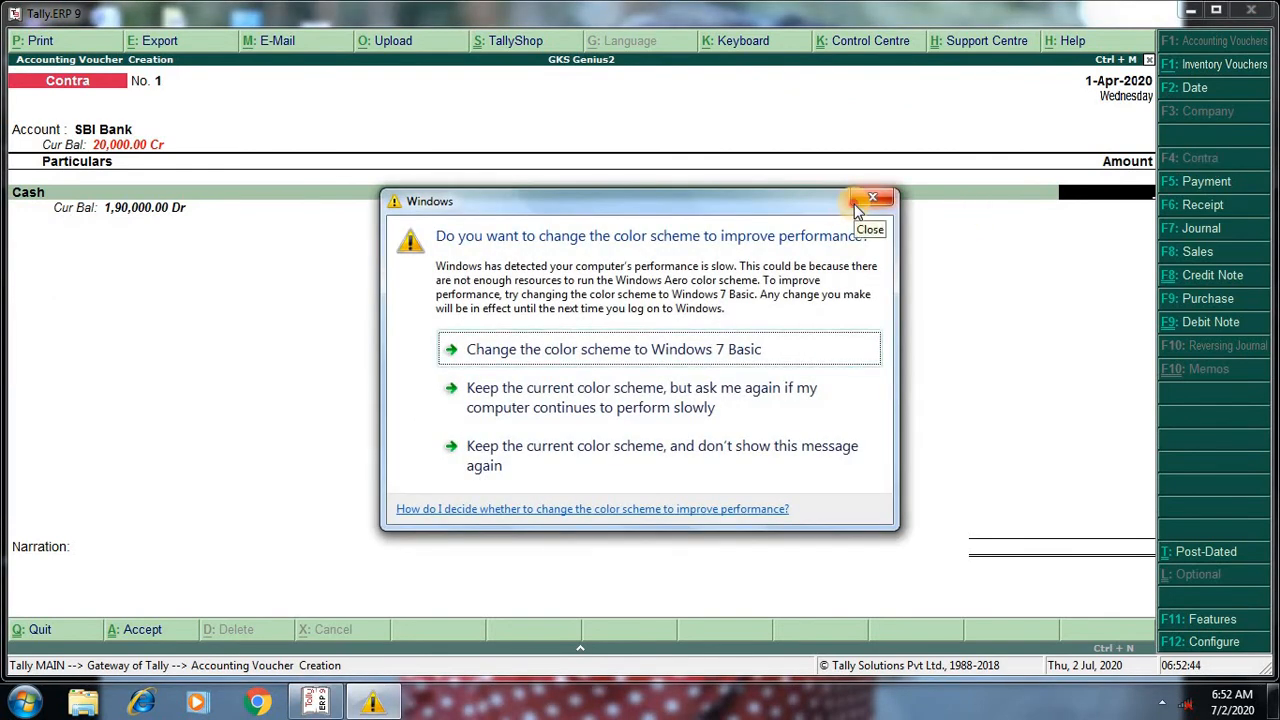
type("100000")
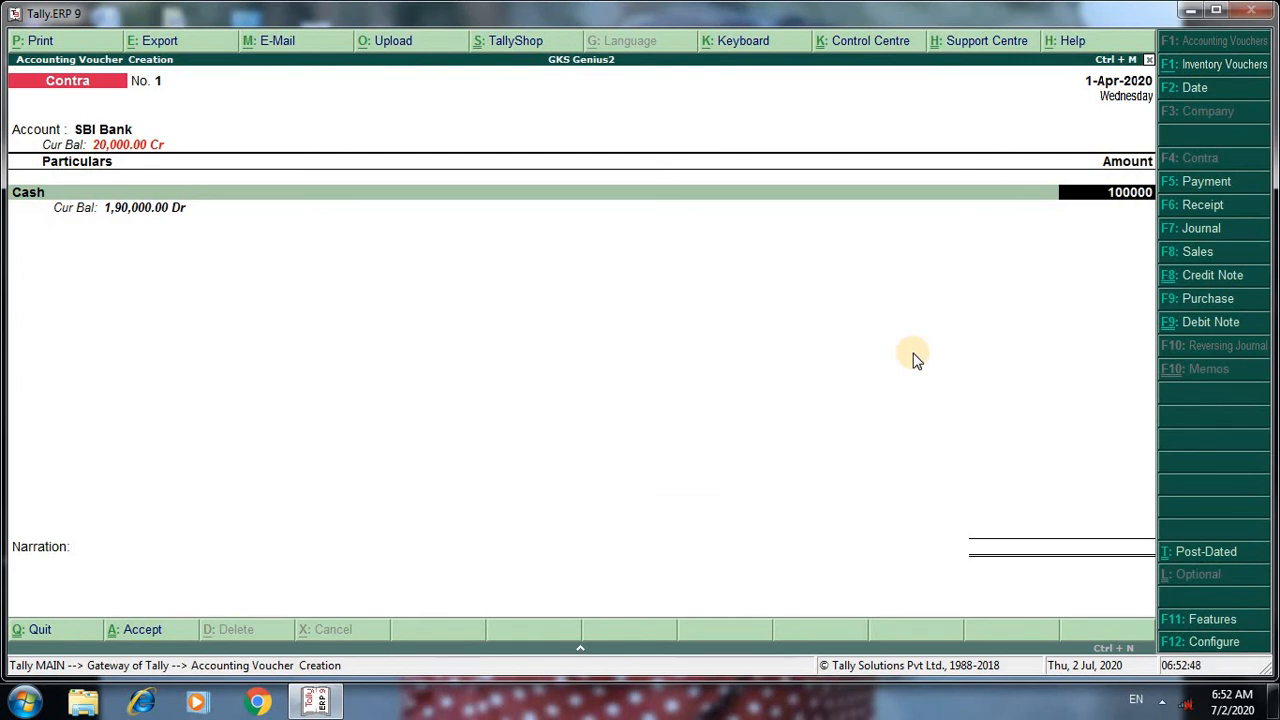
key("Return")
key("Return")
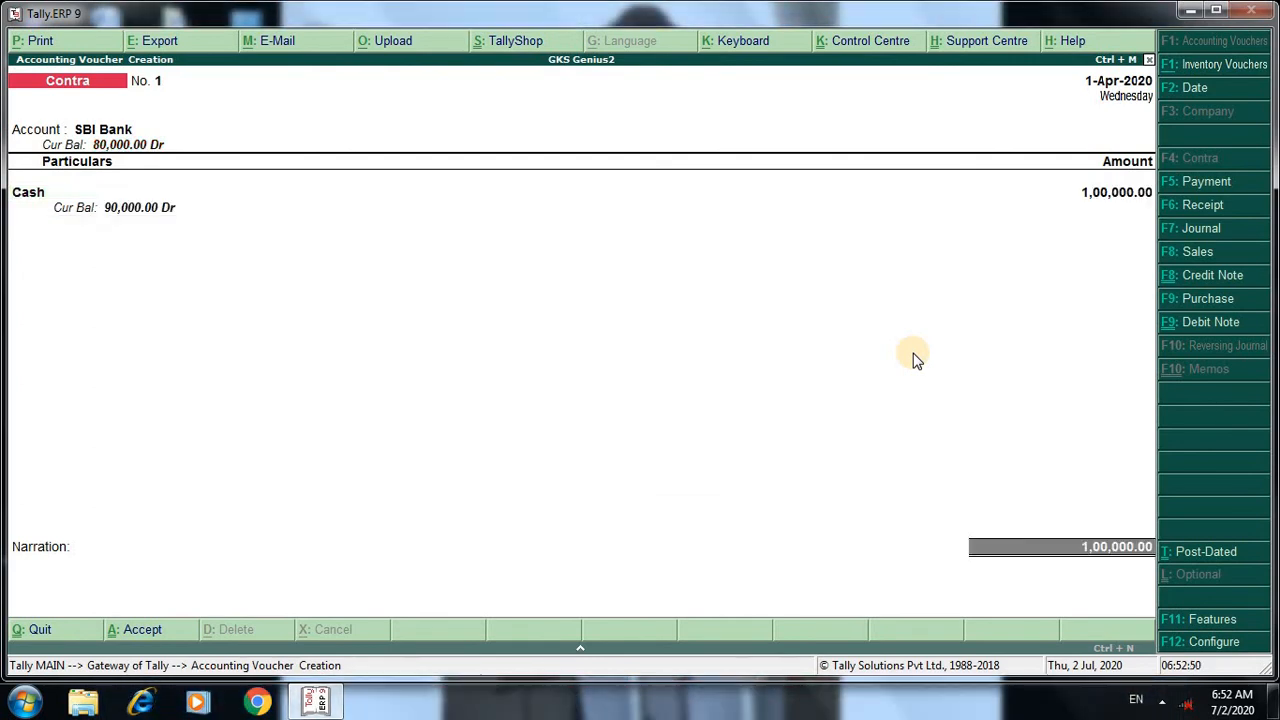
key("Return")
key("Return")
key("Return")
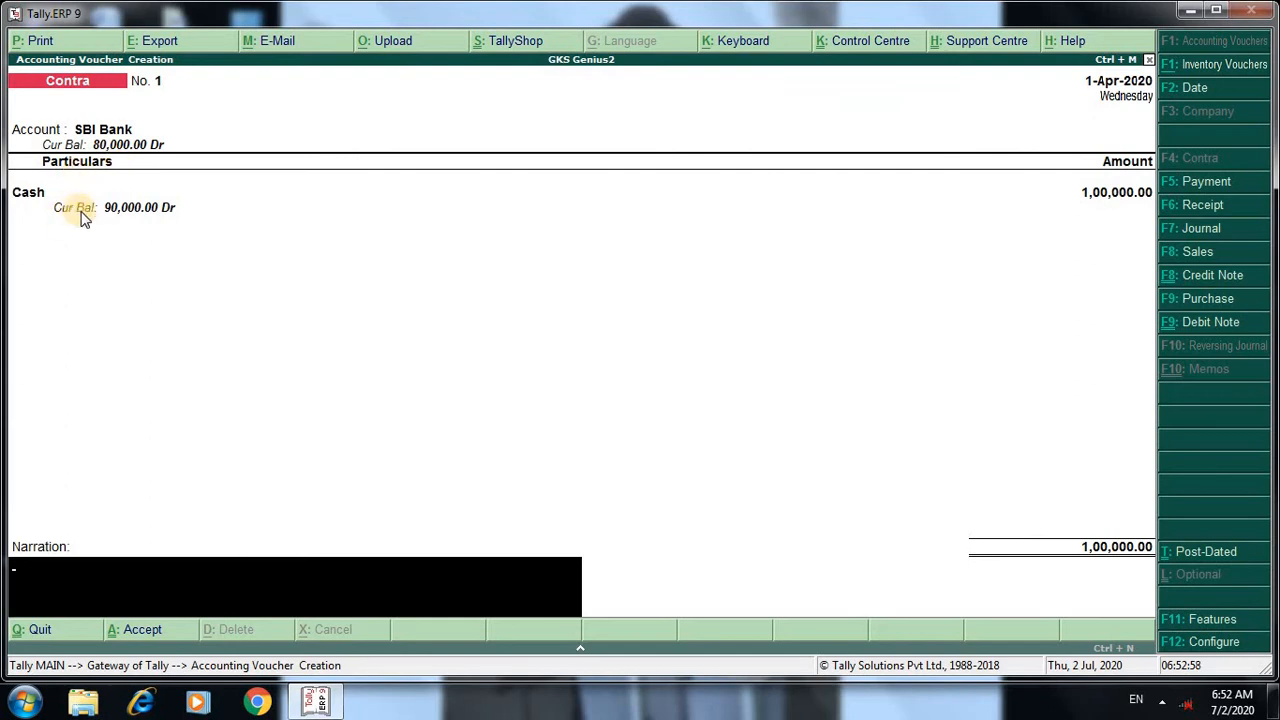
key("Return")
key("Return")
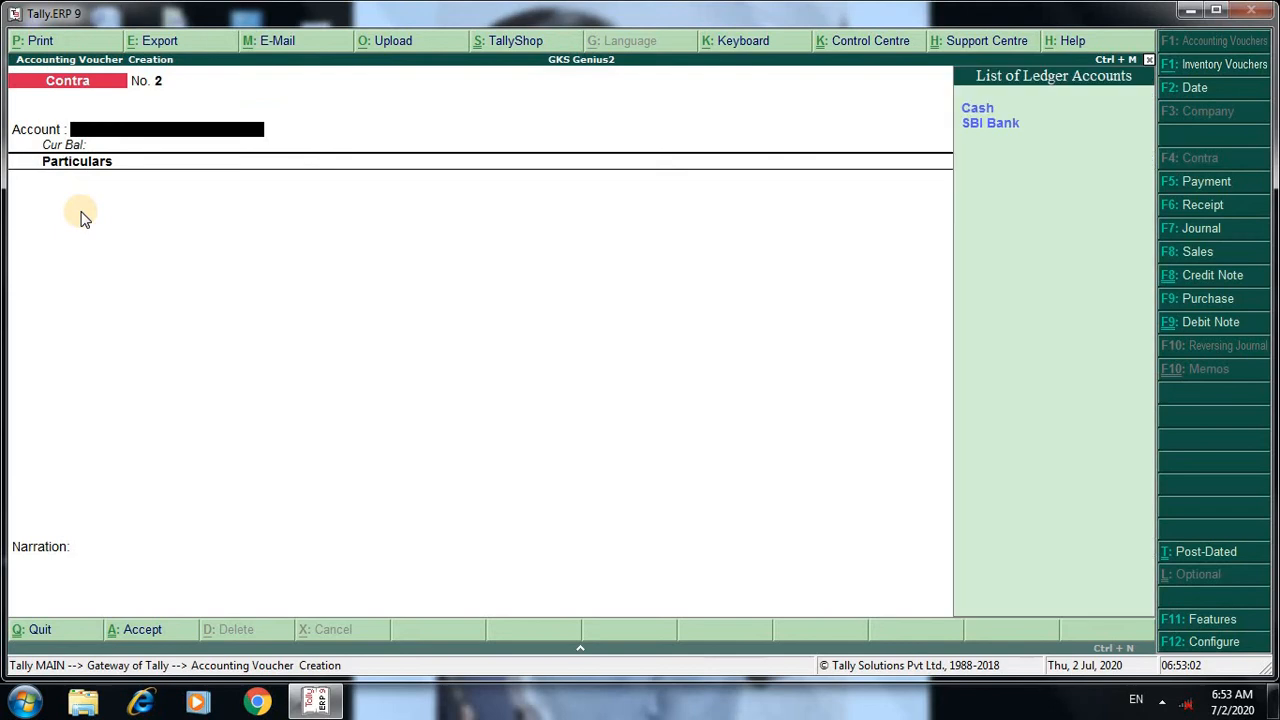
Fill the next Contra voucher with Cash as the account and SBI Bank as the ledger in the particulars
key("Return")
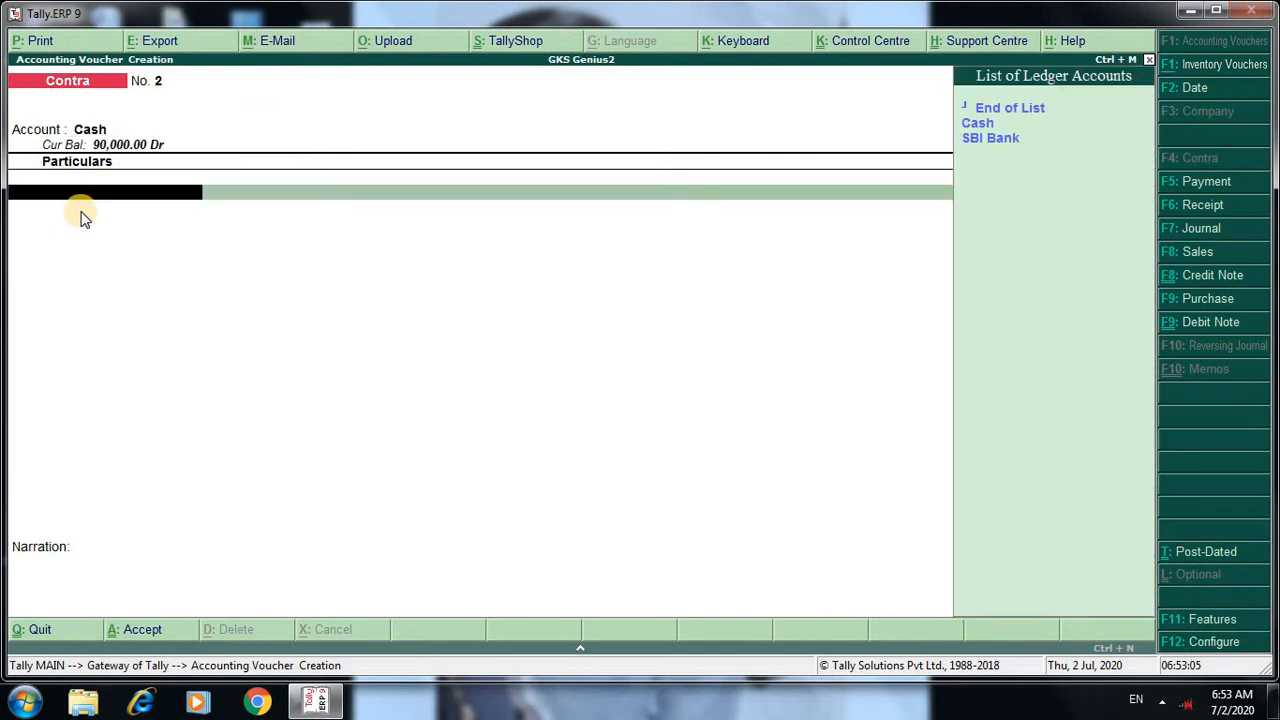
key("Down")
key("Down")
key("Return")
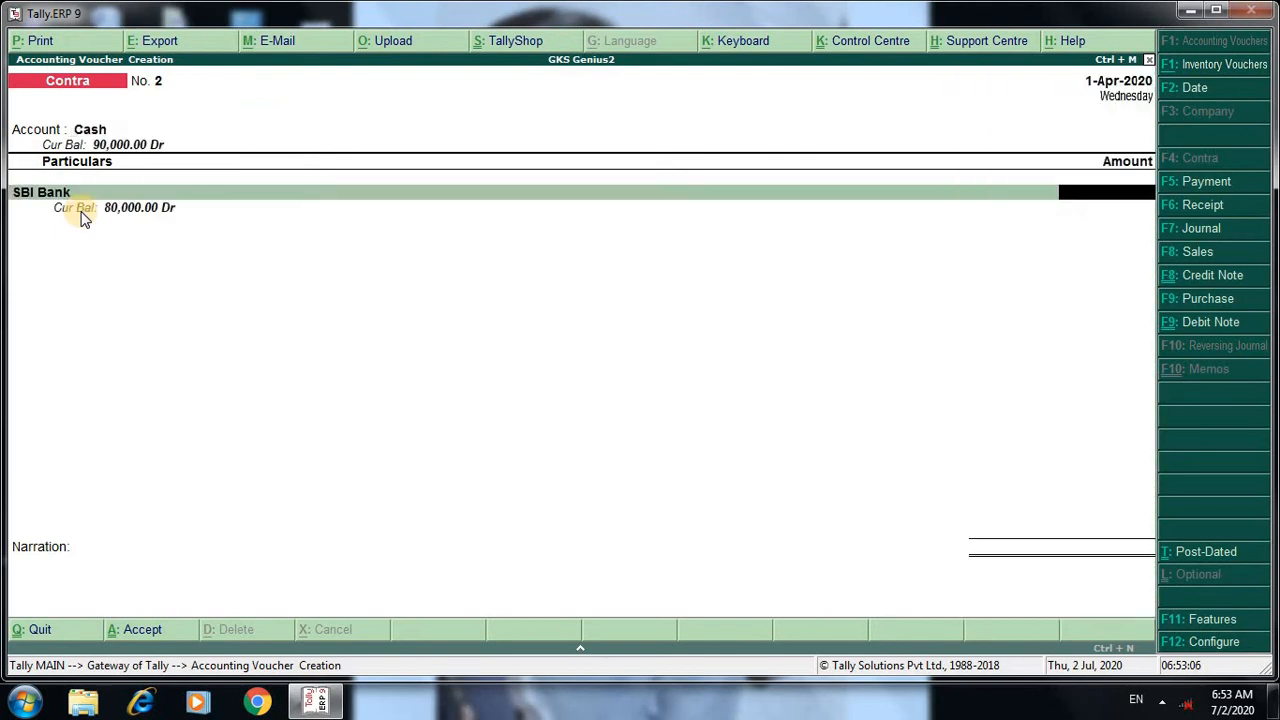
Set the withdrawal from SBI Bank to 10,000, accept the default cheque allocation and save the voucher without a narration
type("10,000")
key("Return")
key("Return")
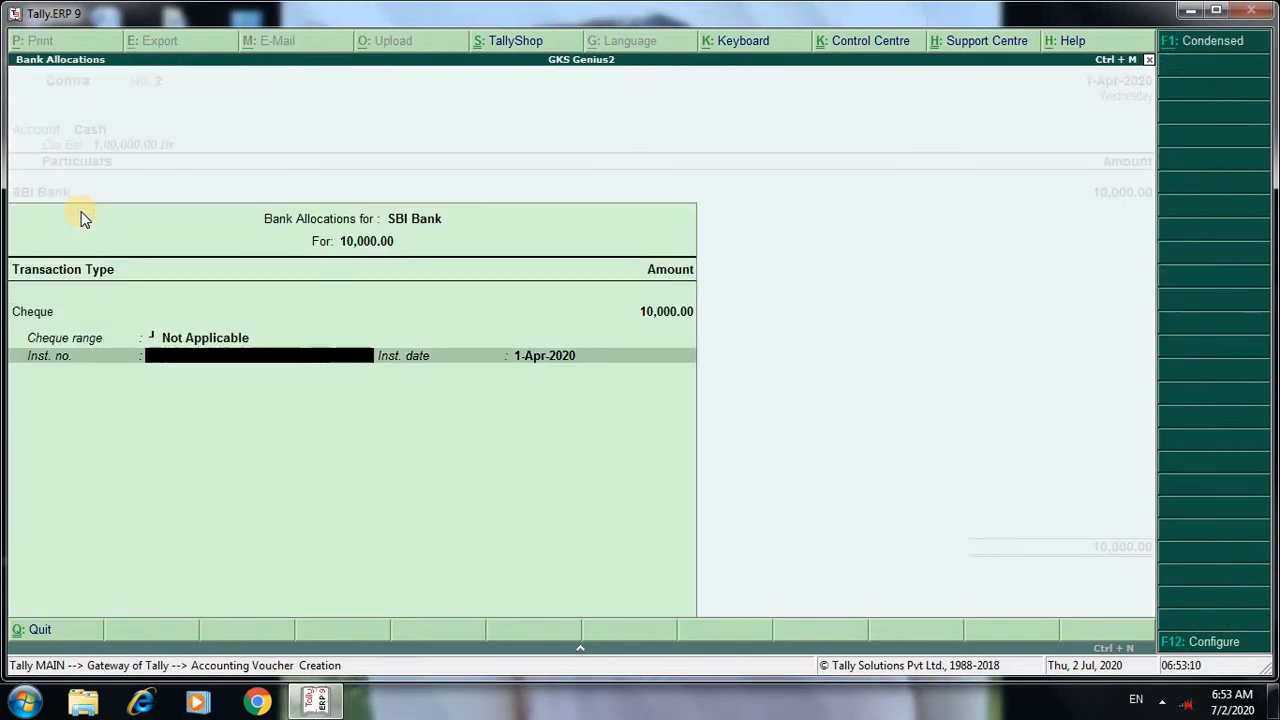
key("Return")
key("Return")
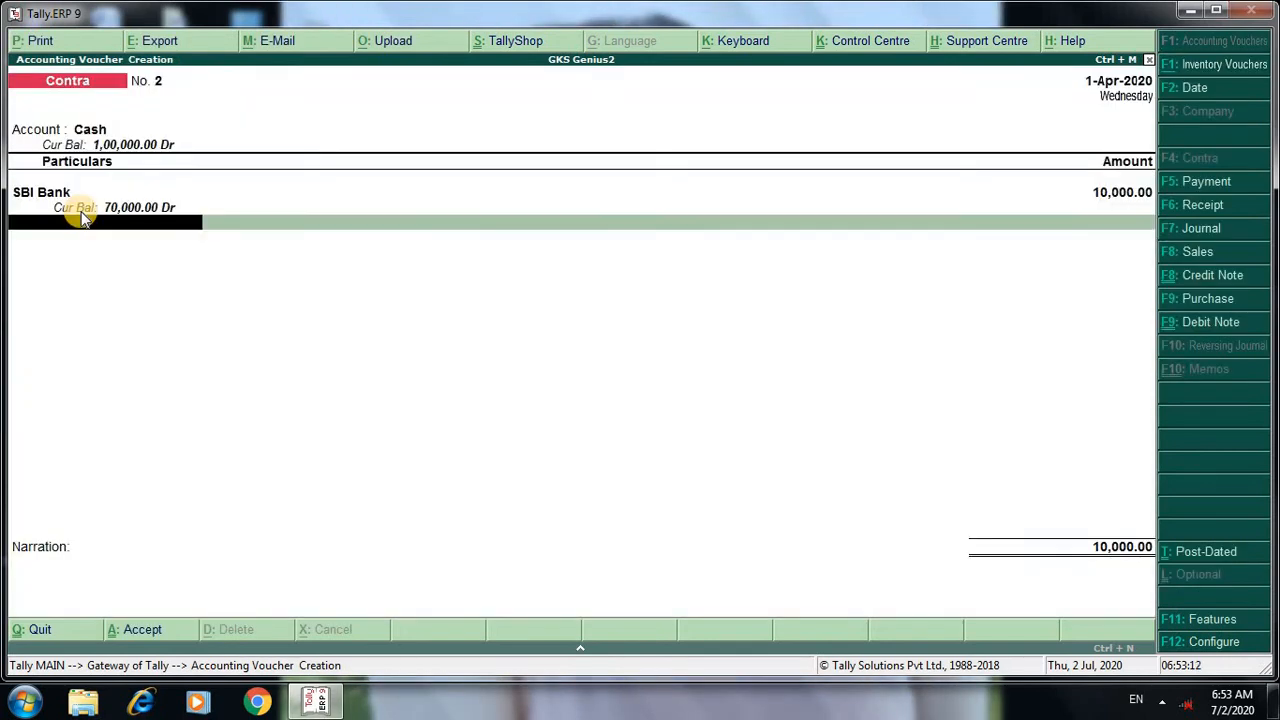
key("Return")
key("Return")
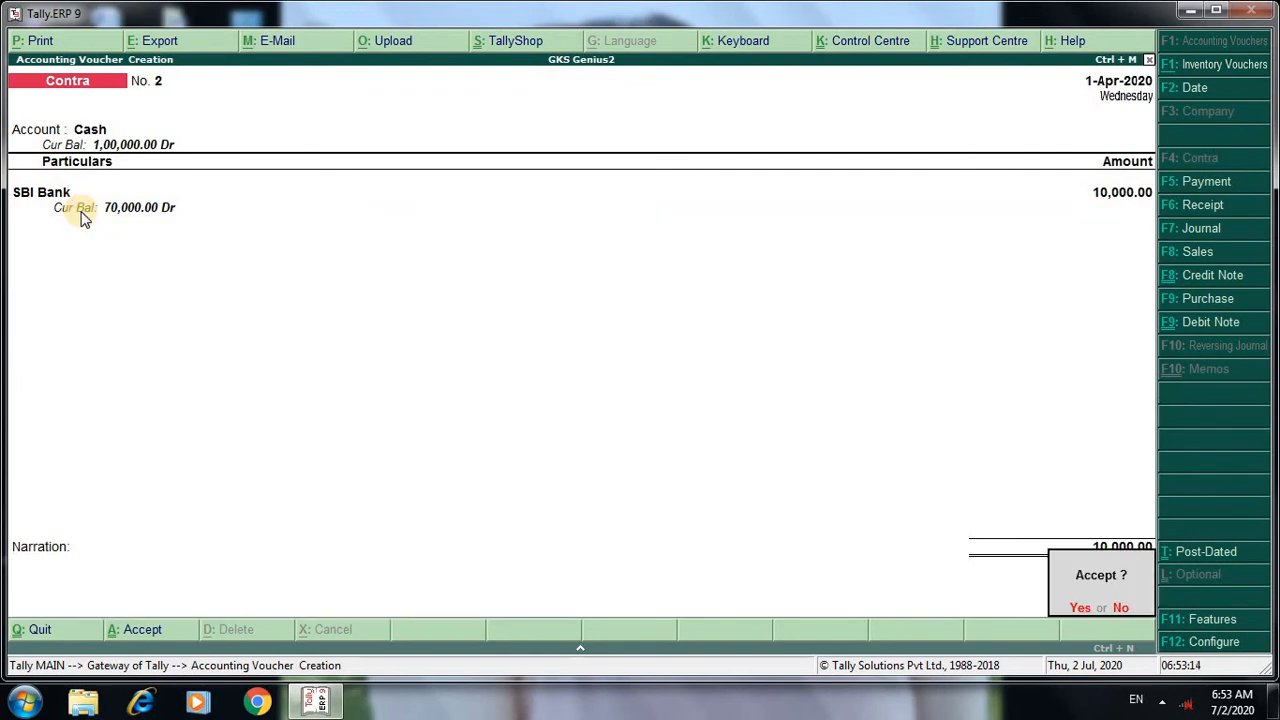
key("Return")
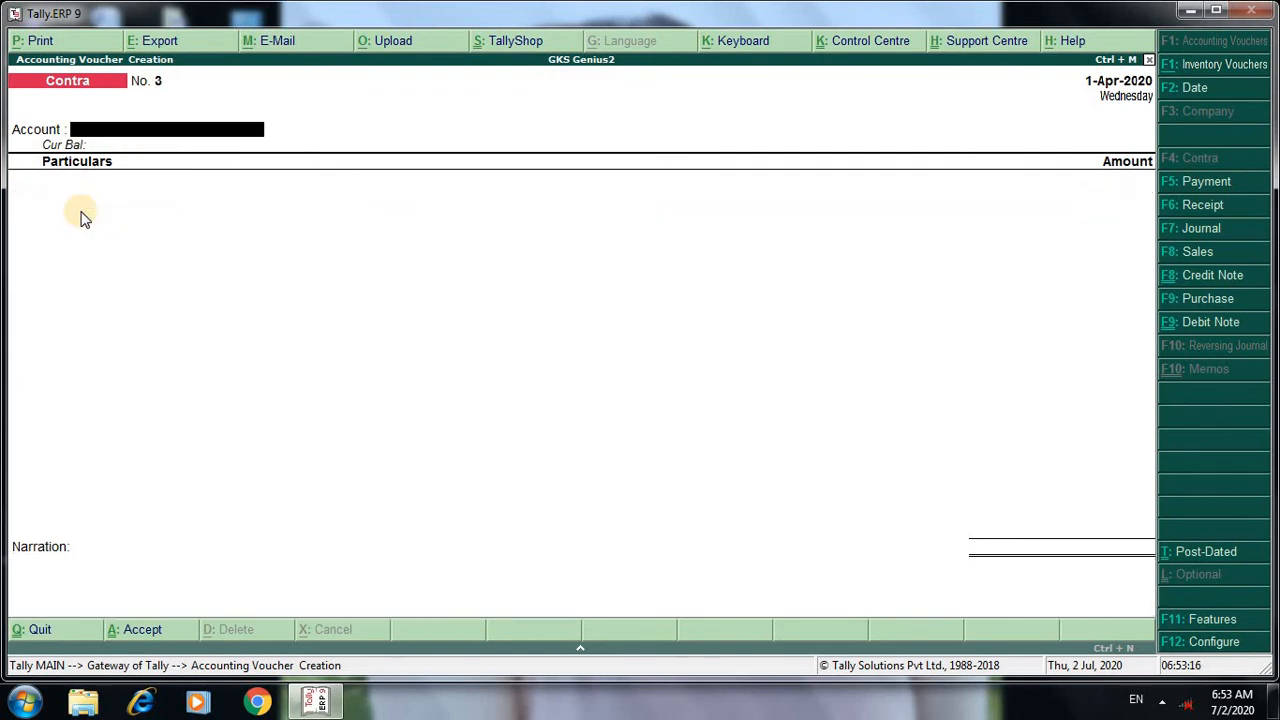
Check the debit and credit notes setting in the company's accounting features, then return to voucher entry without saving changes
key("Escape")
key("Return")
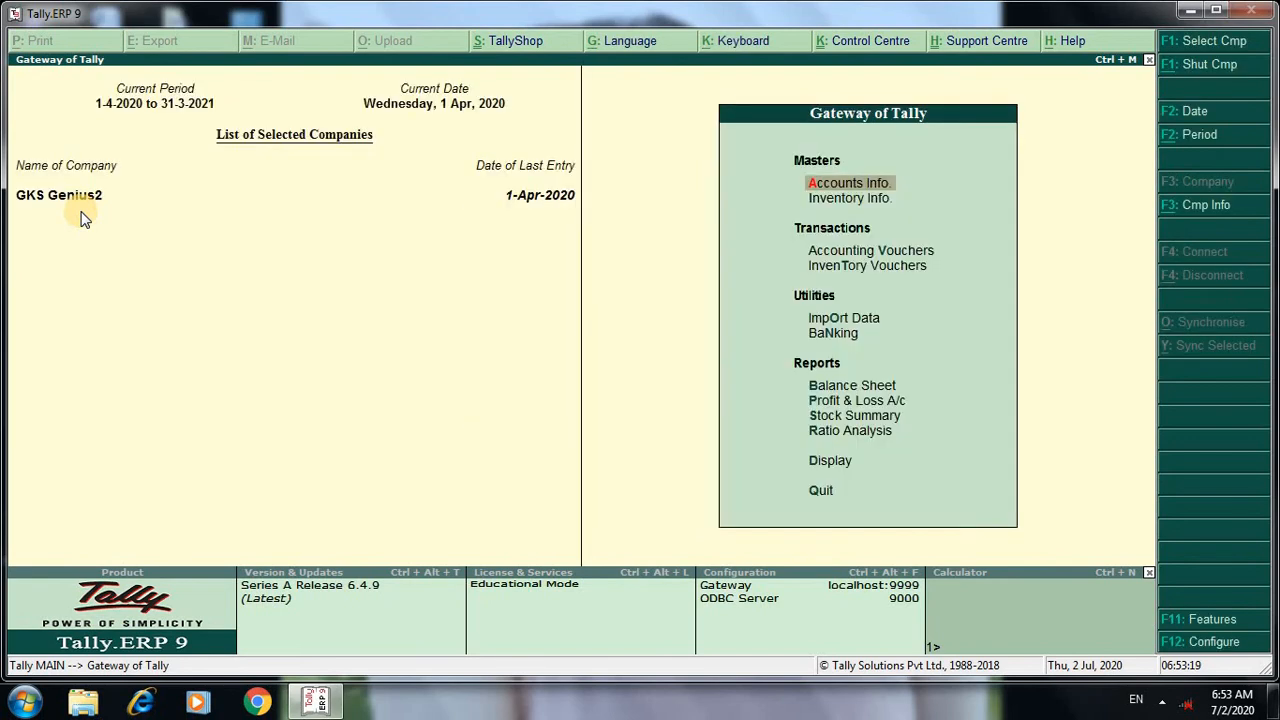
key("v")
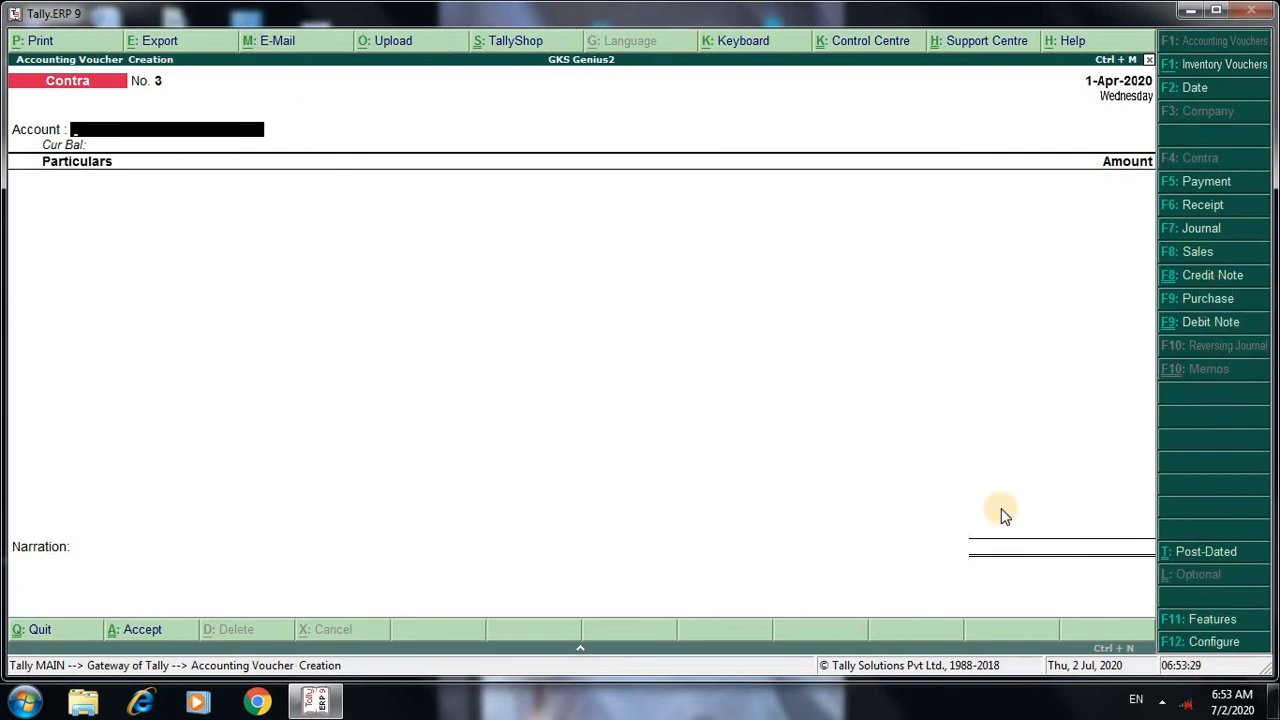
key("F11")
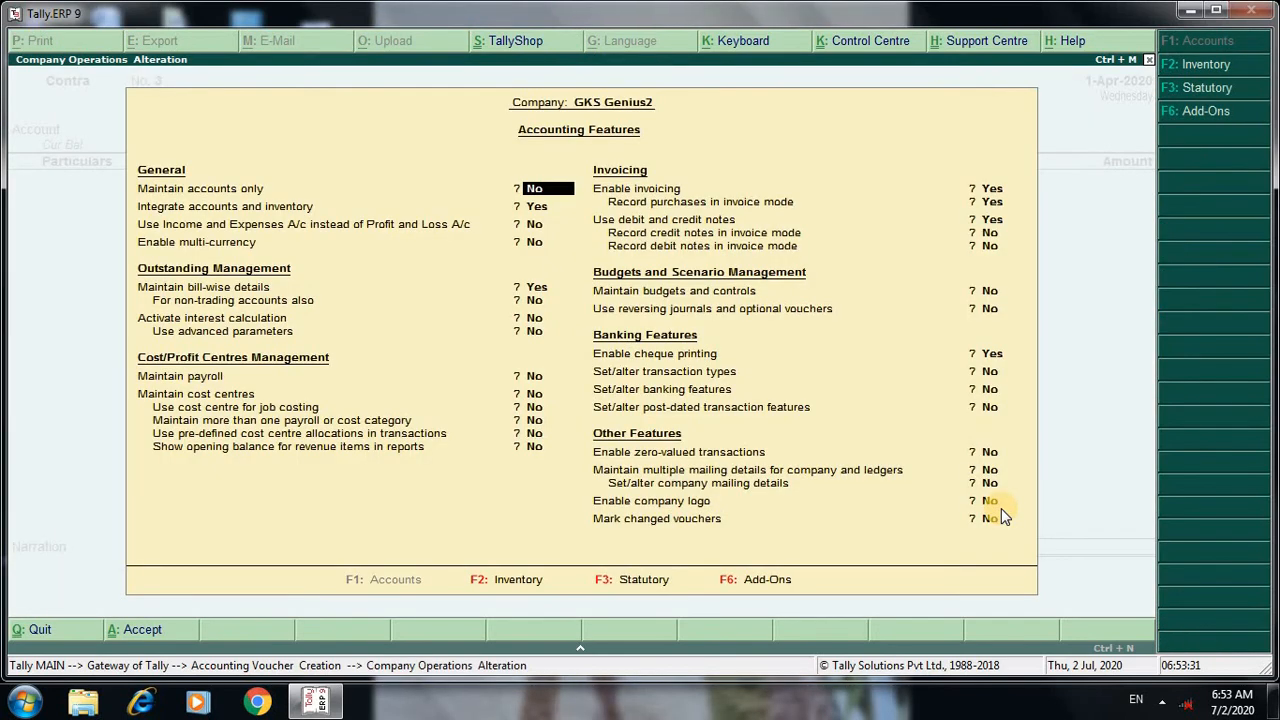
left_click(1001, 230)
left_click(1008, 221)
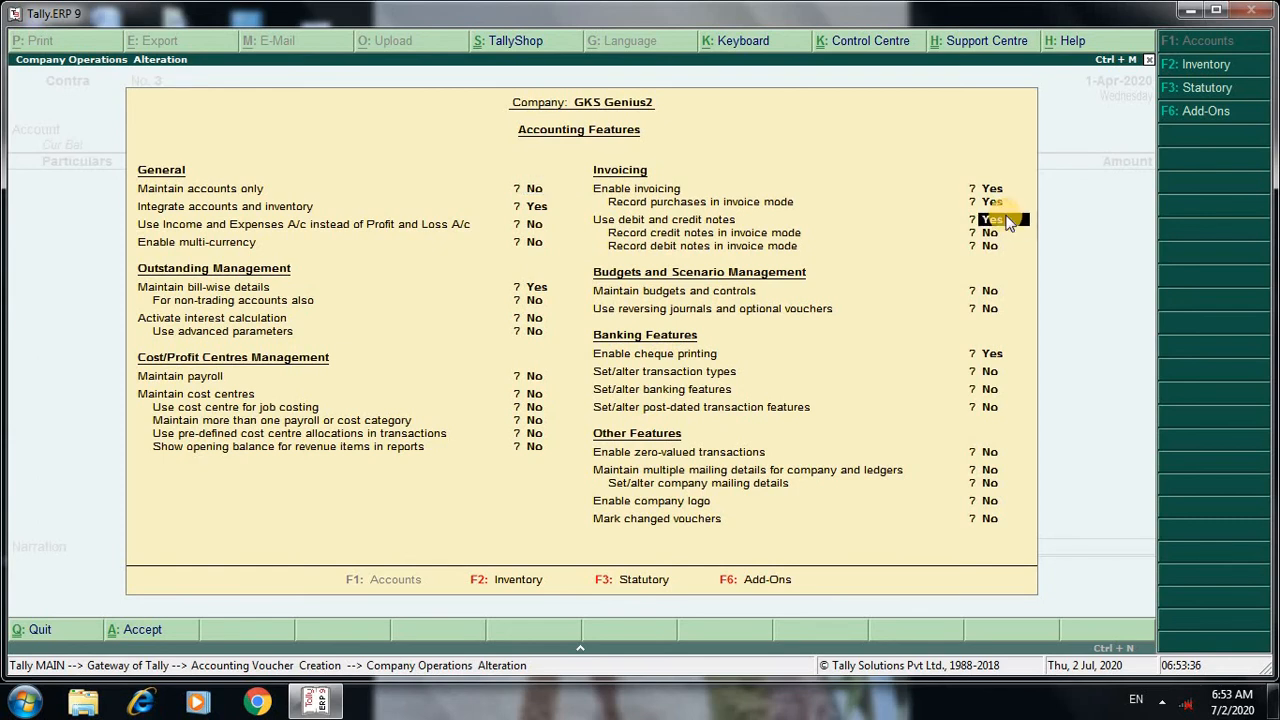
key("BackSpace")
key("Escape")
key("Return")
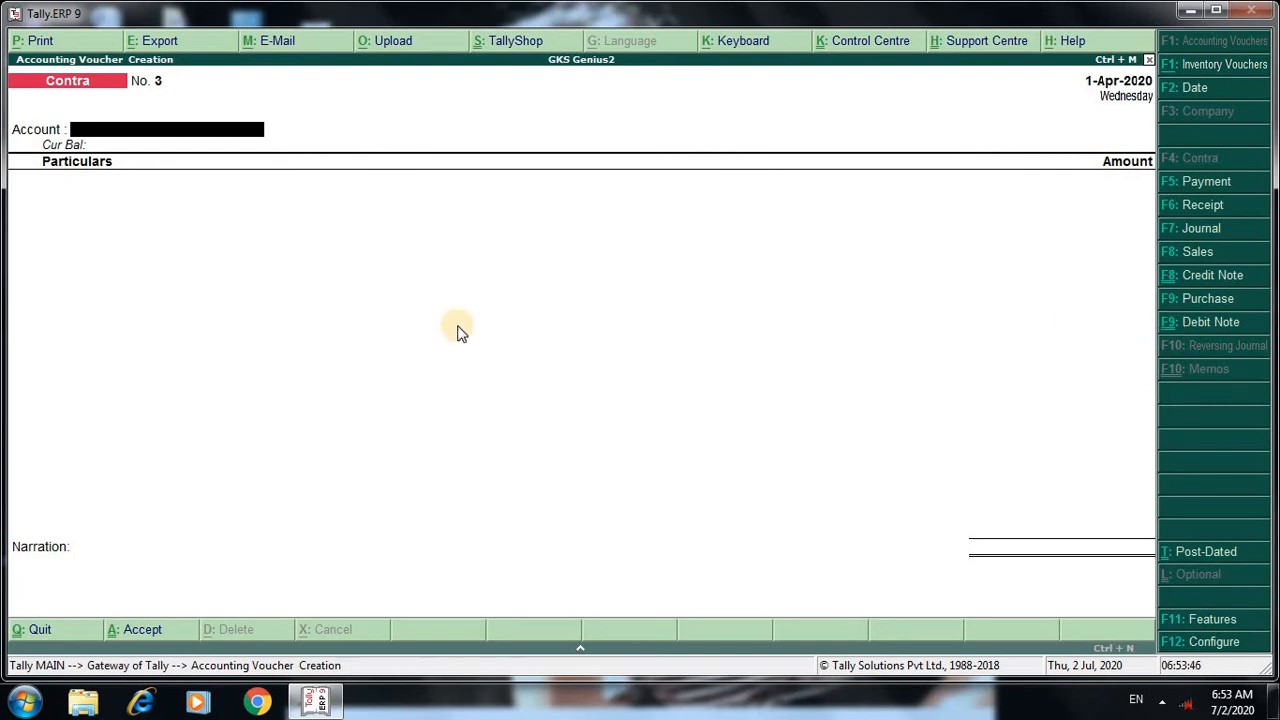
Start a Purchase voucher with Mr A as the party account, leaving the invoice details blank and accepting the default supplier details
key("F9")
key("Return")
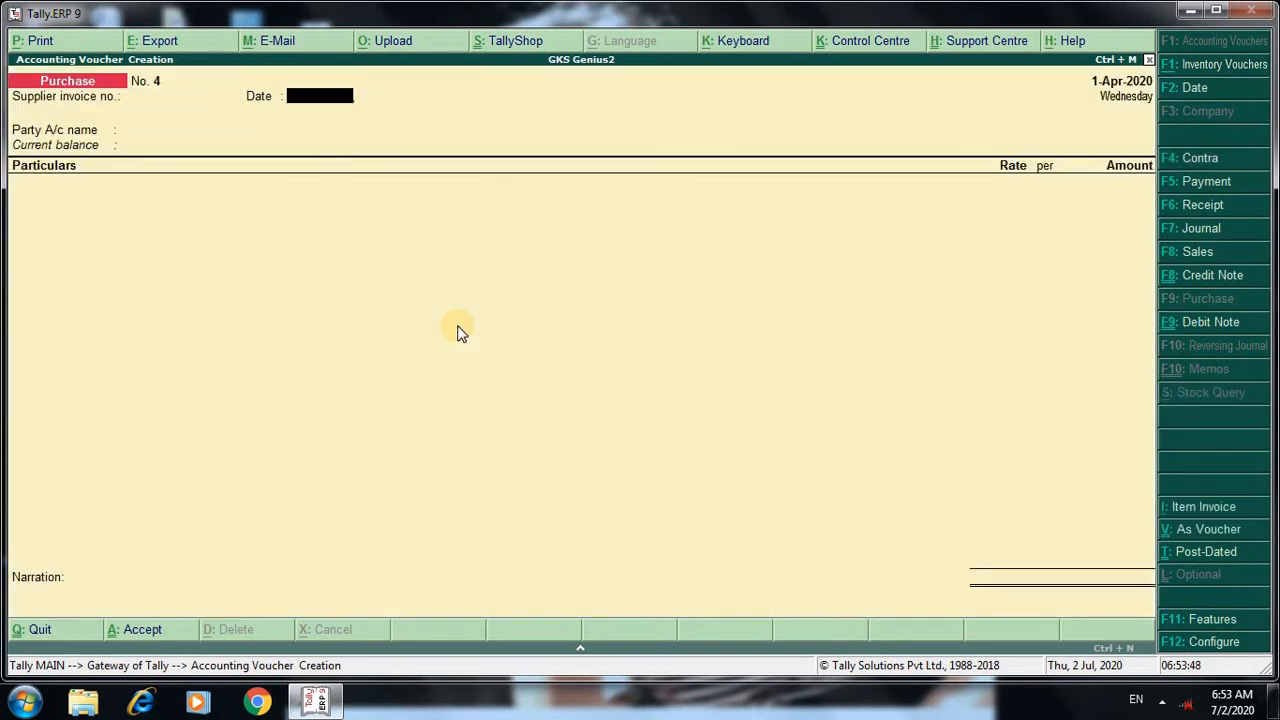
key("Return")
key("Down")
key("Return")
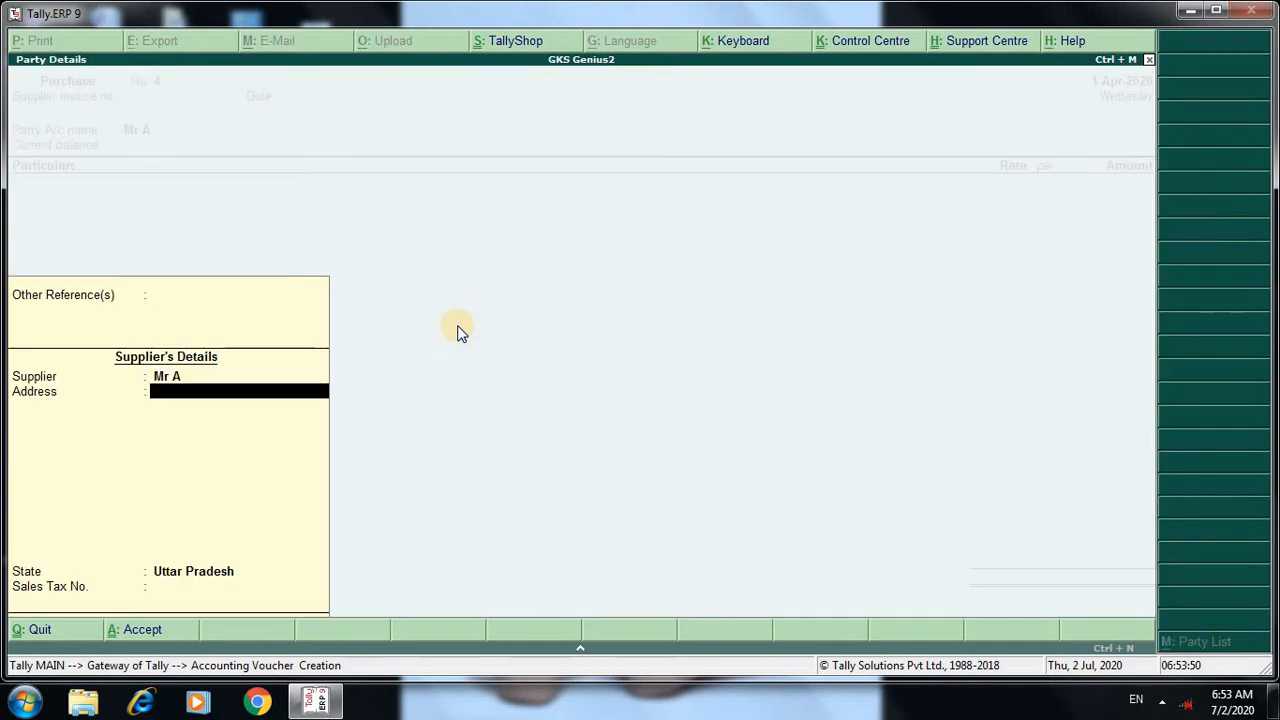
key("Return")
key("Return")
key("Return")
key("Return")
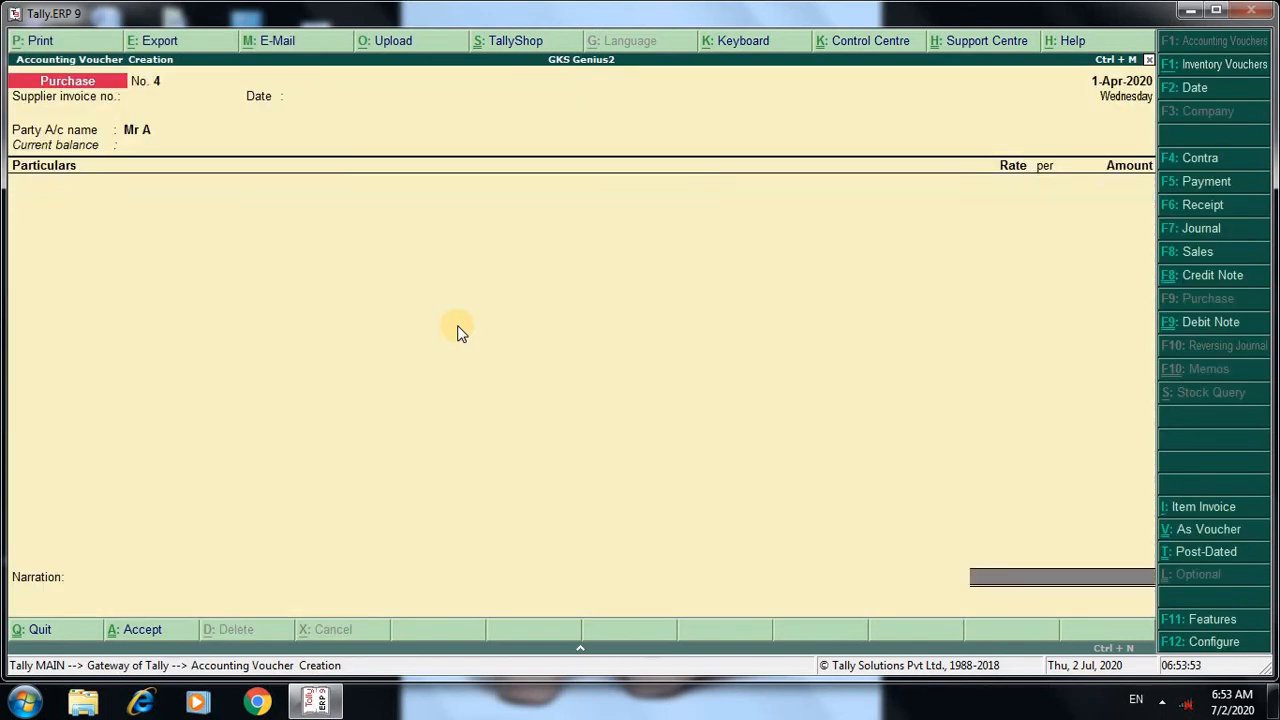
Enter the Purchase ledger for 10,000 in the particulars and save the voucher without a narration
key("Down")
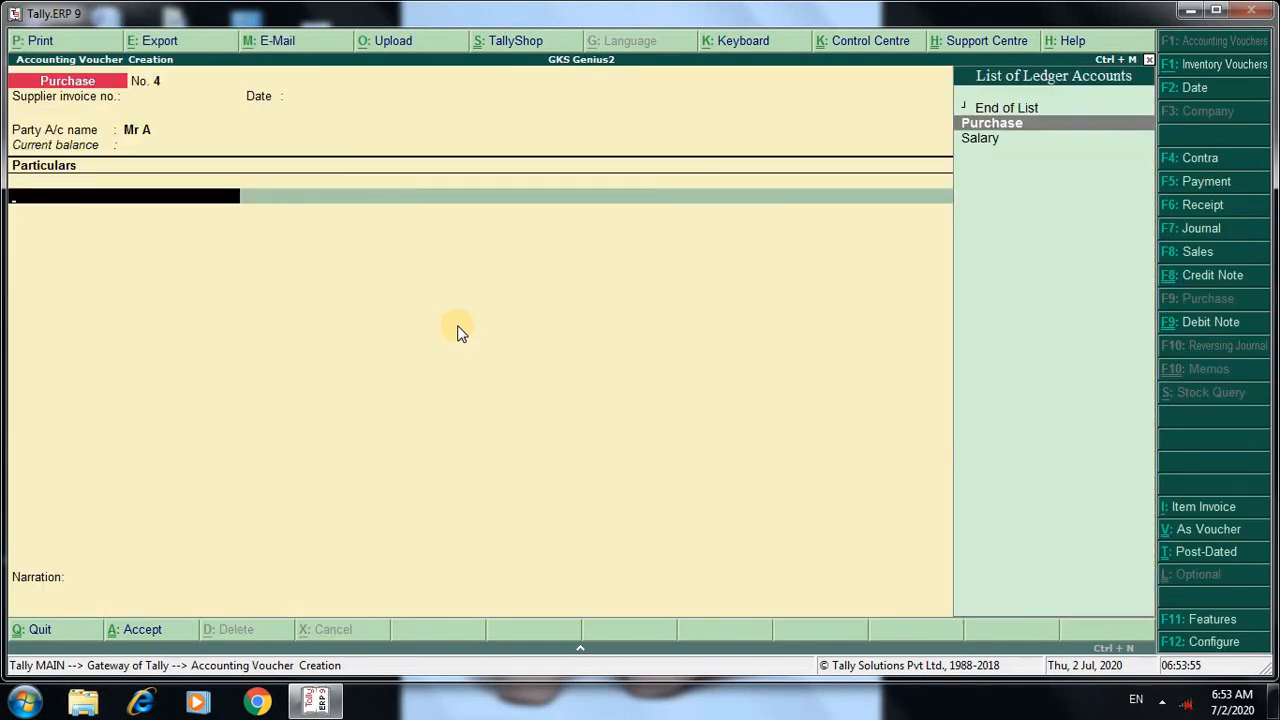
key("Return")
type("10000")
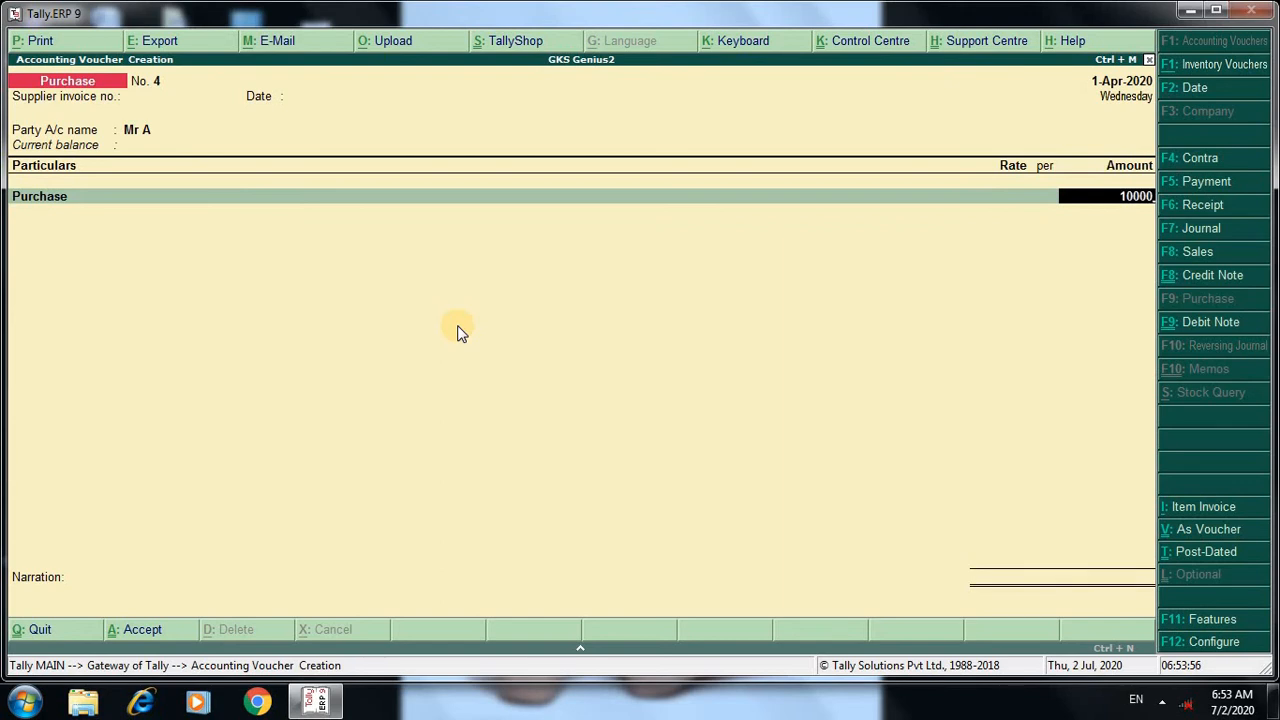
key("Return")
key("Return")
key("Return")
key("Return")
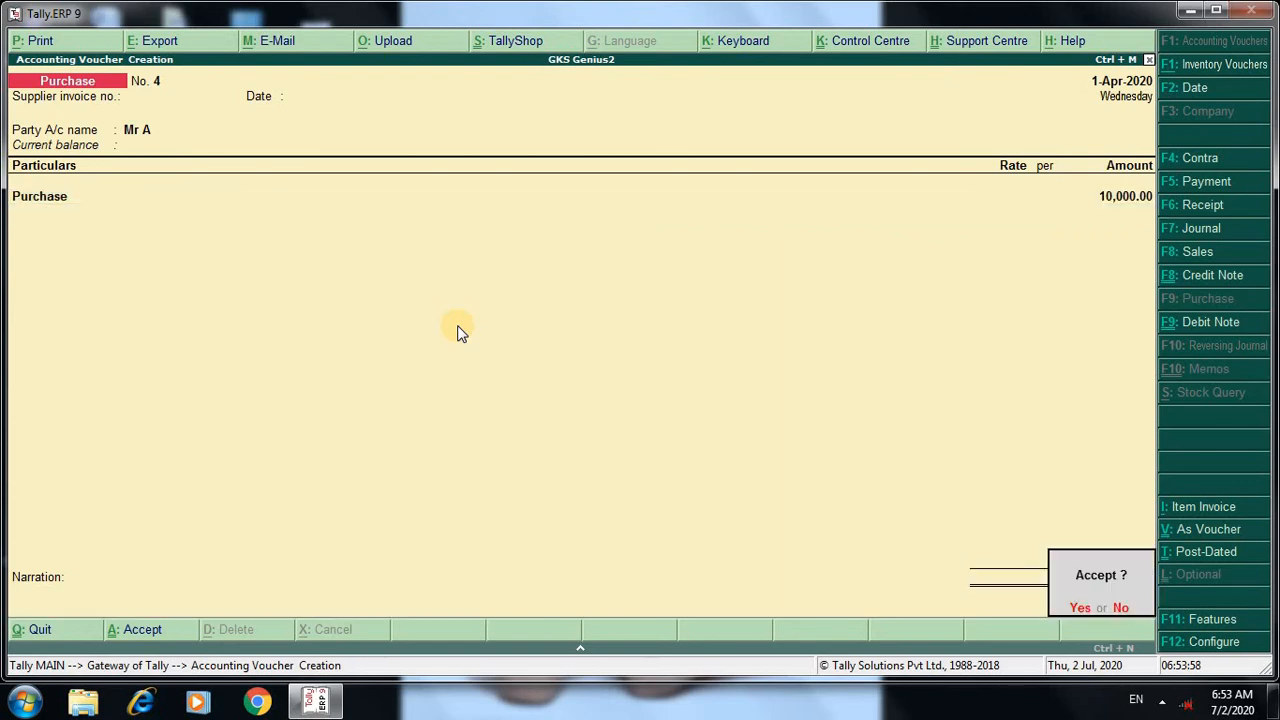
key("Return")
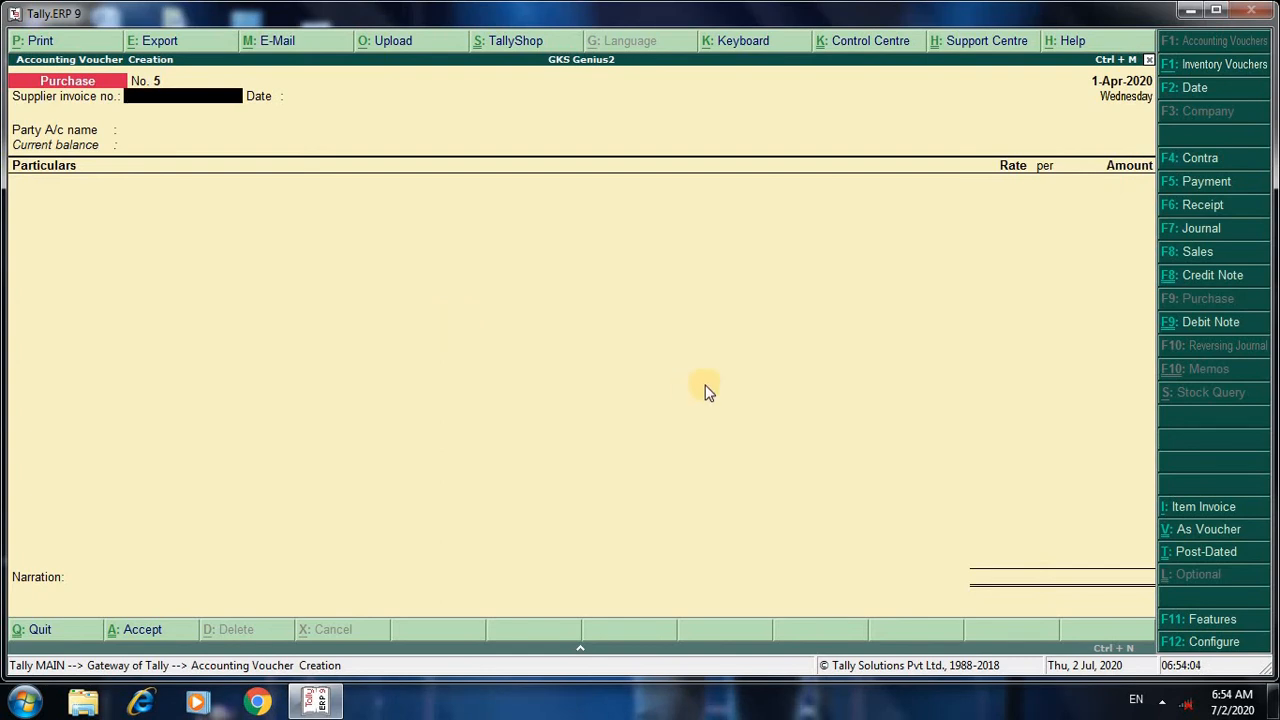
Start a Debit Note with Mr A as the debited ledger, leaving the original invoice details blank and accepting the default buyer details
left_click(1236, 333)
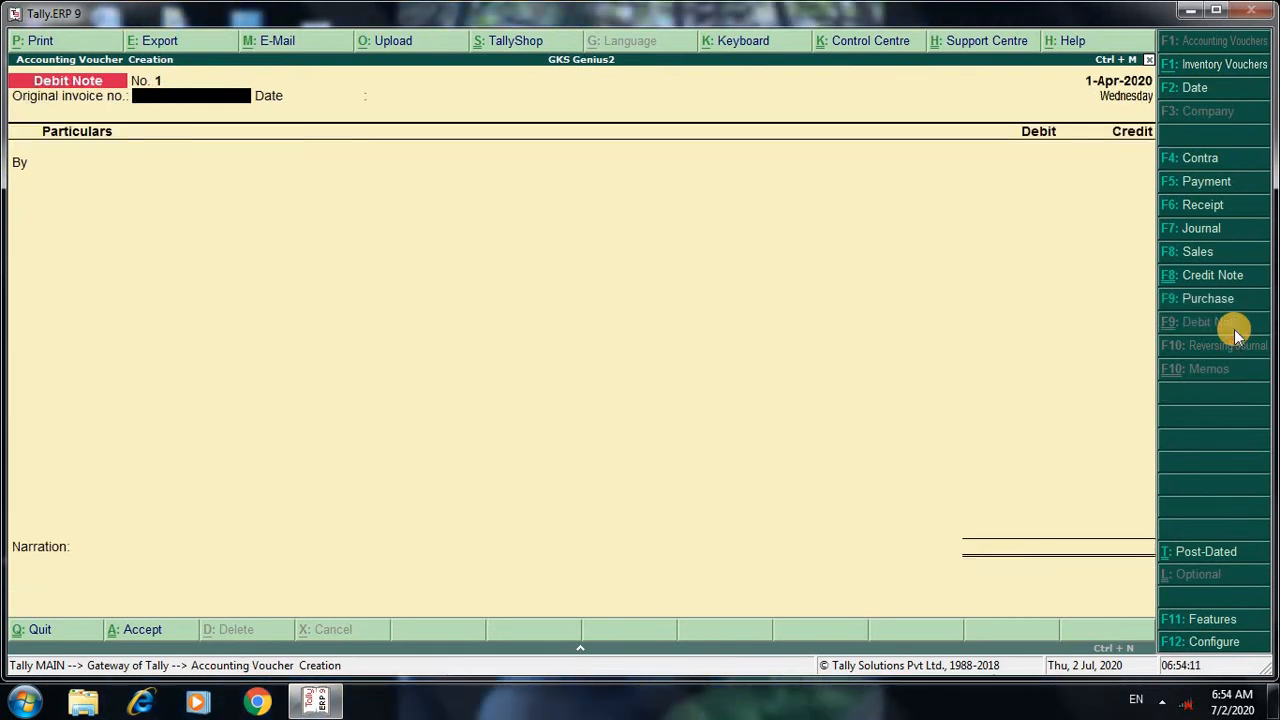
key("Return")
key("Return")
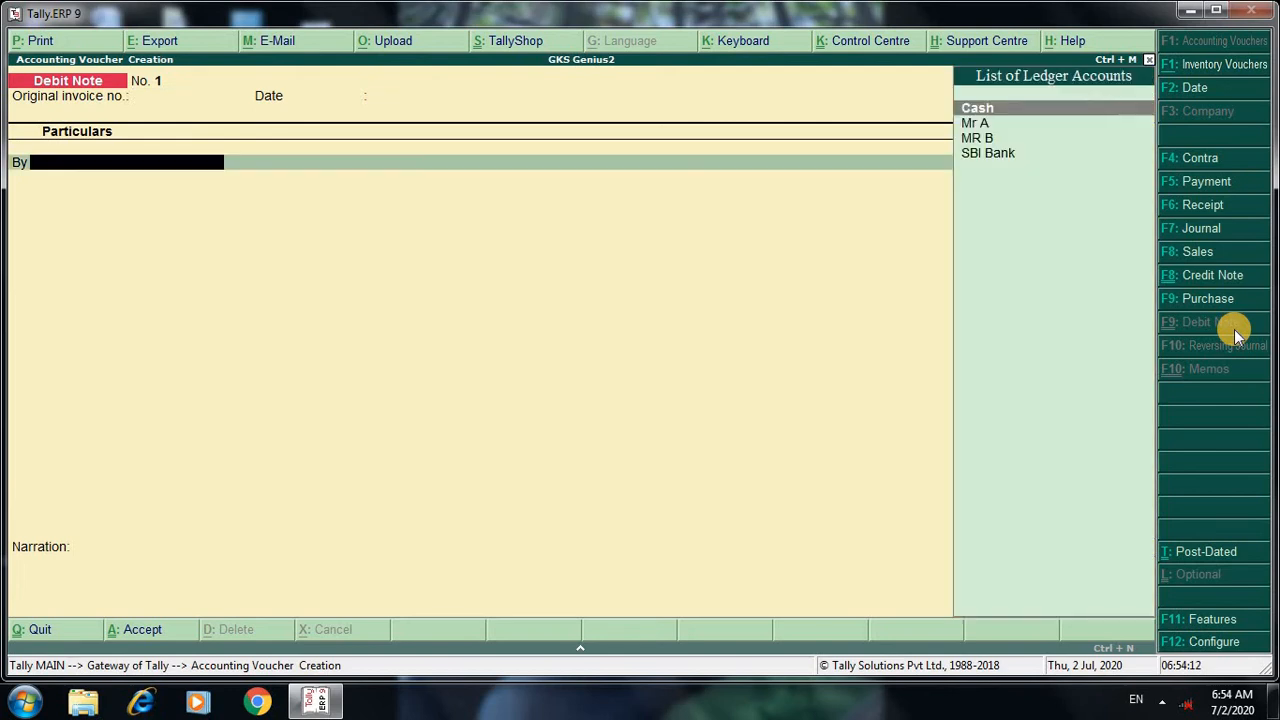
key("Down")
key("Return")
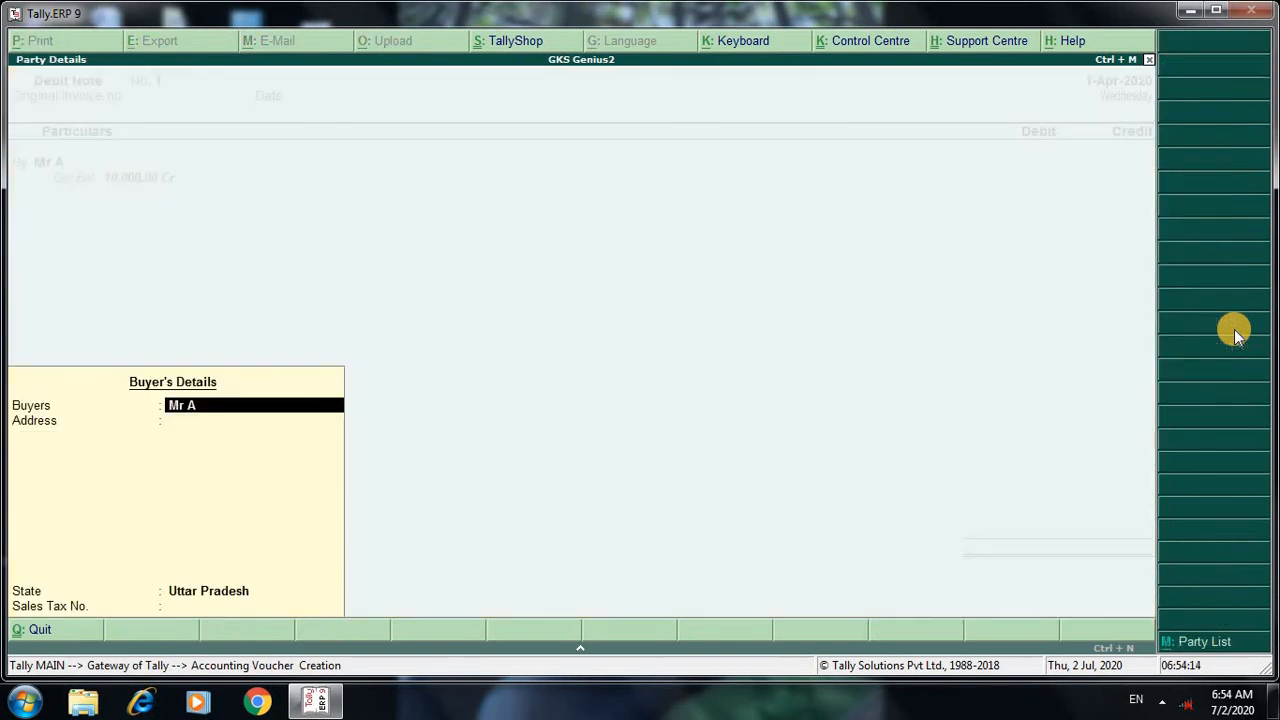
key("Return")
key("Return")
key("Return")
key("Return")
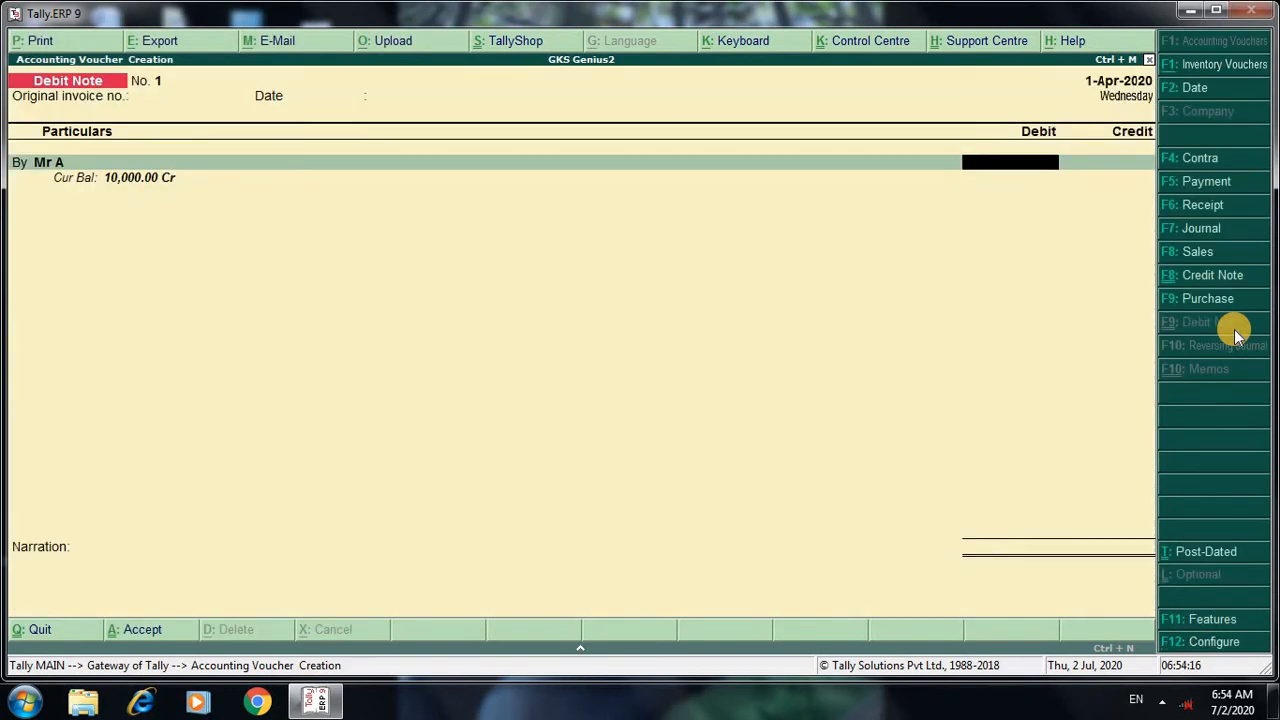
Set Mr A's debit amount to 1,000 and allocate it against bill reference 4
type("1000")
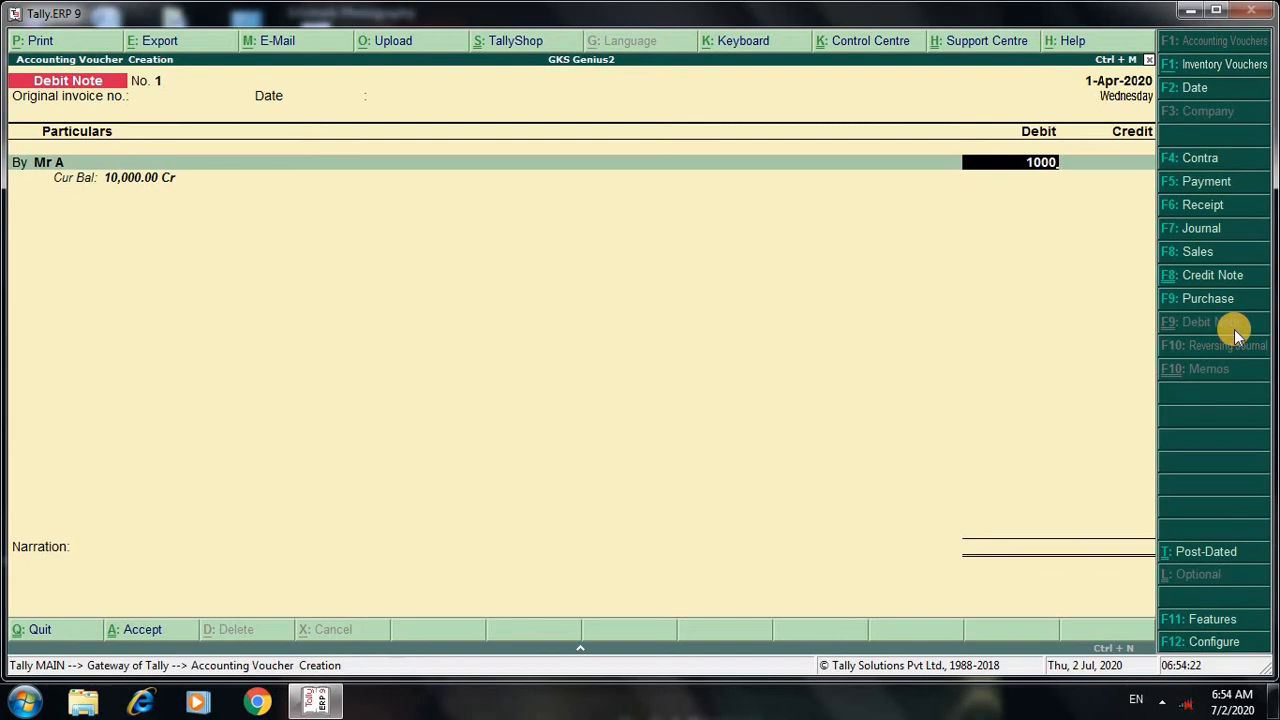
key("Return")
key("Return")
key("Return")
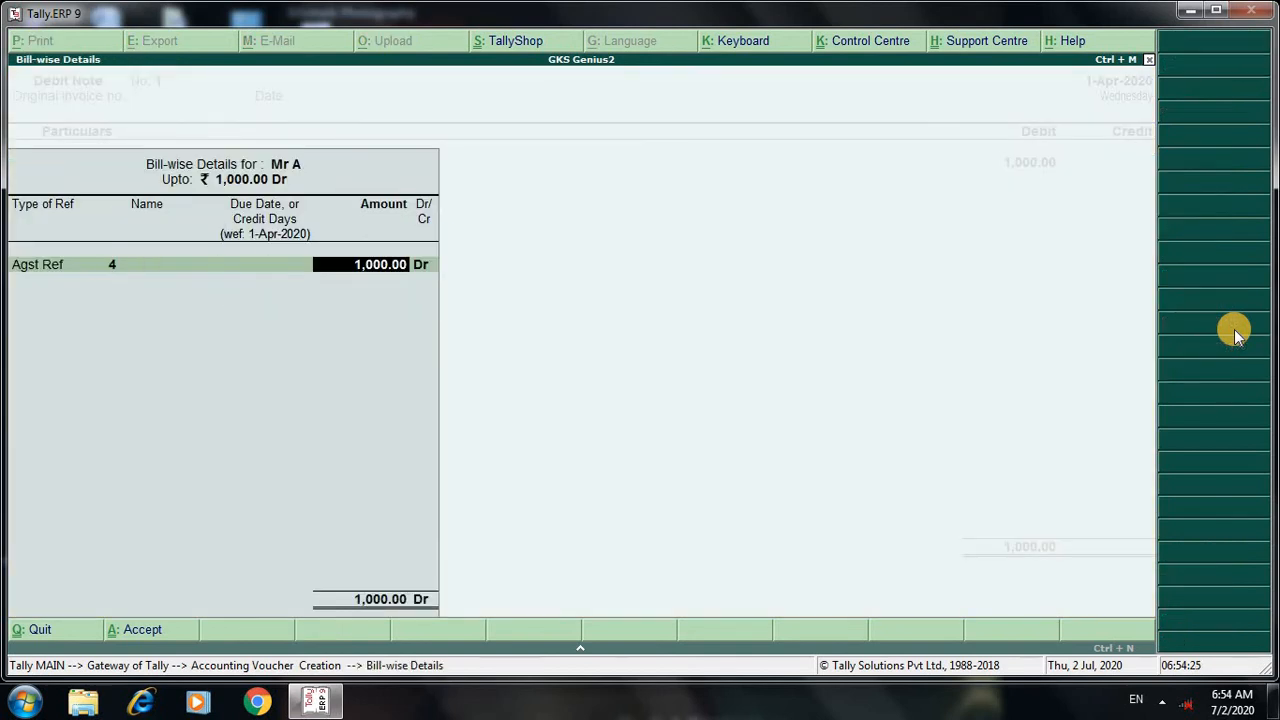
key("Return")
key("Return")
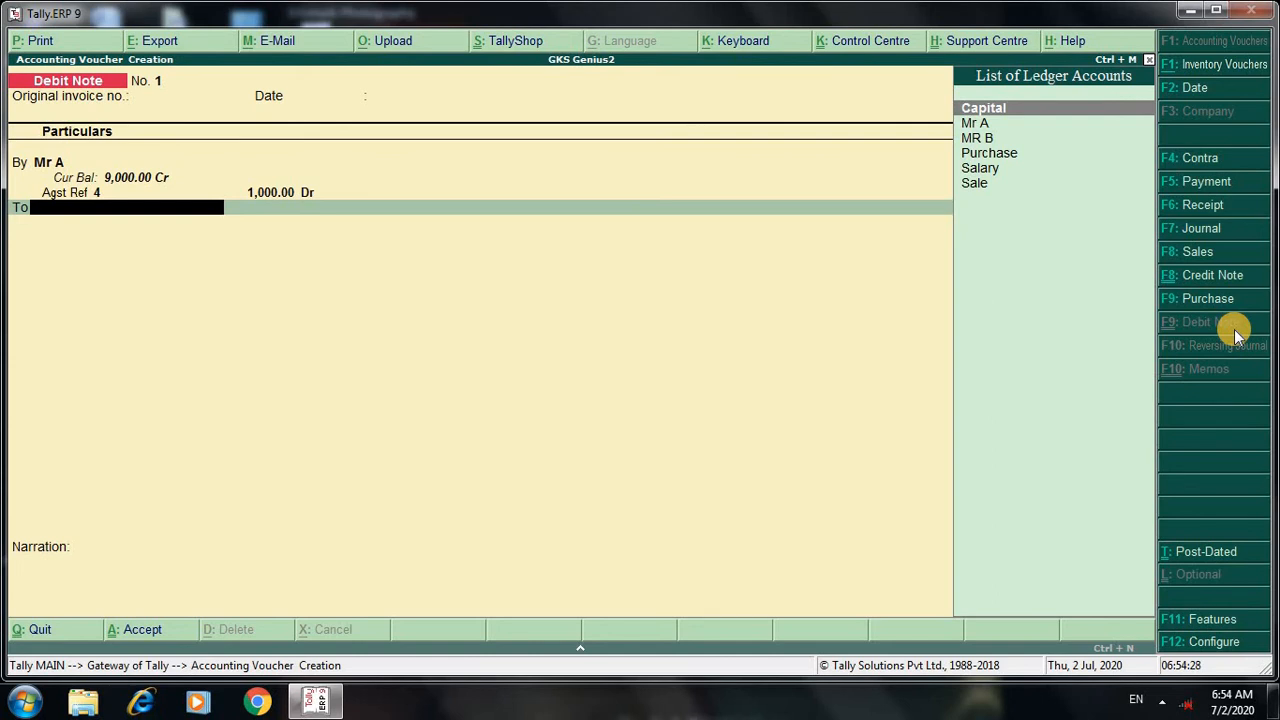
Create the ledger Purchase Return under Purchase Accounts for the credit line, keeping inventory values affected and the ledger type Not Applicable
key("alt+c")
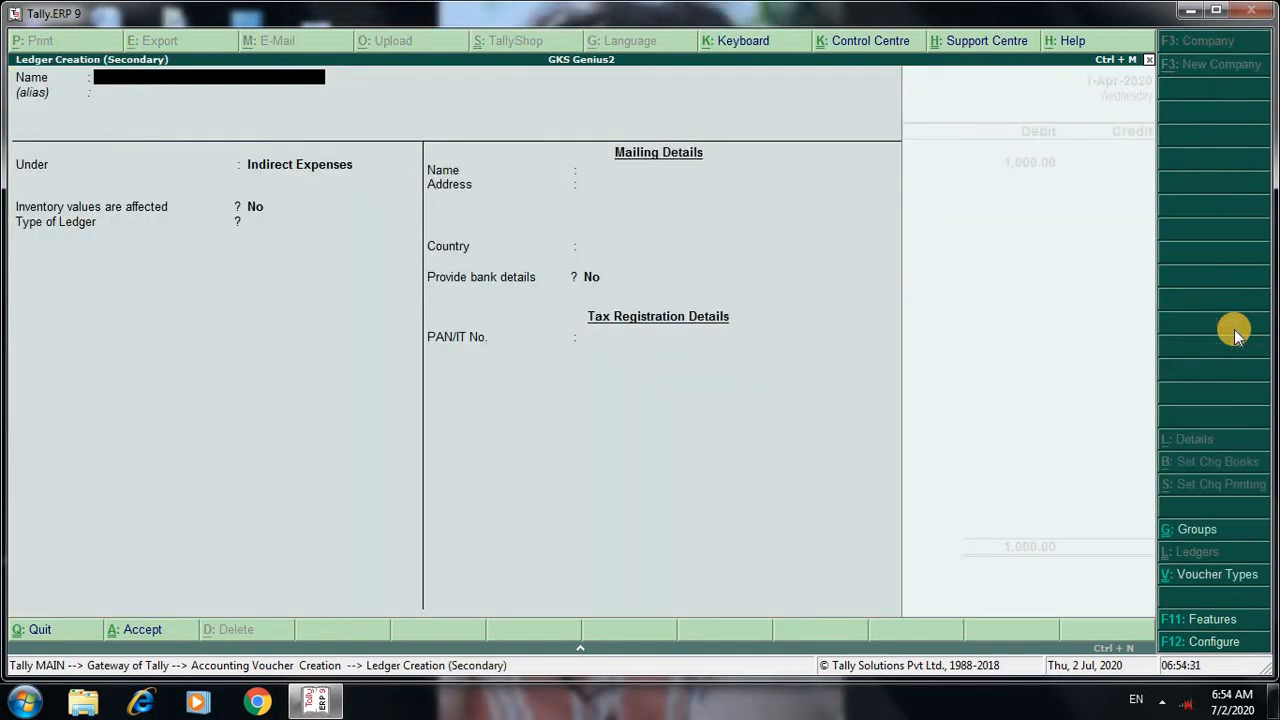
type("Purchawse")
key("BackSpace")
key("BackSpace")
key("BackSpace")
type("se Return")
key("Return")
type("P")
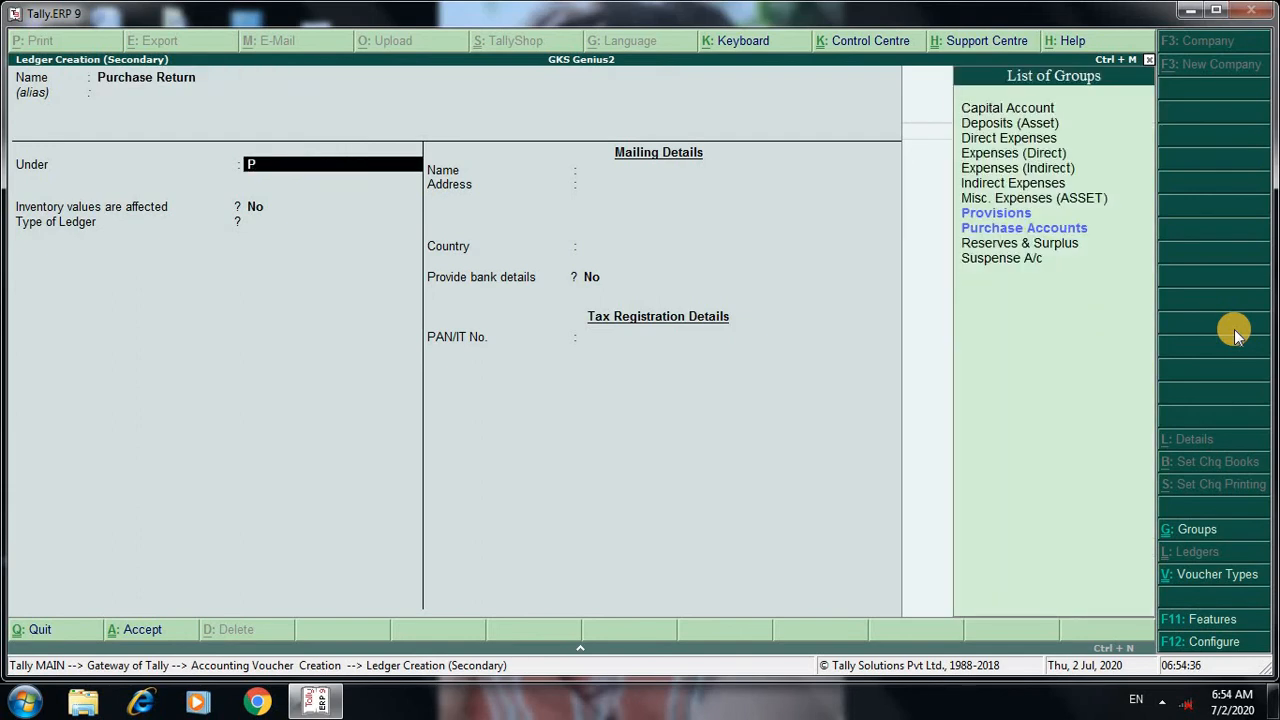
key("Down")
key("Return")
key("Return")
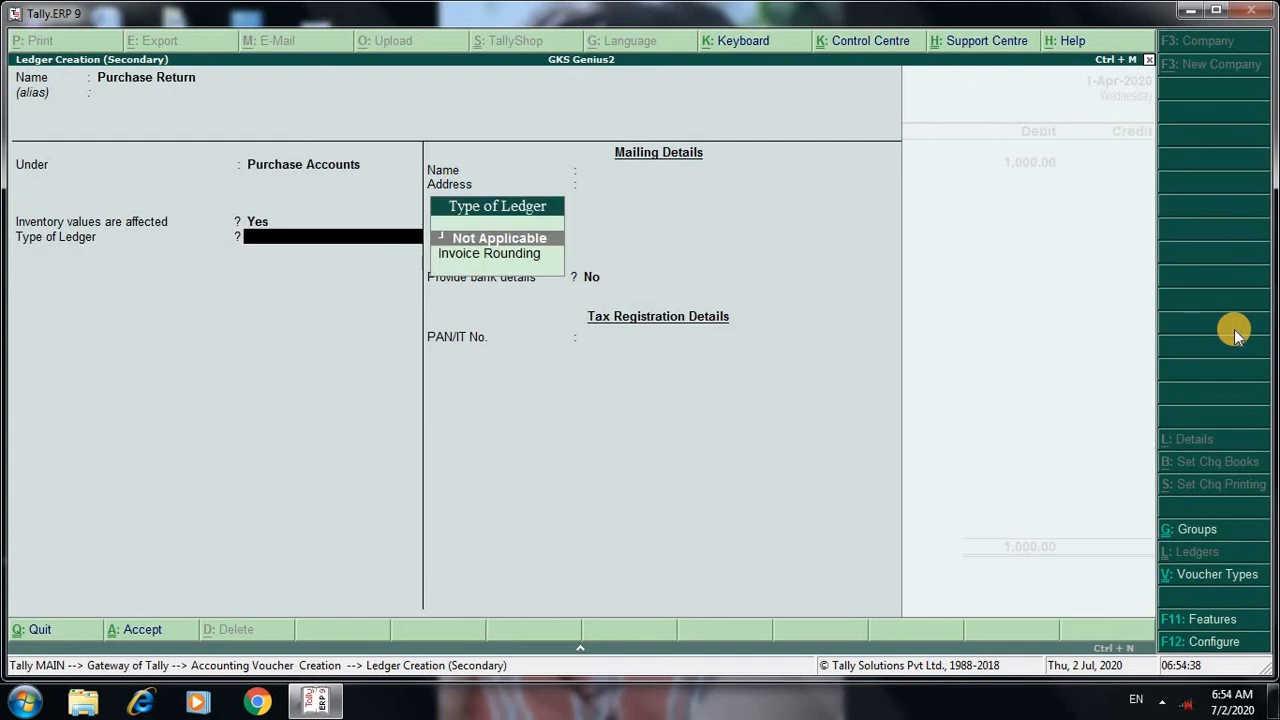
key("Return")
key("Return")
key("Return")
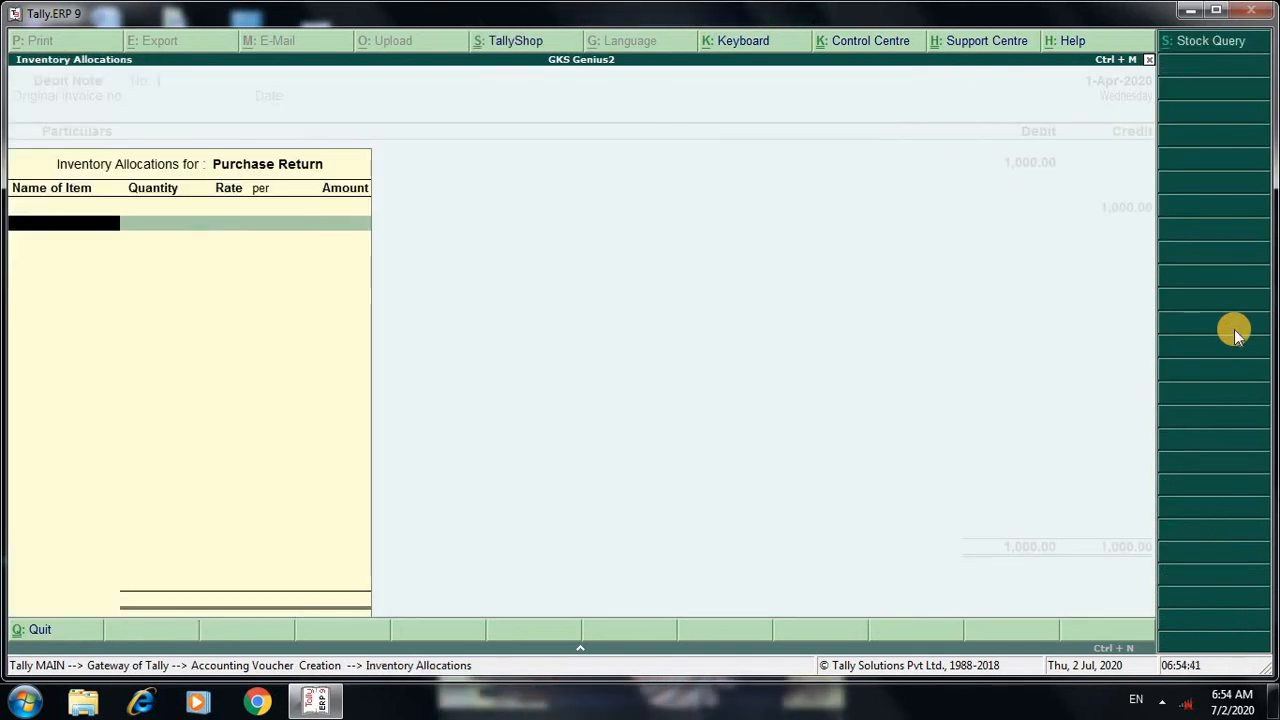
Skip the inventory allocation, accept the 1,000 credit to Purchase Return and save the Debit Note without a narration
key("Return")
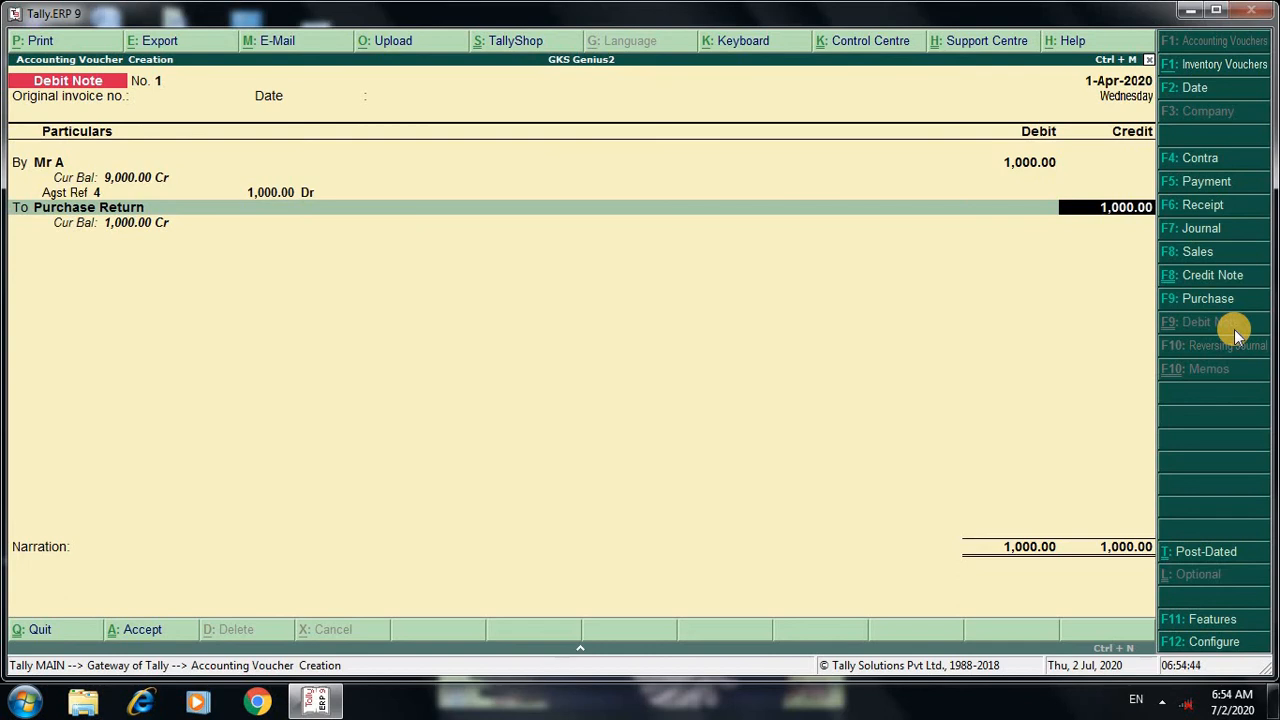
key("Return")
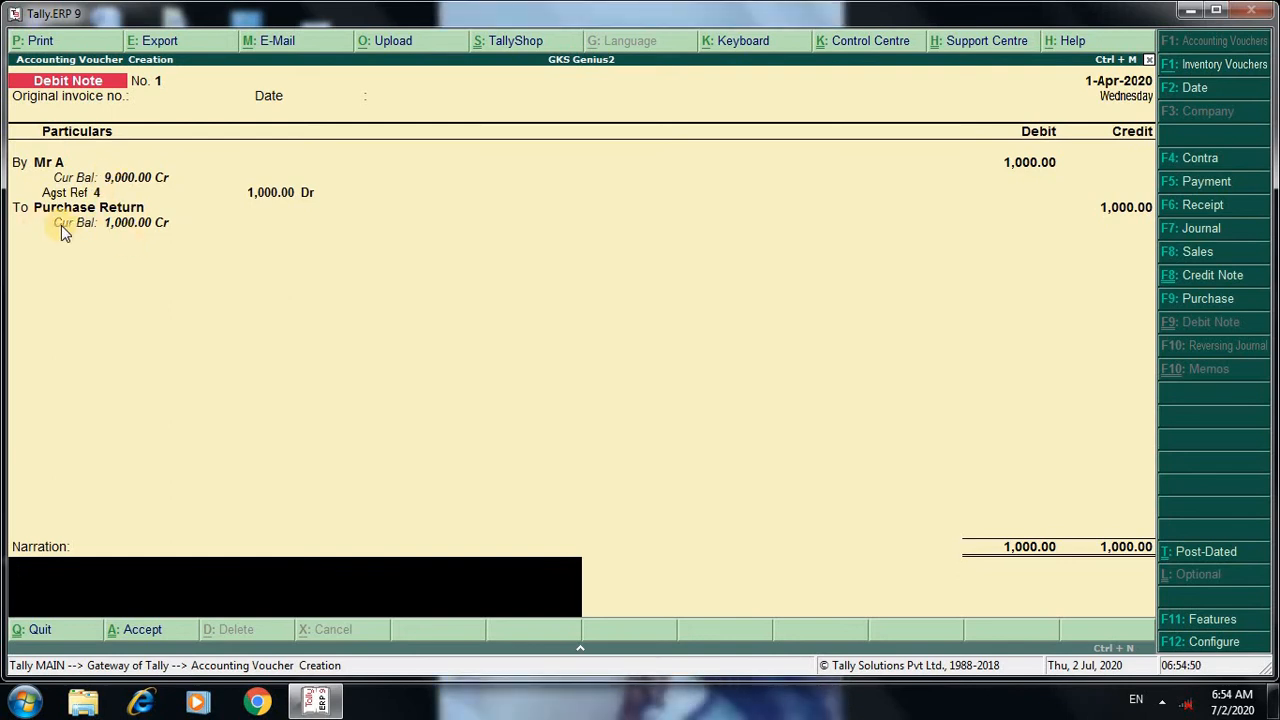
key("Return")
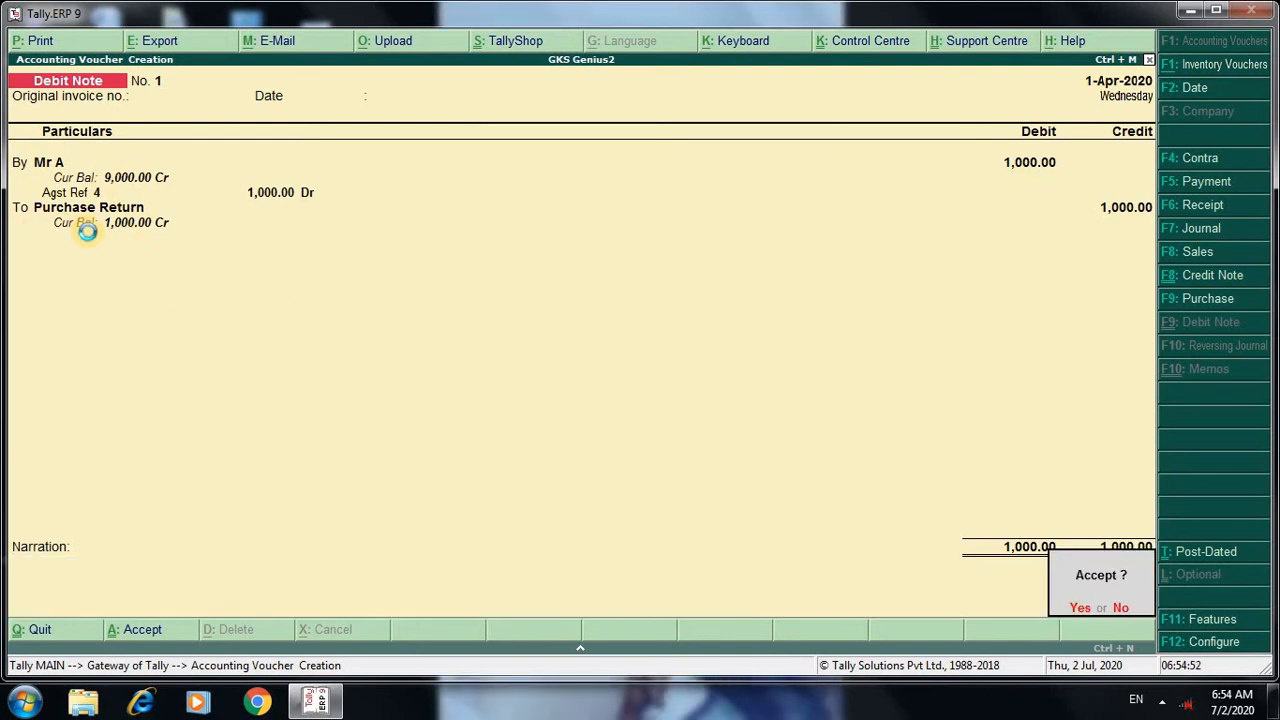
key("Return")
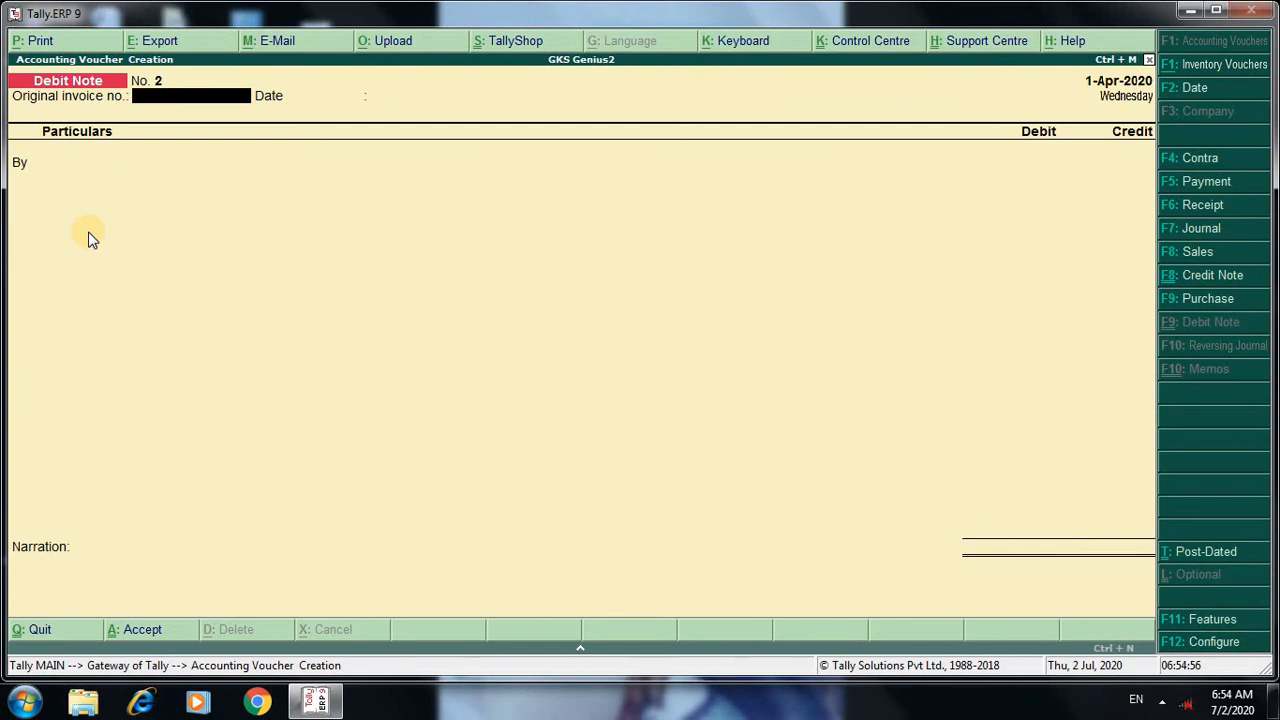
Fill a Payment voucher with Cash as the account and Mr A in the particulars for 8,500
left_click(1218, 186)
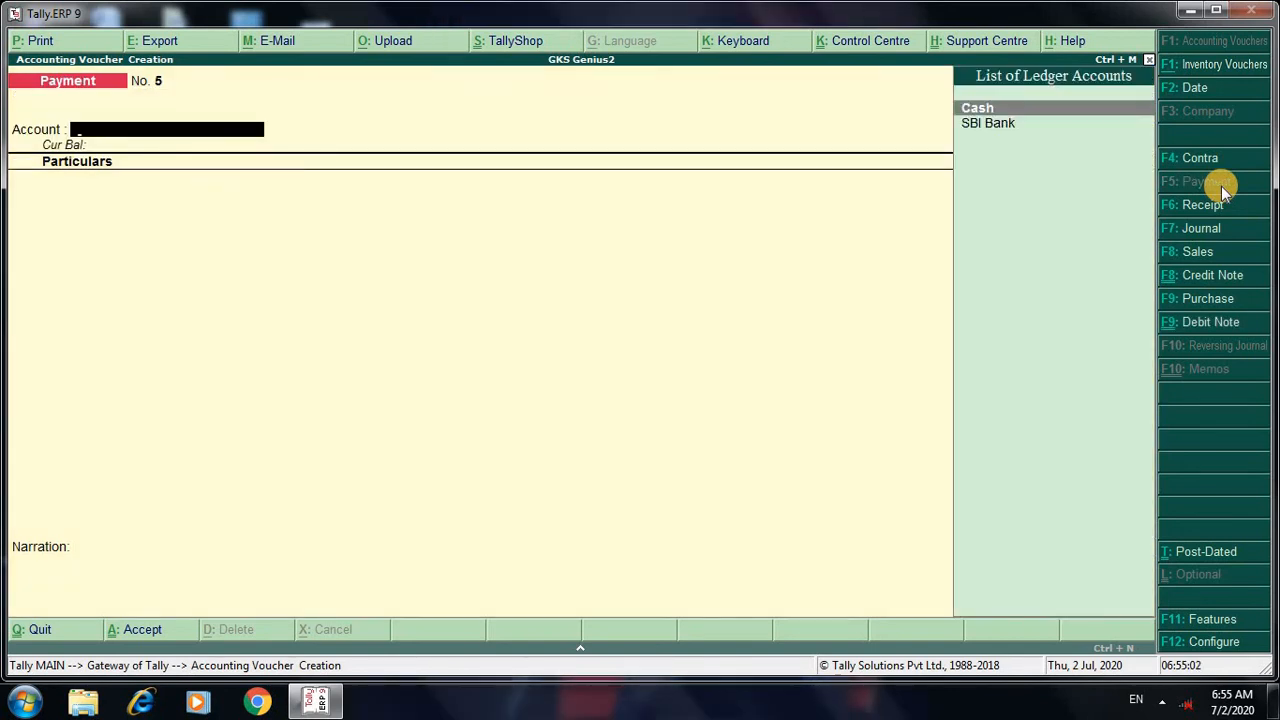
key("Return")
key("Down")
key("Down")
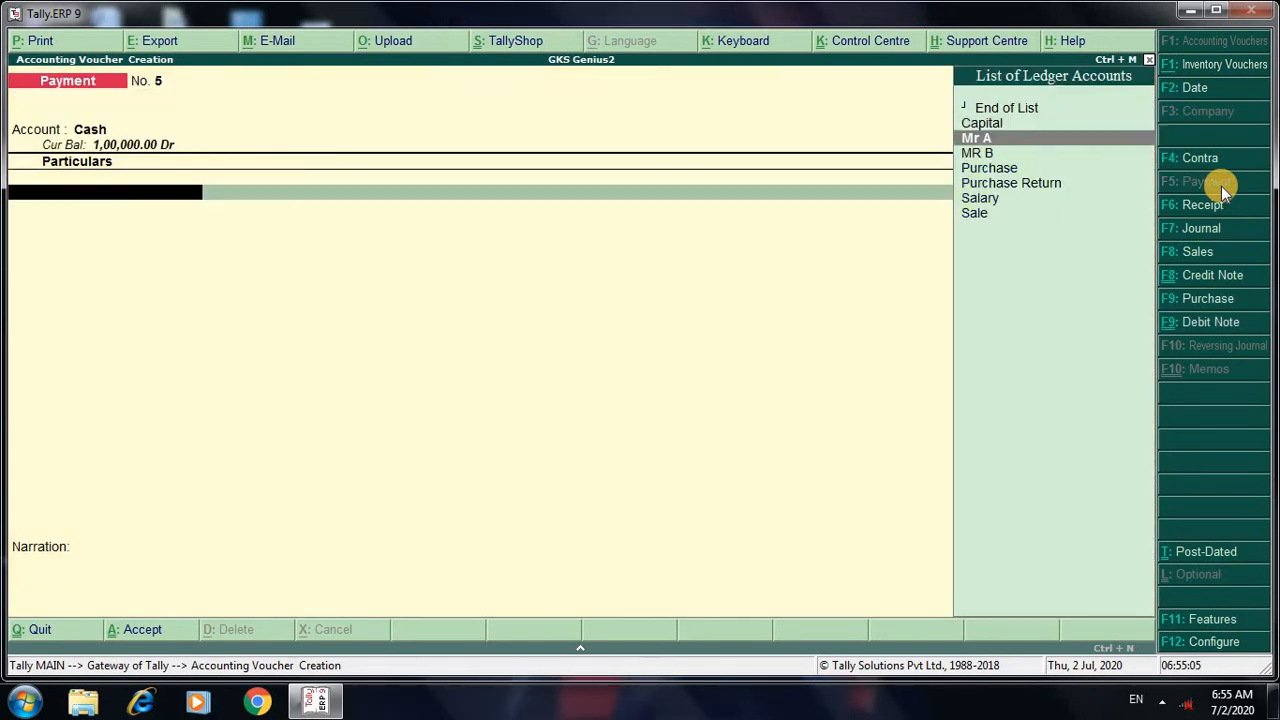
key("Return")
type("8500")
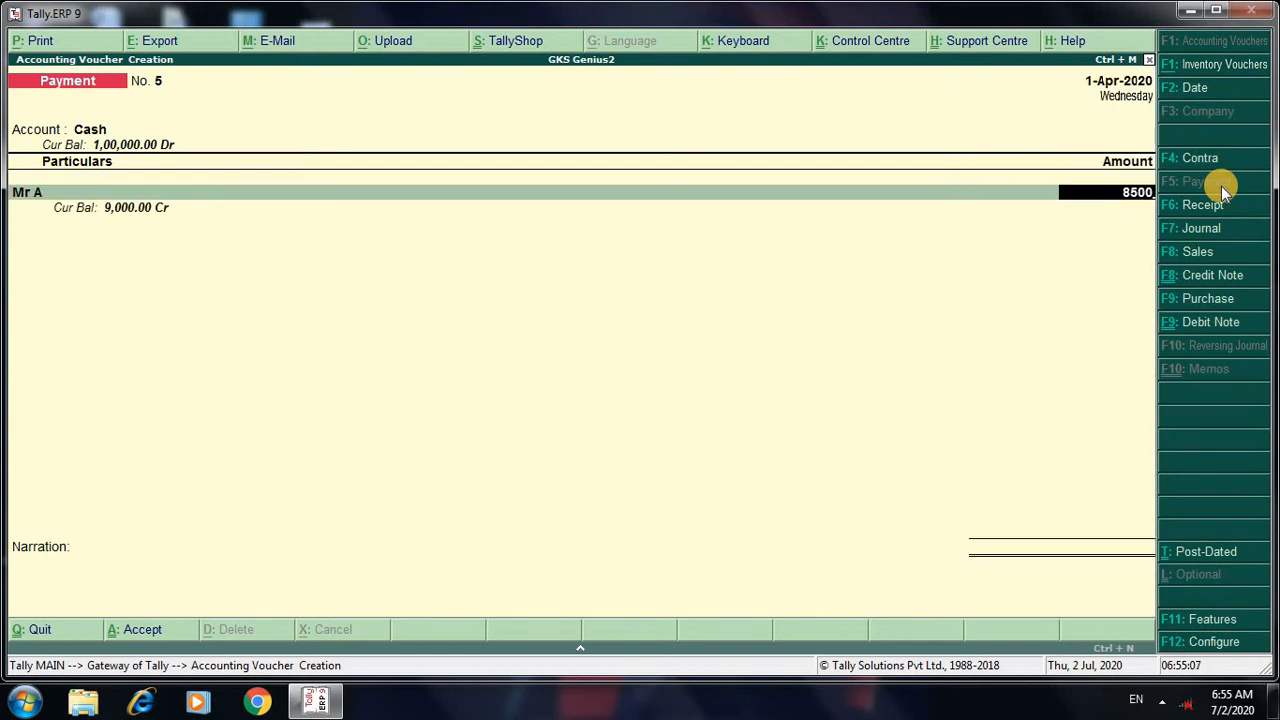
Allocate the 8,500 payment against bill reference 4 and save the Payment voucher without a narration
key("Return")
key("Return")
key("Return")
key("Return")
key("Return")
key("Return")
key("Return")
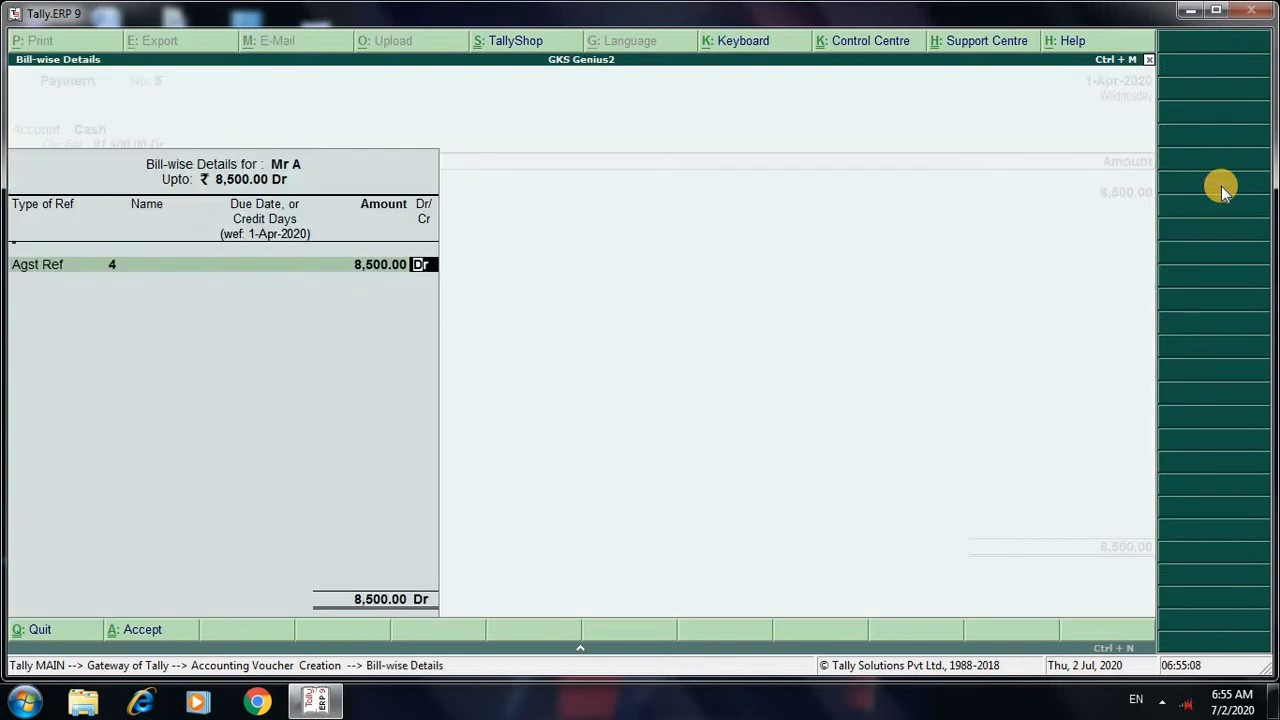
key("Return")
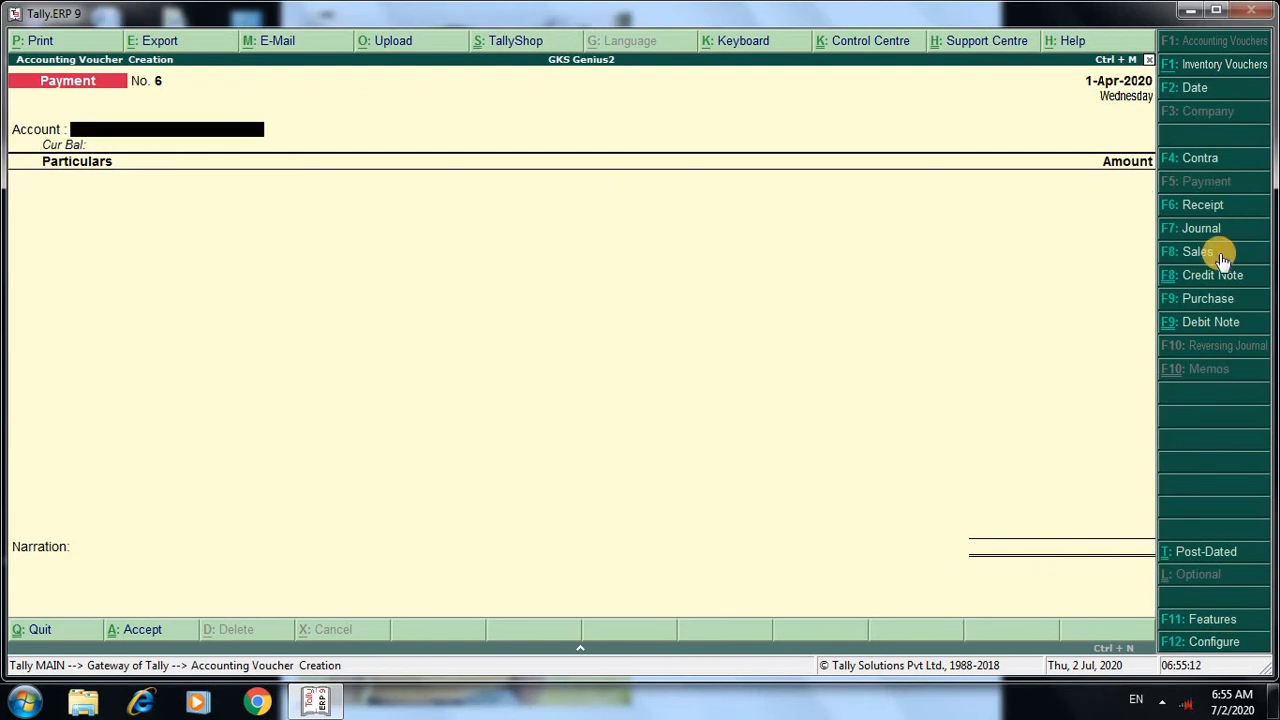
Start another Debit Note with Mr A as the debited ledger, leaving the invoice details blank and accepting the default buyer details
left_click(1211, 325)
key("Return")
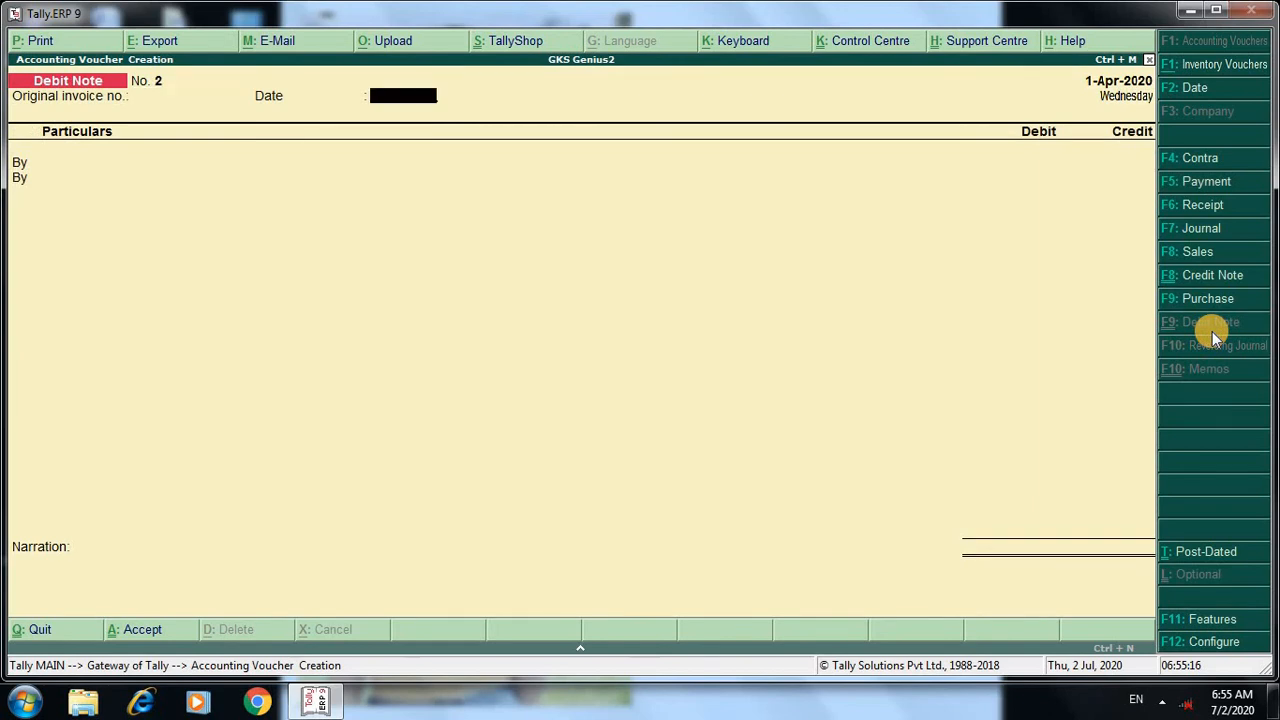
key("Return")
key("Down")
key("Return")
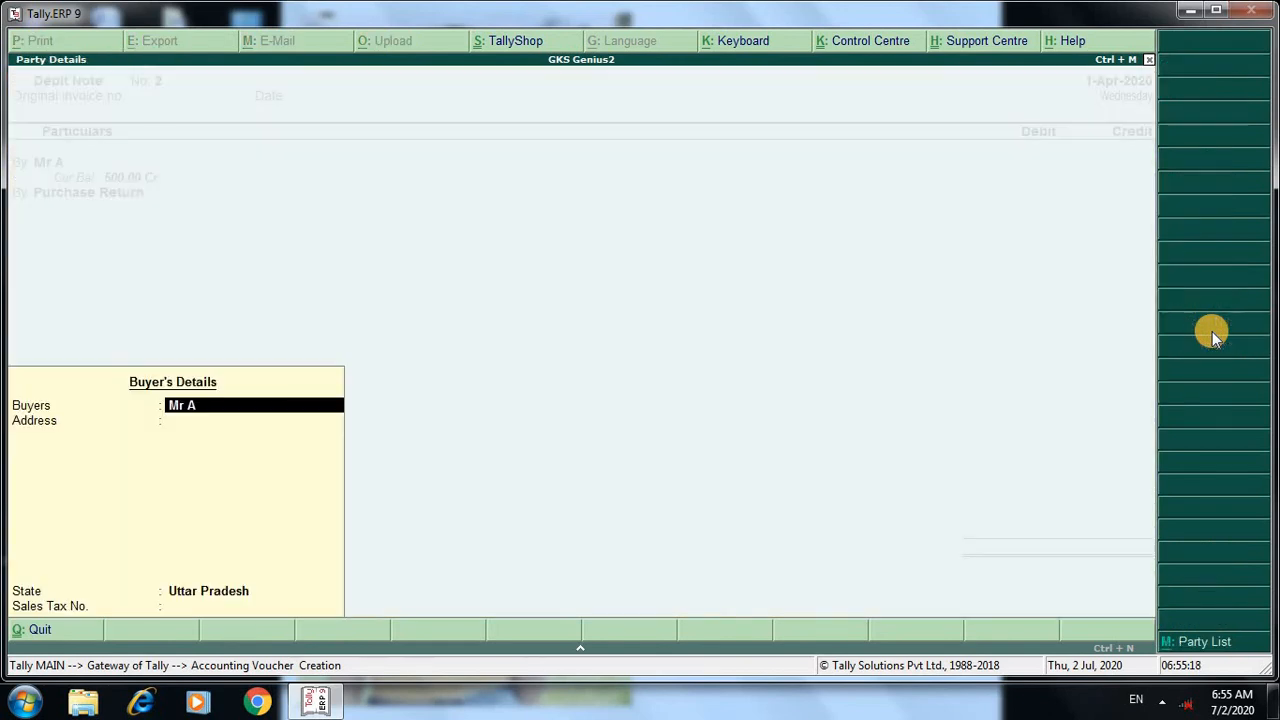
key("Return")
key("Return")
key("Return")
key("Return")
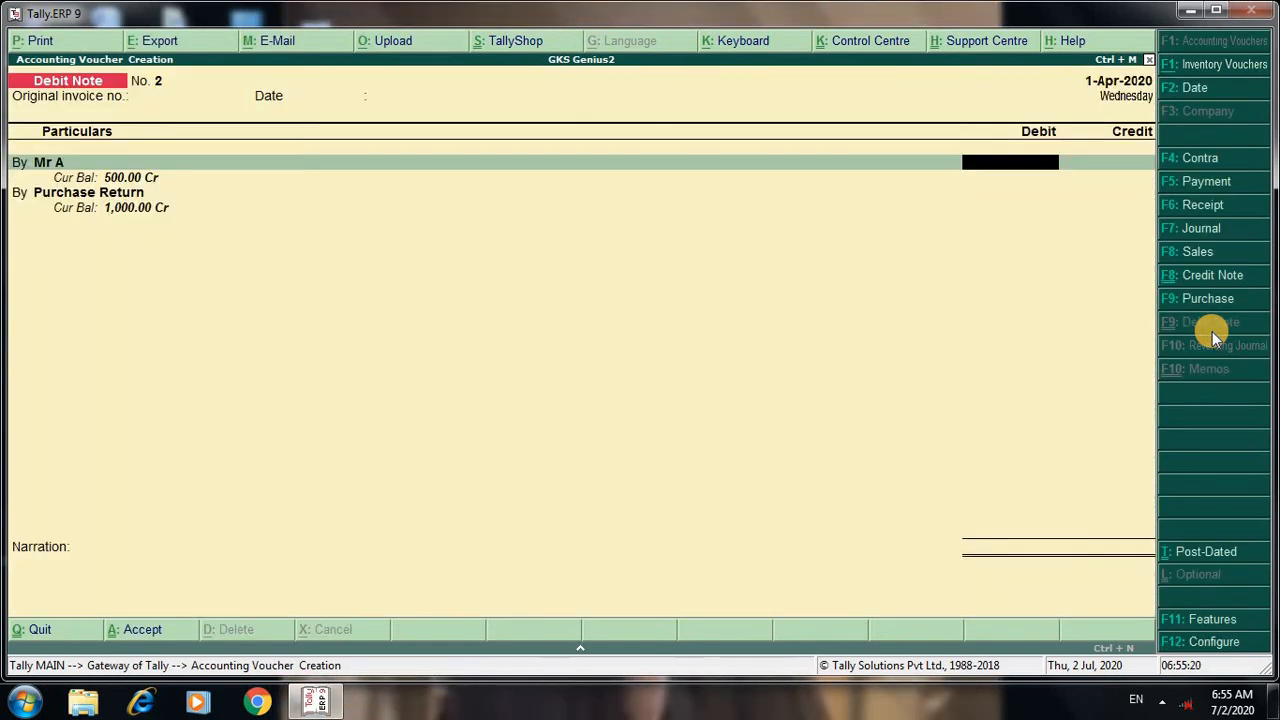
Debit Mr A with 500 in the Debit Note and allocate it against bill reference 4
key("Return")
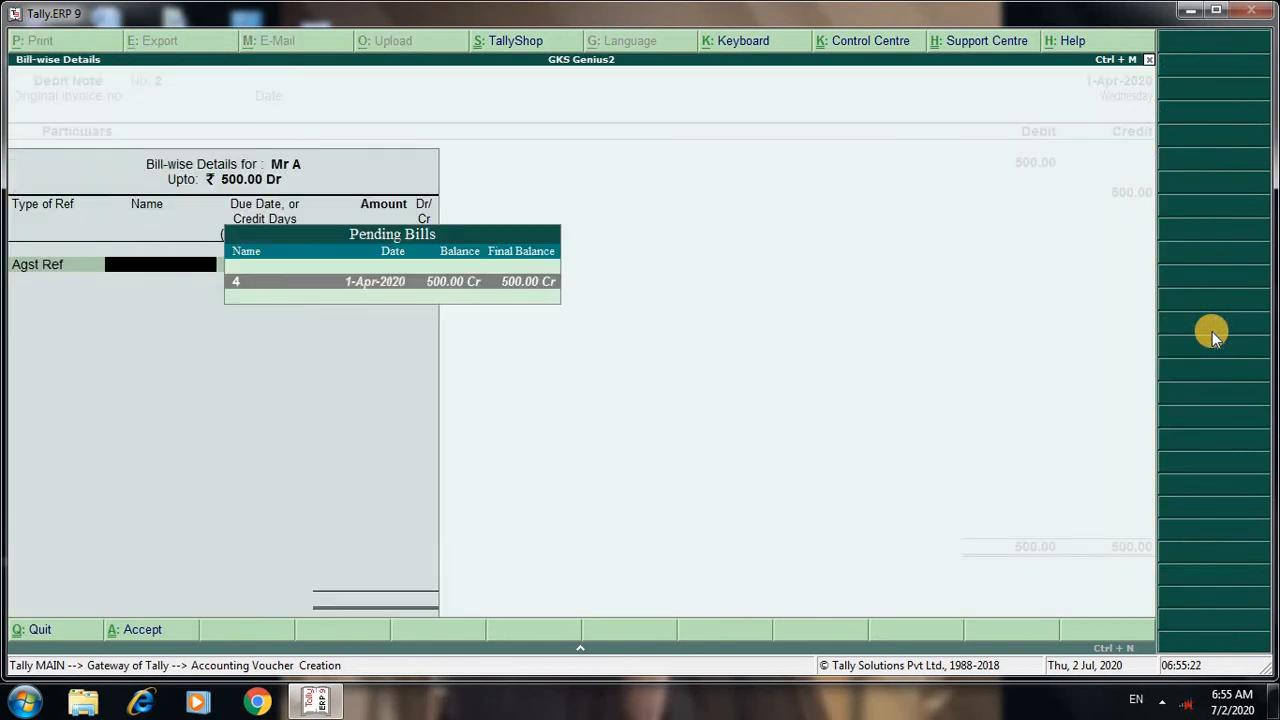
key("Return")
key("Return")
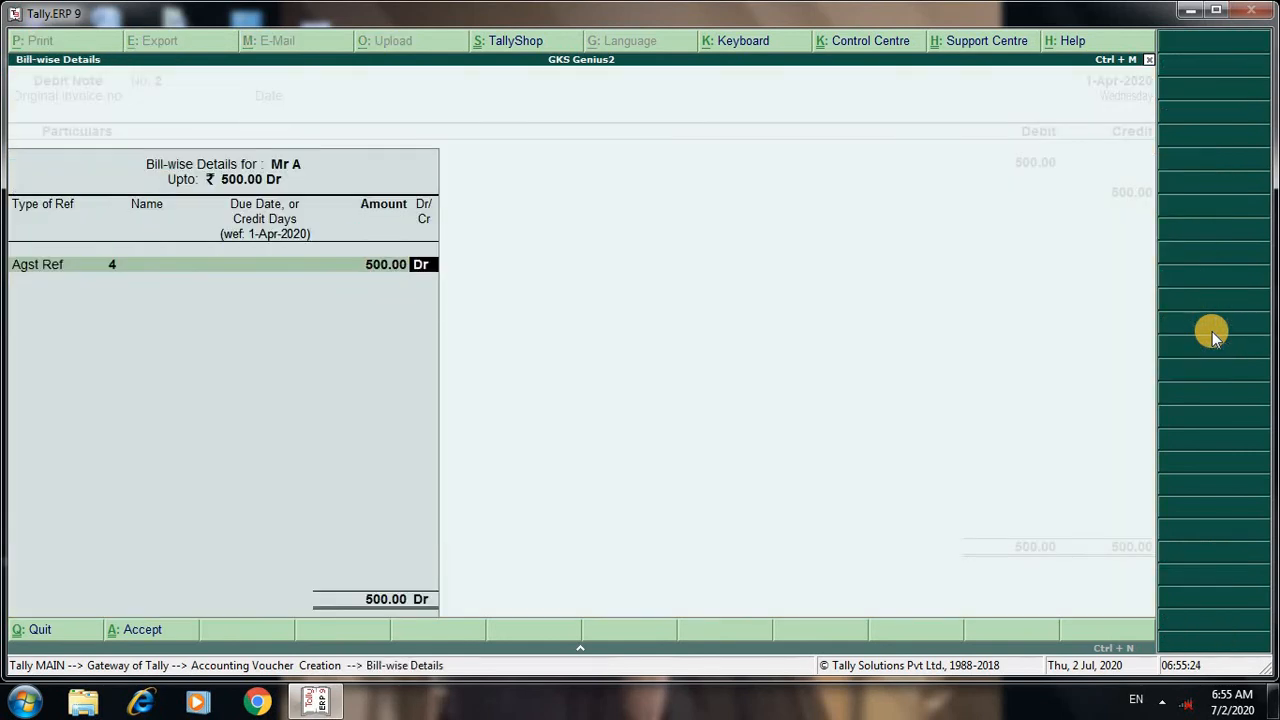
key("Return")
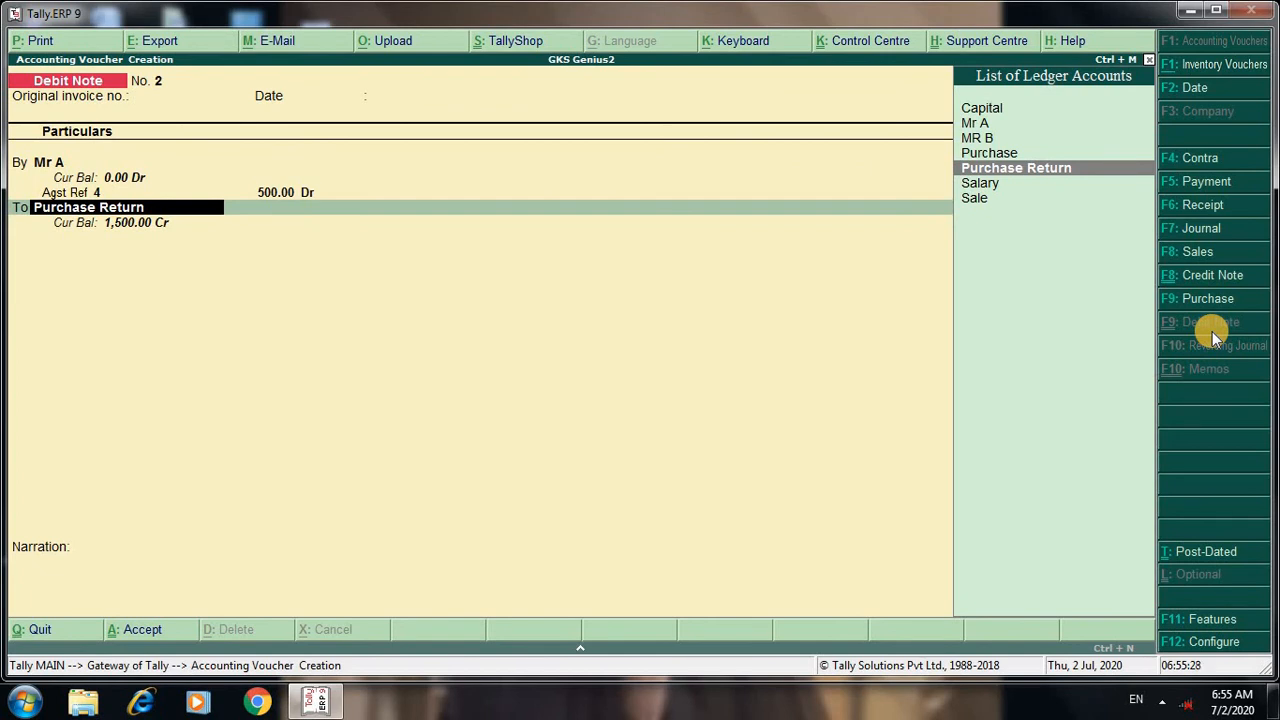
Create a credit ledger named Dic. Rec. under Indirect Expenses in place of Purchase Return
key("alt+c")
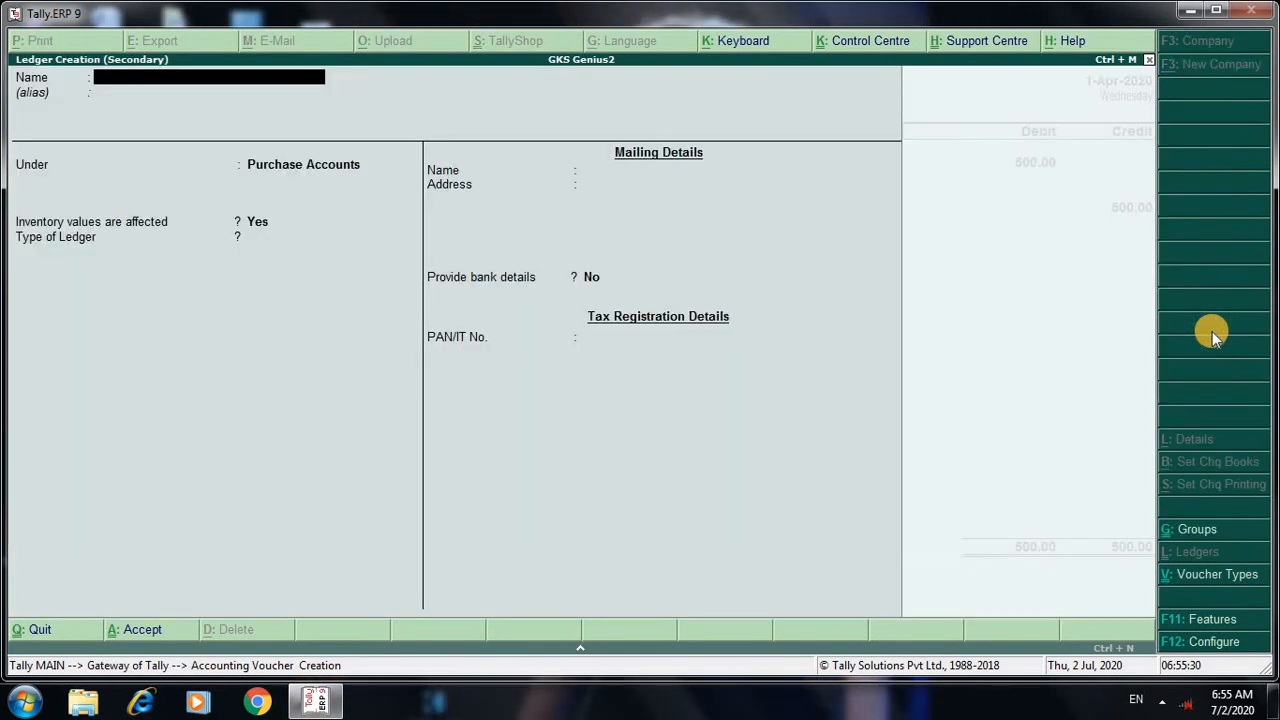
type("Dic")
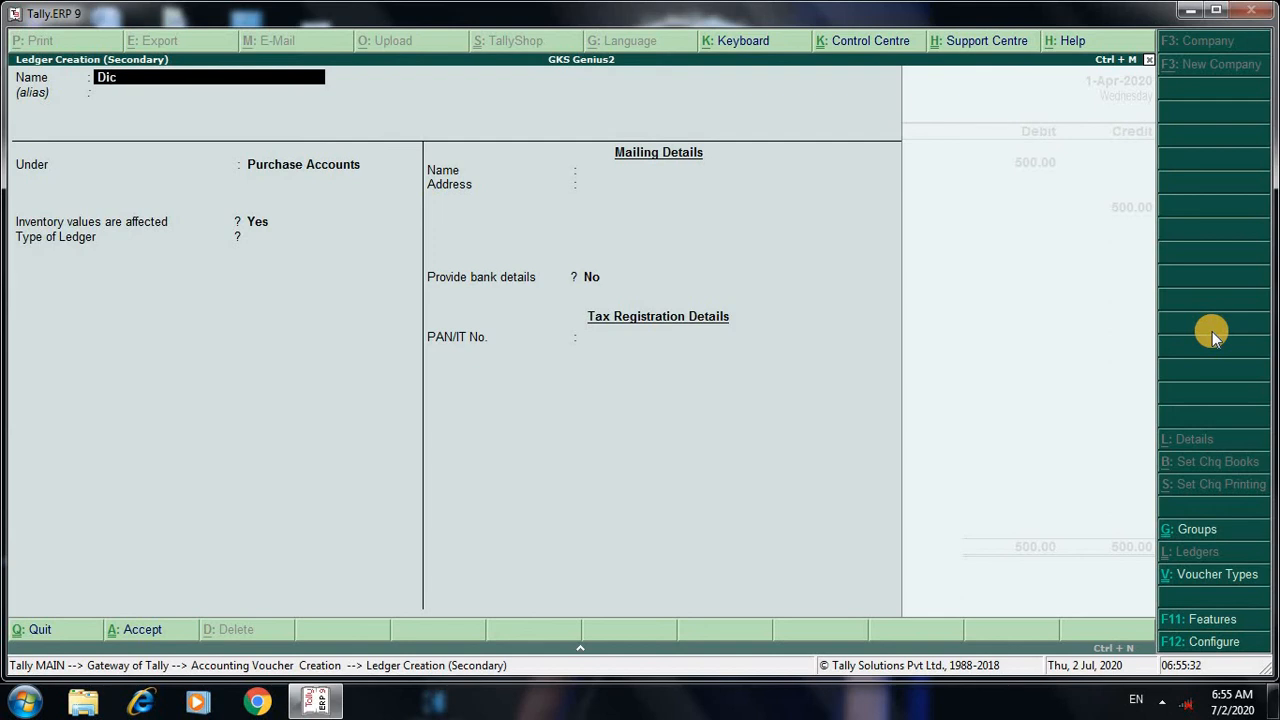
type(". Rec.")
key("Return")
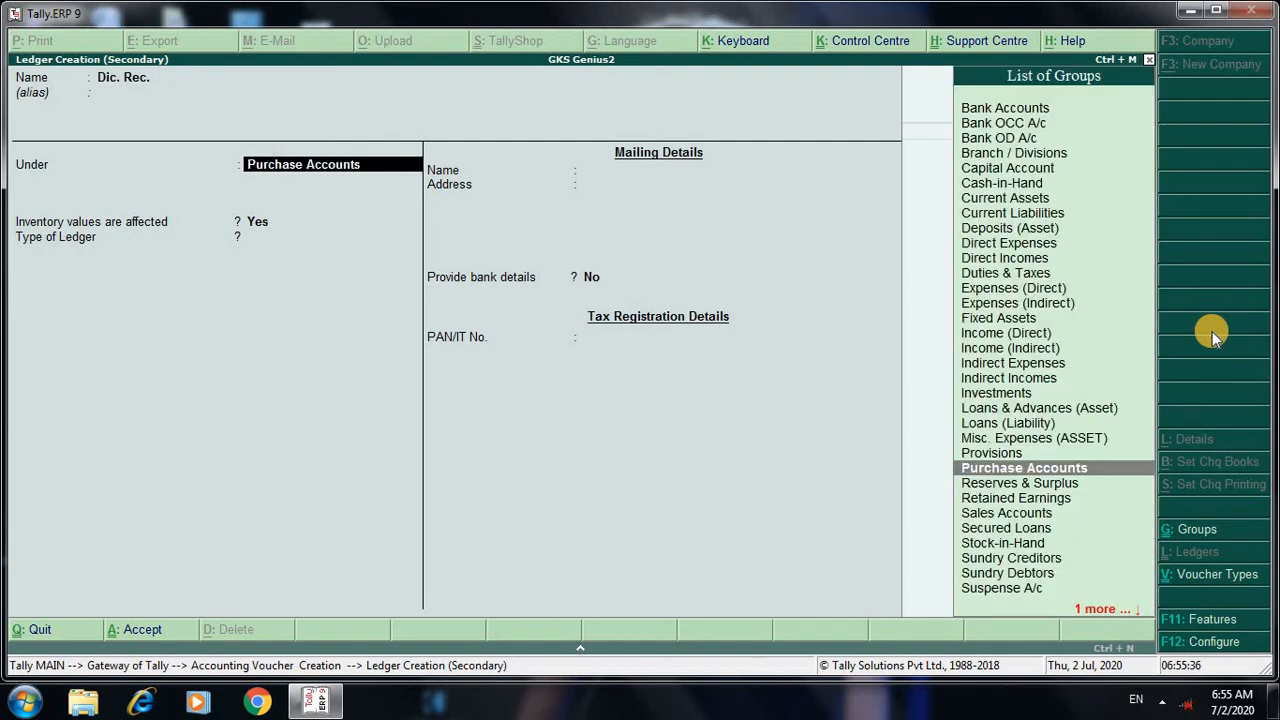
type("ind")
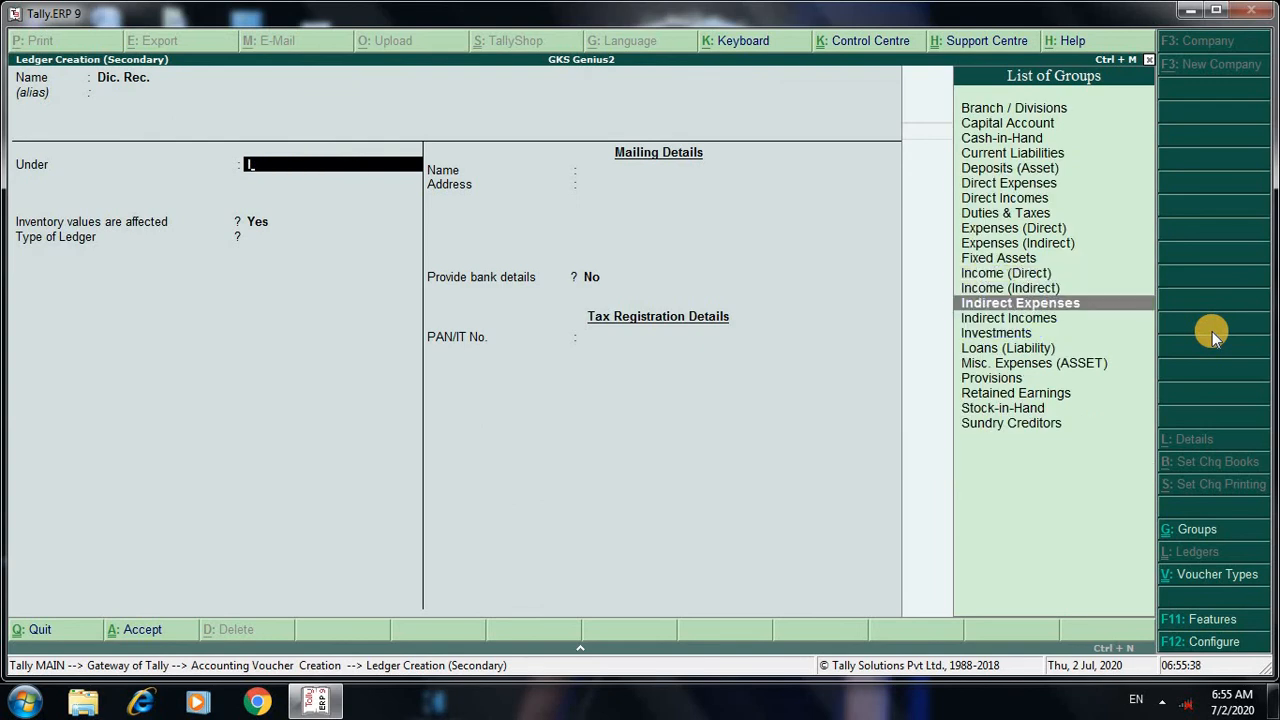
key("Return")
Accept the ledger's remaining defaults and save the Debit Note with its 500 credit to Dic. Rec. and no narration
key("Return")
key("Return")
key("Return")
key("Return")
key("Return")
key("Return")
key("Return")
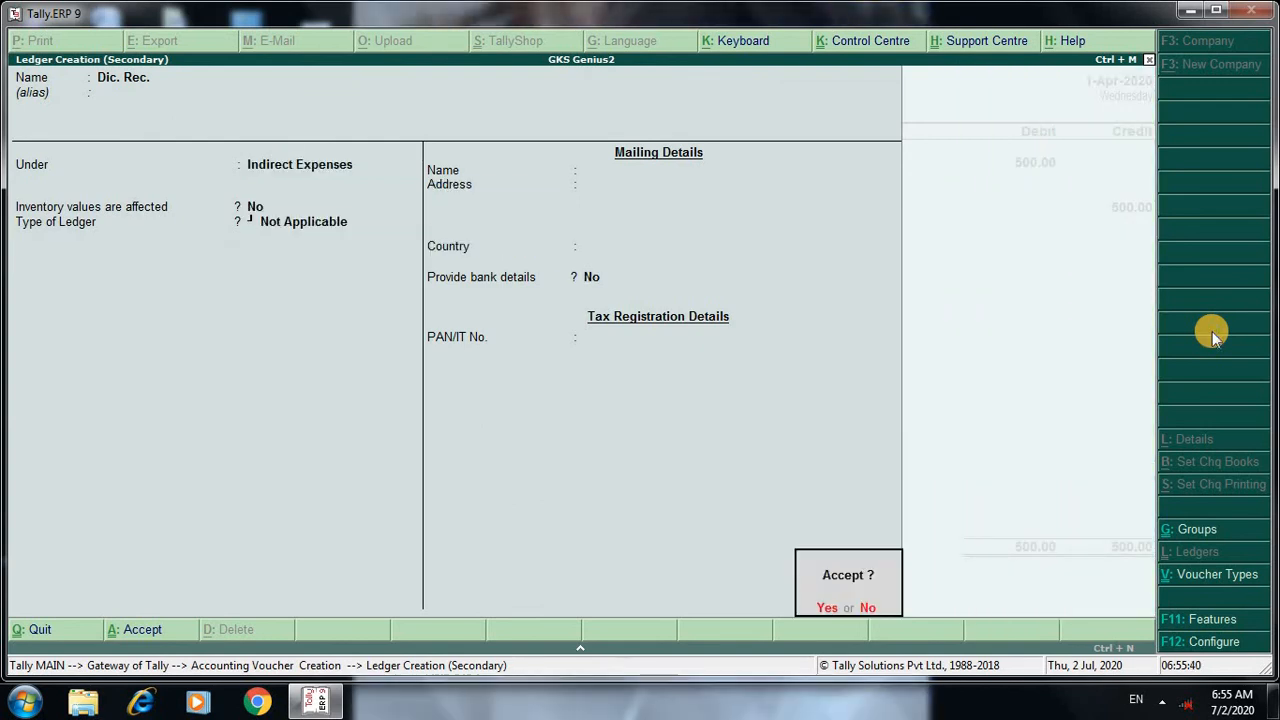
key("Return")
key("Return")
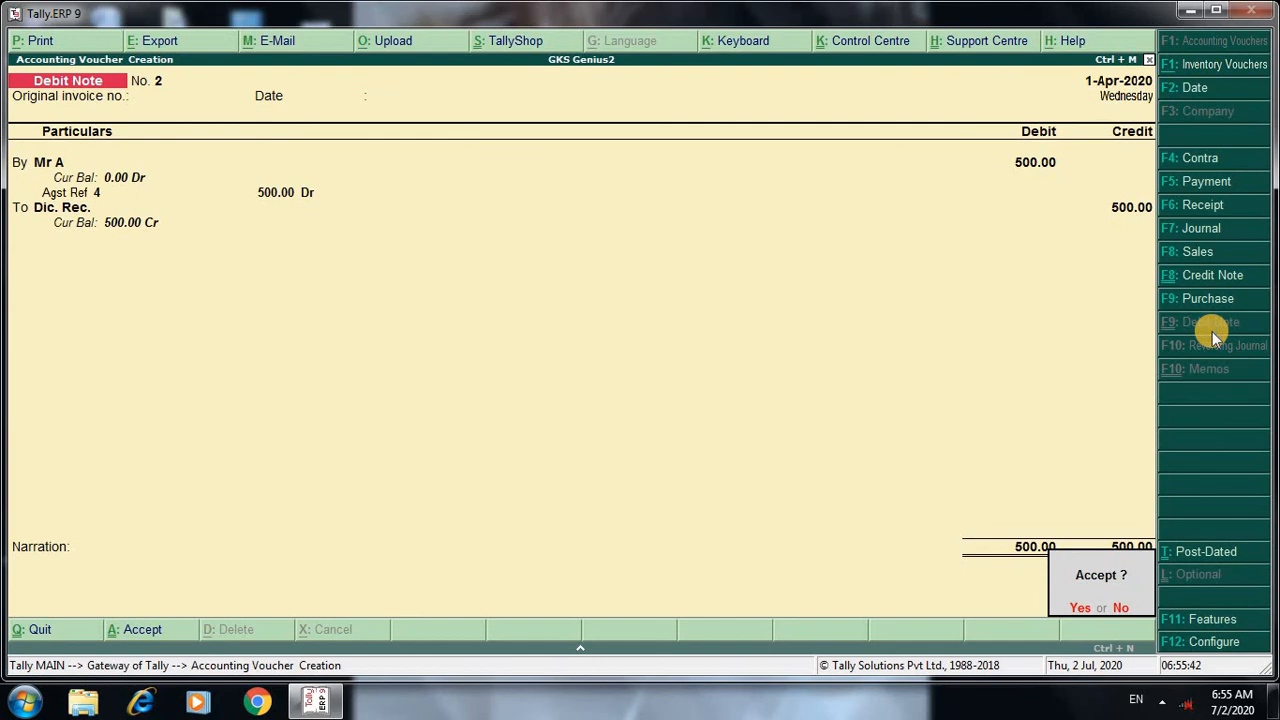
key("Return")
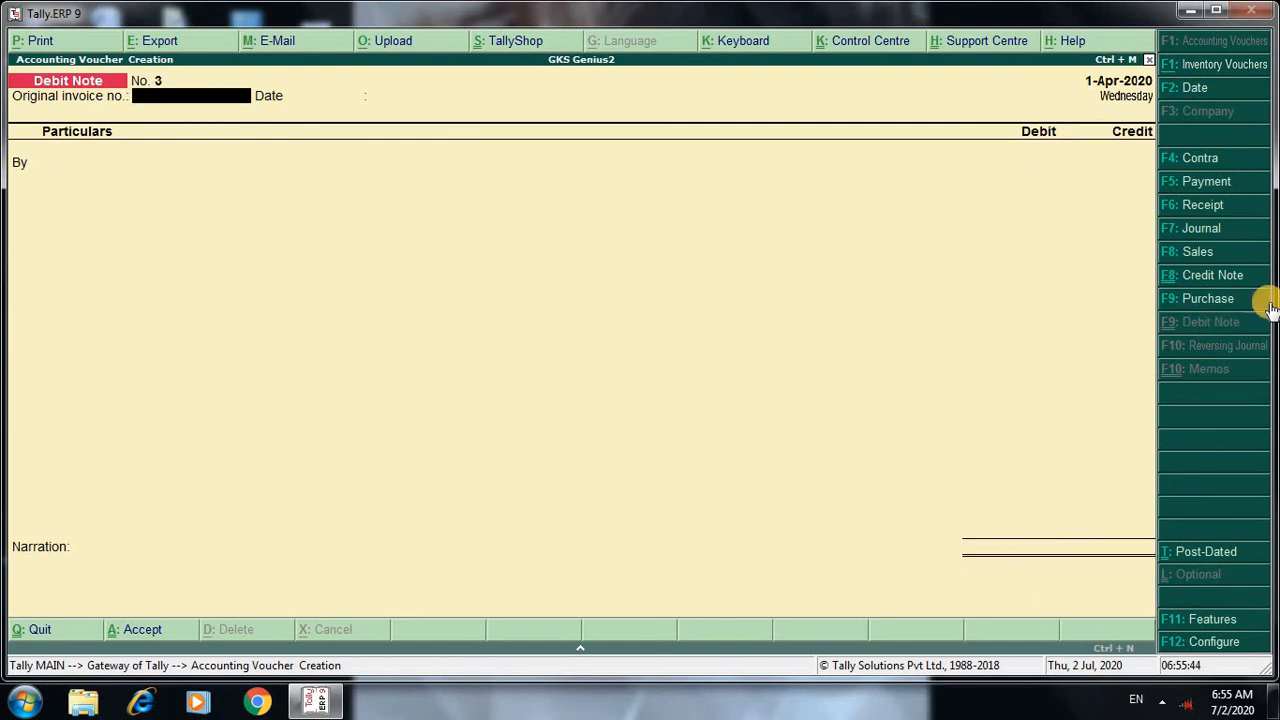
Start a Sales voucher with MR B as the party, leaving the reference and despatch details blank and keeping the default buyer details
left_click(1249, 257)
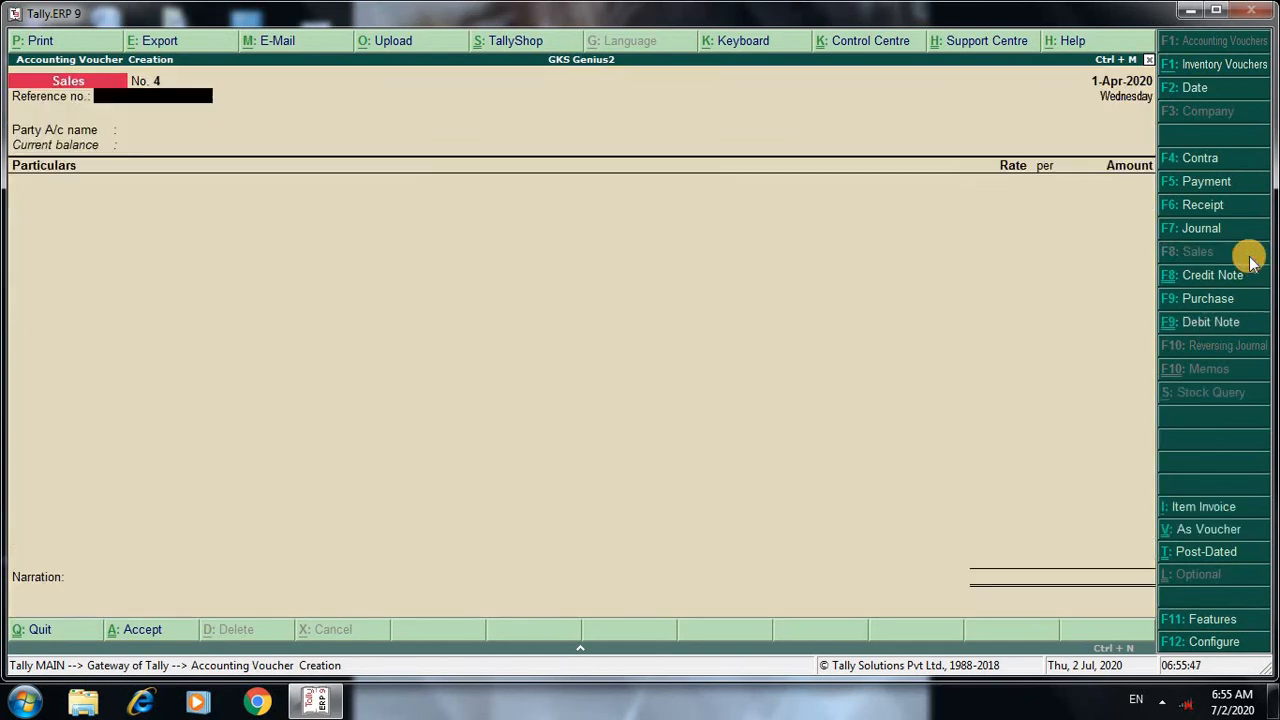
key("Return")
key("Down")
key("Down")
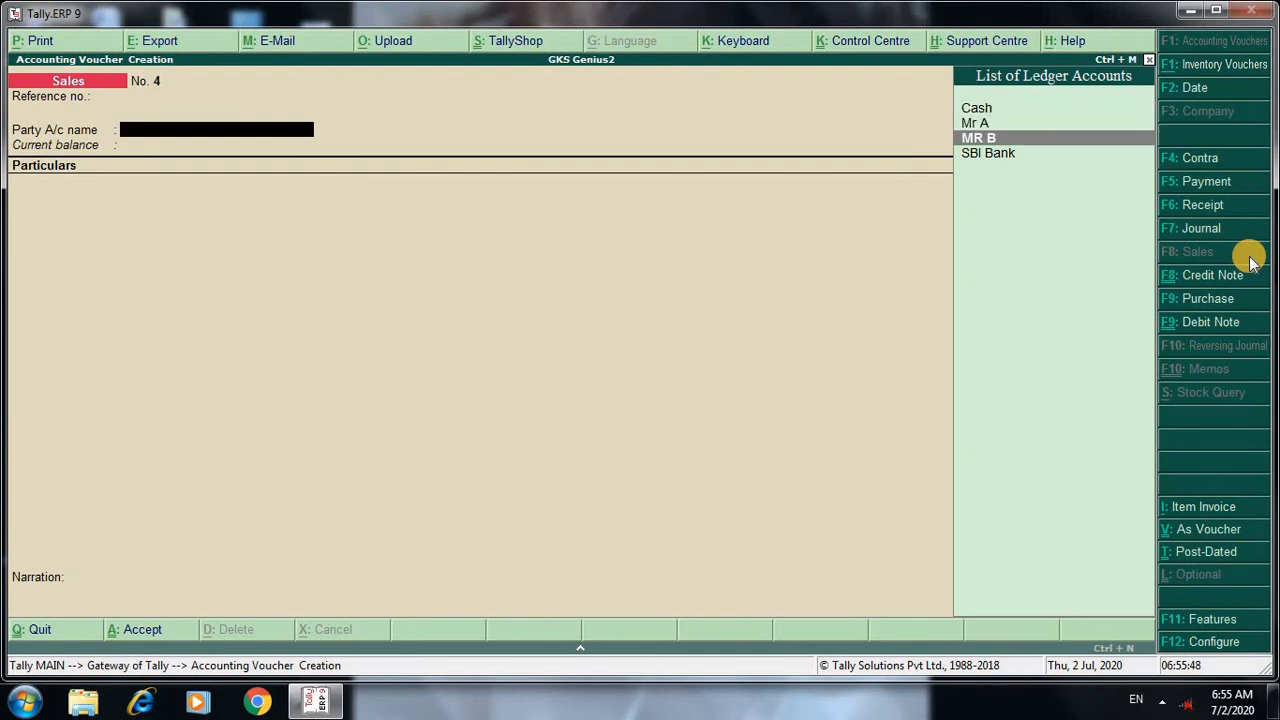
key("Return")
key("Return")
key("Return")
key("Return")
key("Return")
key("Return")
key("Return")
key("Return")
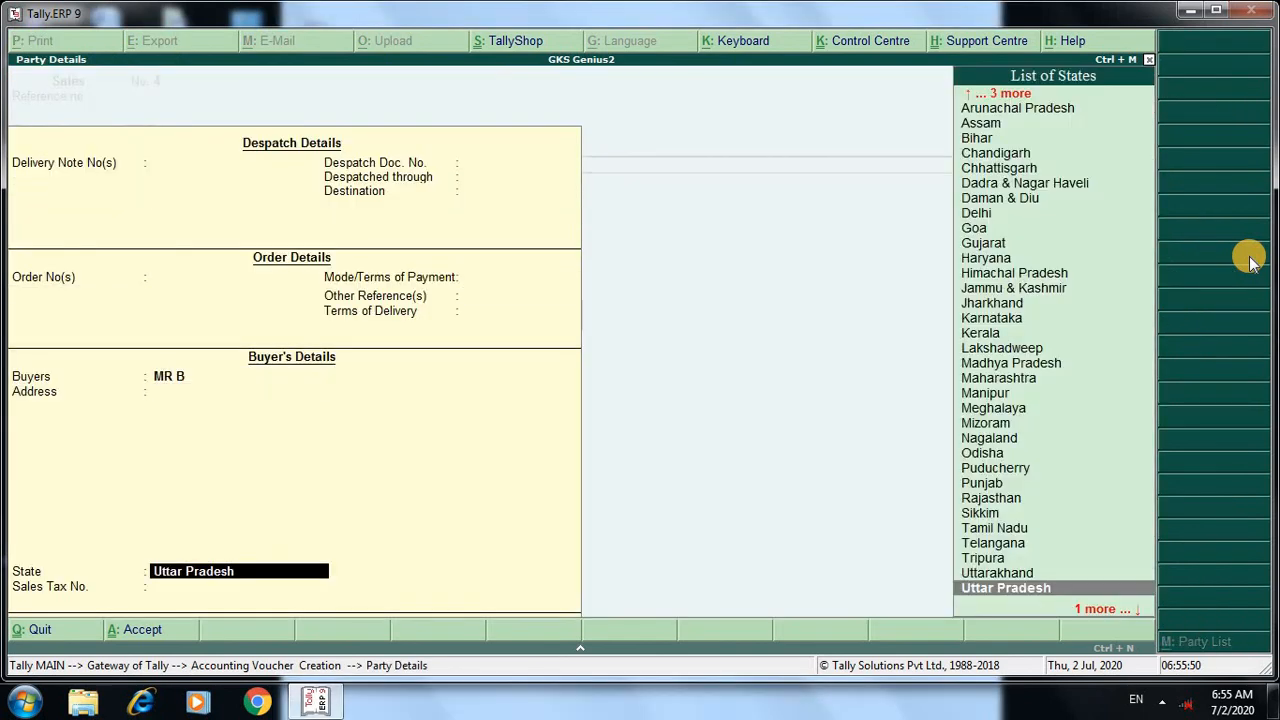
Add the Sale ledger for 10,000 and save the Sales voucher without a narration
key("Down")
key("Down")
key("Down")
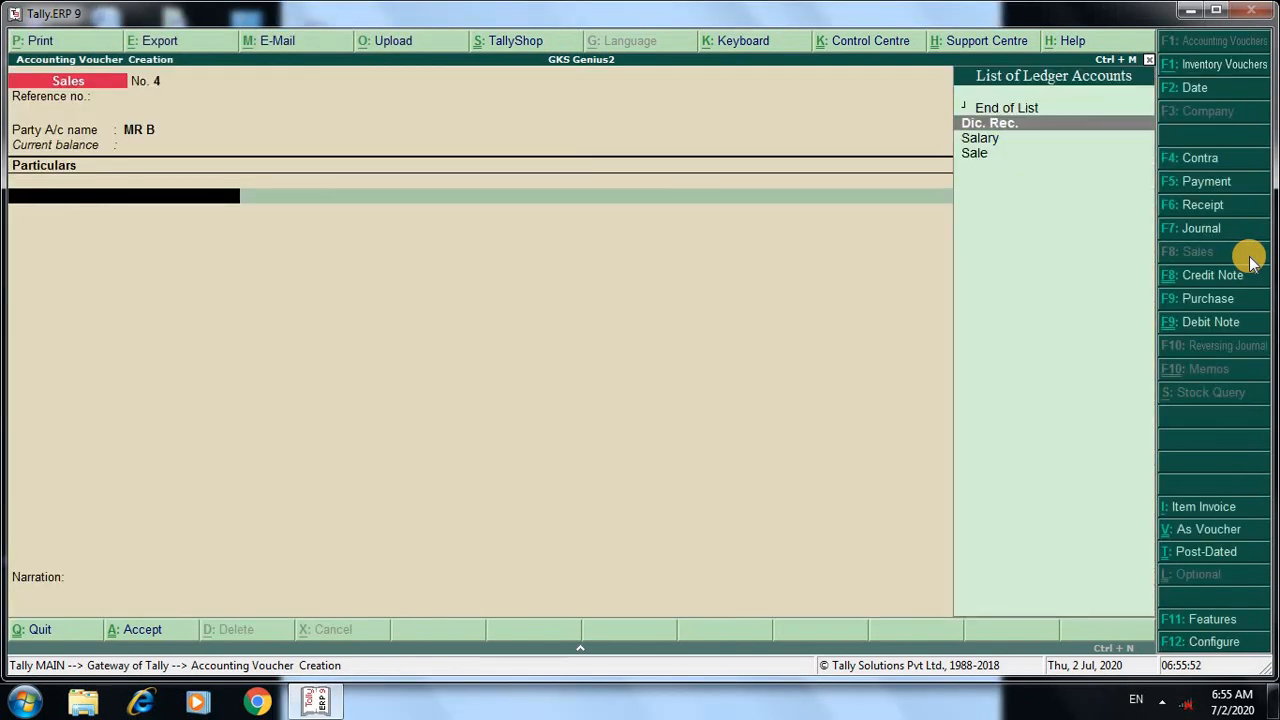
key("Return")
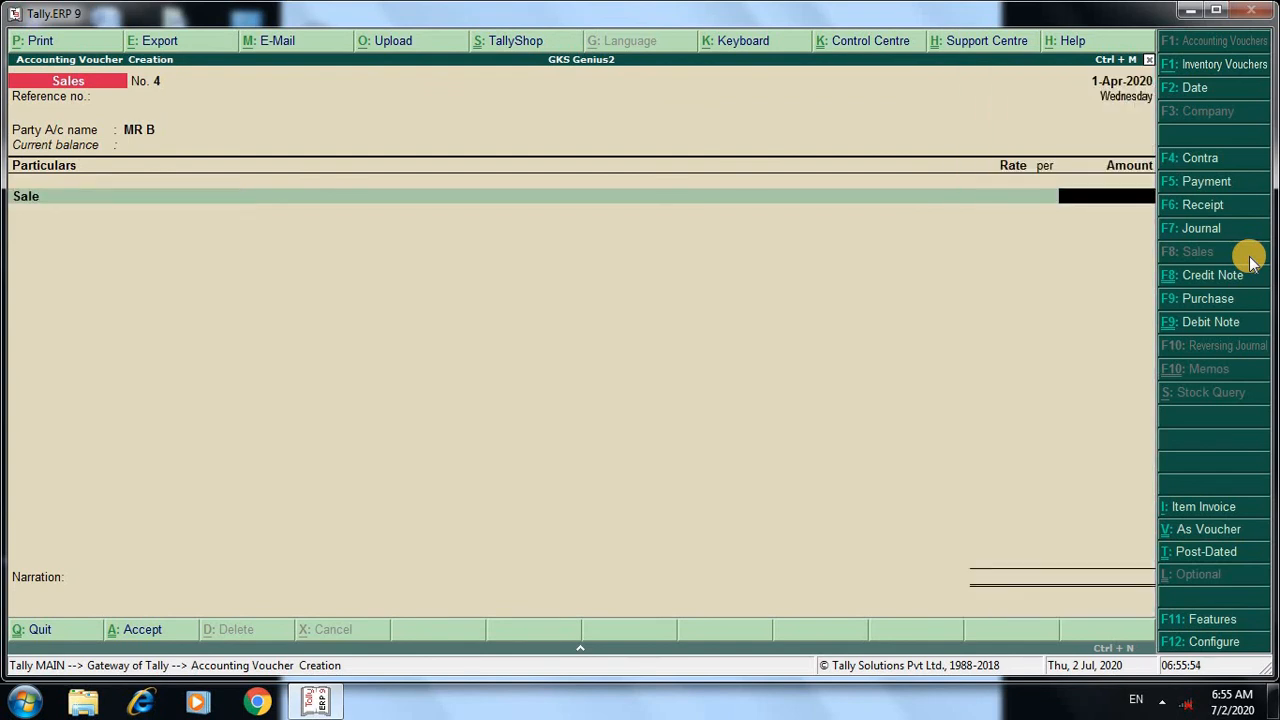
type("10000")
key("Return")
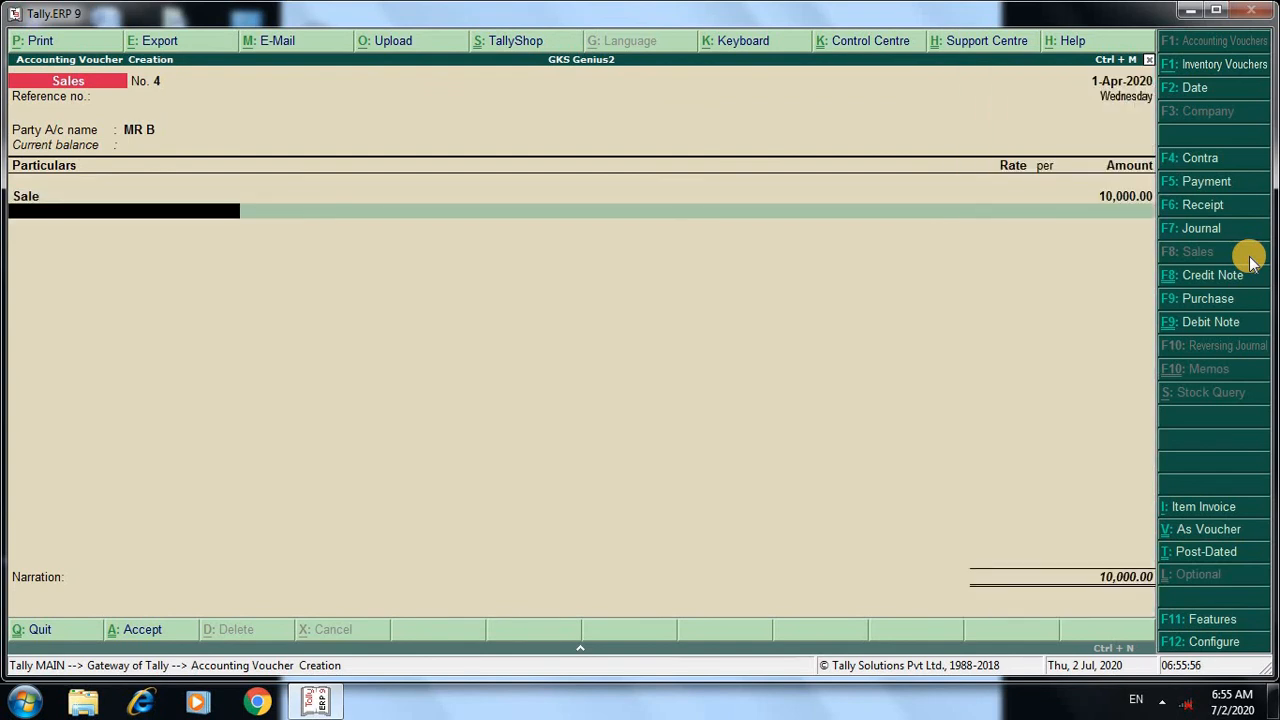
key("Return")
key("Return")
key("Return")
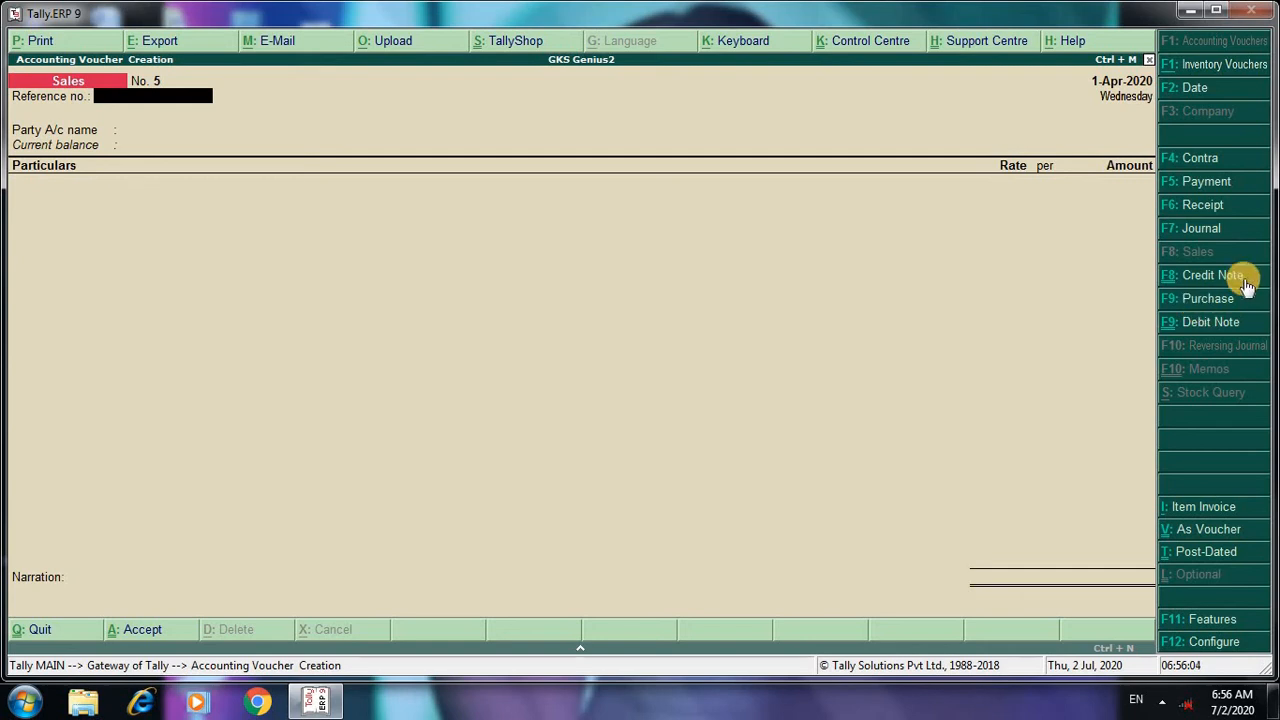
Start a Credit Note with MR B as the credited ledger, leaving the invoice details blank and accepting the default buyer details
left_click(1245, 283)
key("Return")
key("Return")
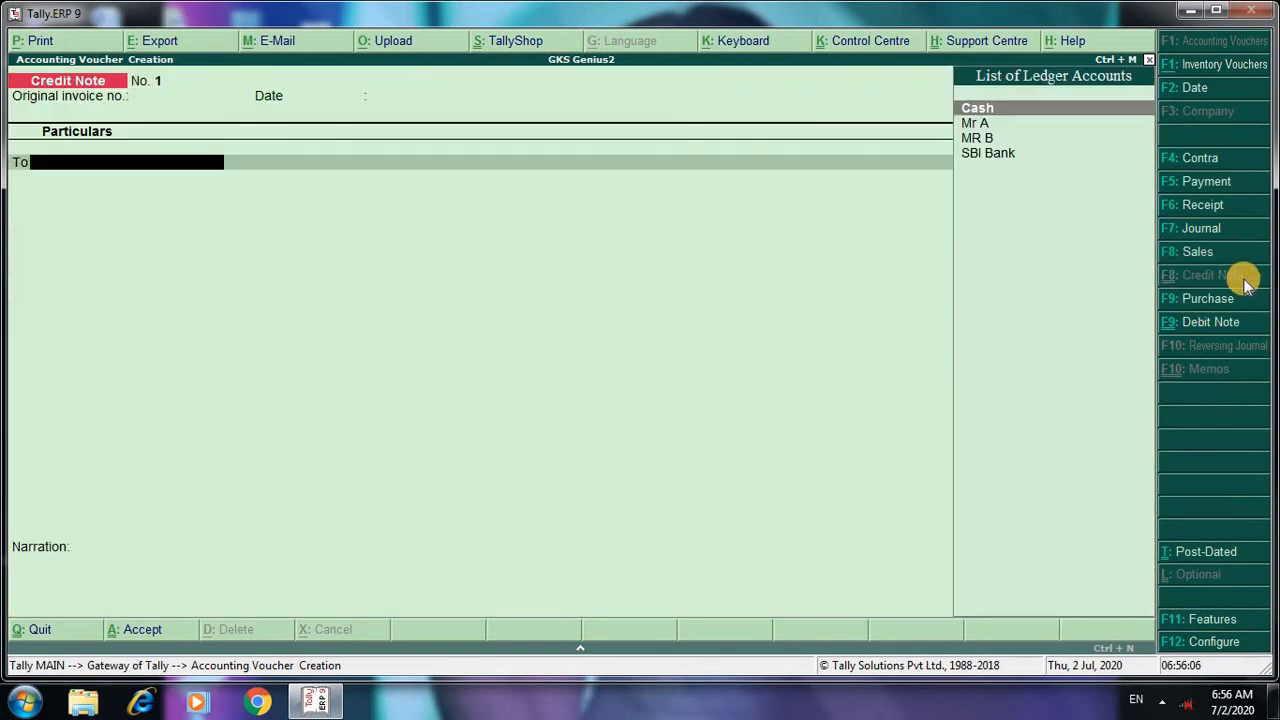
key("Down")
key("Down")
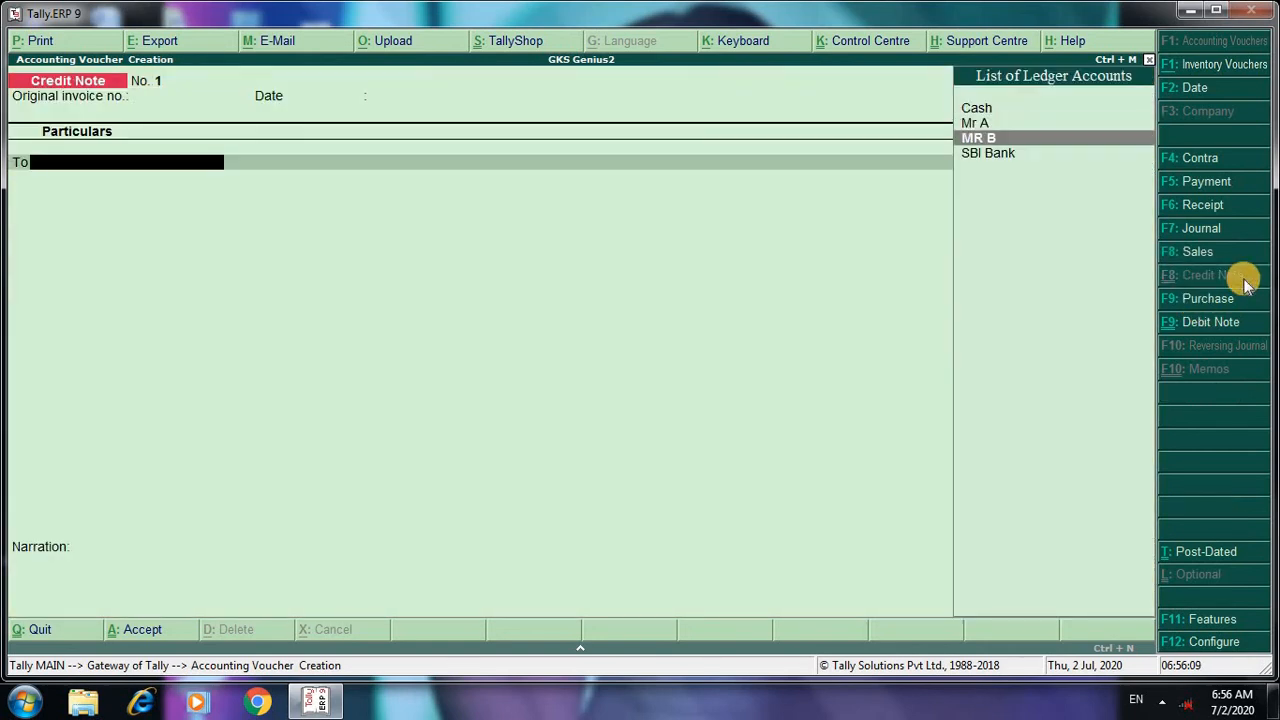
key("Return")
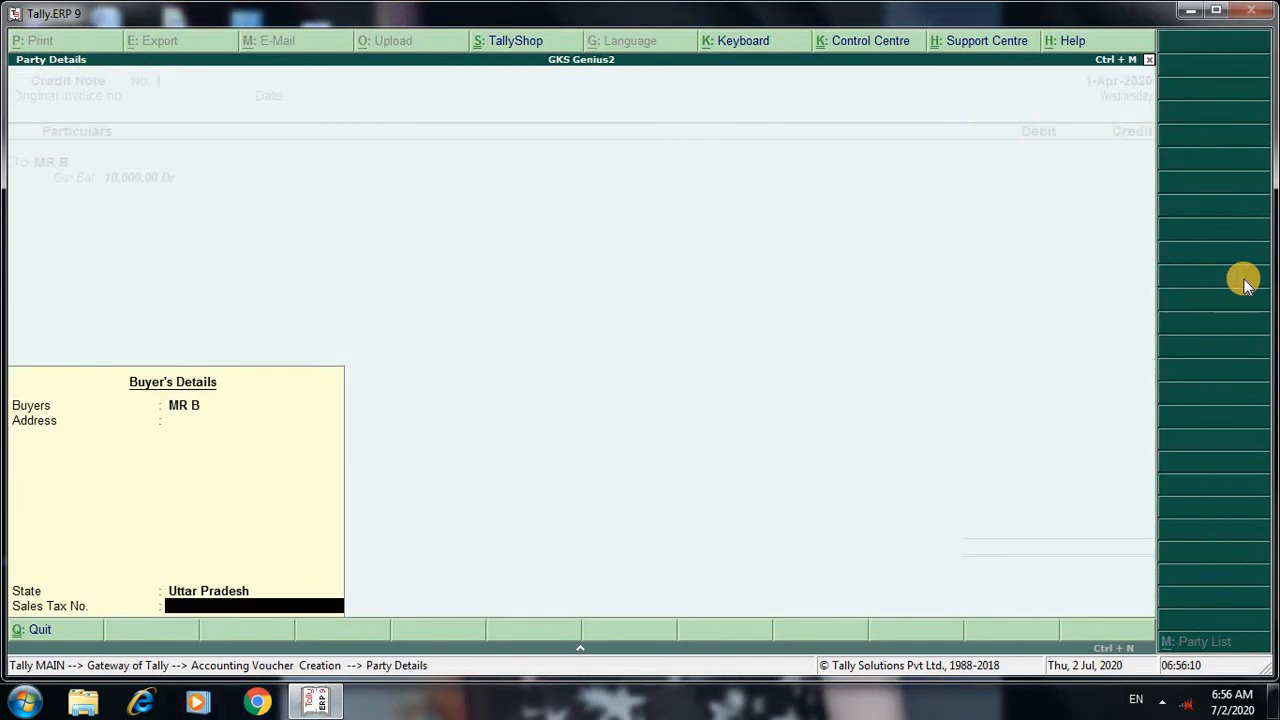
key("Return")
Credit MR B with 1,000, return to the debit ledger choice and dismiss the Windows colour scheme prompt
type("1000")
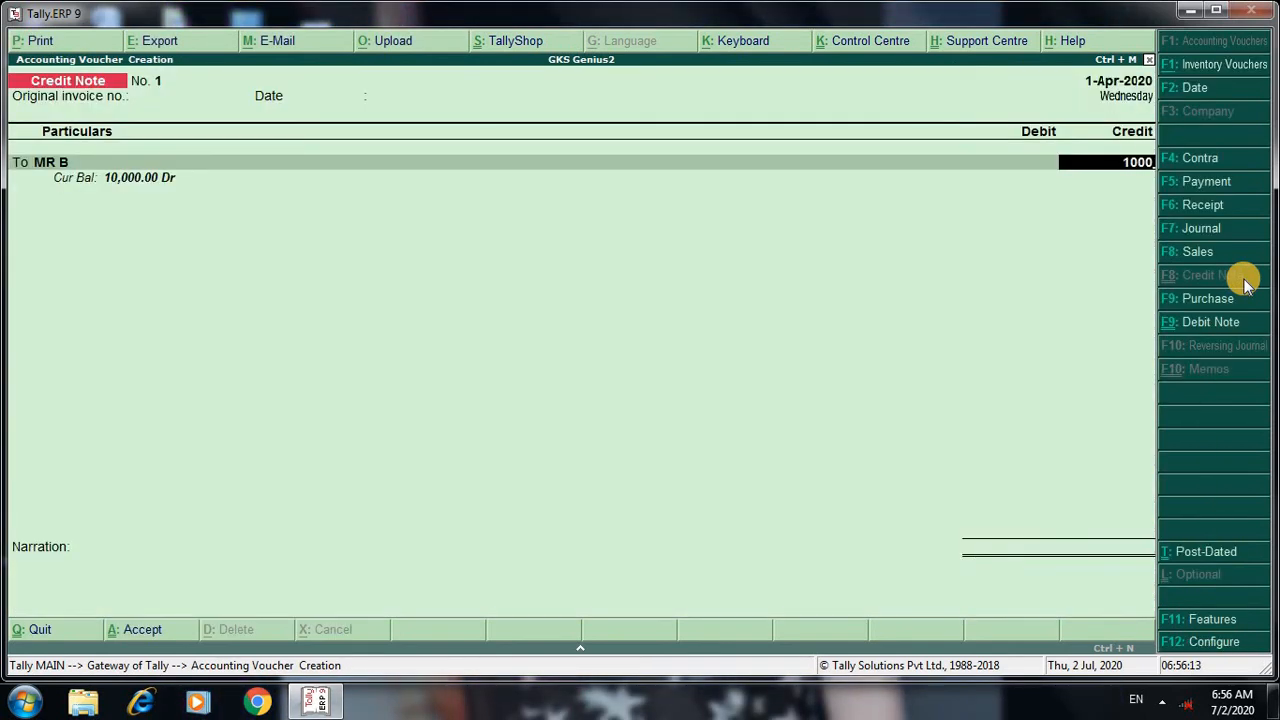
key("Return")
key("Return")
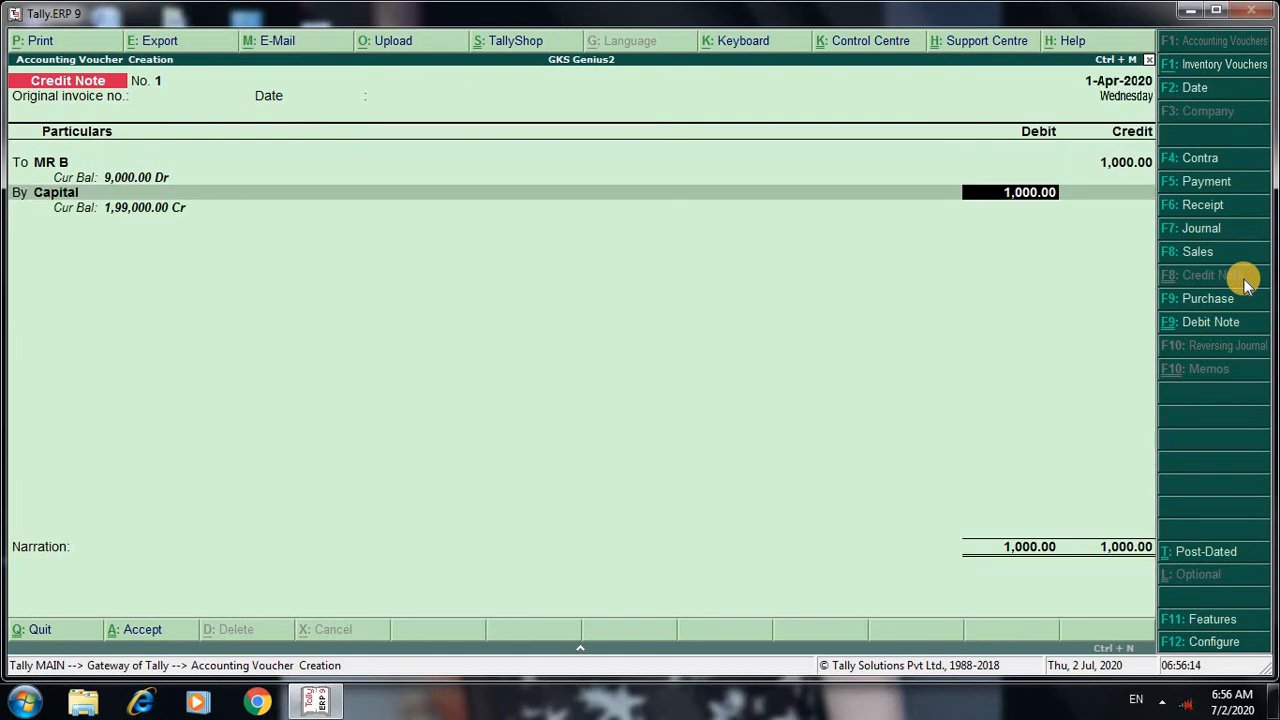
key("BackSpace")
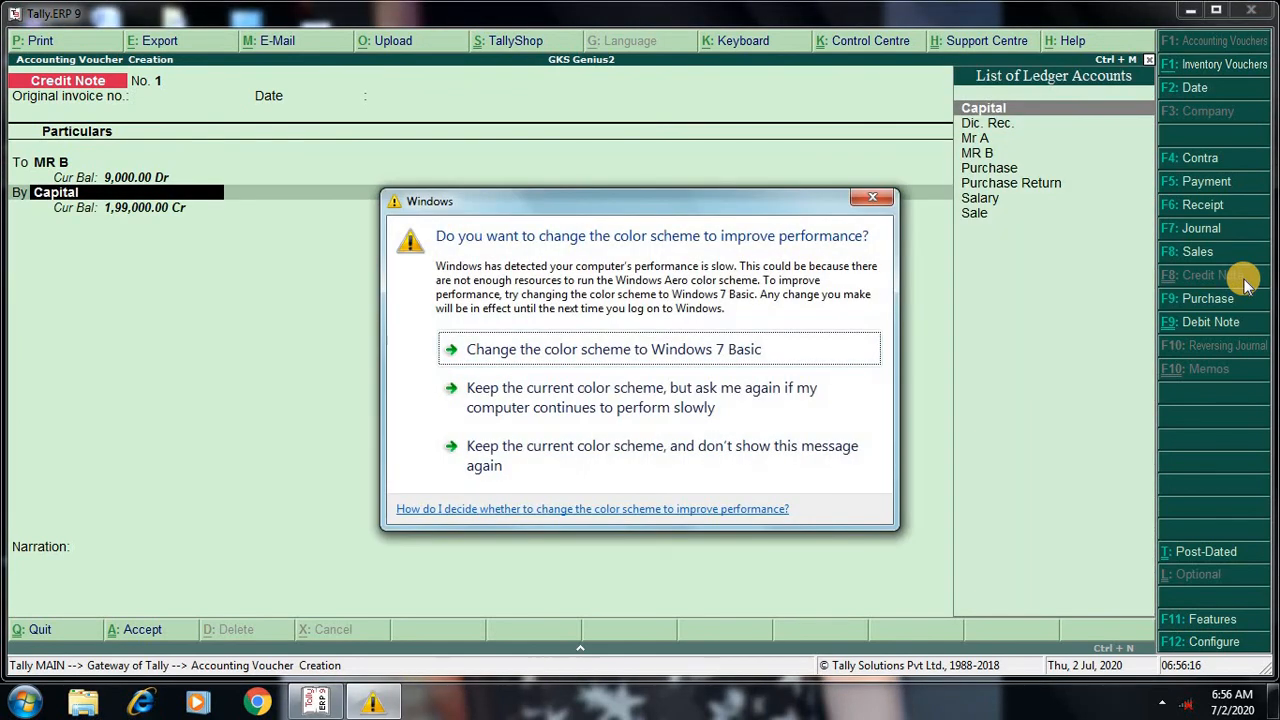
left_click(872, 197)
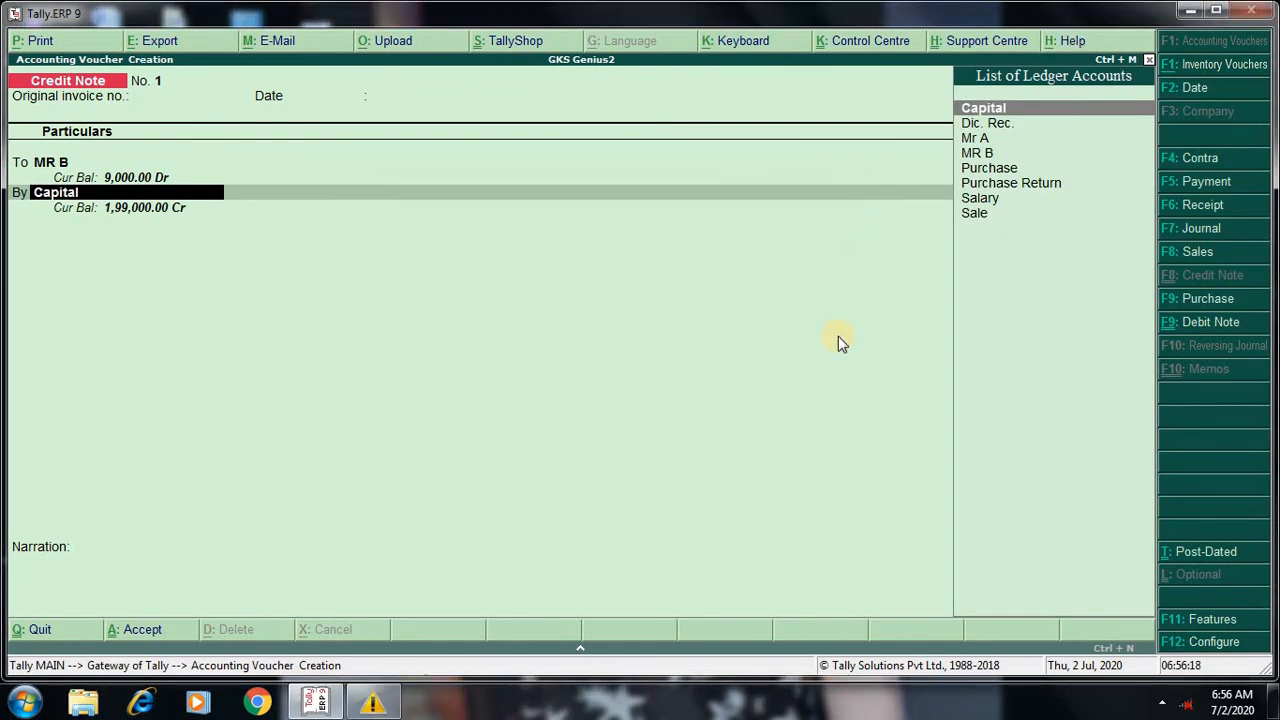
Create a debit ledger named Sales Return under Sales Accounts from within the Credit Note
key("alt+c")
type("Sa")
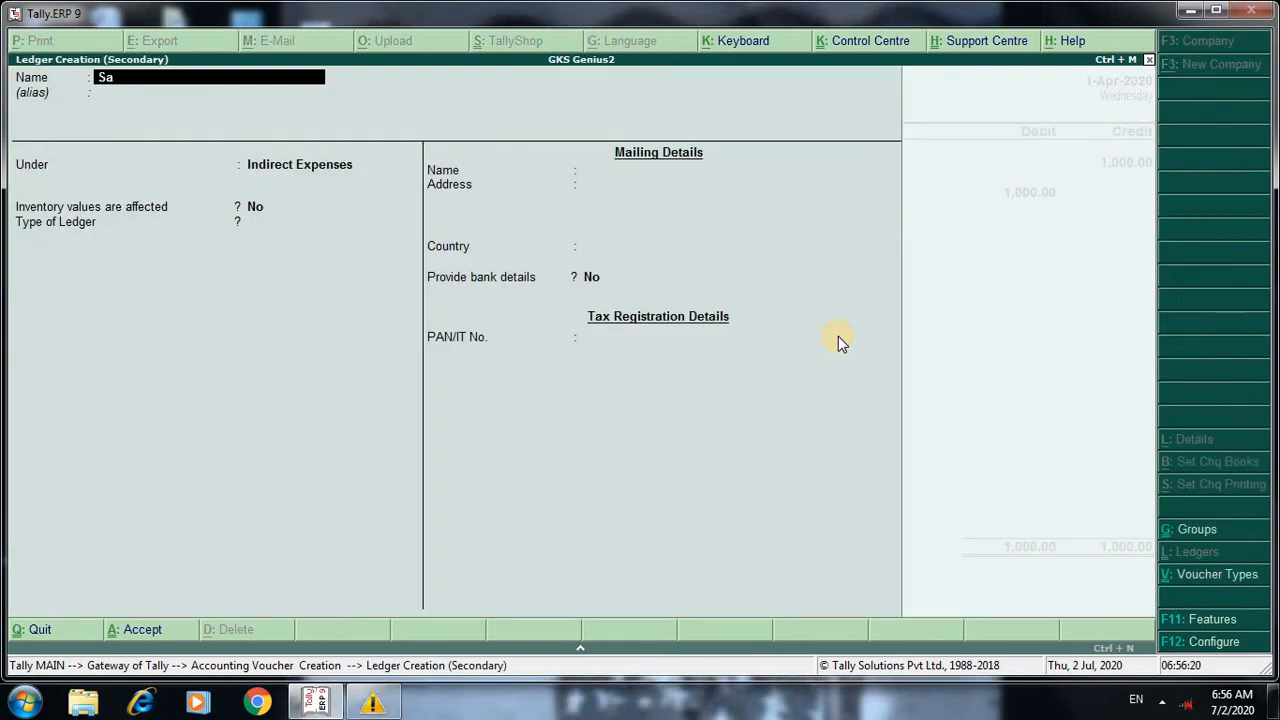
type("les Return")
key("Return")
type("S")
key("Down")
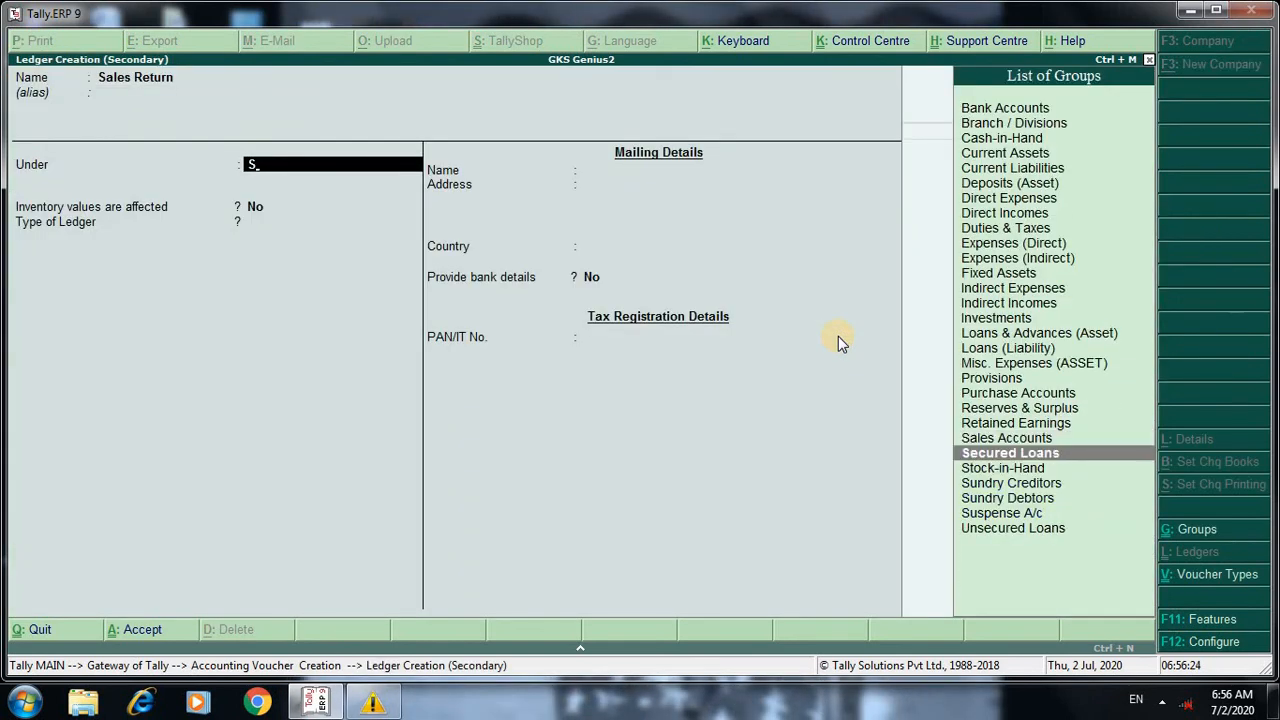
key("Down")
key("Up")
key("Up")
key("Return")
Keep the remaining defaults of the Sales Return ledger, with its type as Not Applicable, and save it
key("Return")
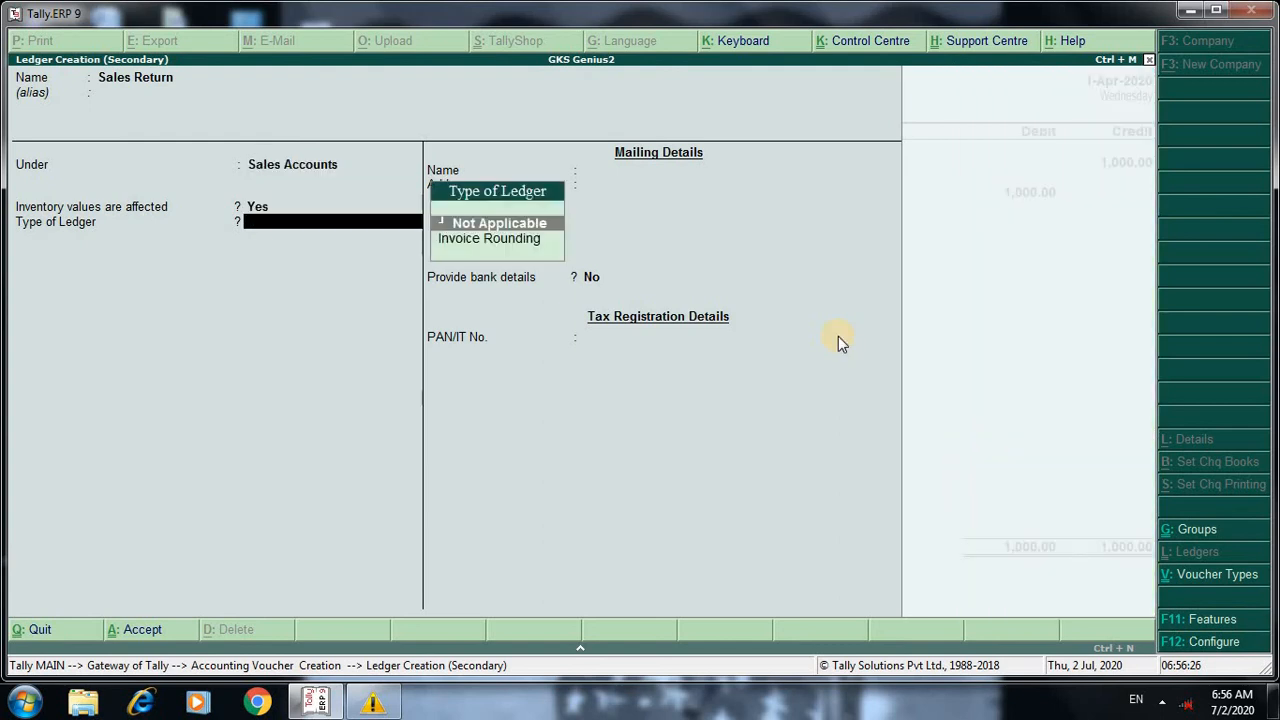
key("Return")
key("Return")
key("Return")
key("Return")
key("Return")
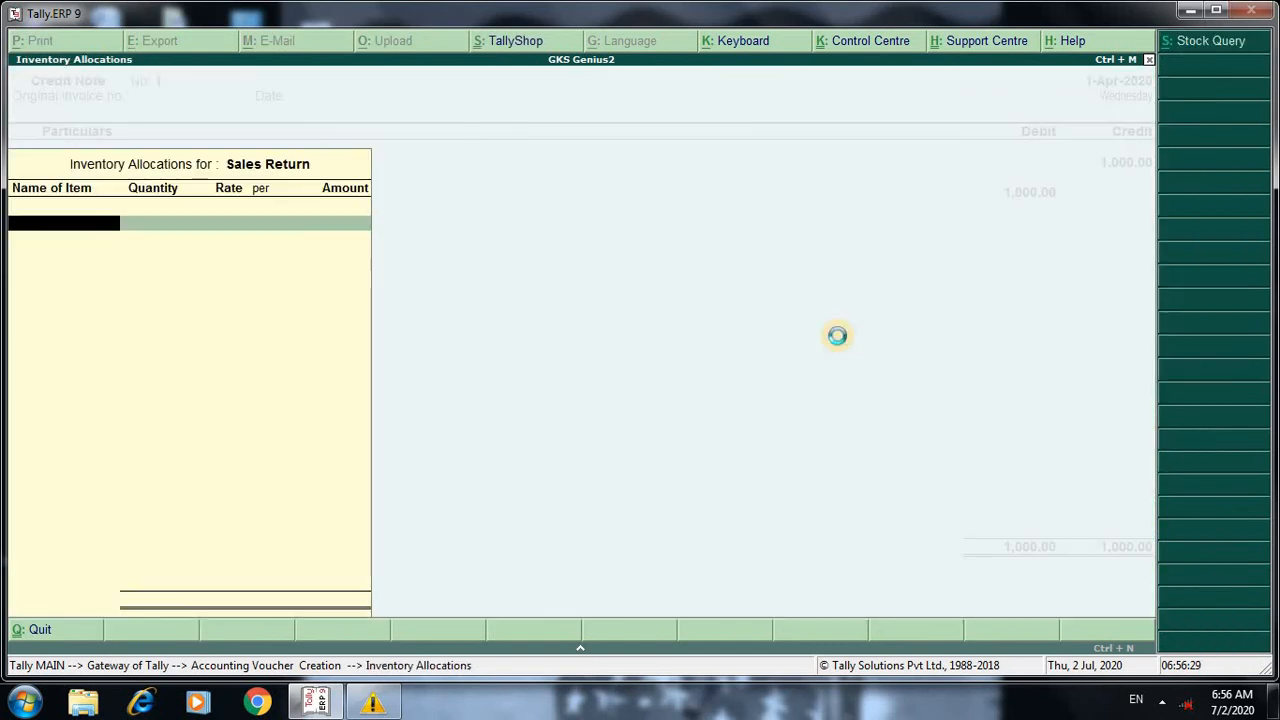
Skip the inventory allocation, accept the 1,000 debit to Sales Return and save the Credit Note without a narration
key("Return")
key("Return")
key("Return")
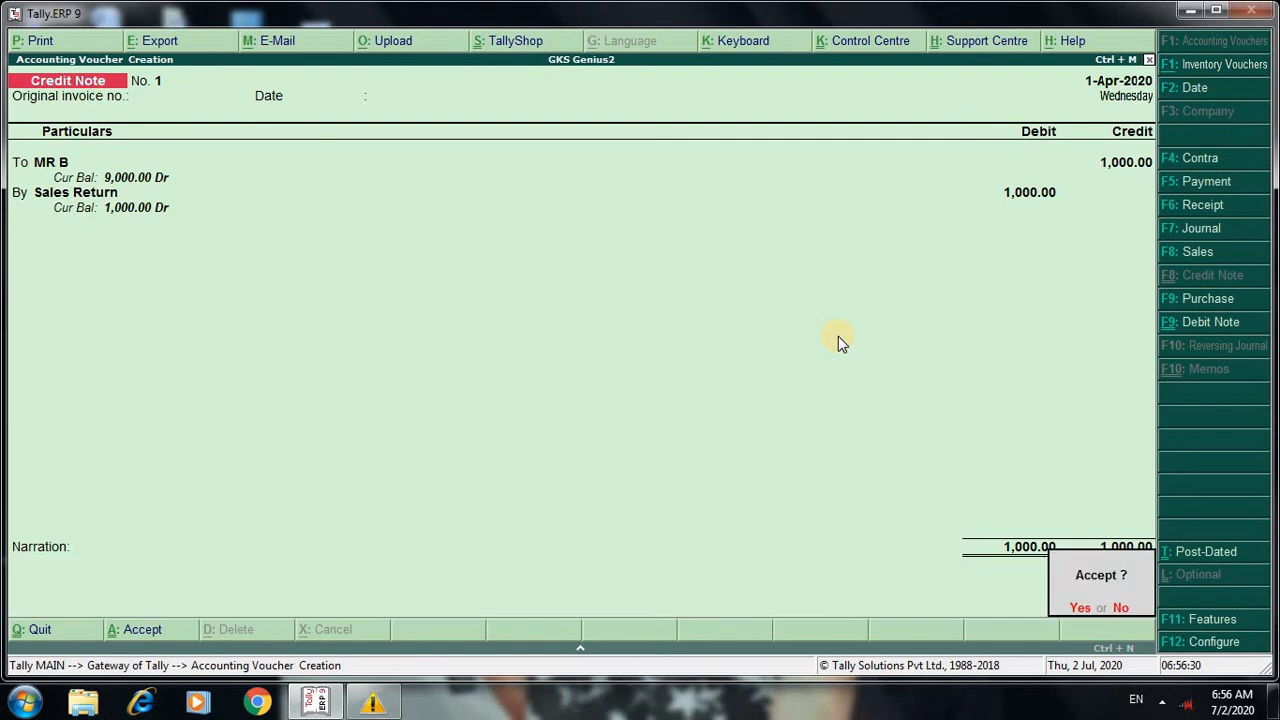
key("Return")
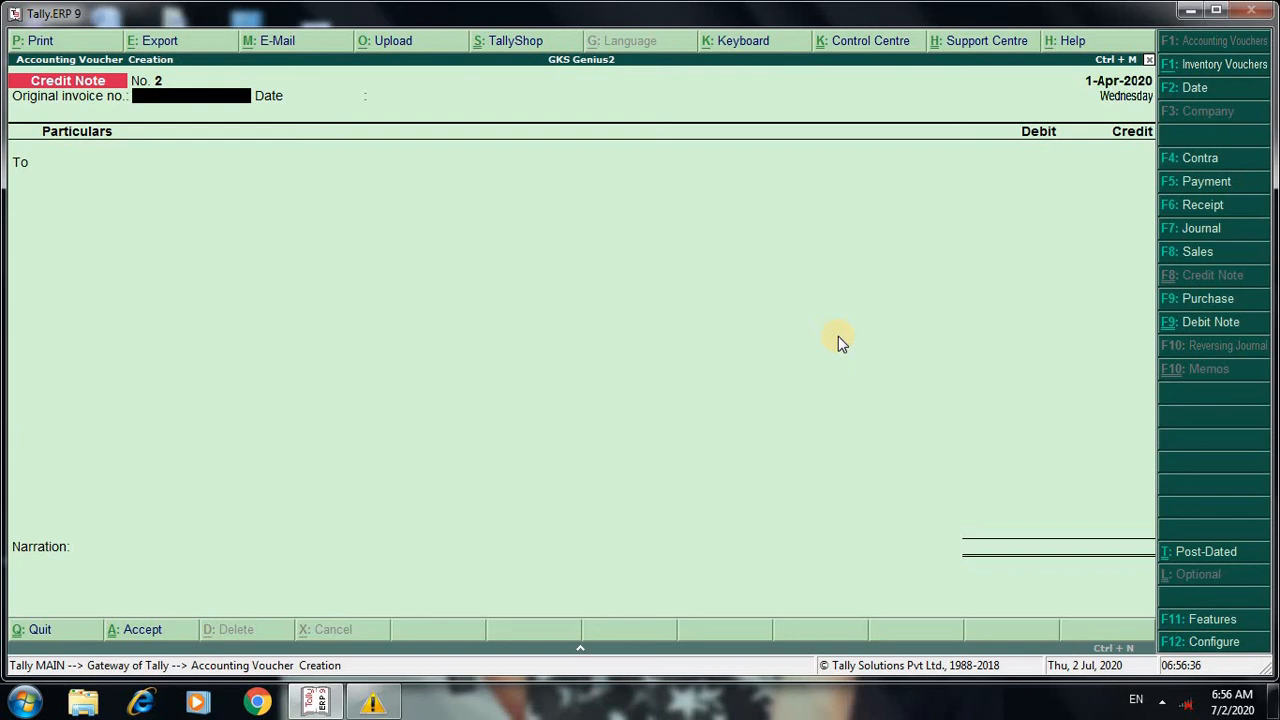
Fill a Receipt voucher with Cash as the account and MR B in the particulars for 8,500
left_click(1237, 212)
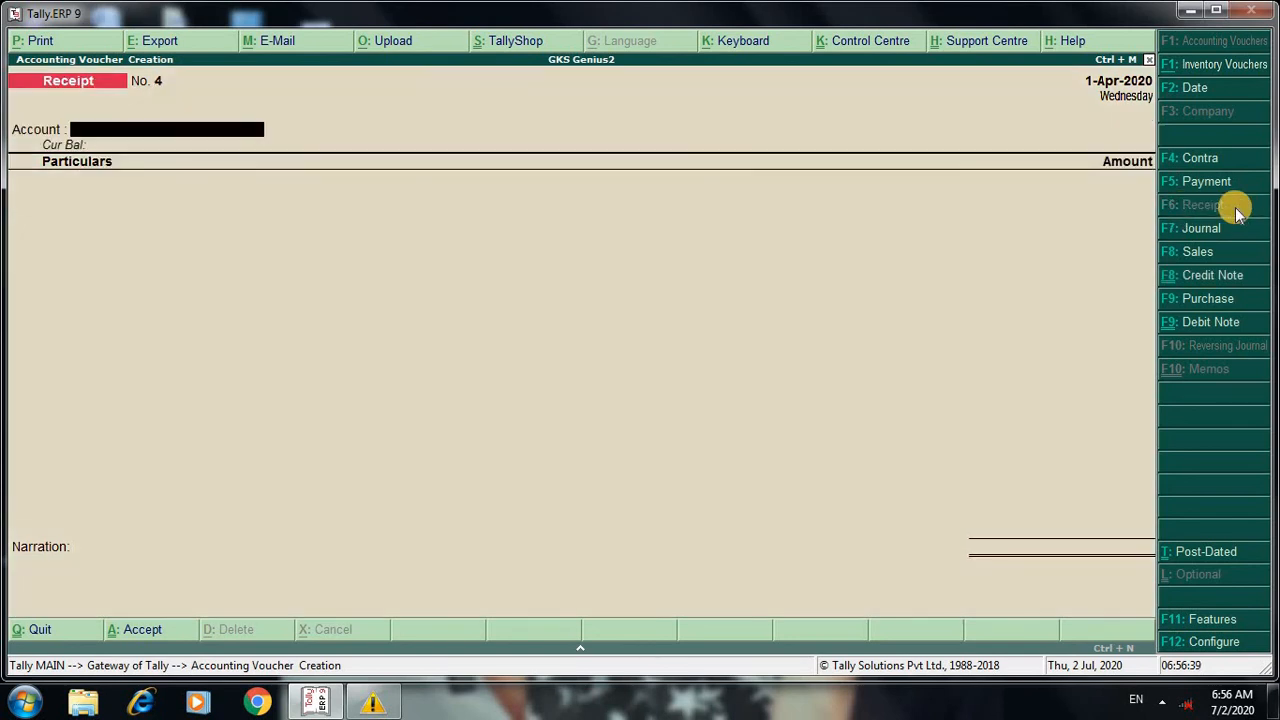
type("C")
key("Return")
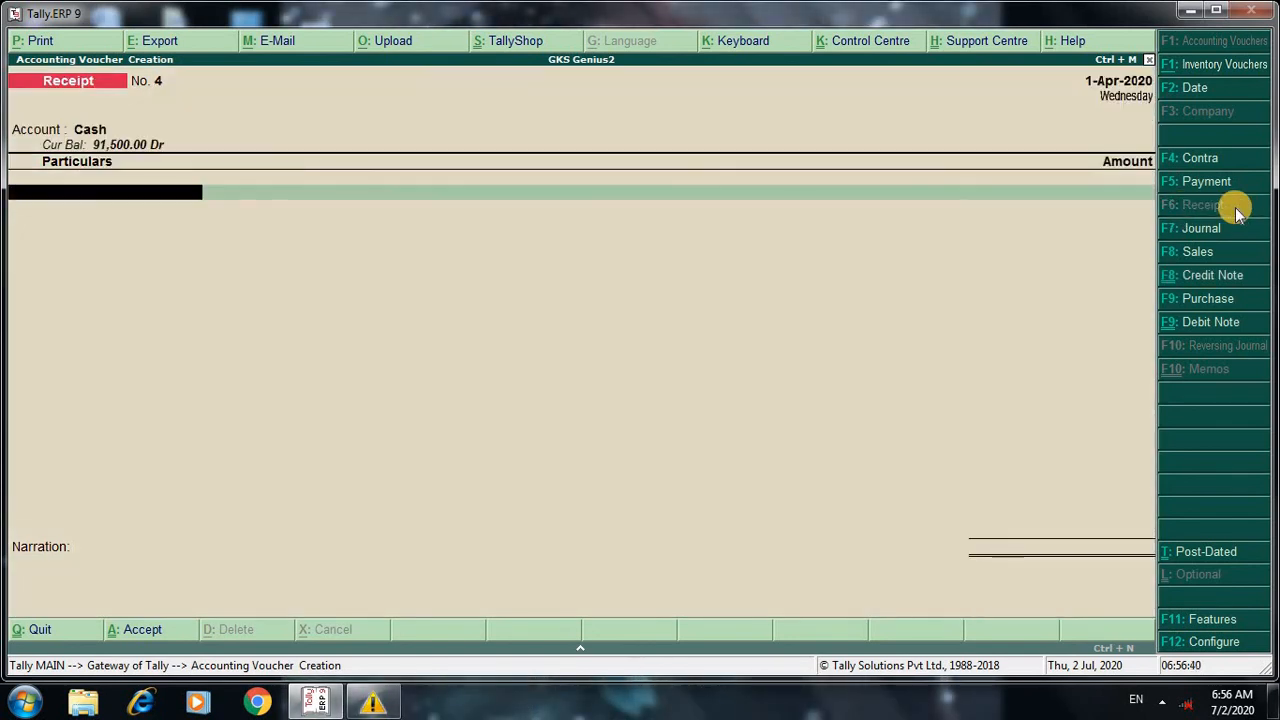
key("Down")
key("Down")
key("Down")
key("Down")
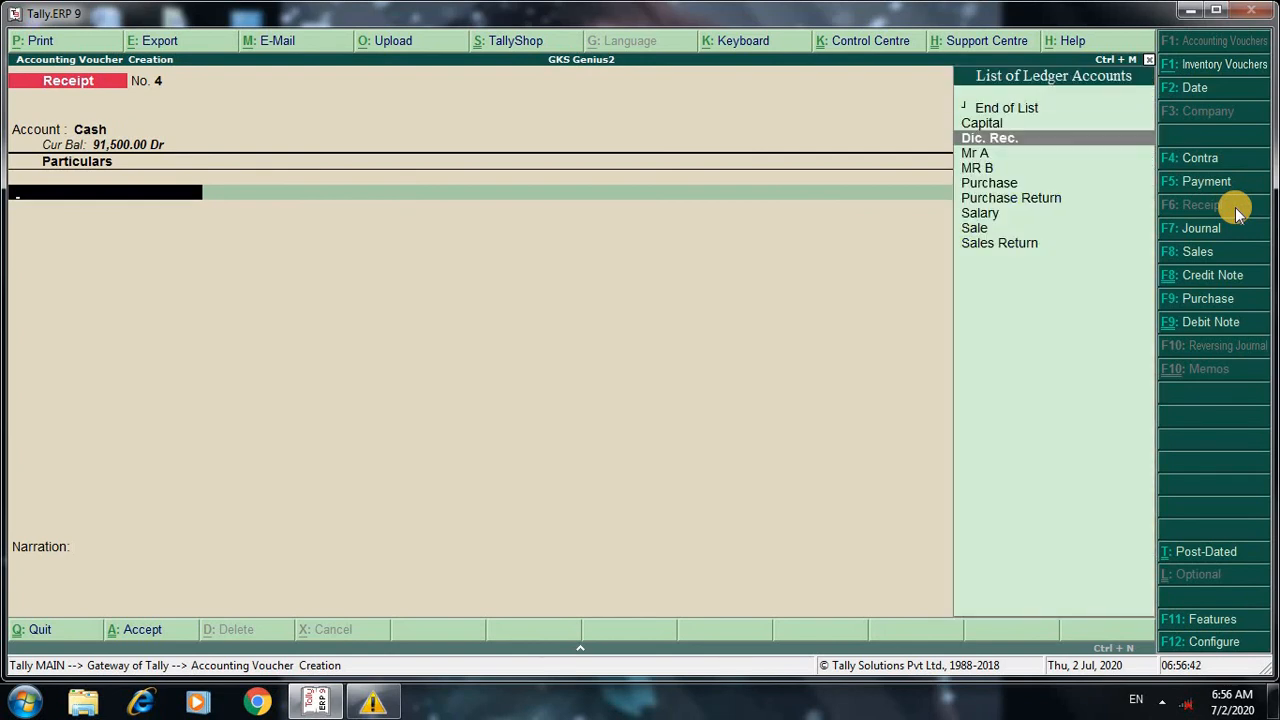
key("Return")
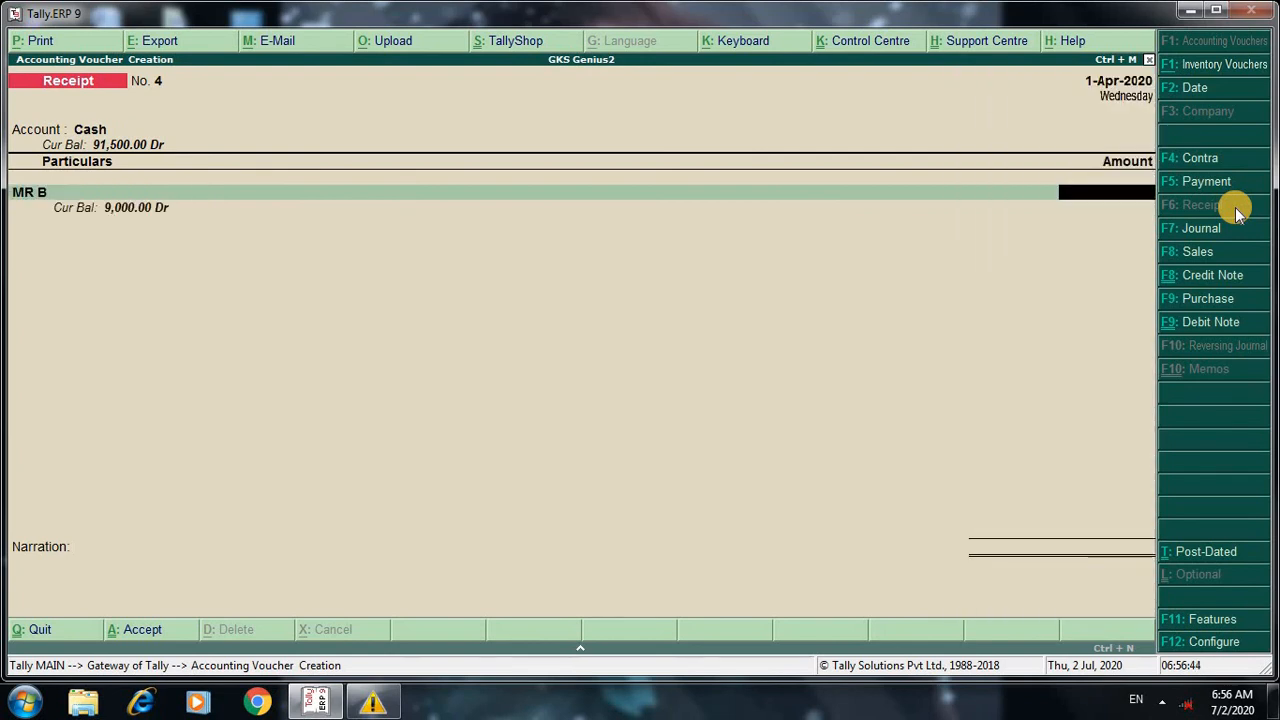
type("8500")
key("Return")
key("Return")
key("Return")
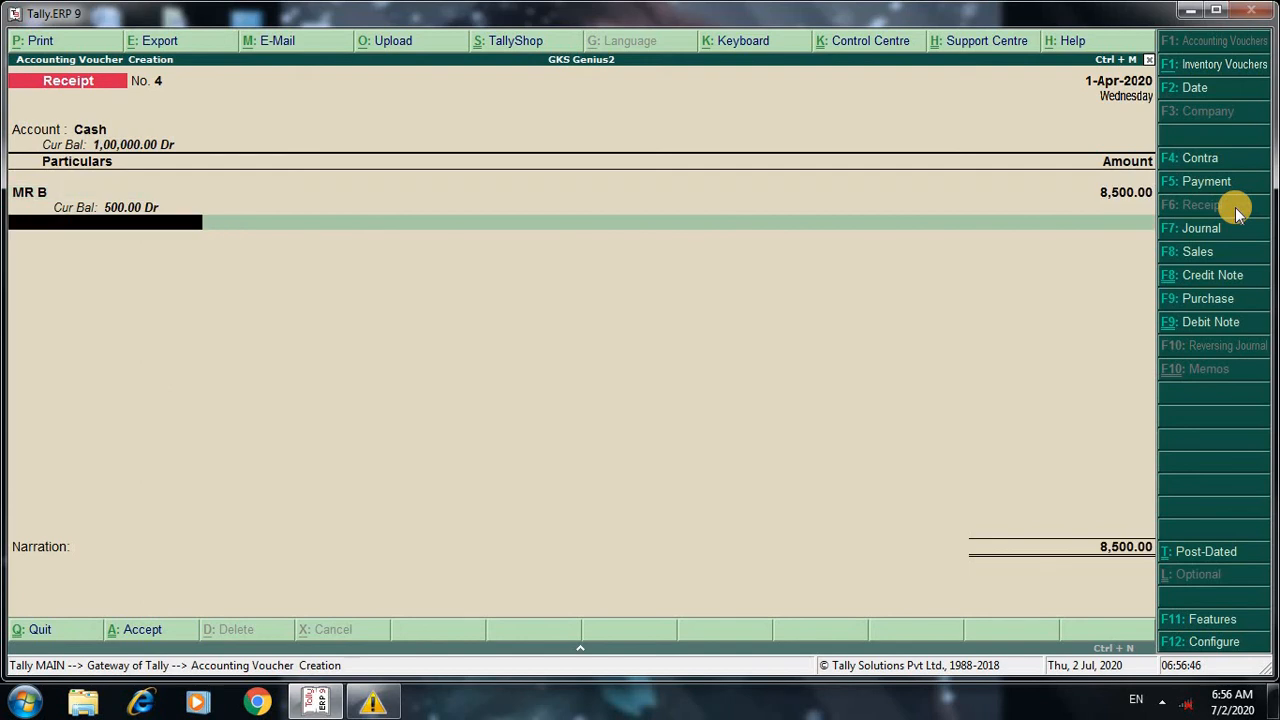
Save the Receipt voucher without a narration
key("Return")
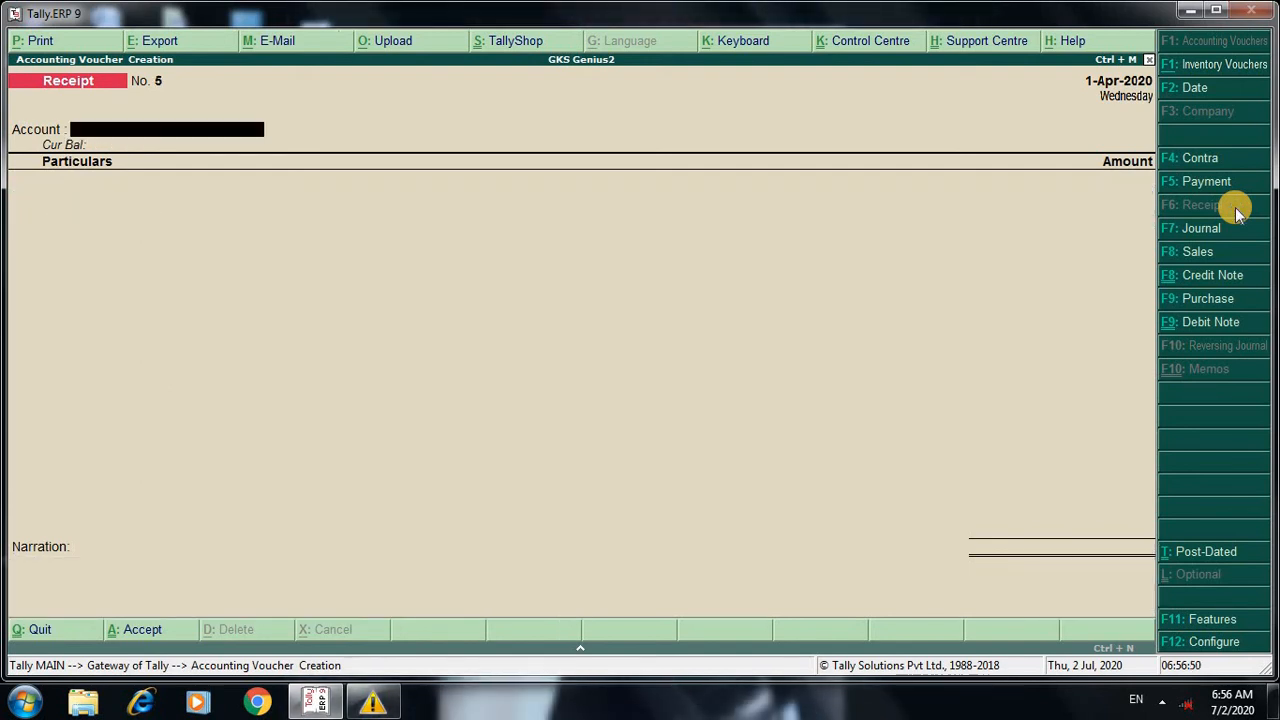
Start a Credit Note without an original invoice number, keep MR B's default buyer details and credit MR B 500
left_click(1224, 282)
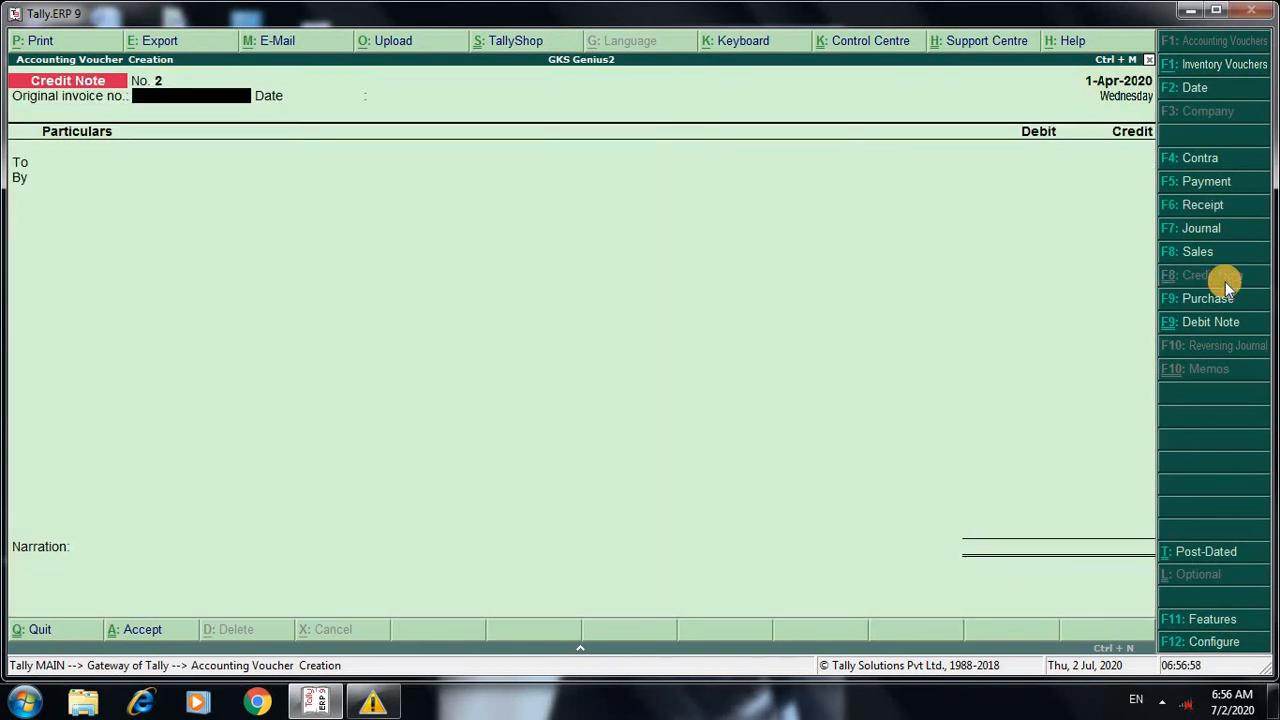
key("Return")
key("Return")
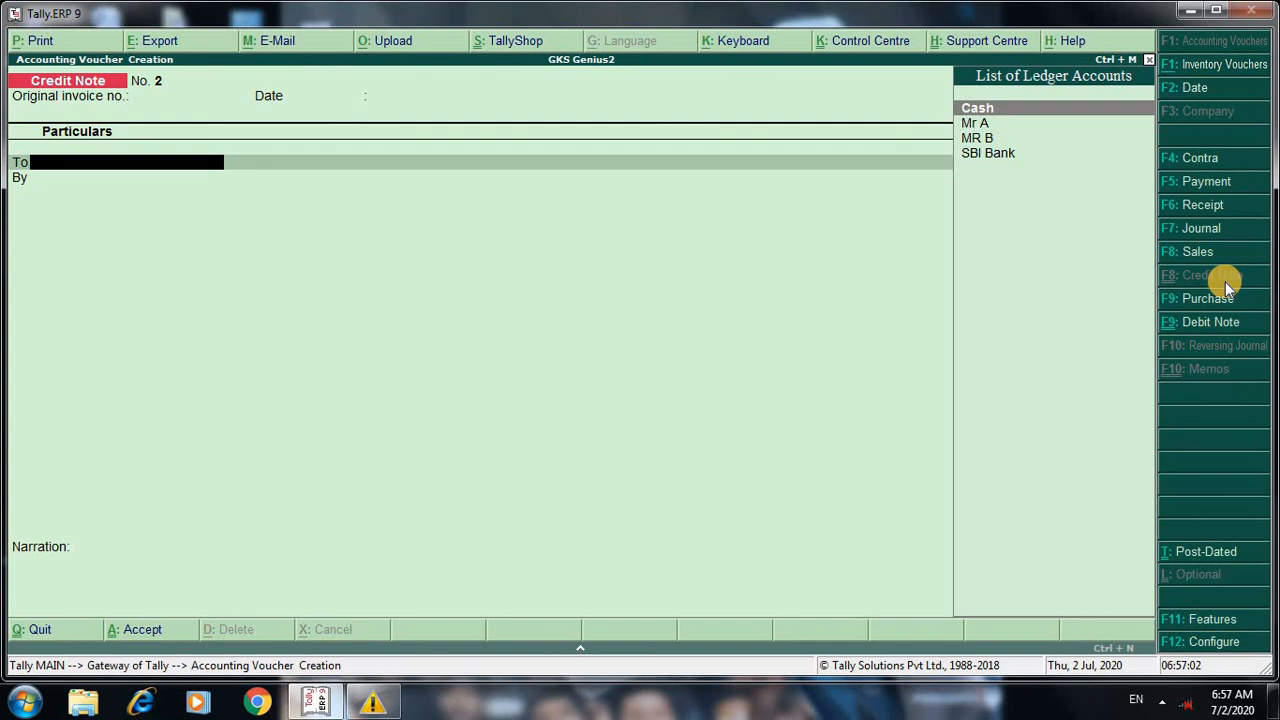
key("Down")
key("Down")
key("Return")
key("Return")
key("Return")
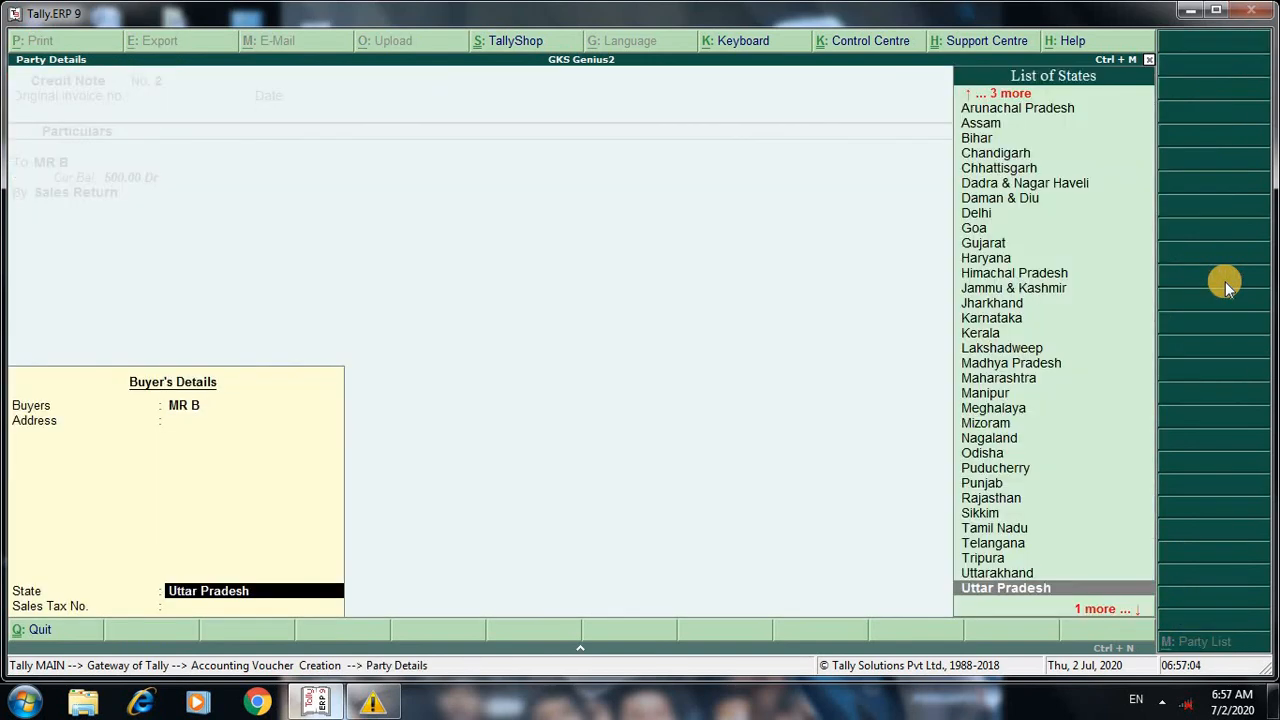
key("Return")
key("Return")
type("500")
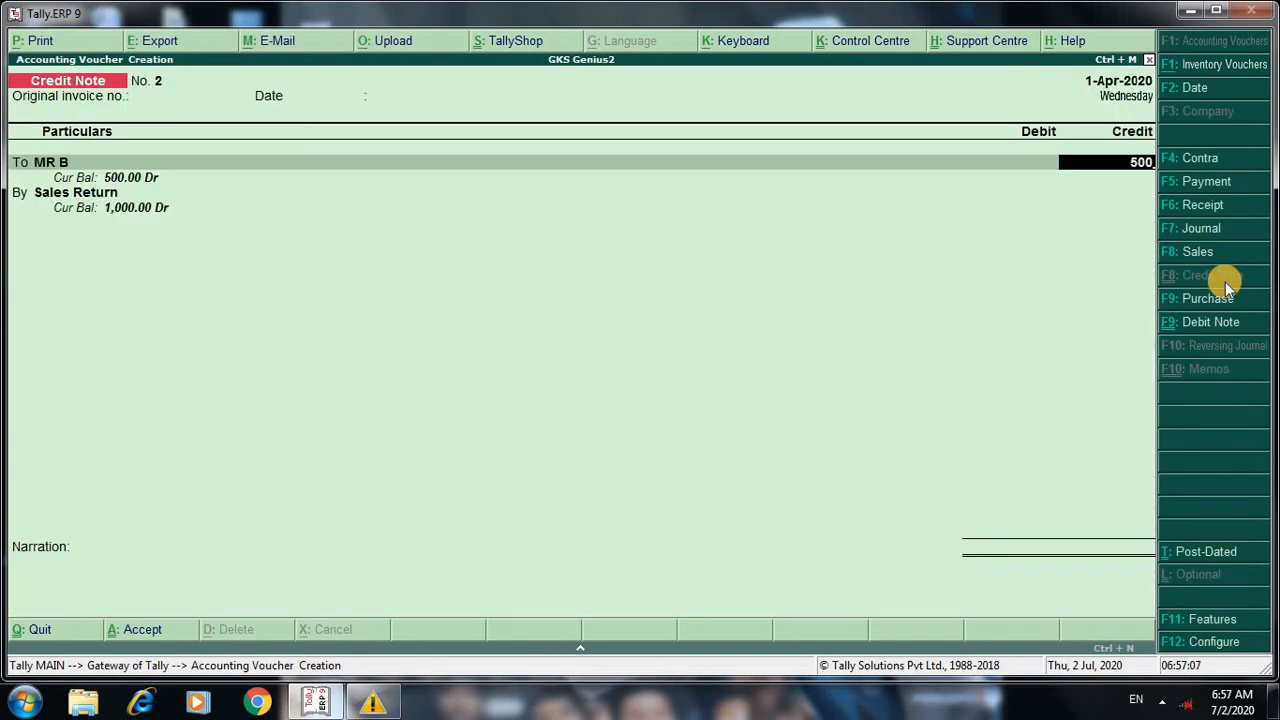
key("Return")
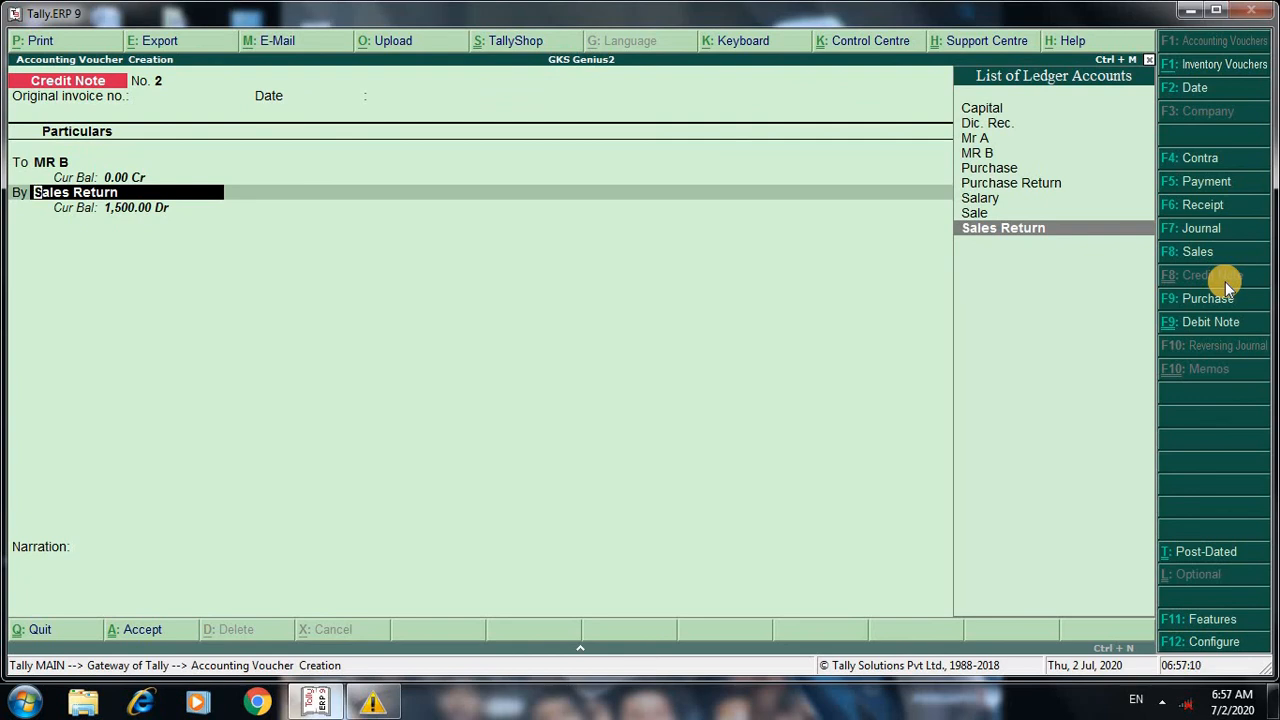
Create a debit ledger named Dic. Paid under Indirect Expenses from within the Credit Note
key("alt+c")
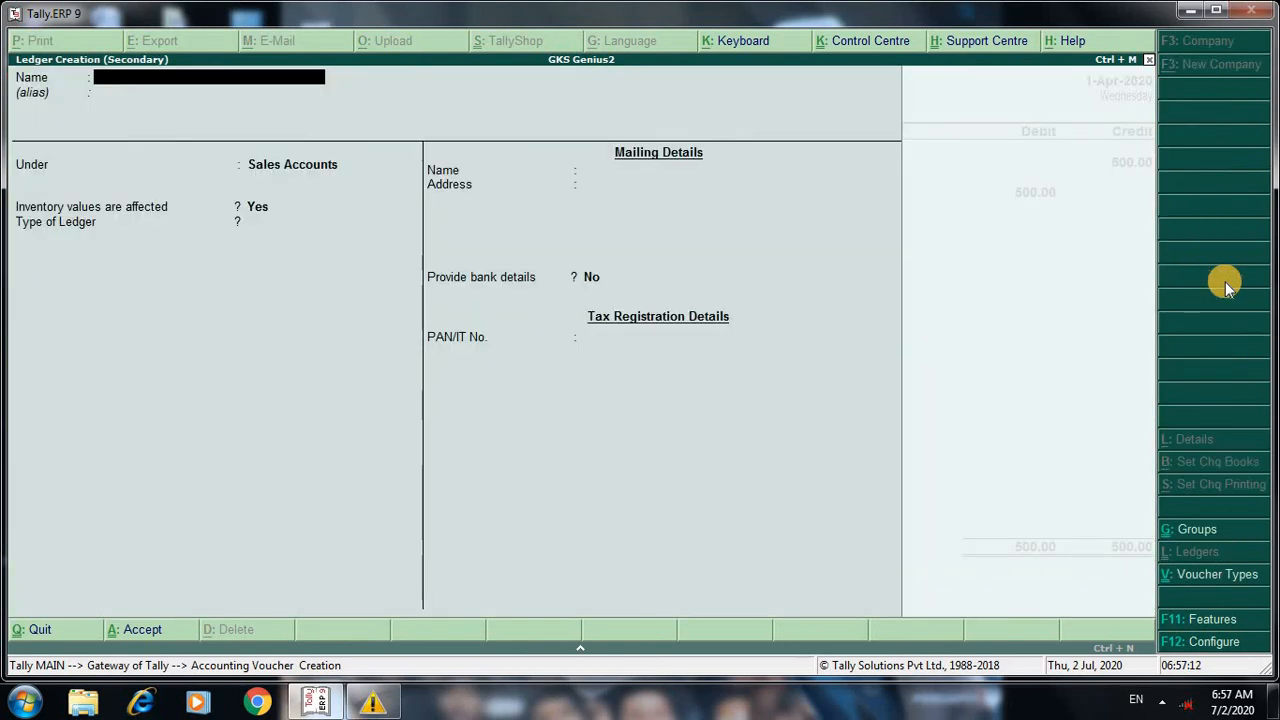
type("Dic.")
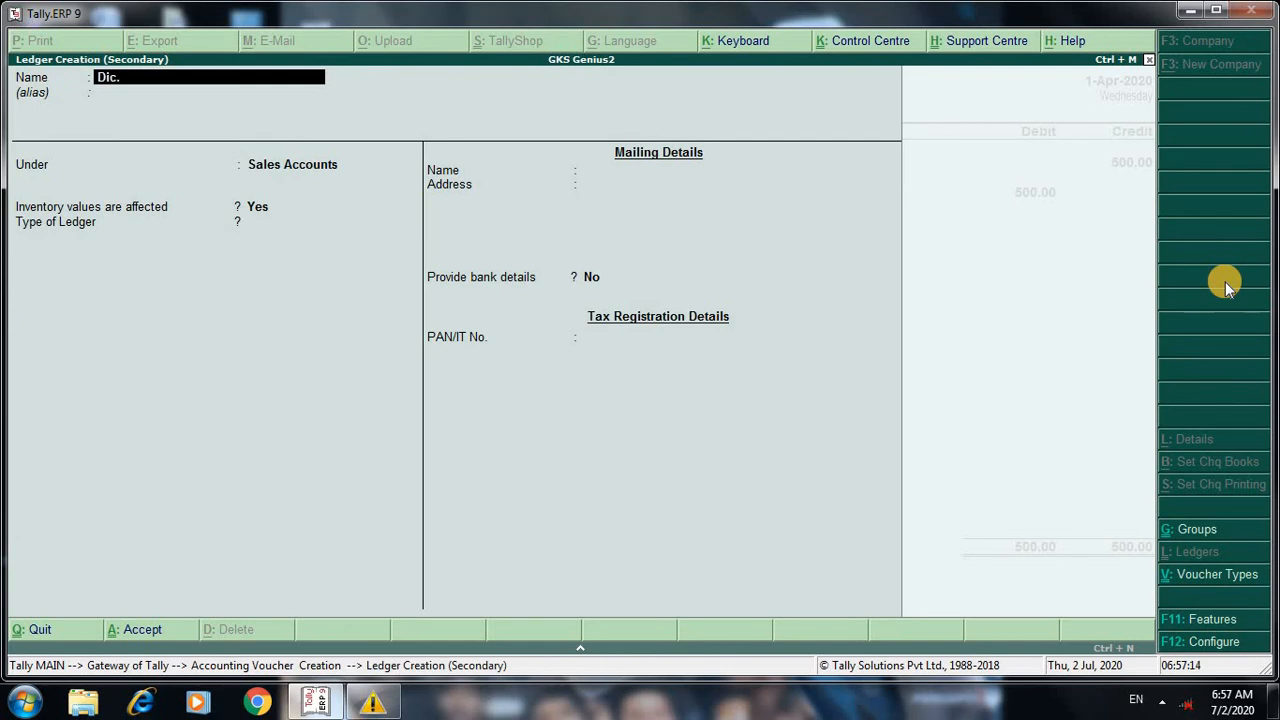
type(" Paid")
key("Return")
key("Return")
type("I")
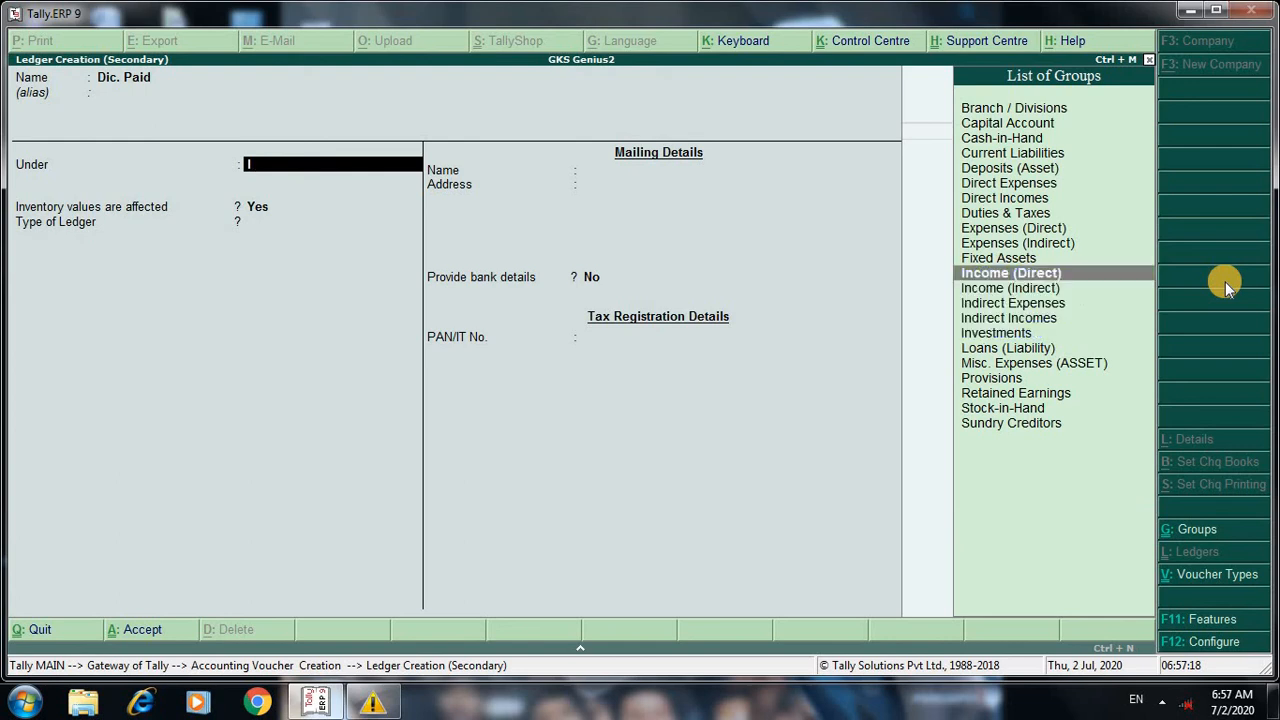
key("Down")
key("Down")
key("Return")
Keep the remaining defaults of the Dic. Paid ledger, with its type as Not Applicable, and save it
key("Return")
key("Return")
key("Return")
key("Return")
key("Return")
key("Return")
key("Return")
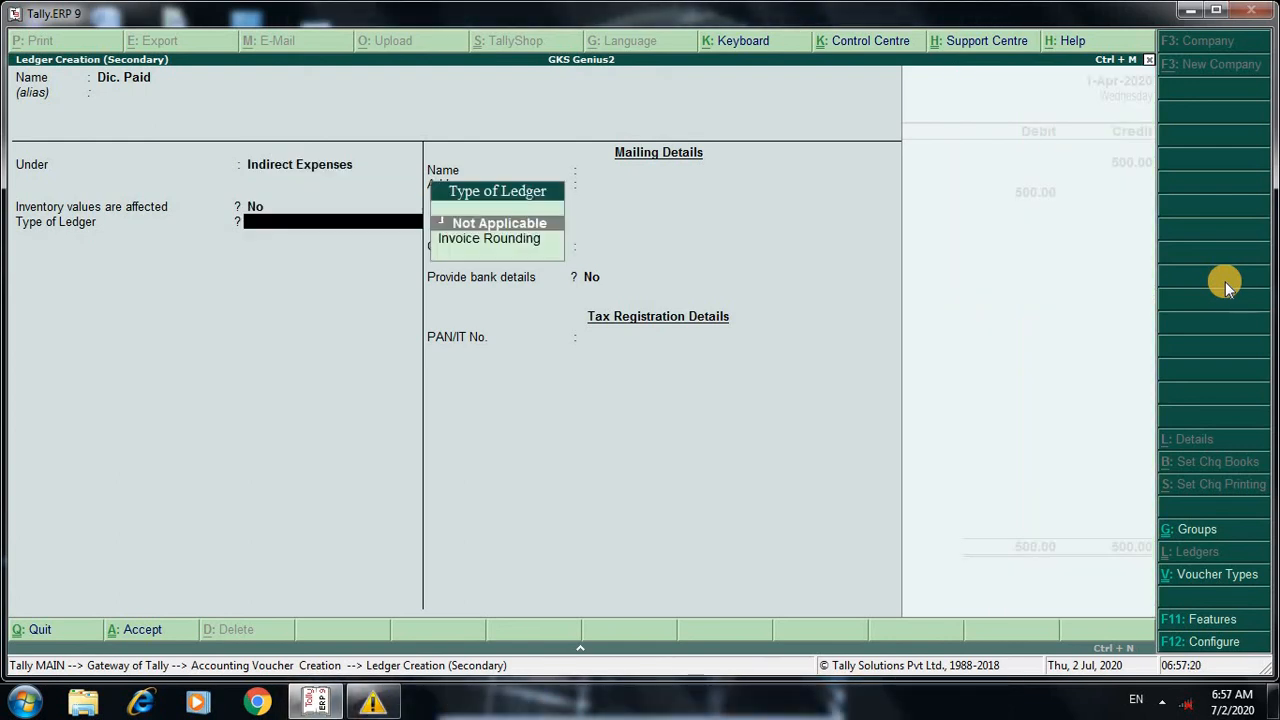
key("Return")
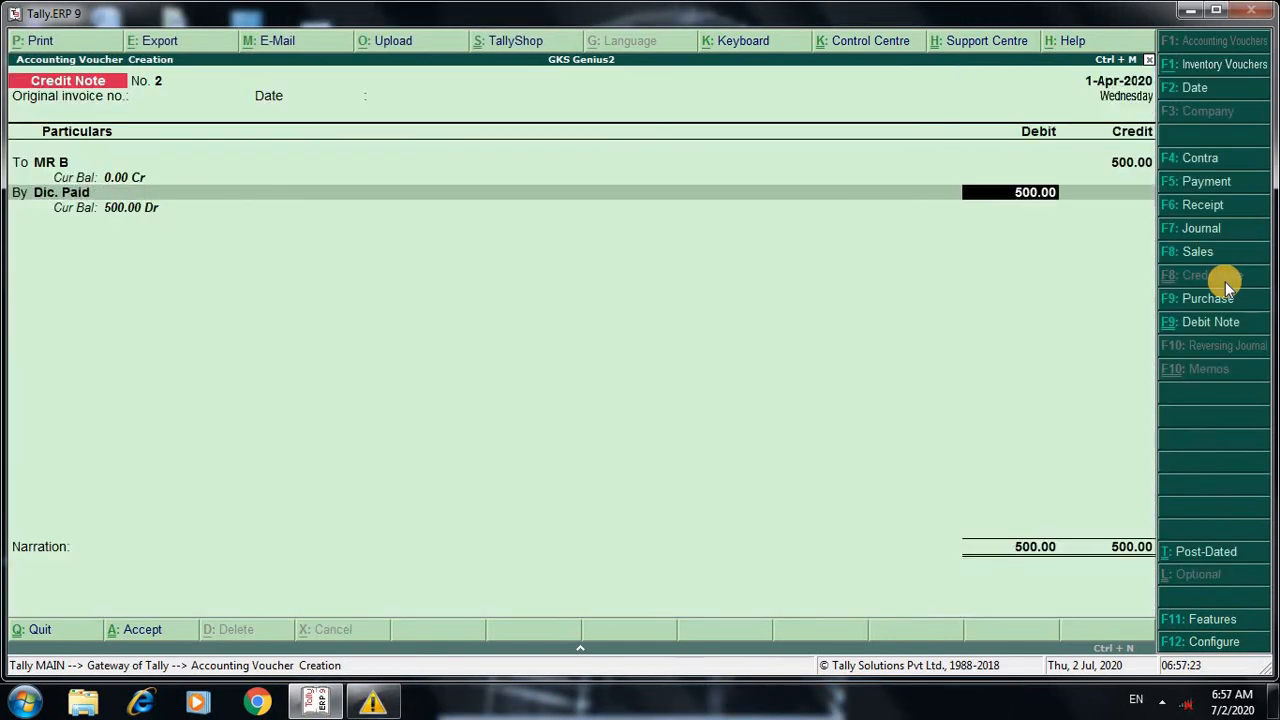
Accept the 500 debit to Dic. Paid and save the Credit Note without a narration
key("Return")
key("Return")
key("Return")
key("Return")
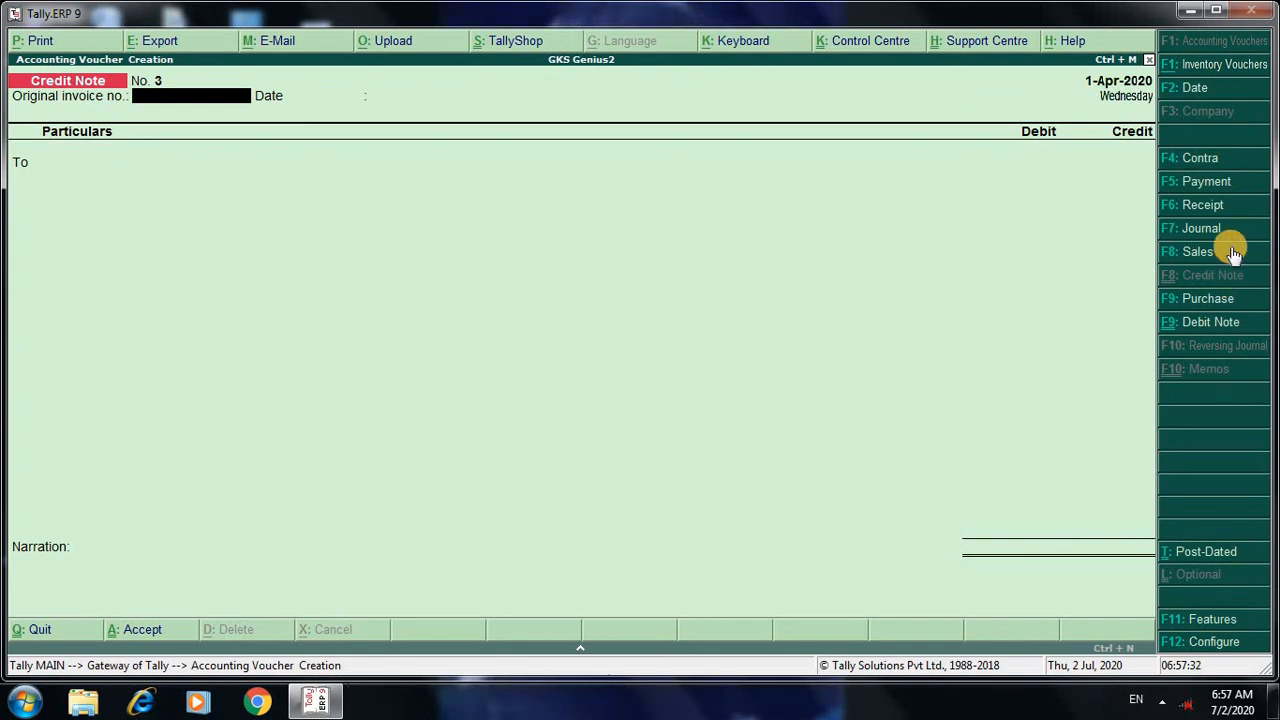
Start a Payment voucher with Cash as the account
left_click(1240, 190)
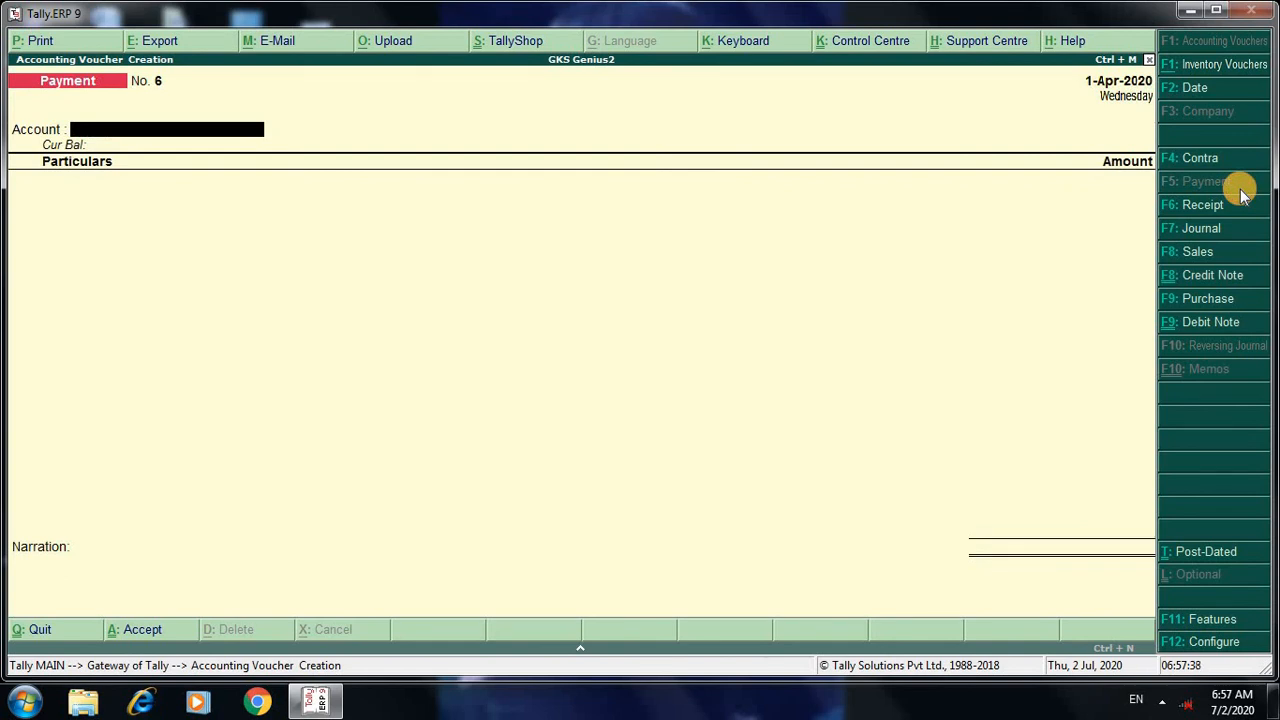
key("space")
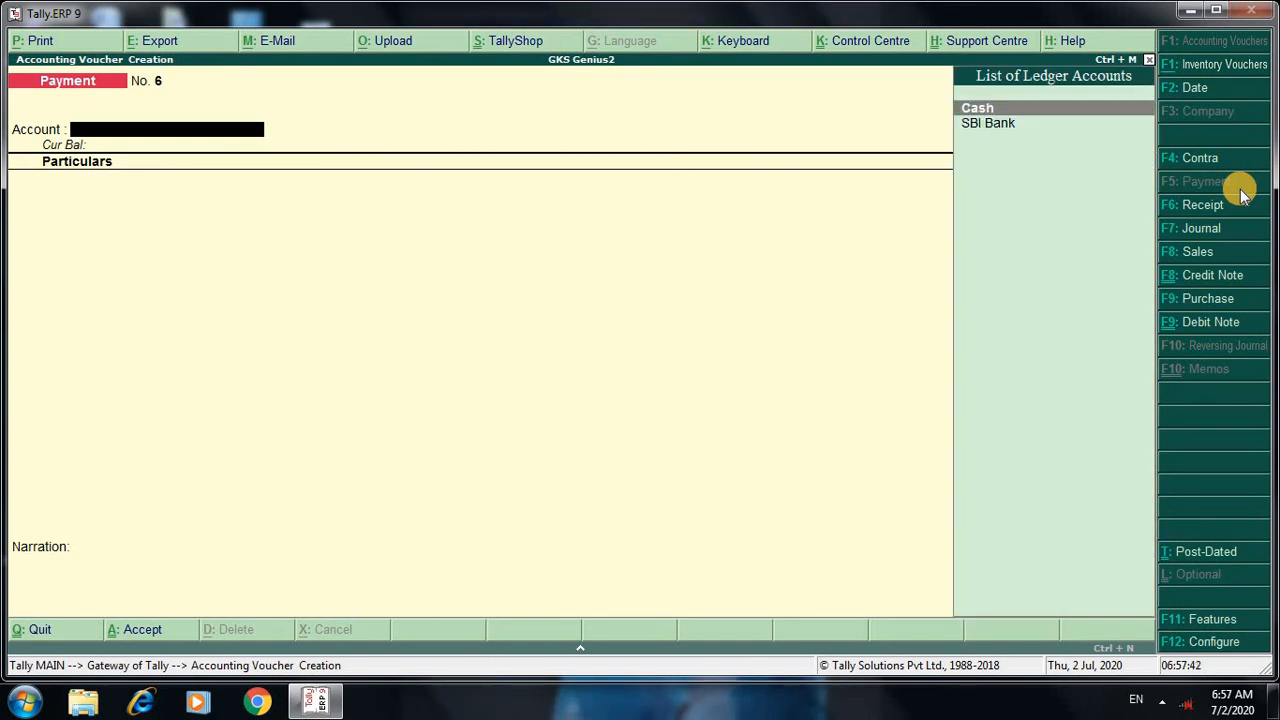
key("Return")
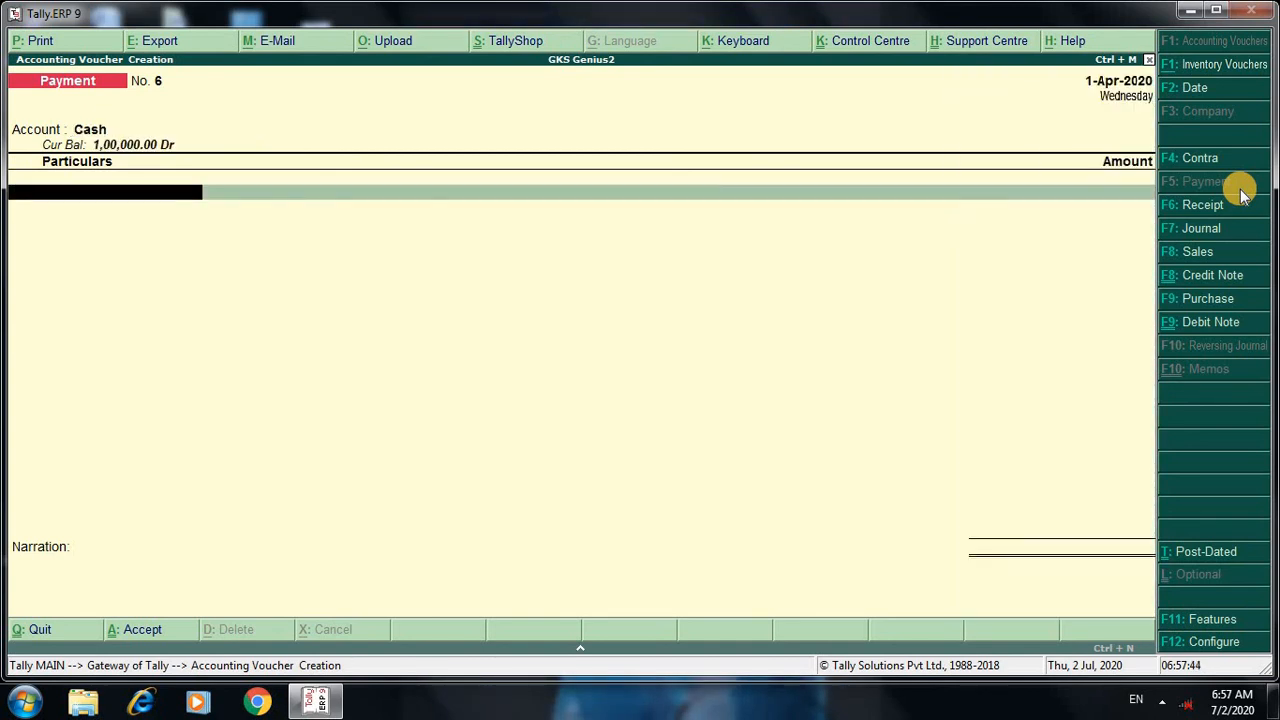
Create a ledger named Drawing under Indirect Expenses, with its type as Not Applicable, from within the Payment voucher
key("alt+c")
type("Drawi")
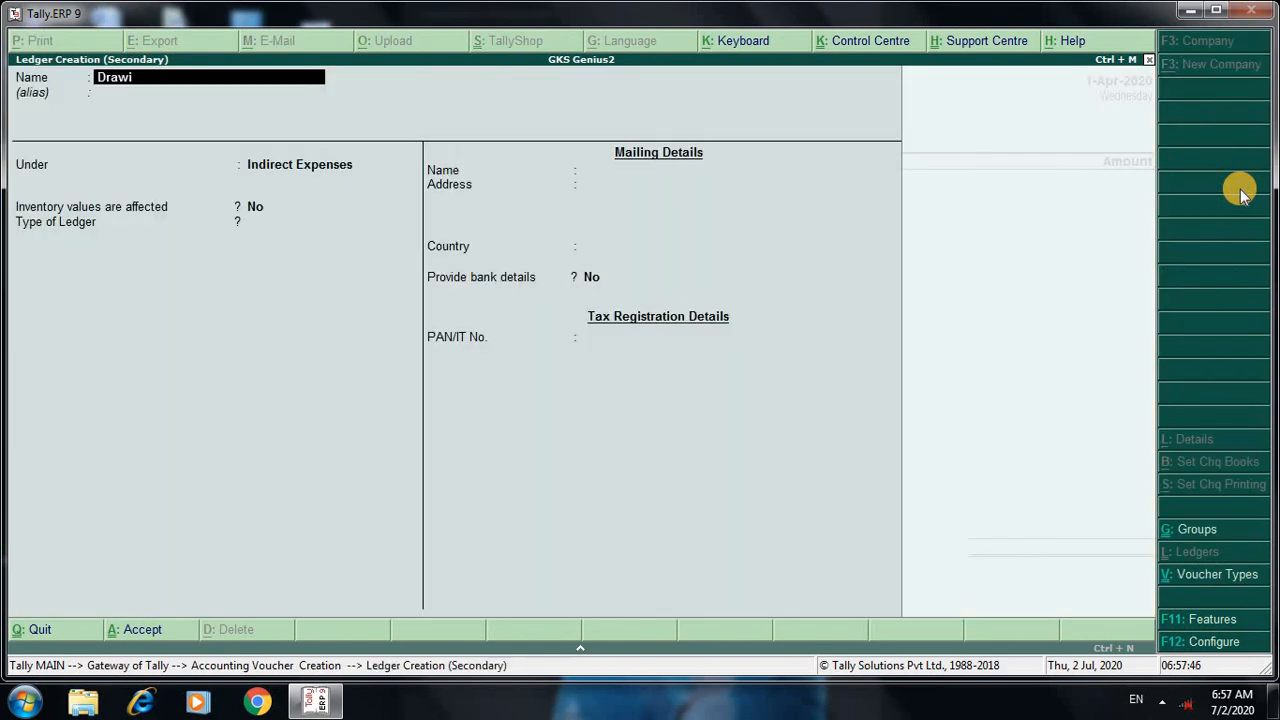
type("ng")
key("Return")
key("Return")
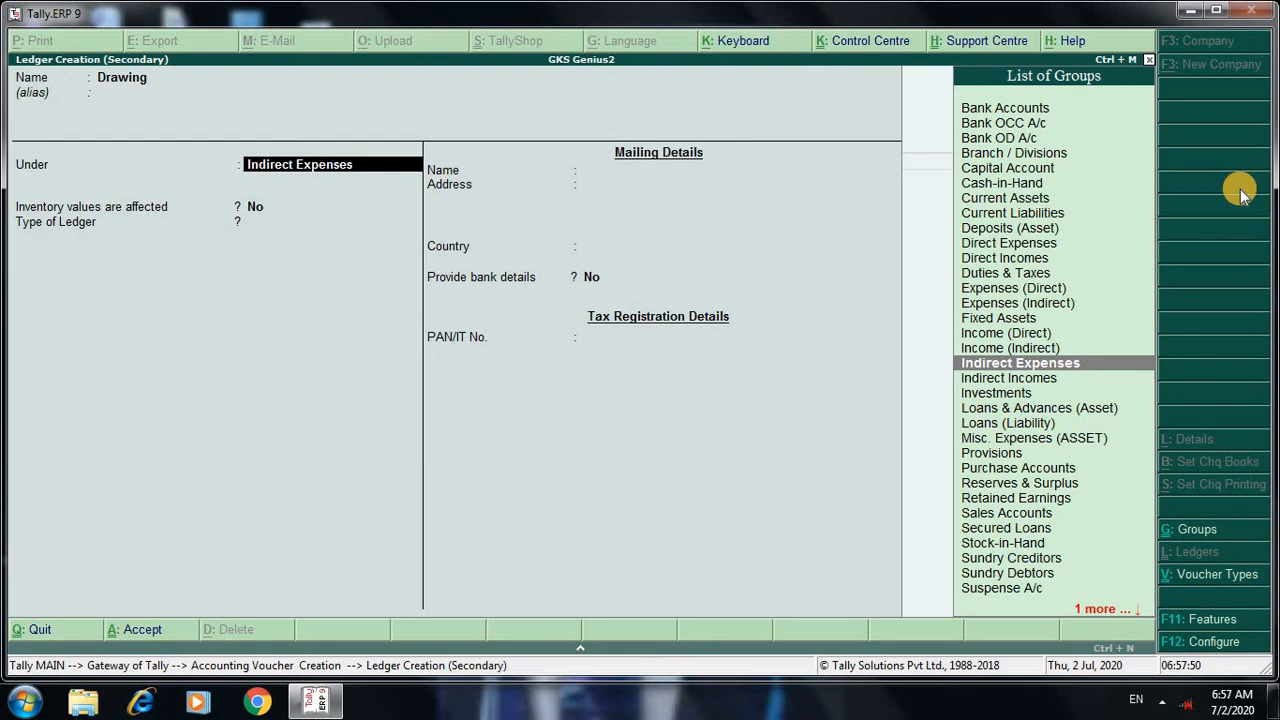
key("Return")
key("Return")
key("Return")
key("Return")
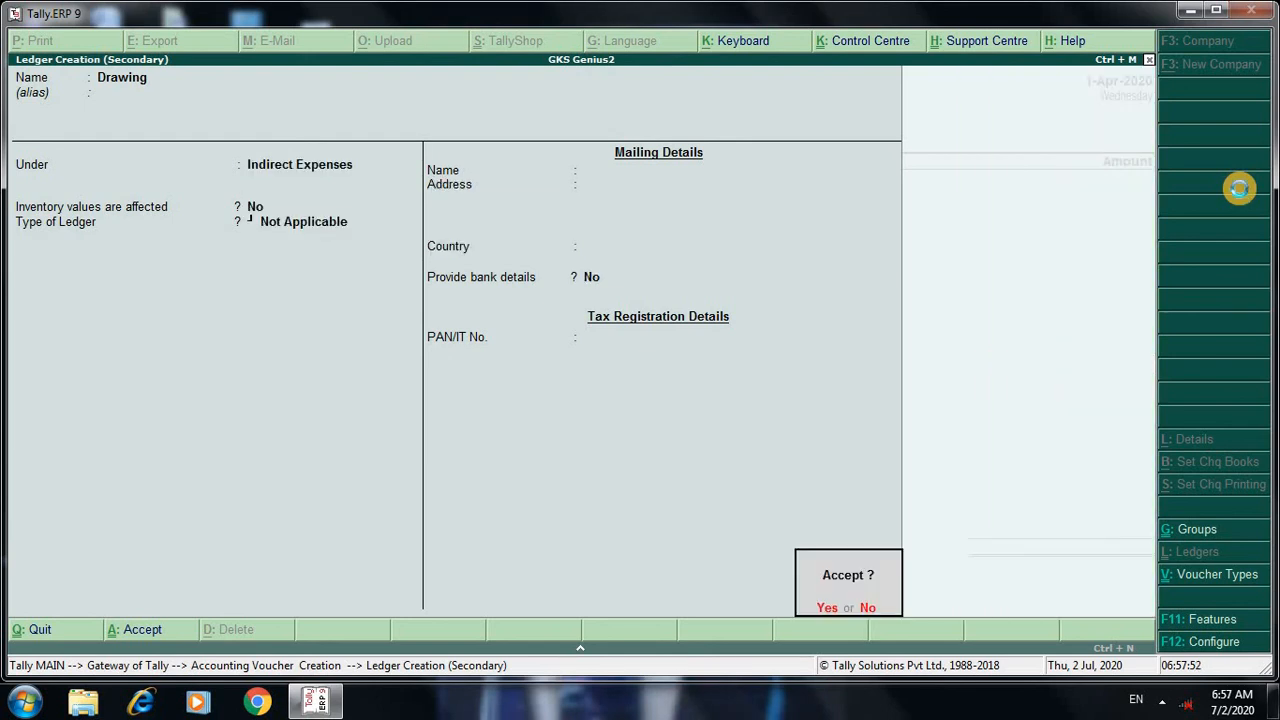
key("Return")
Enter 5,000 for Drawing and save the Payment voucher without a narration
type("5000")
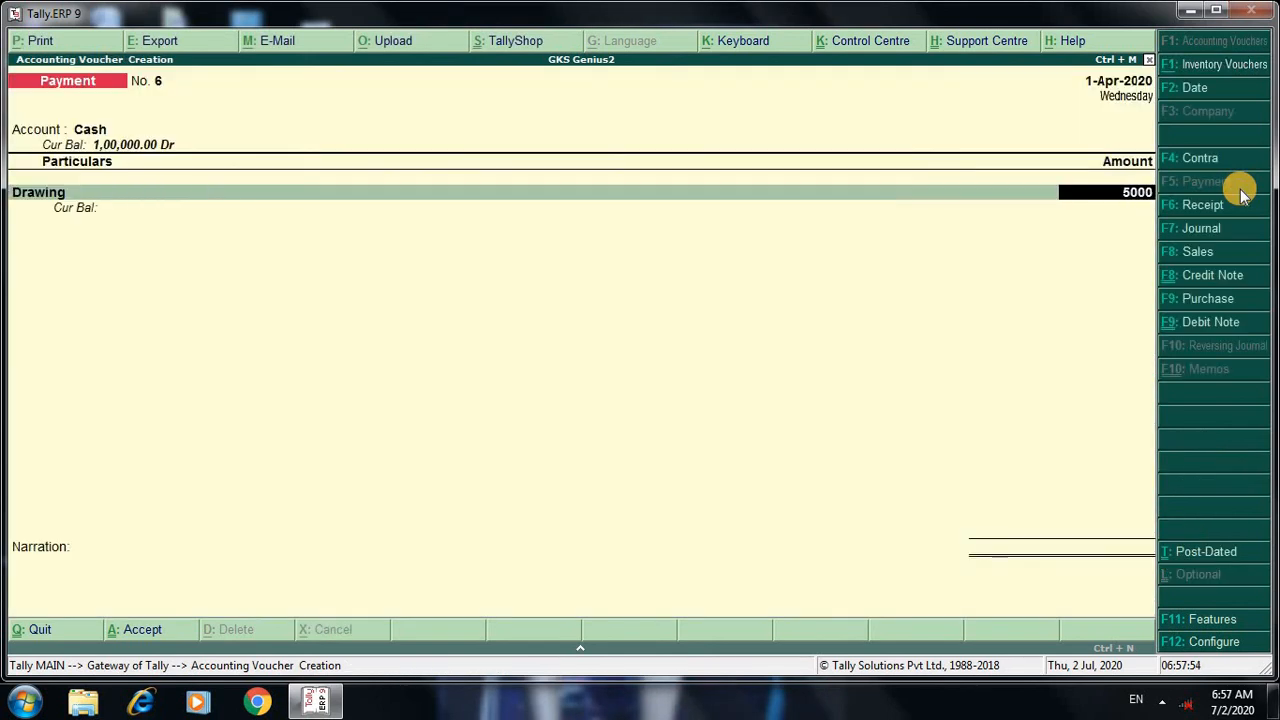
key("Return")
key("Return")
key("Return")
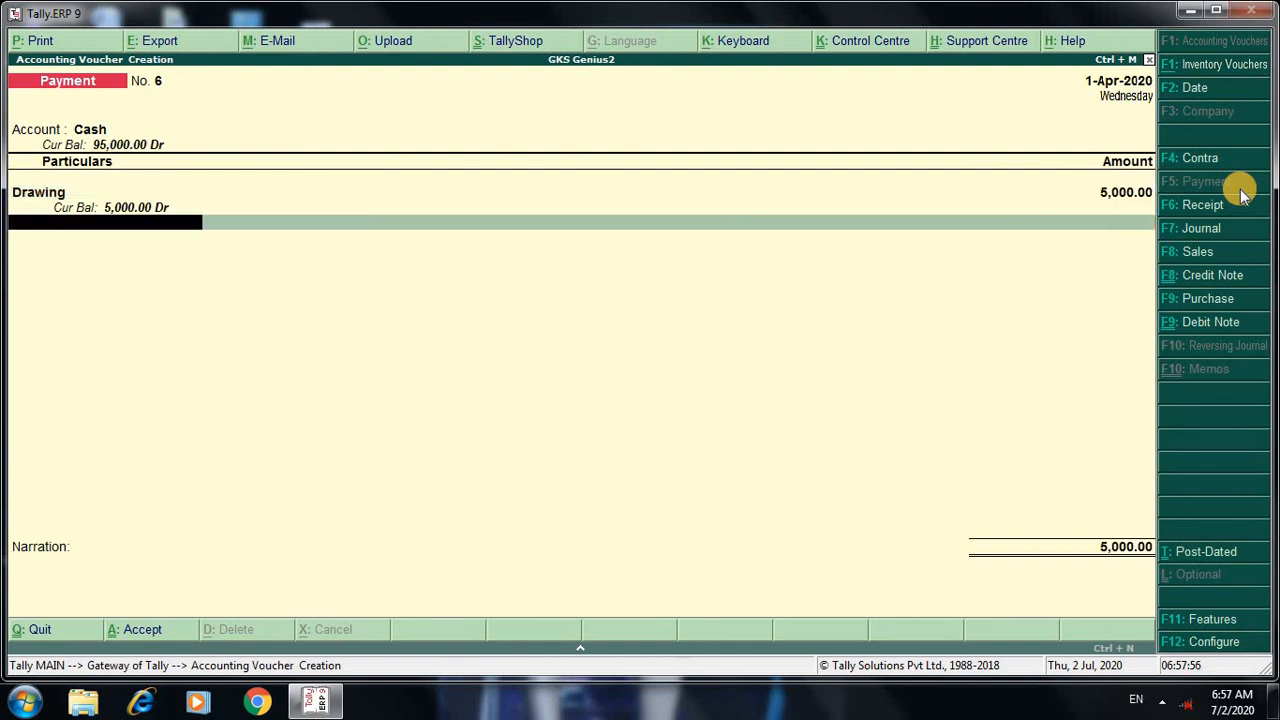
key("Return")
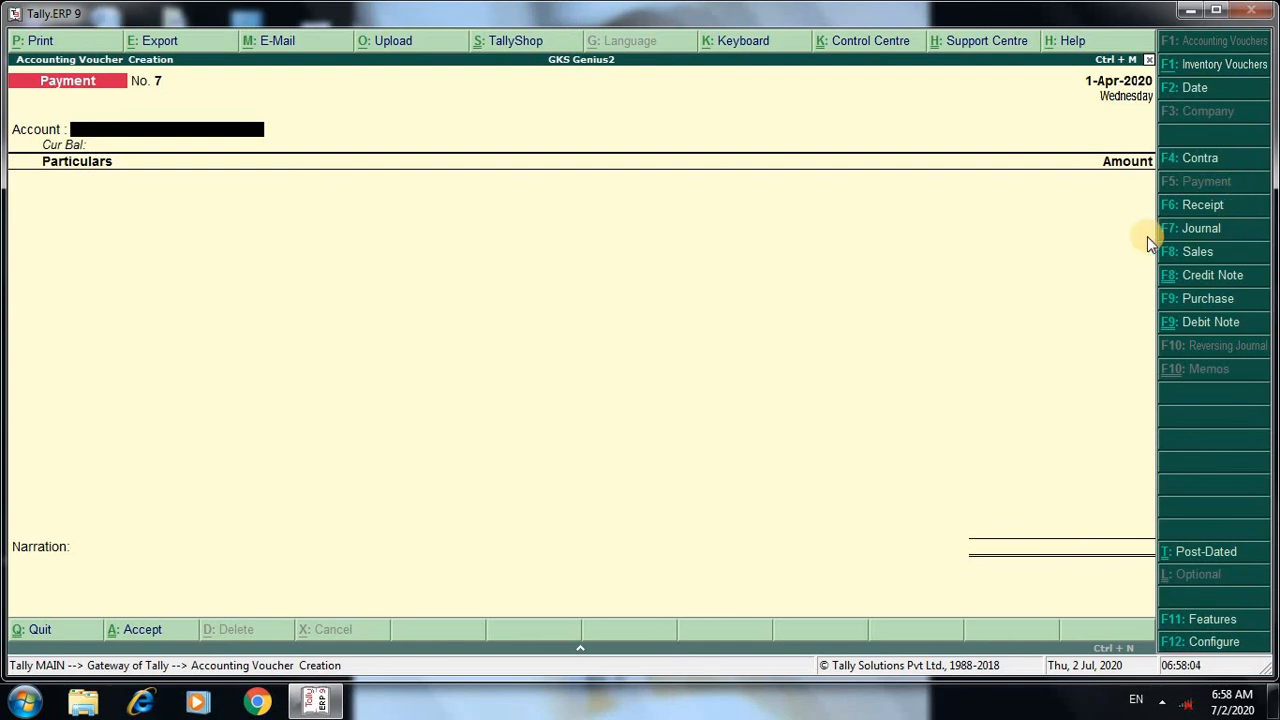
Start a Journal voucher and create its debit ledger Goods Drawing under Indirect Expenses, with its type as Not Applicable
left_click(1203, 229)
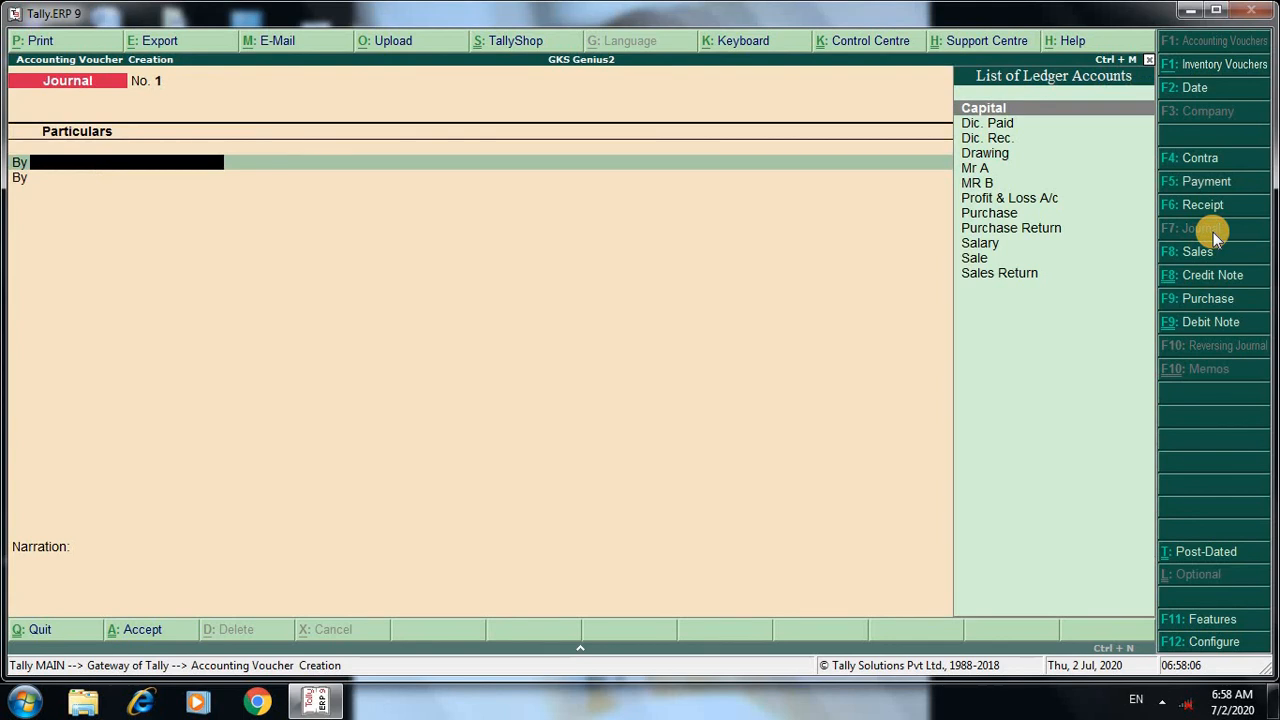
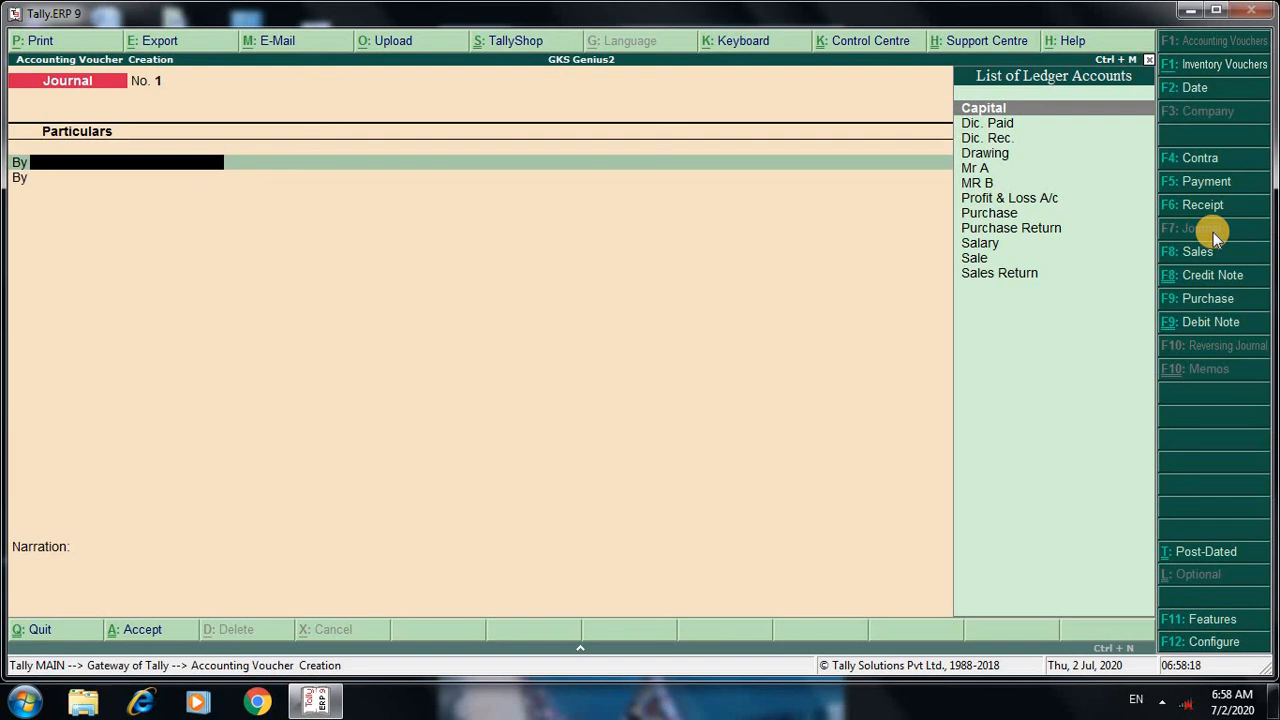
key("alt+c")
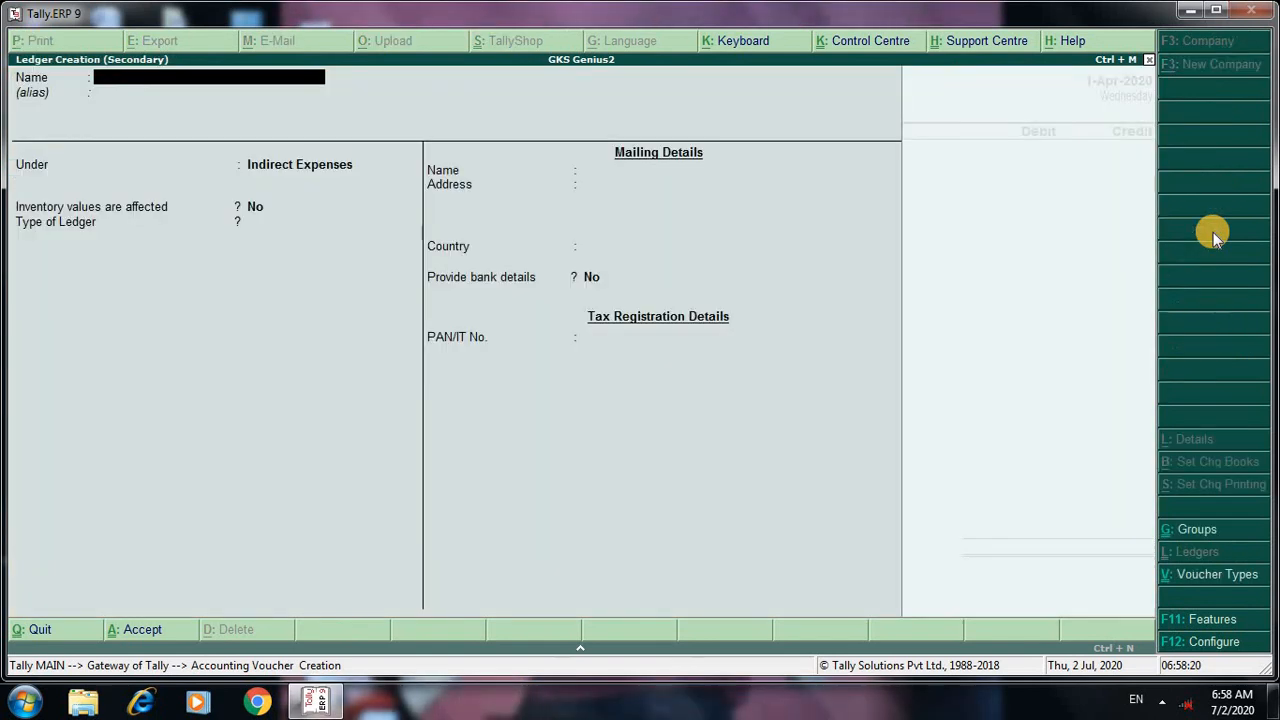
type("Goods Drawing")
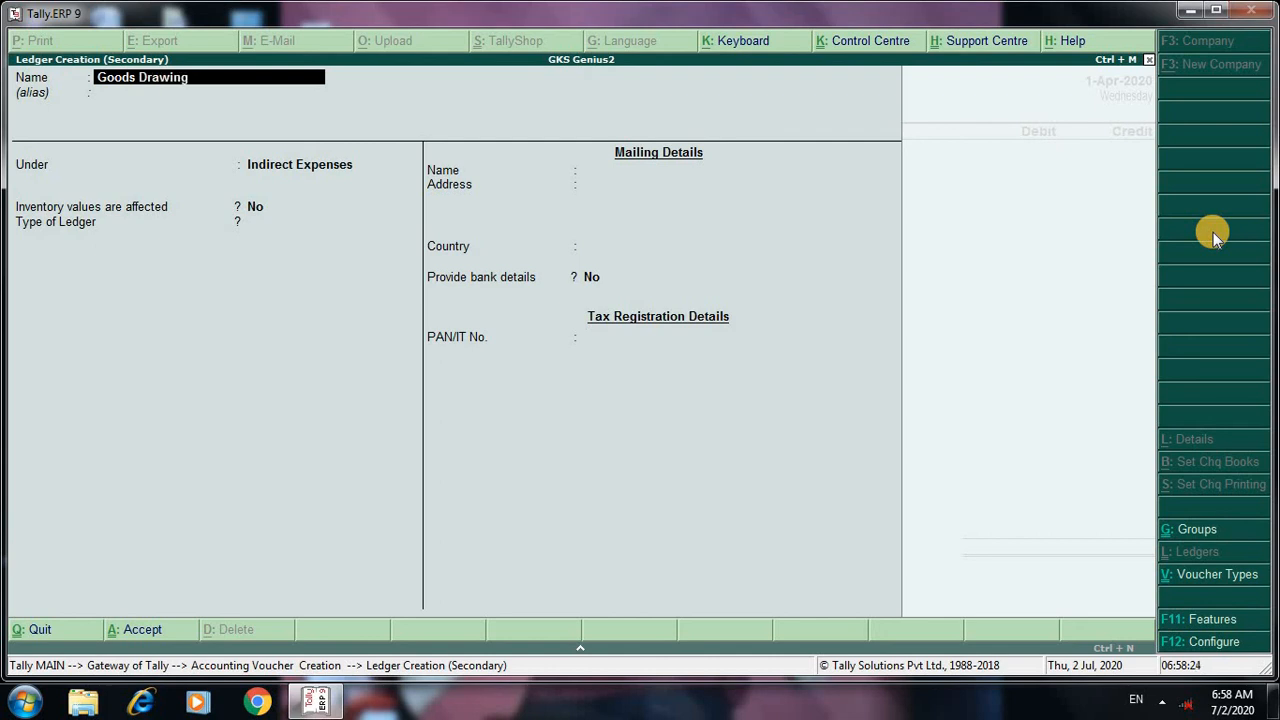
key("Return")
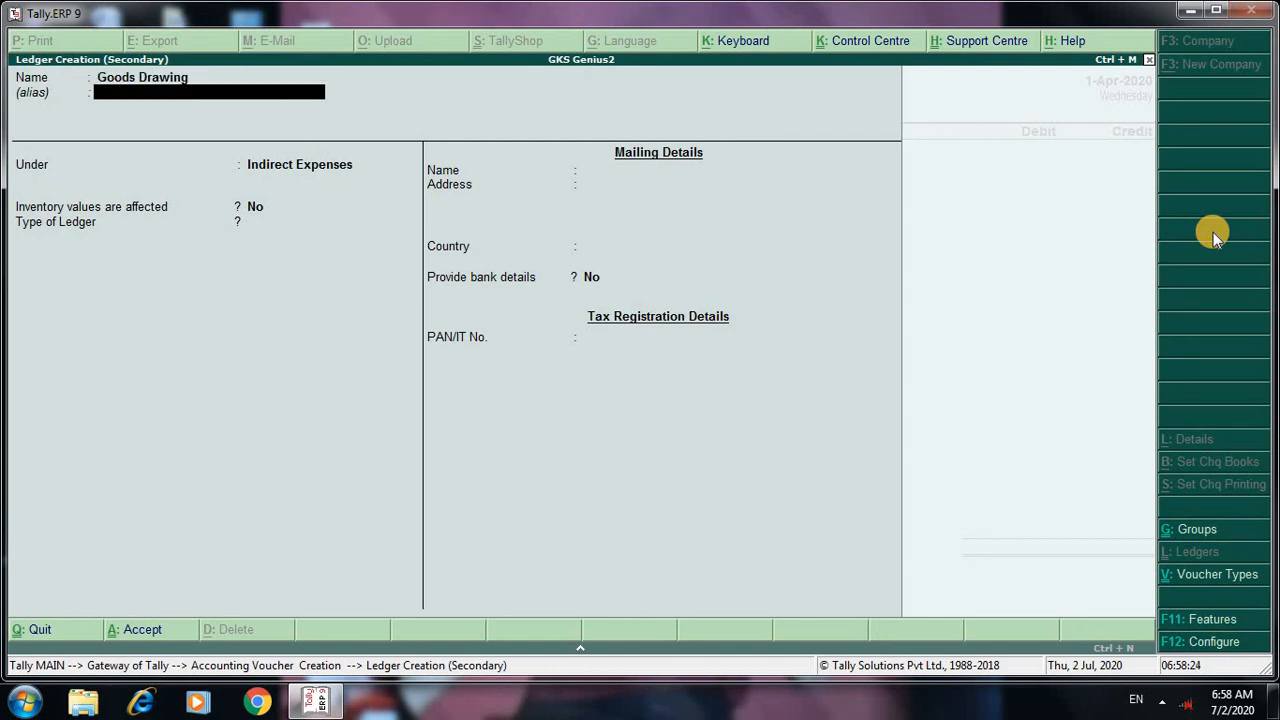
key("Return")
key("Return")
key("Return")
key("Return")
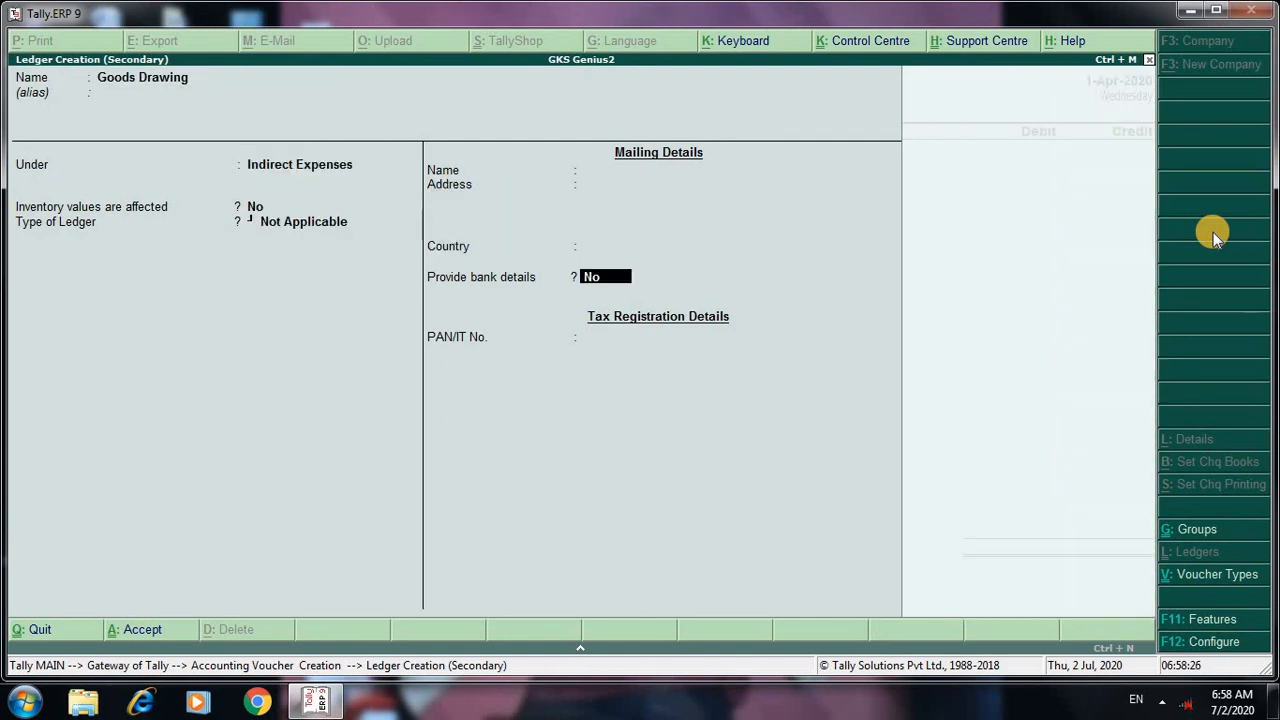
key("Return")
key("Return")
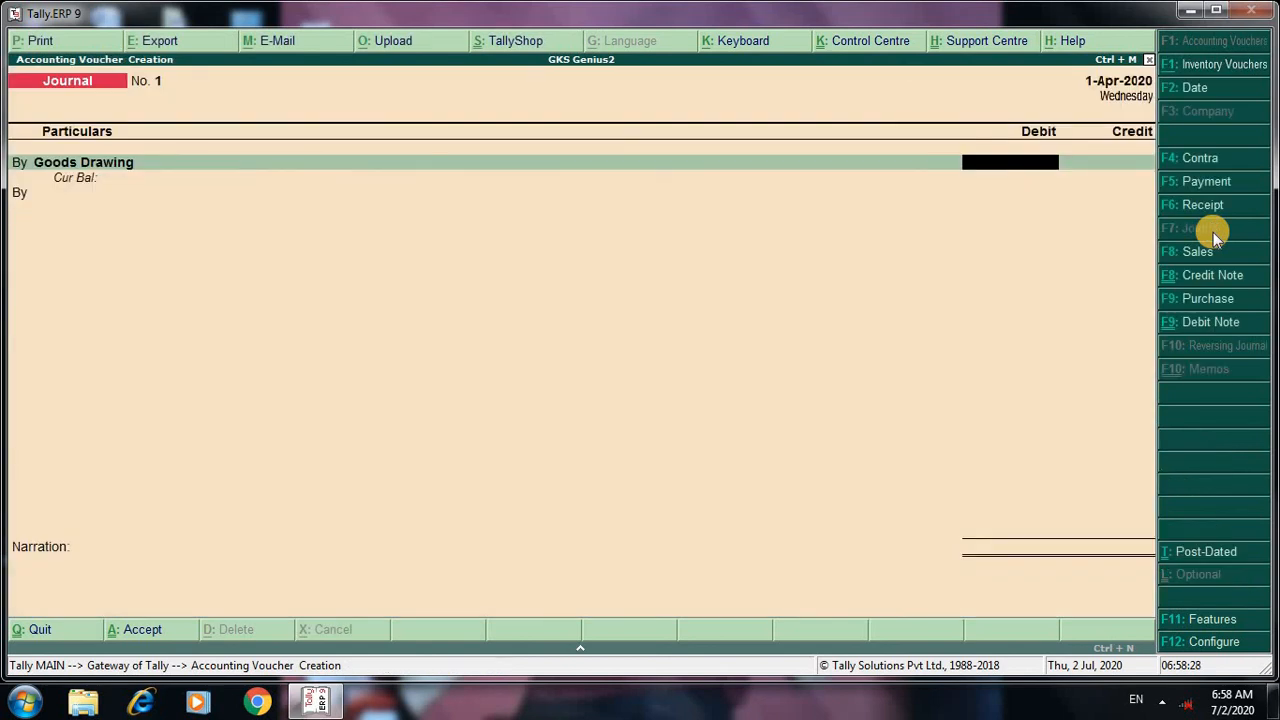
Debit Goods Drawing 1,000 in the Journal voucher and choose Purchase as the credited ledger
type("1000")
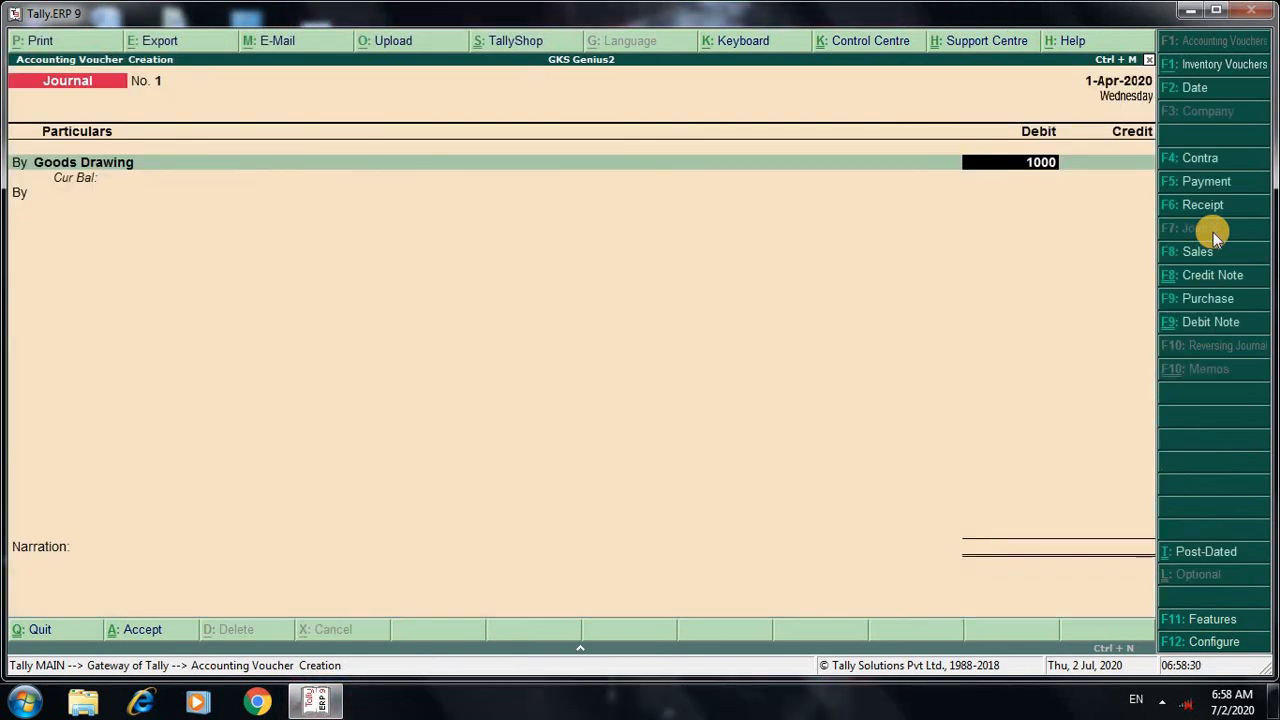
key("Return")
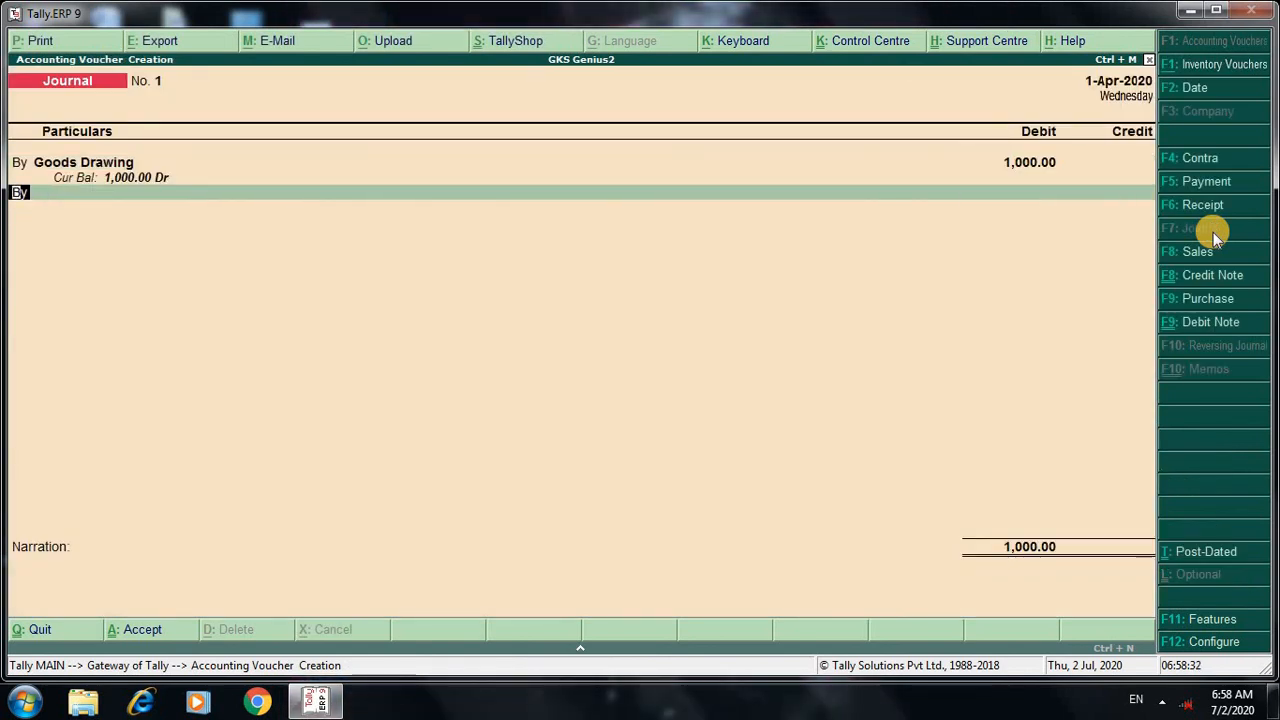
type("t")
key("Return")
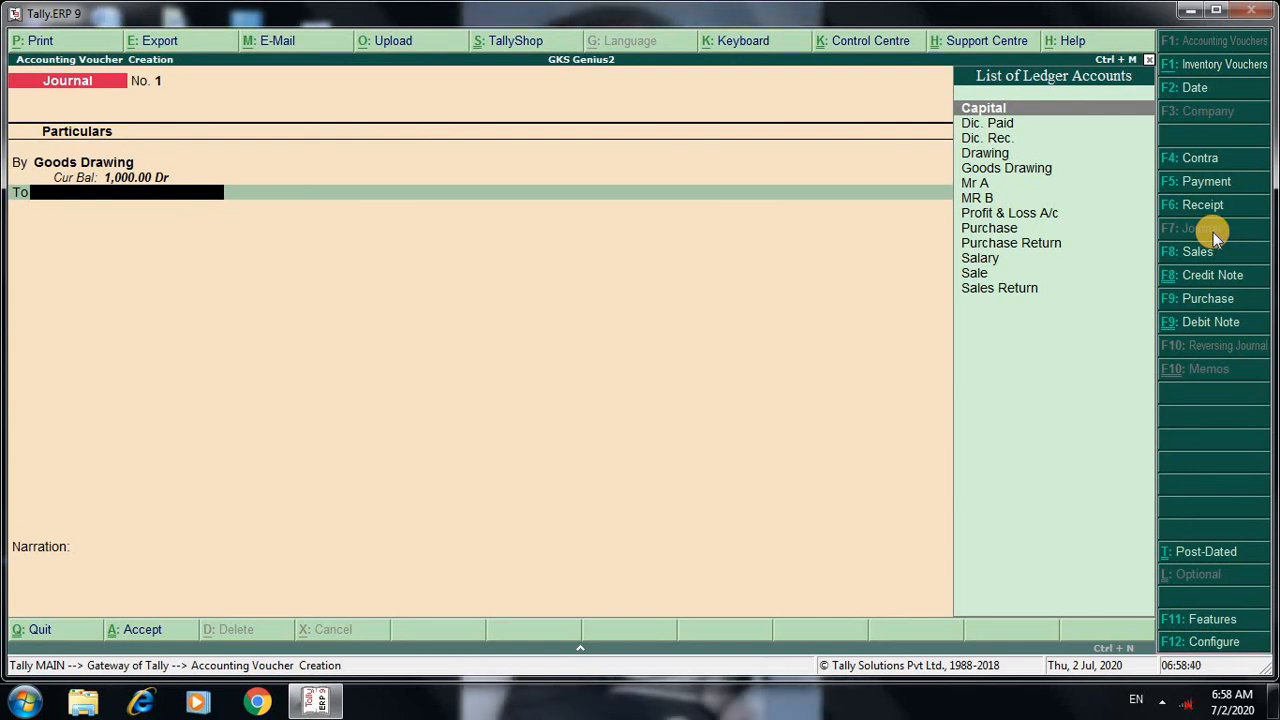
key("Down")
key("Down")
key("Down")
key("Down")
key("Down")
key("Down")
key("Down")
key("Down")
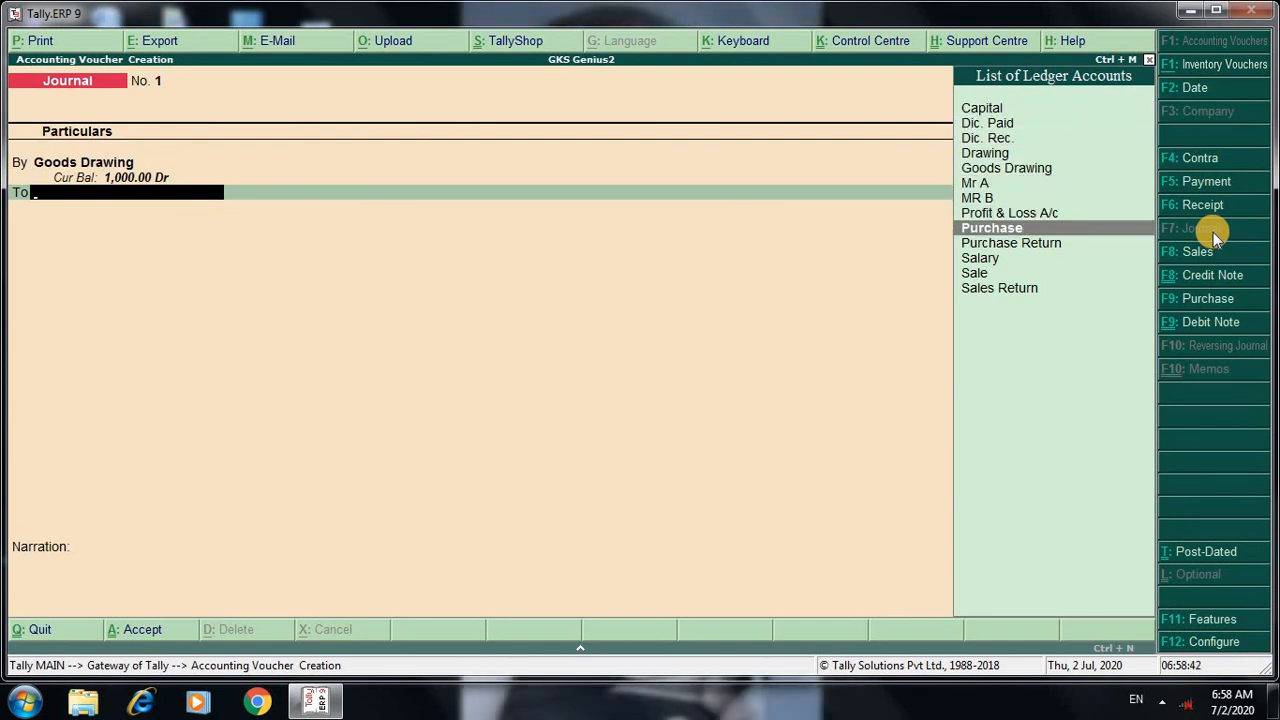
key("Return")
Skip the inventory allocation, accept the 1,000 credit to Purchase and save the Journal voucher without a narration
key("Escape")
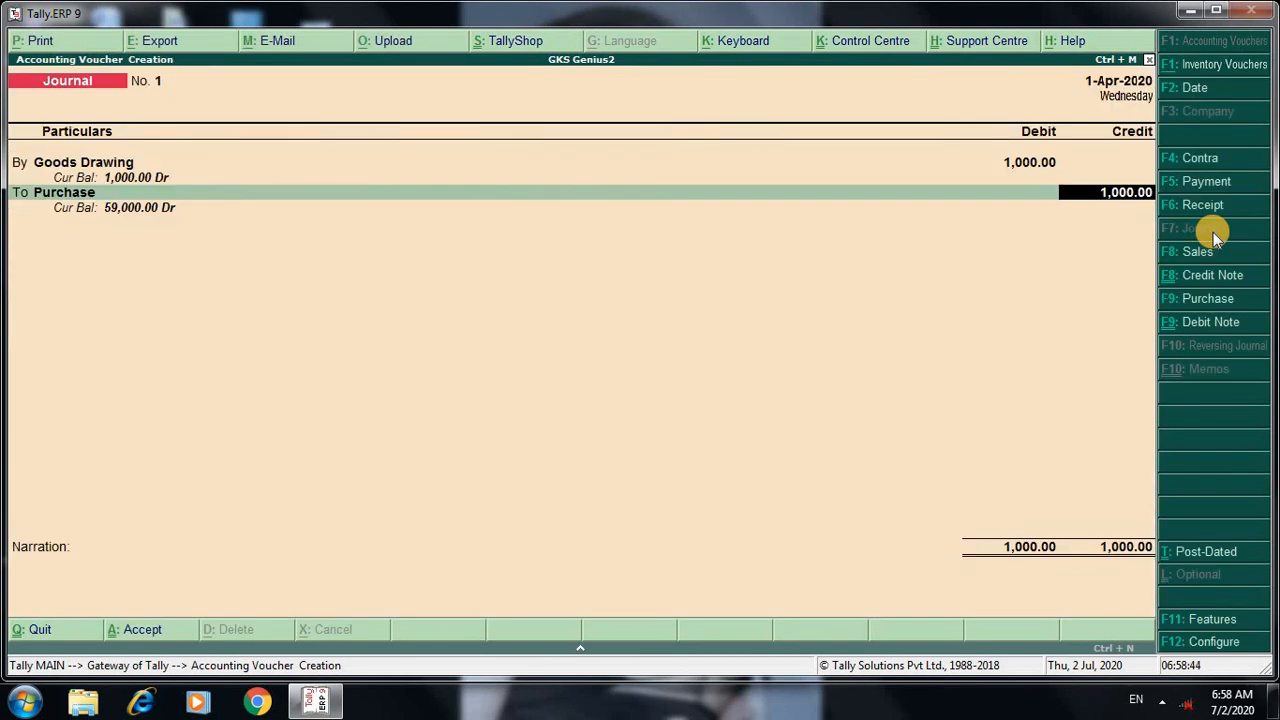
key("Return")
key("Return")
key("Return")
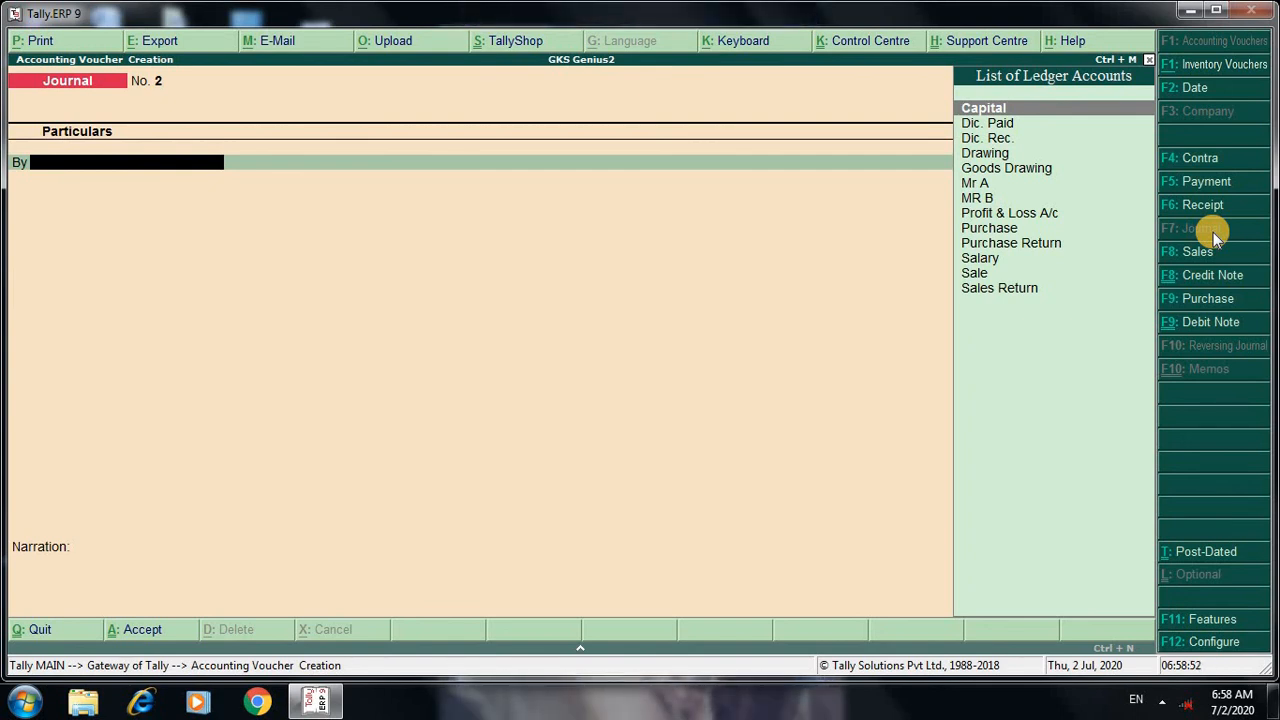
Leave voucher entry and return to the Gateway of Tally
key("Escape")
key("Escape")
key("Escape")
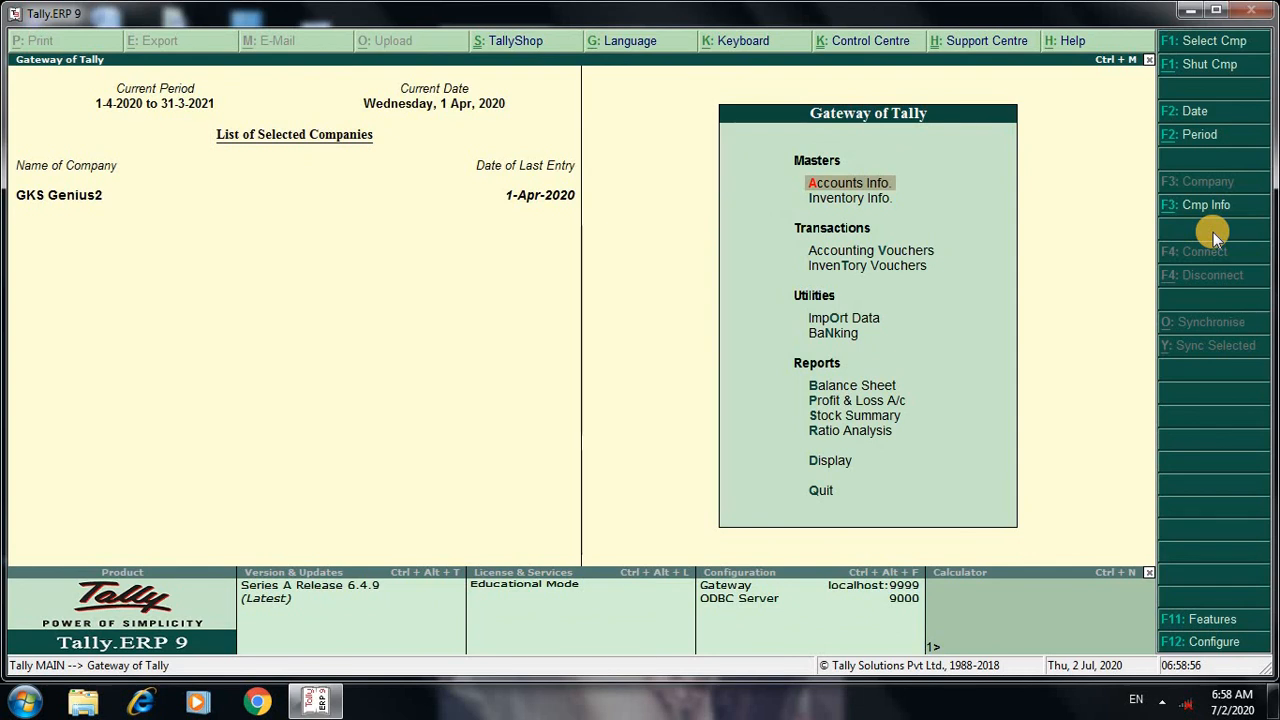
Display the Trial Balance ledger-wise and dismiss the Windows colour scheme prompt
key("d")
key("Return")
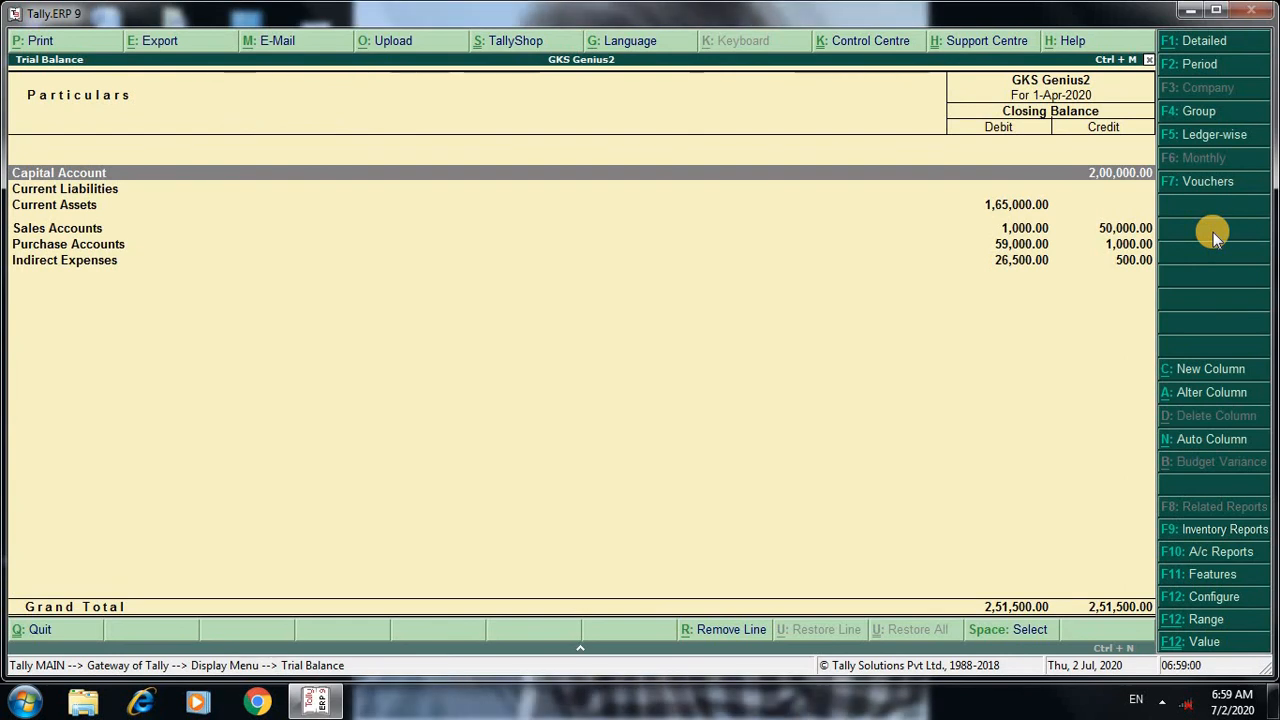
key("F5")
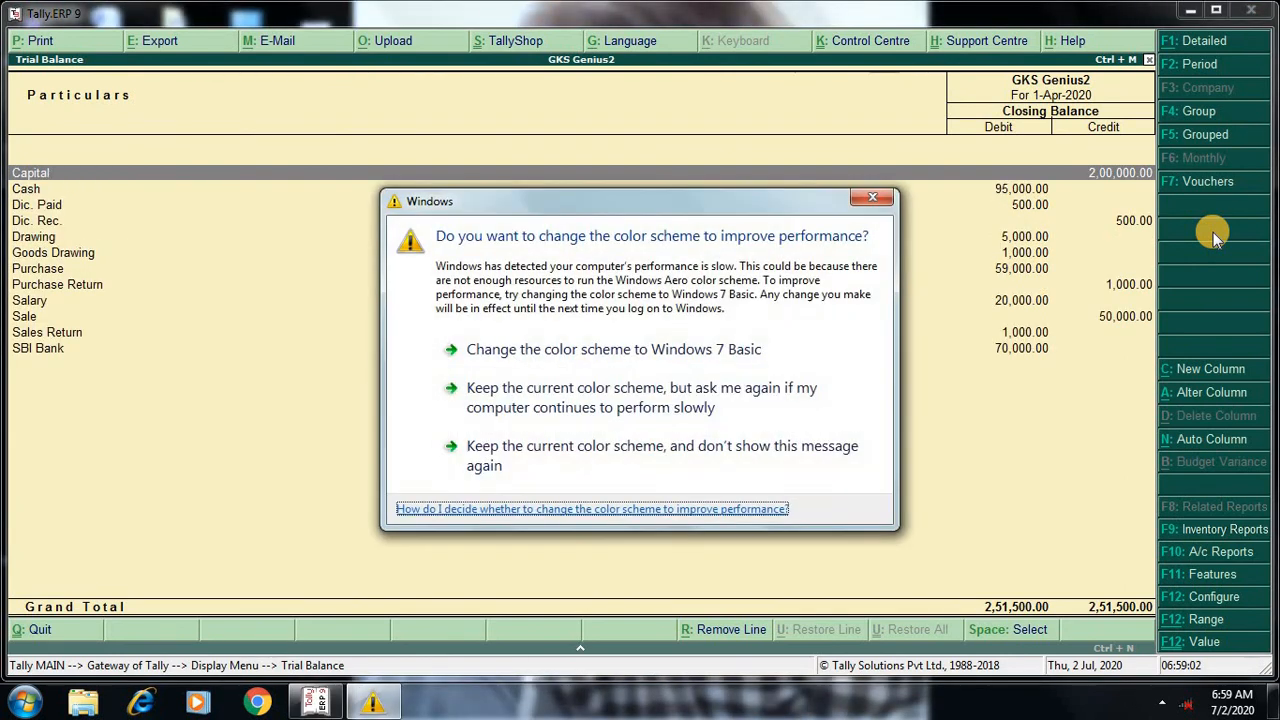
key("Escape")
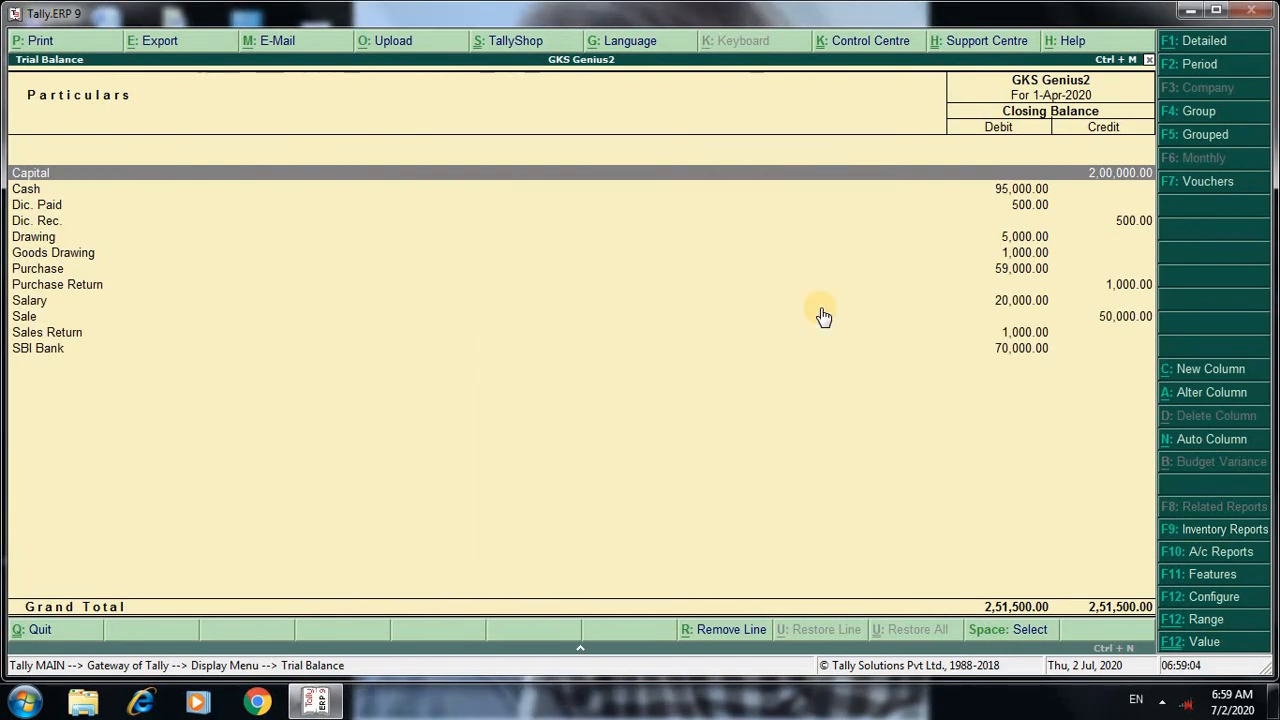
Examine the April vouchers of the Purchase ledger from the Trial Balance and return to the ledger list
key("Down")
key("Down")
key("Down")
key("Down")
key("Down")
key("Down")
key("Down")
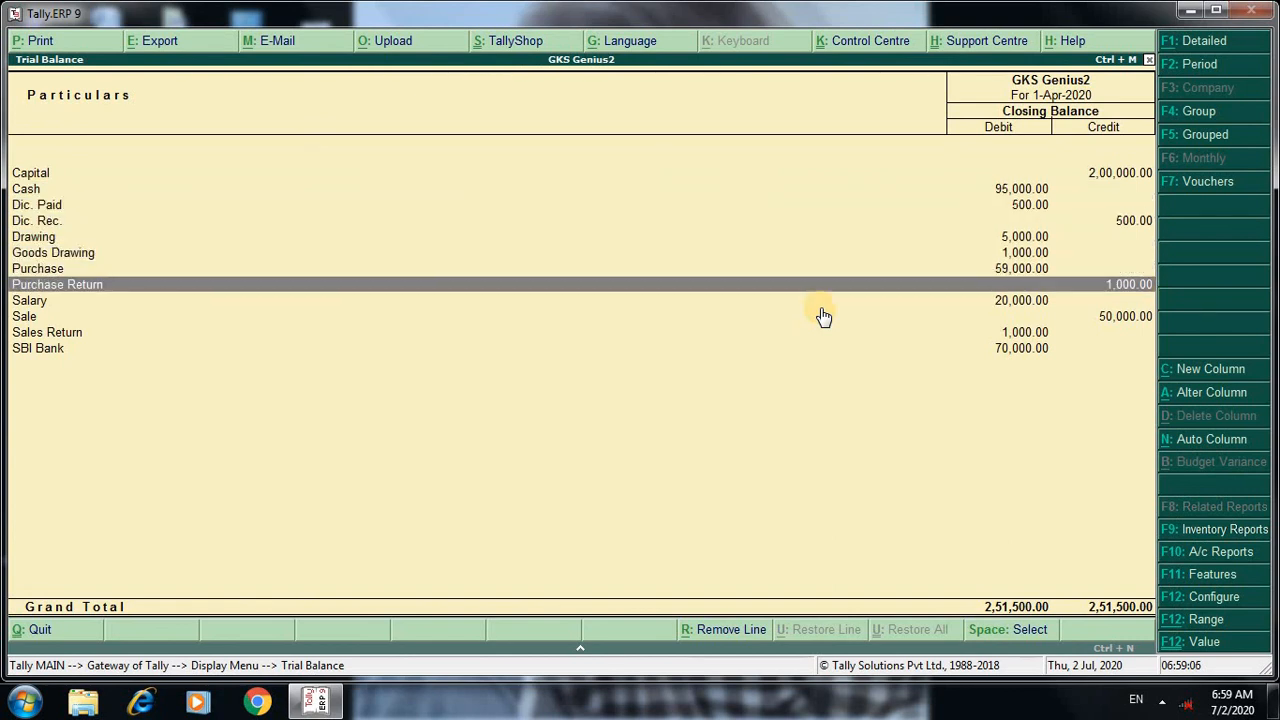
key("Up")
key("Return")
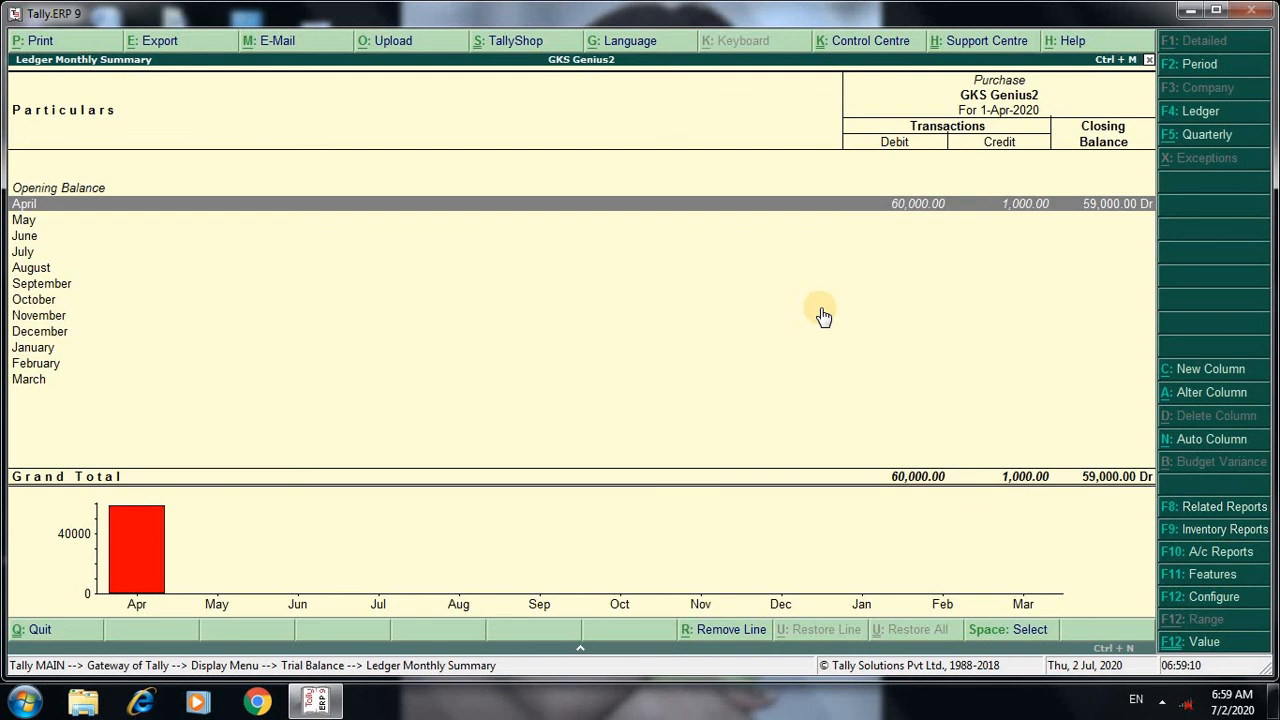
key("Return")
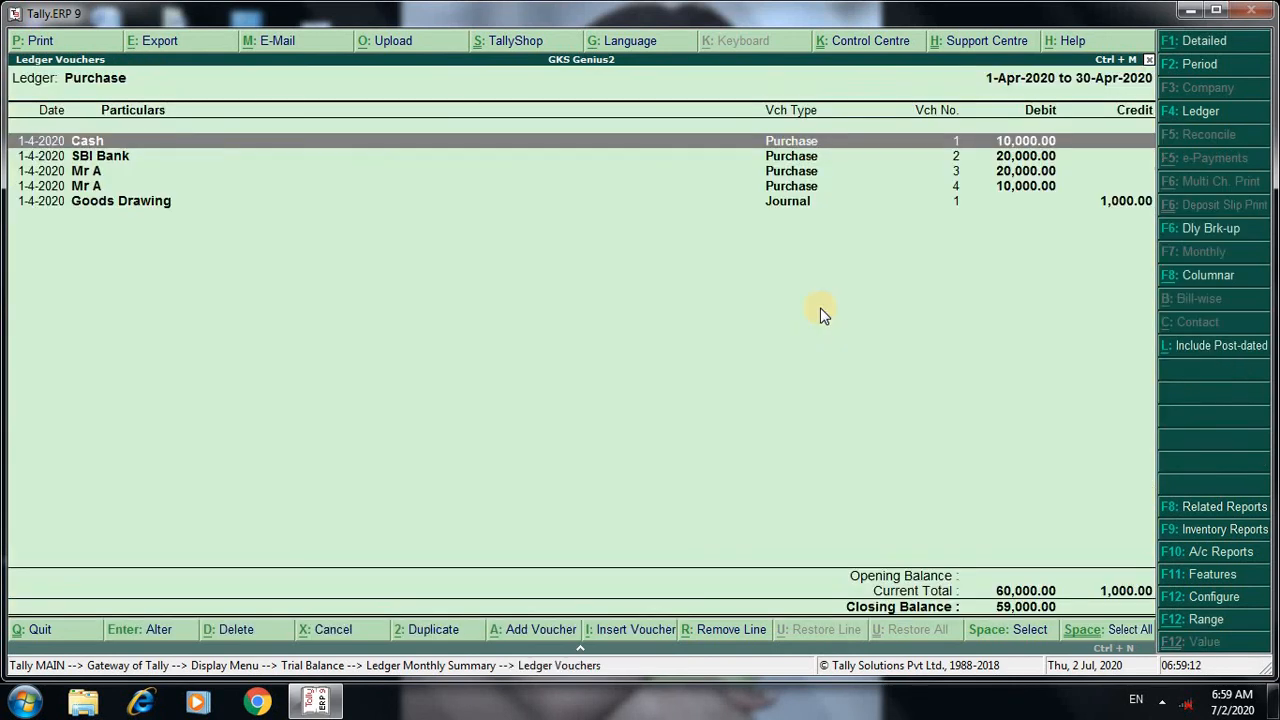
key("Escape")
key("Escape")
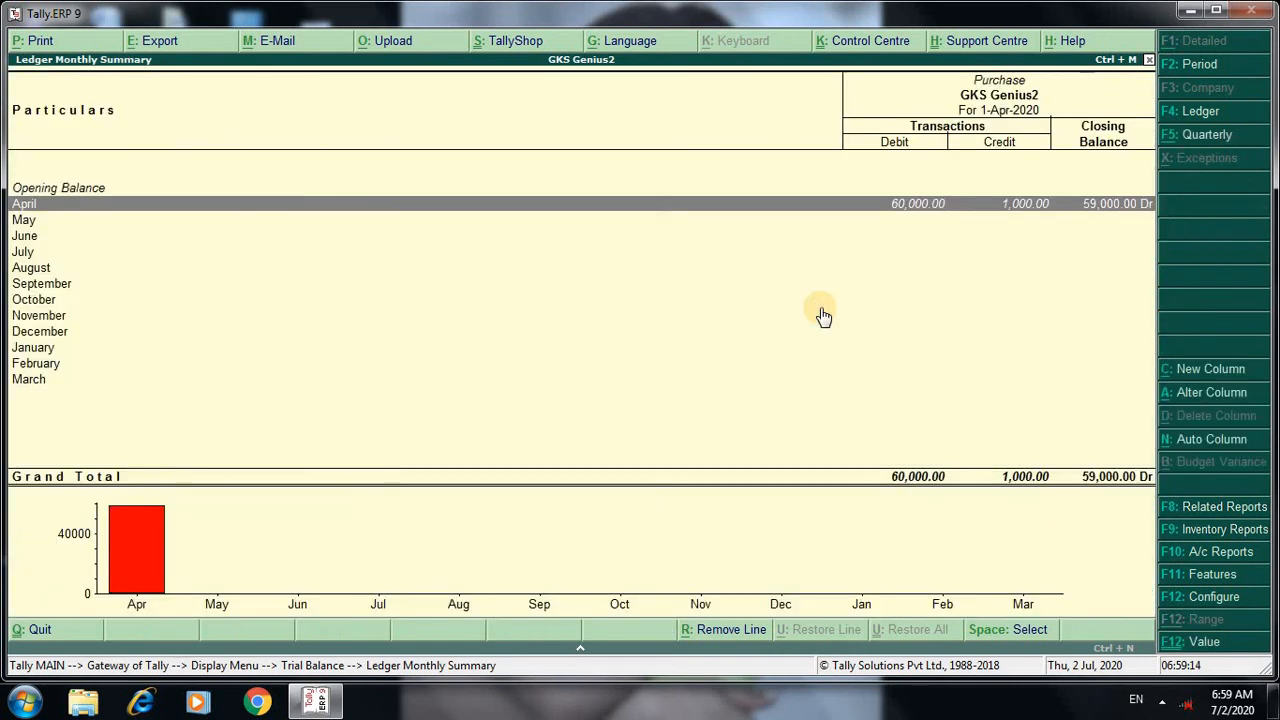
Examine the April vouchers of the Cash ledger from the Trial Balance and return to the Gateway of Tally
key("Up")
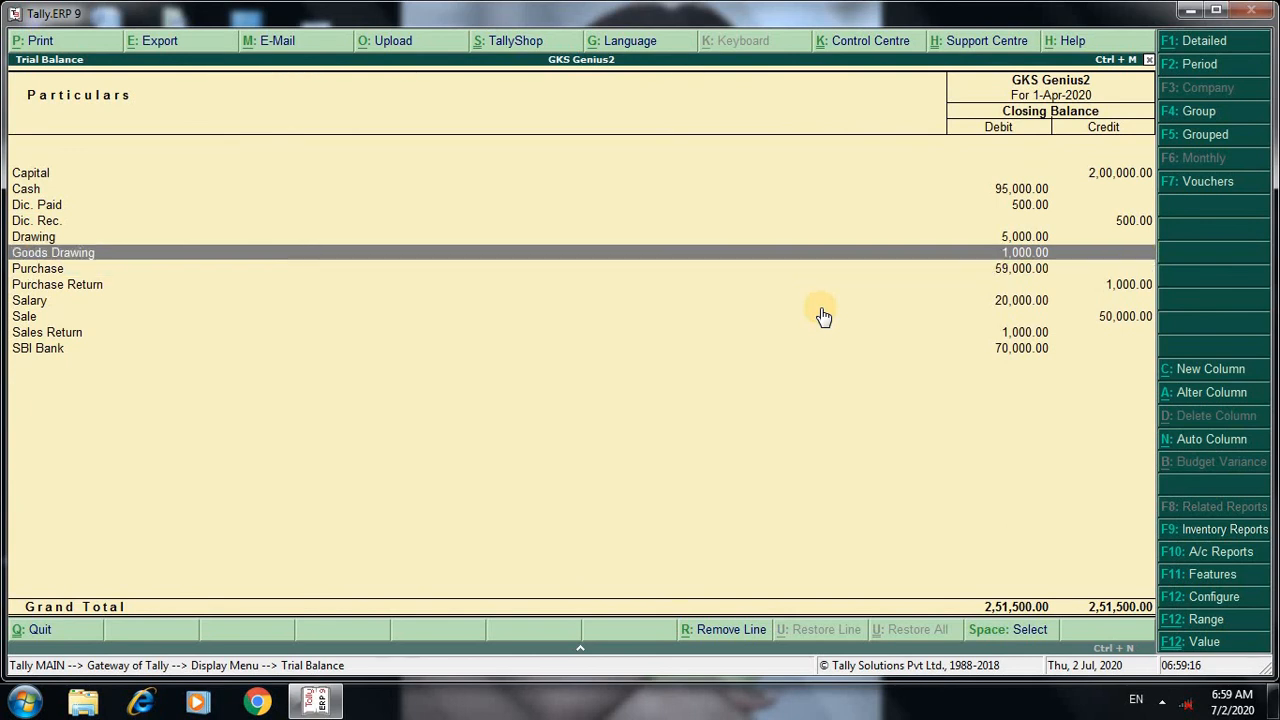
key("Down")
key("Down")
key("Down")
key("Down")
key("Up")
key("Up")
key("Up")
key("Up")
key("Up")
key("Up")
key("Up")
key("Up")
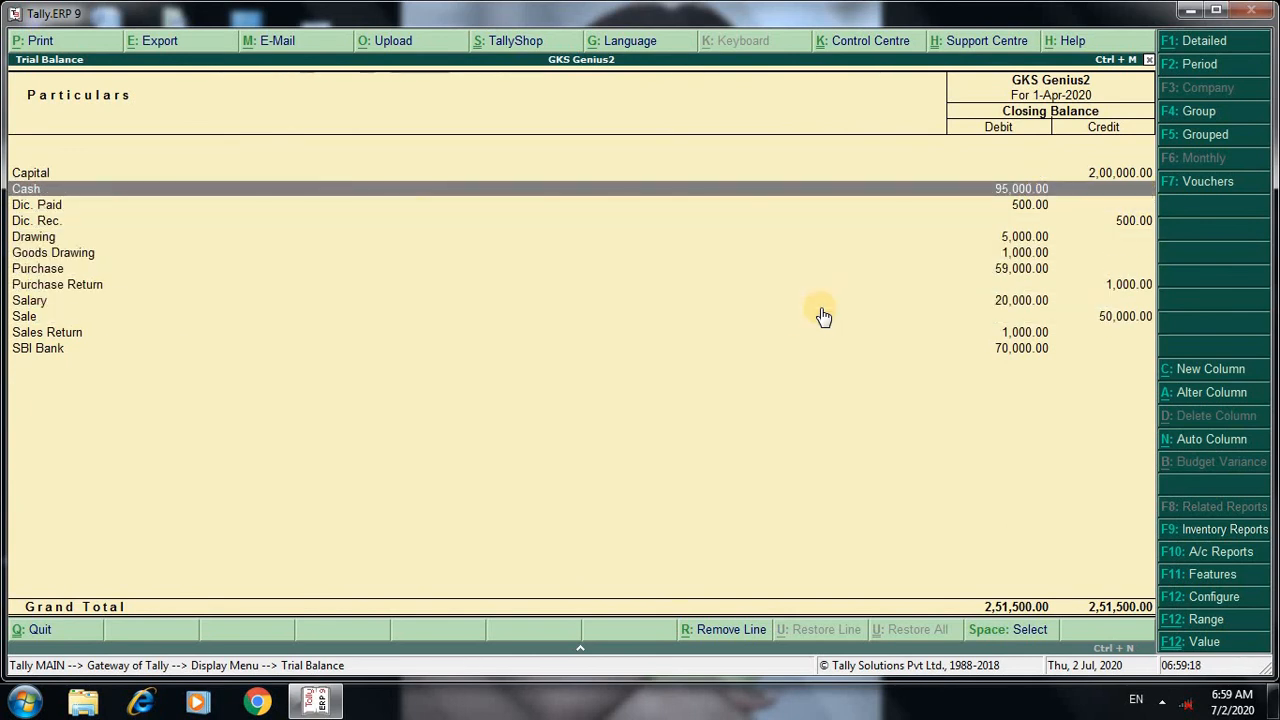
key("Return")
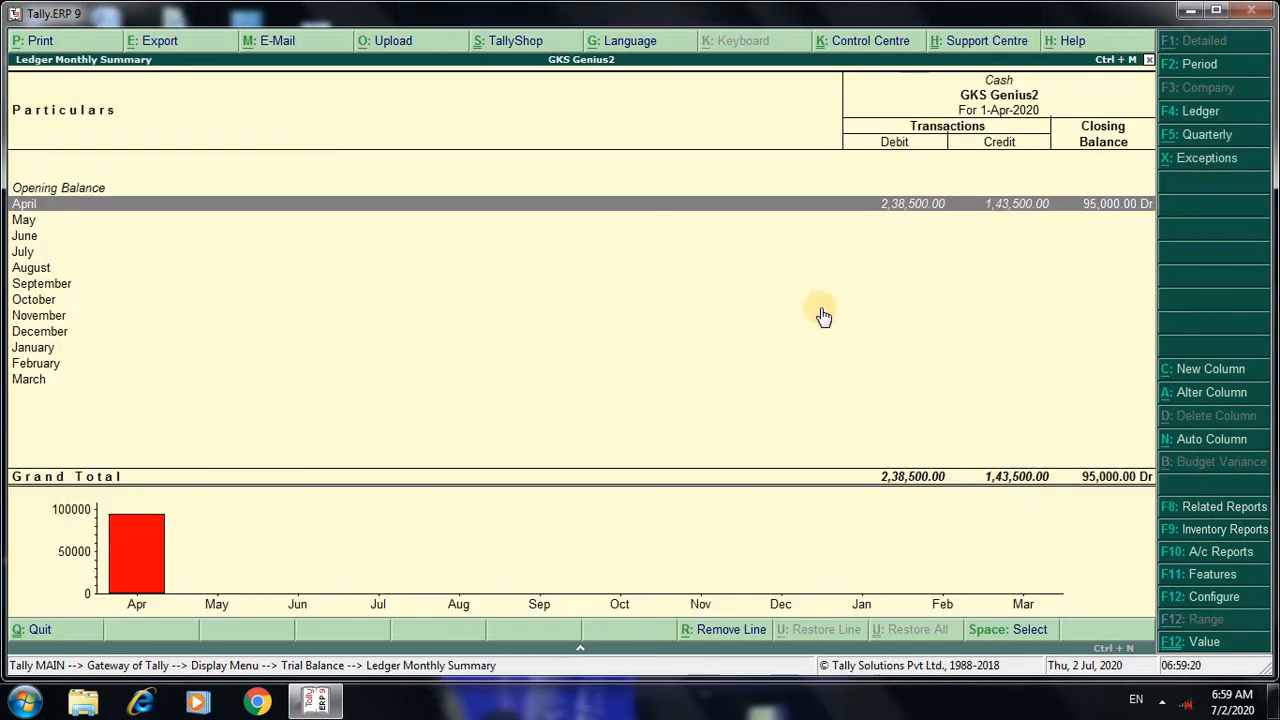
key("Return")
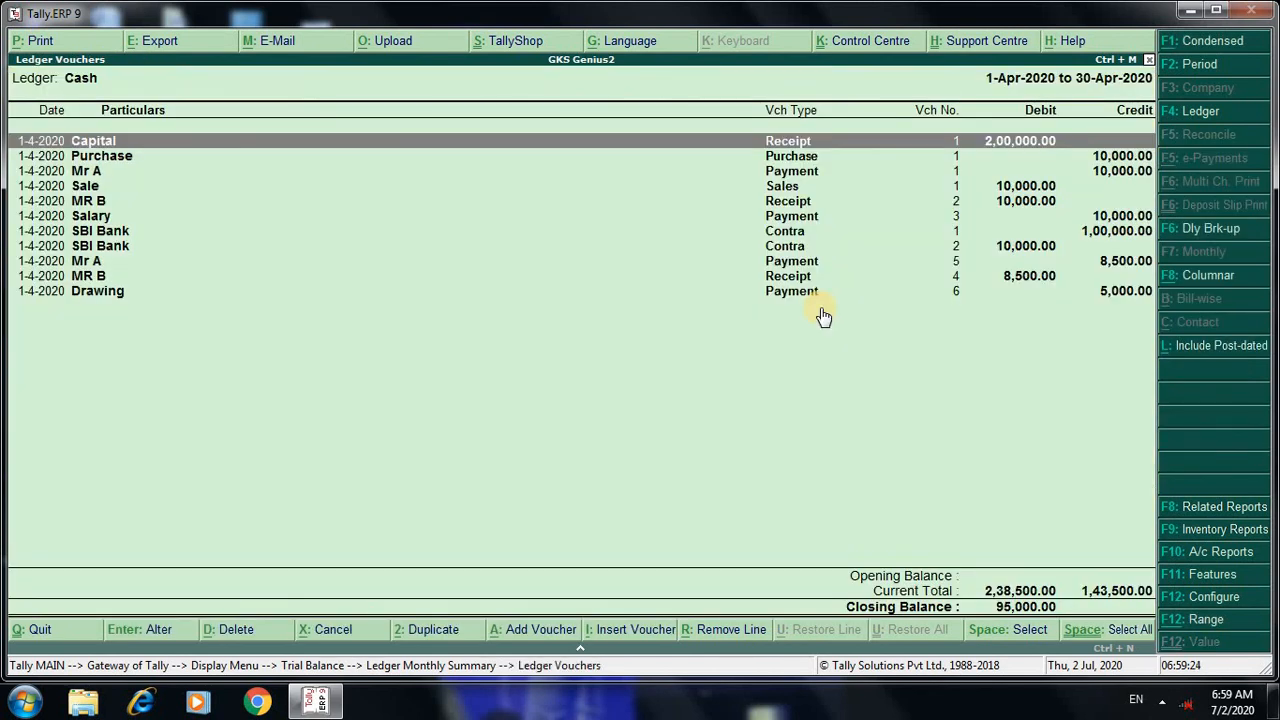
key("Escape")
key("Escape")
key("Escape")
key("Escape")
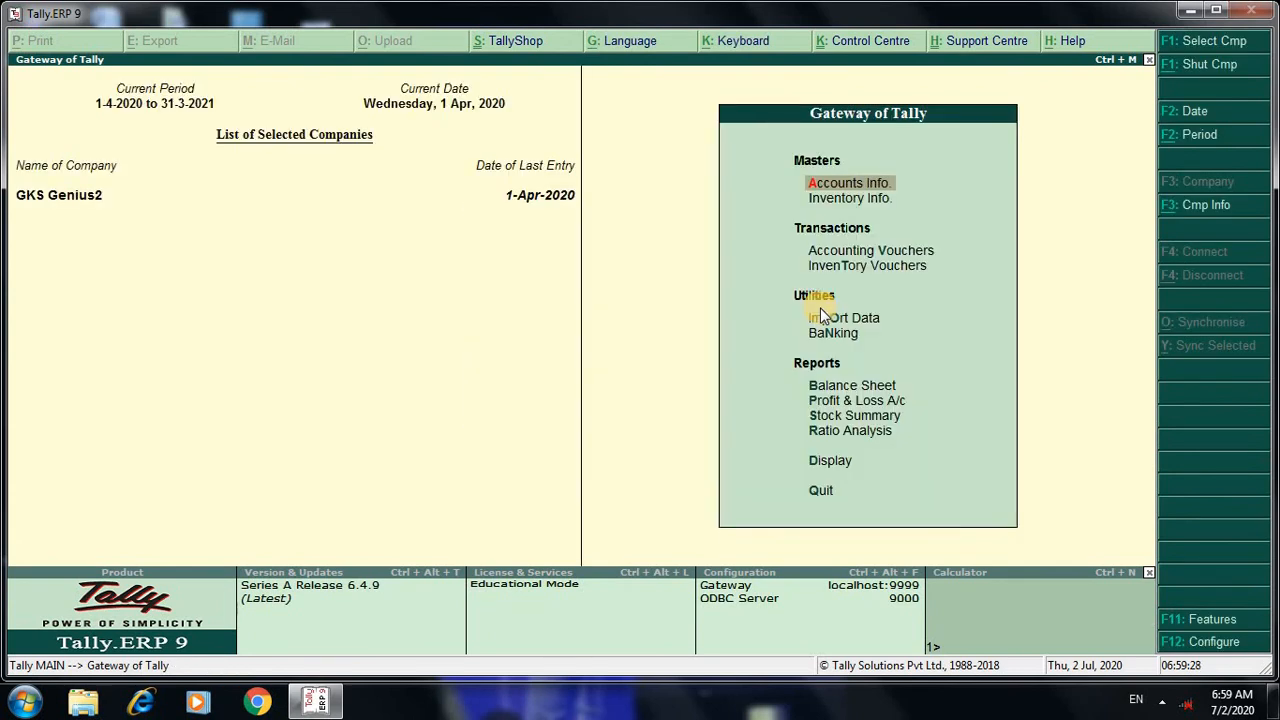
Review the vouchers in the Day Book and return to the Gateway of Tally without quitting the program
key("d")
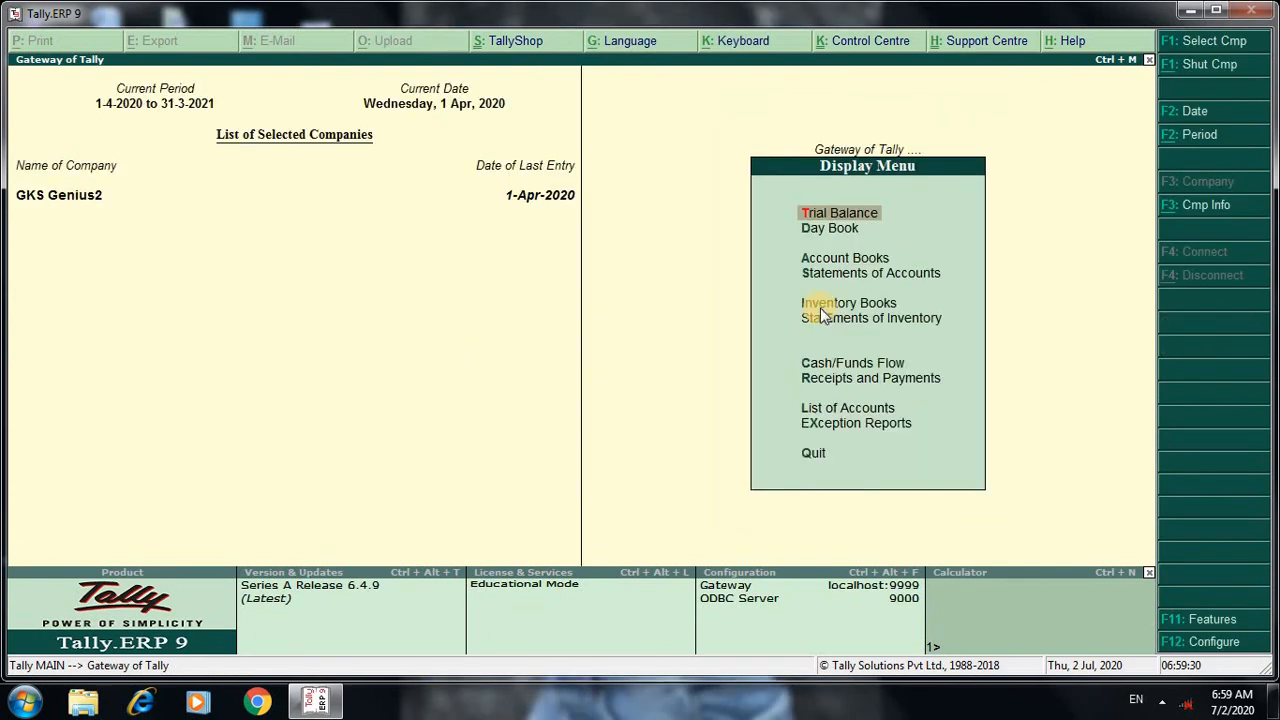
key("d")
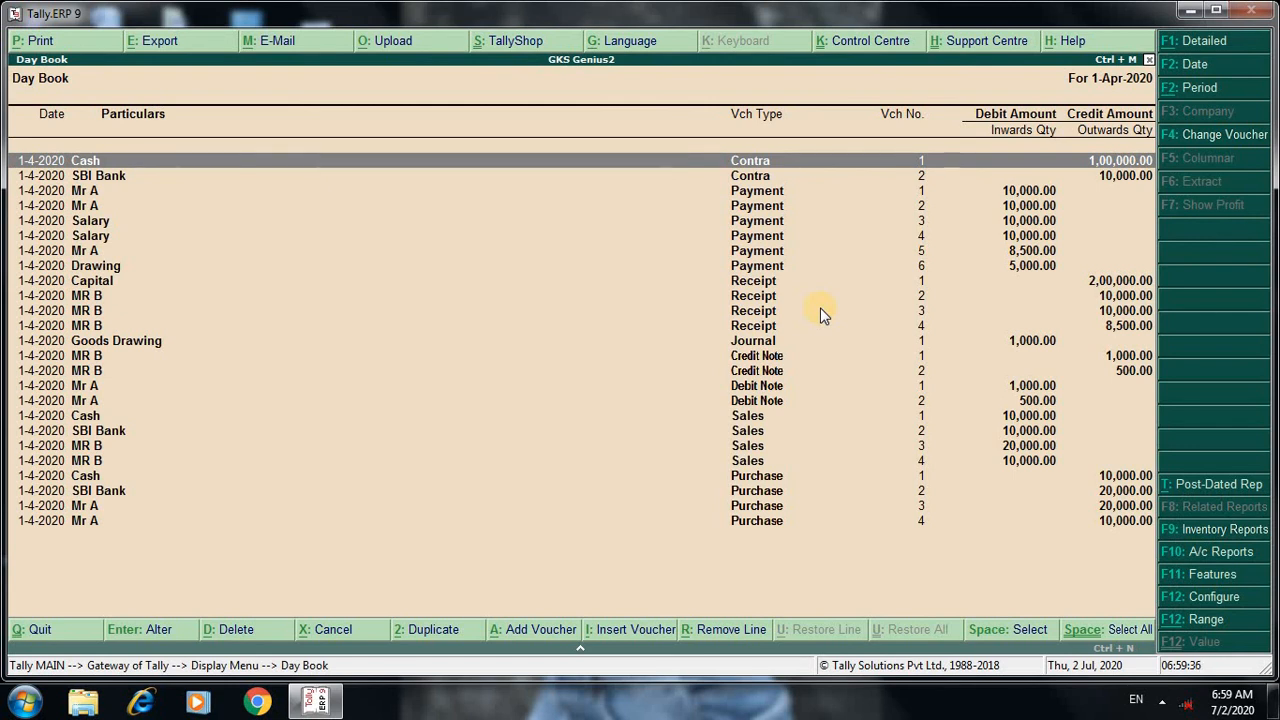
key("Escape")
key("Escape")
key("Escape")
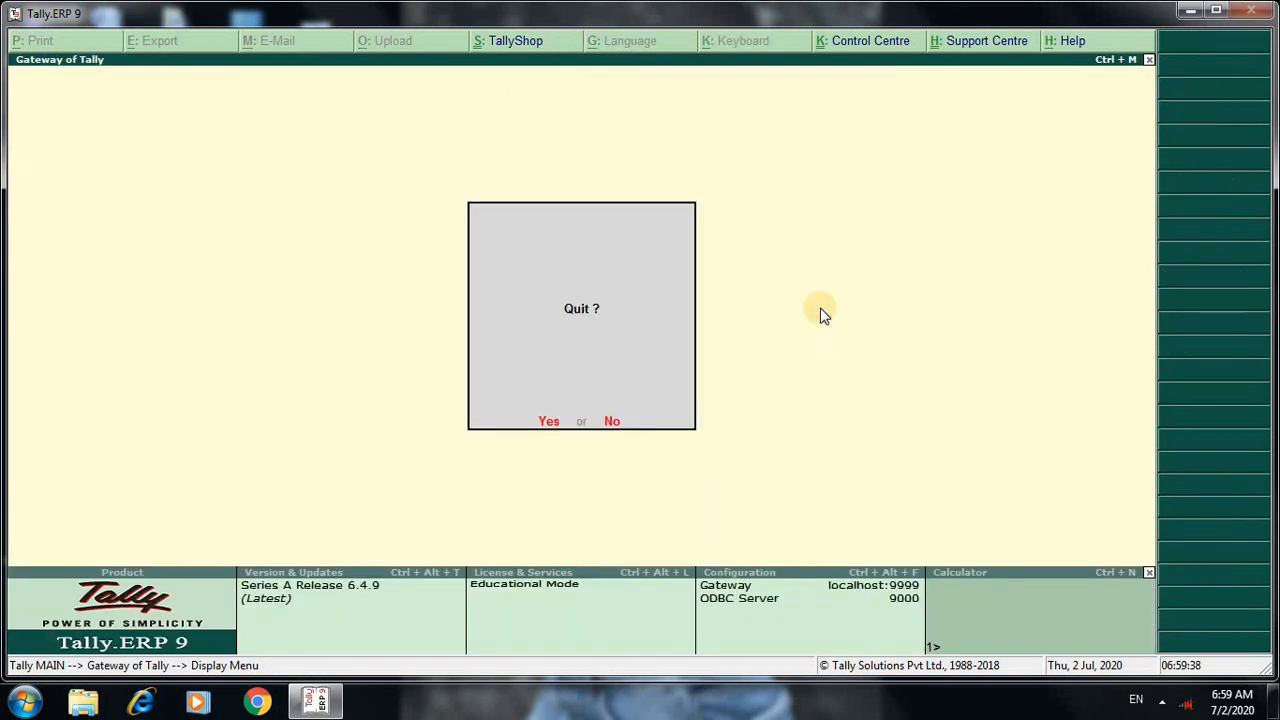
key("Escape")
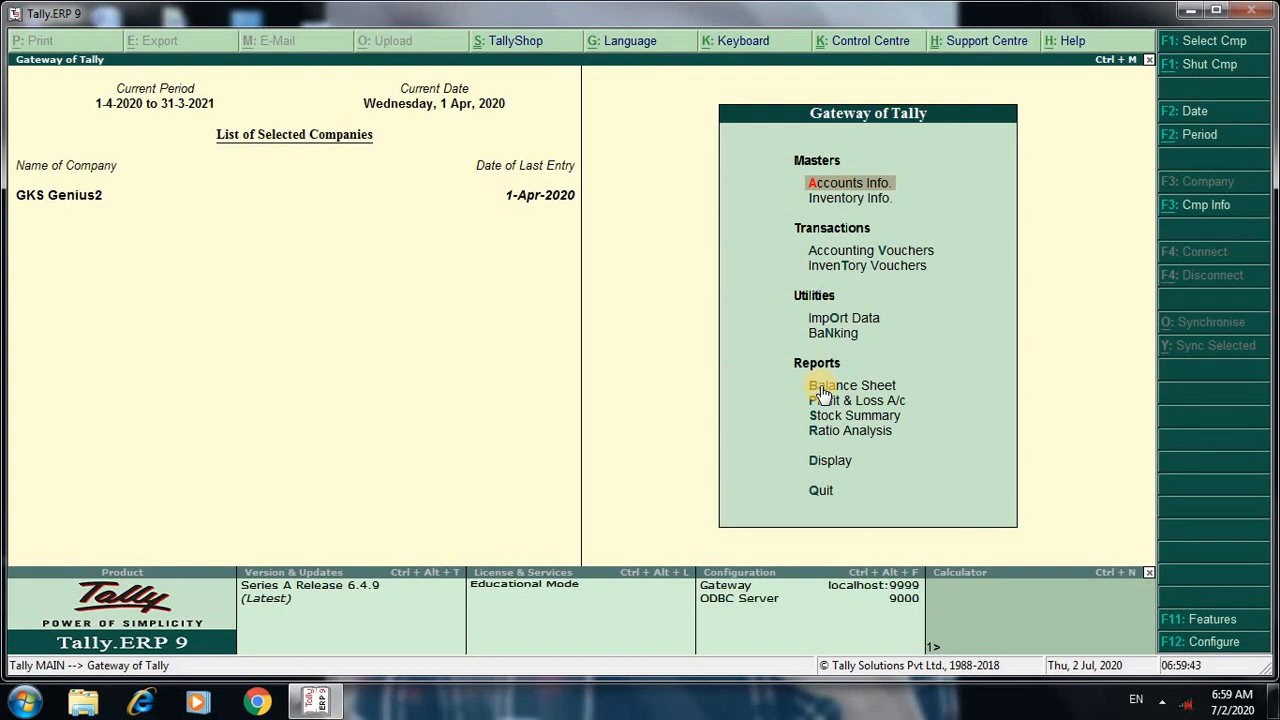
View the Balance Sheet in detailed form and return to the Gateway of Tally
key("b")
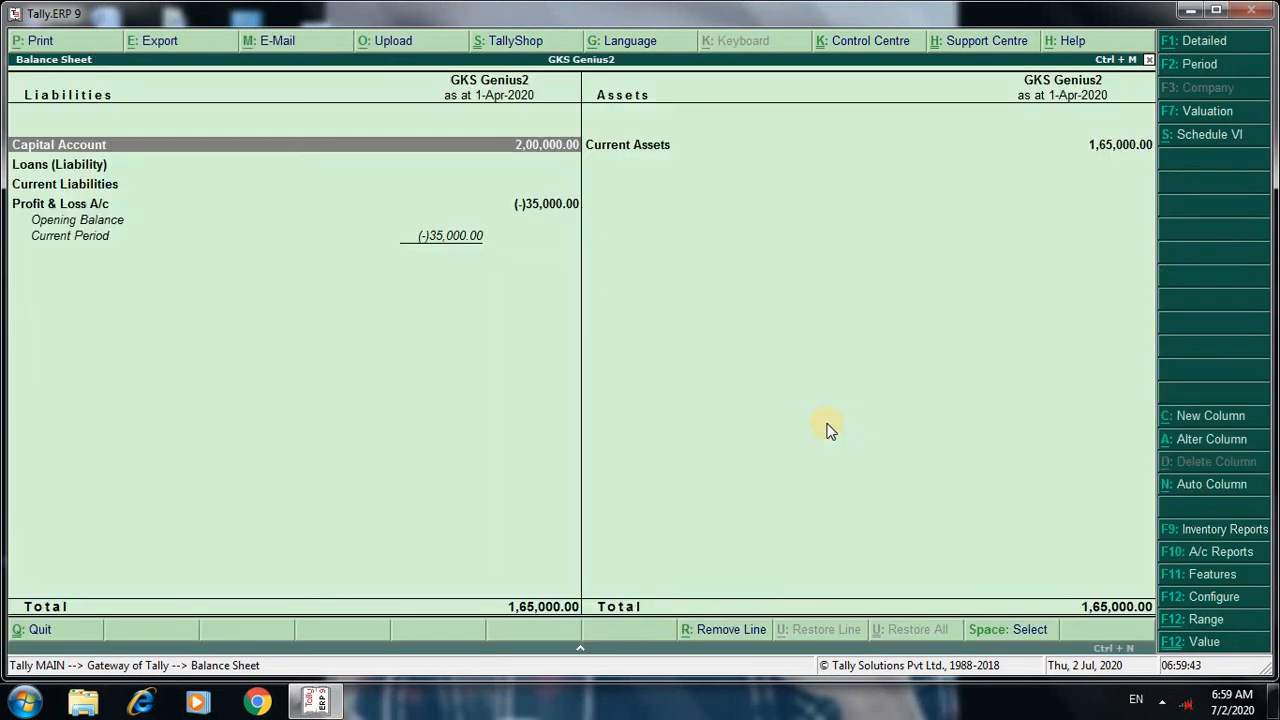
left_click(1222, 40)
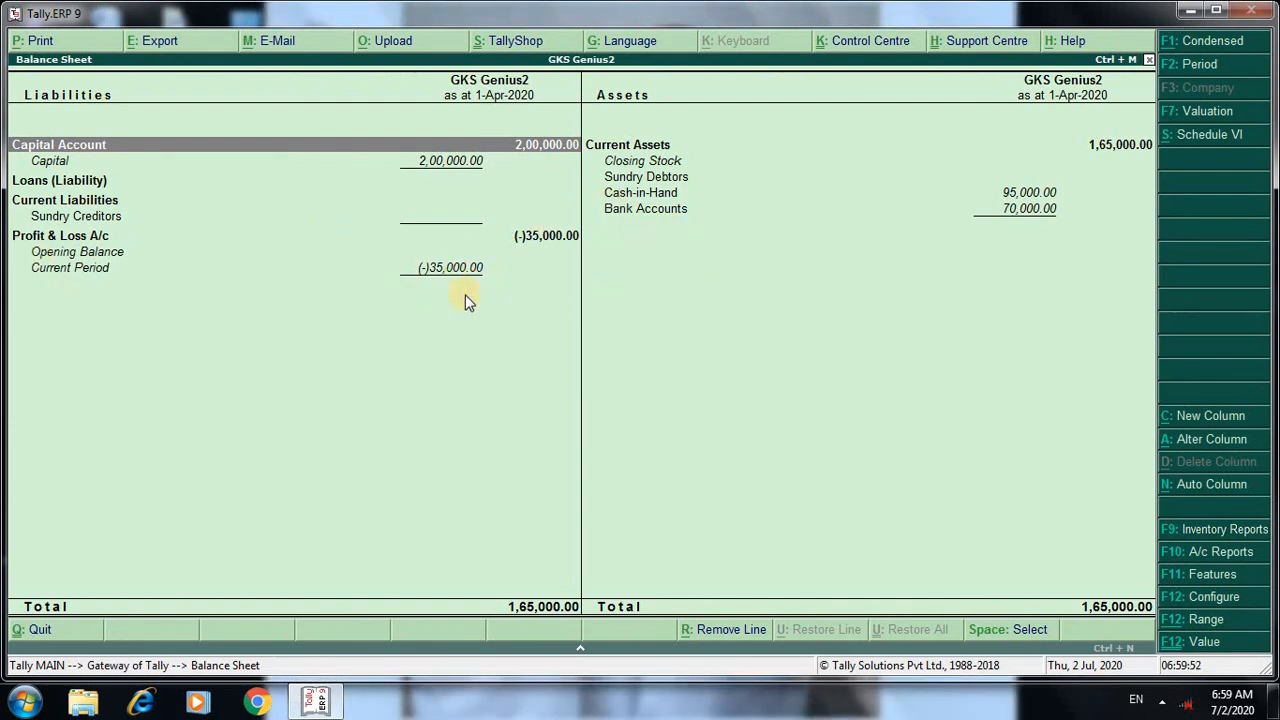
key("Escape")
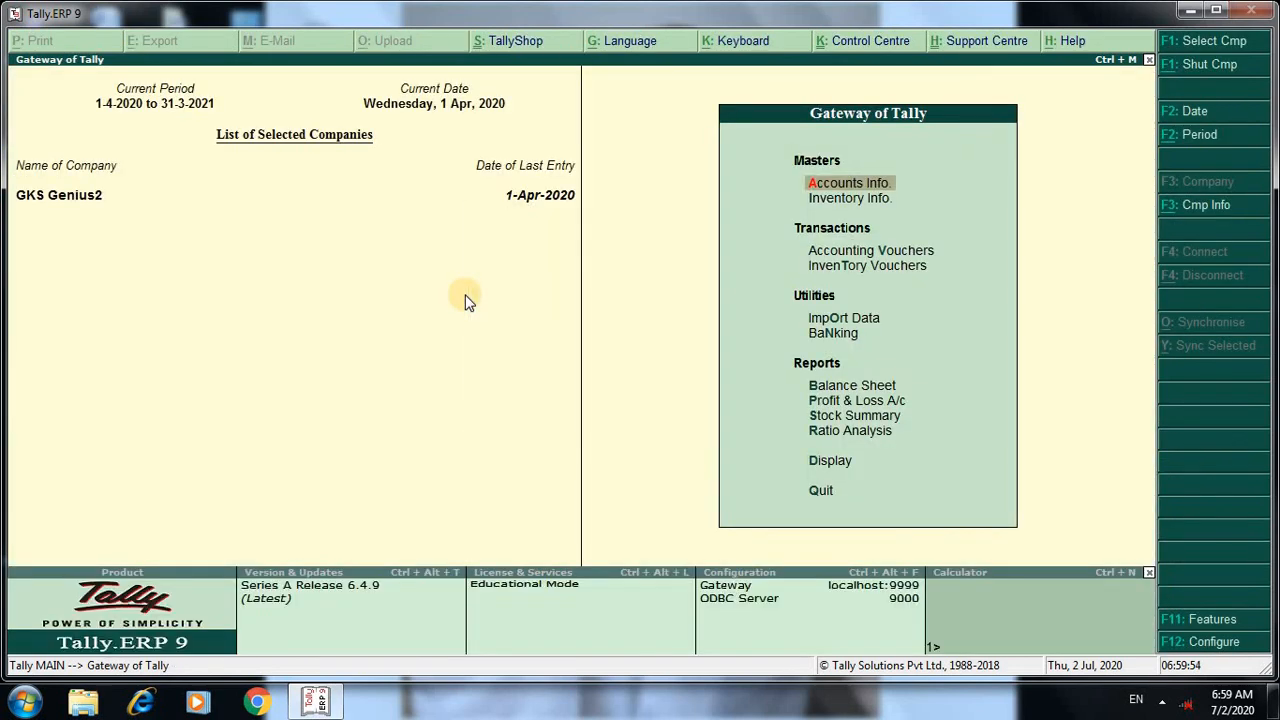